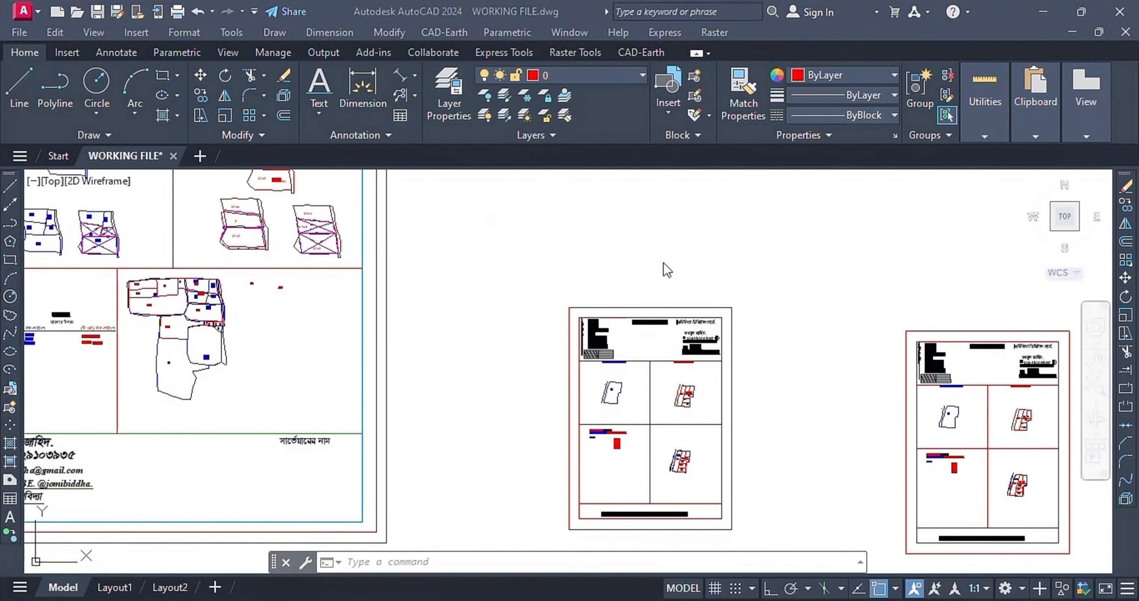
# Start a multiline text in the empty area between the large sheet and the small sheet and enter some trial Bengali characters
pyautogui.scroll(4, 738, 366)
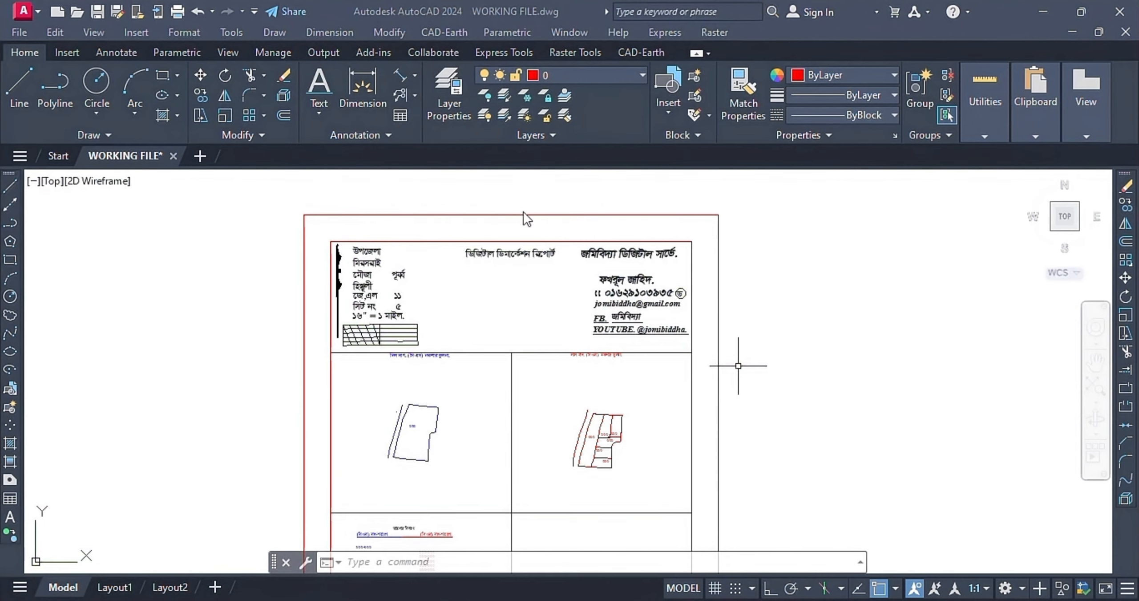
pyautogui.scroll(-4, 688, 260)
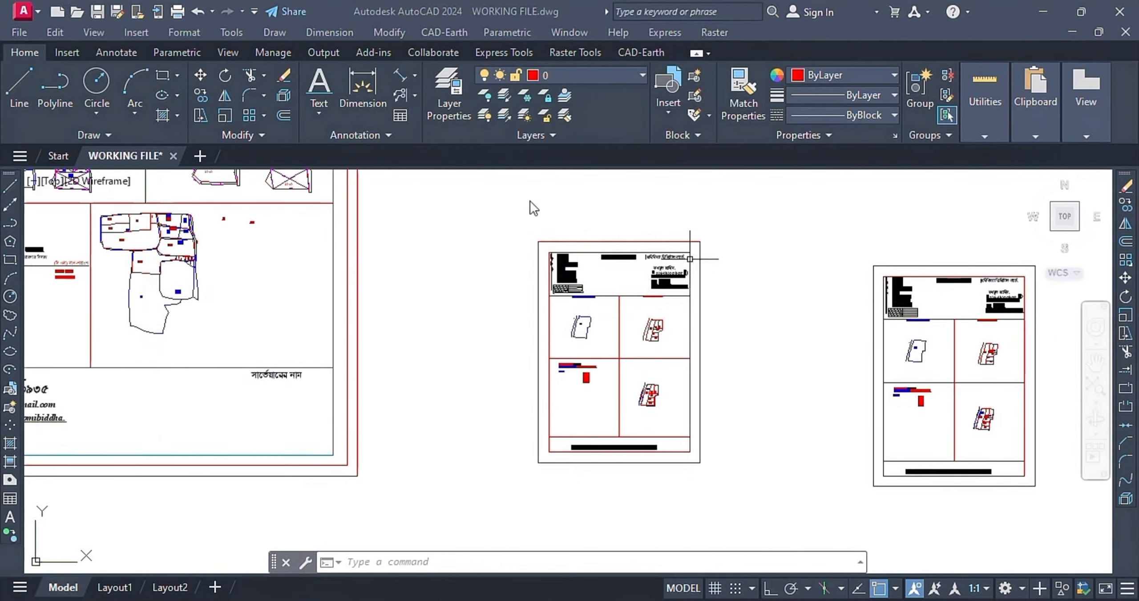
pyautogui.click(320, 115)
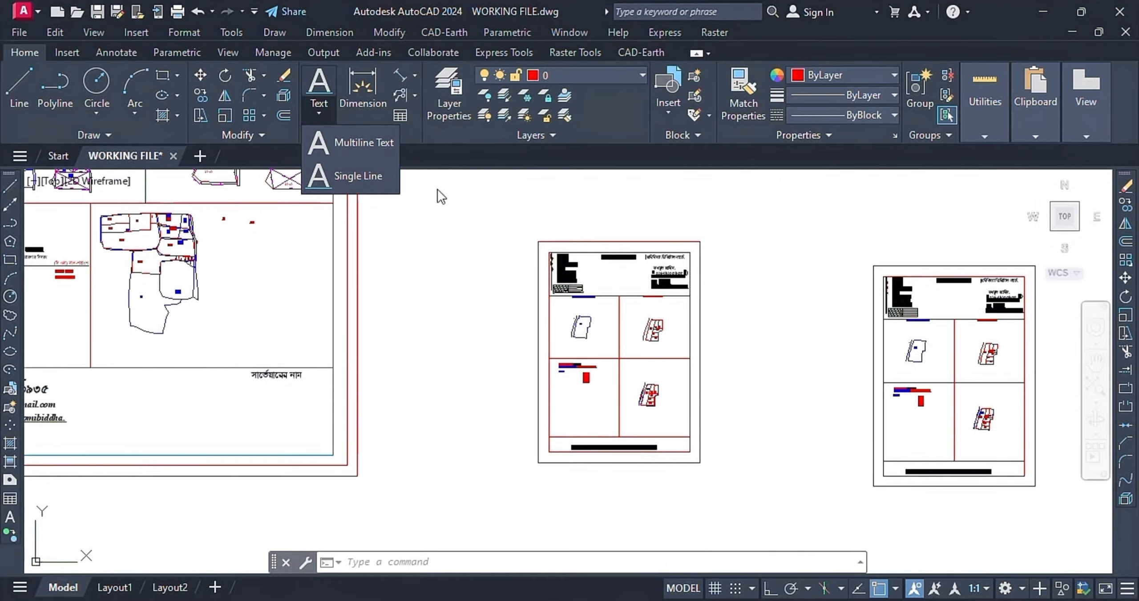
pyautogui.click(368, 136)
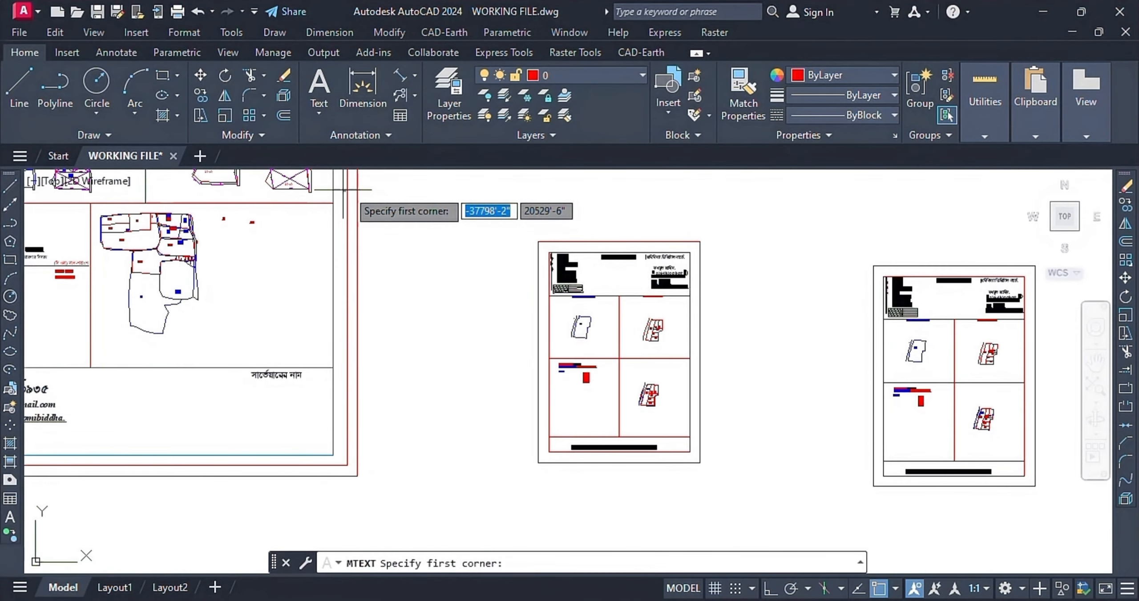
pyautogui.click(385, 198)
pyautogui.click(493, 210)
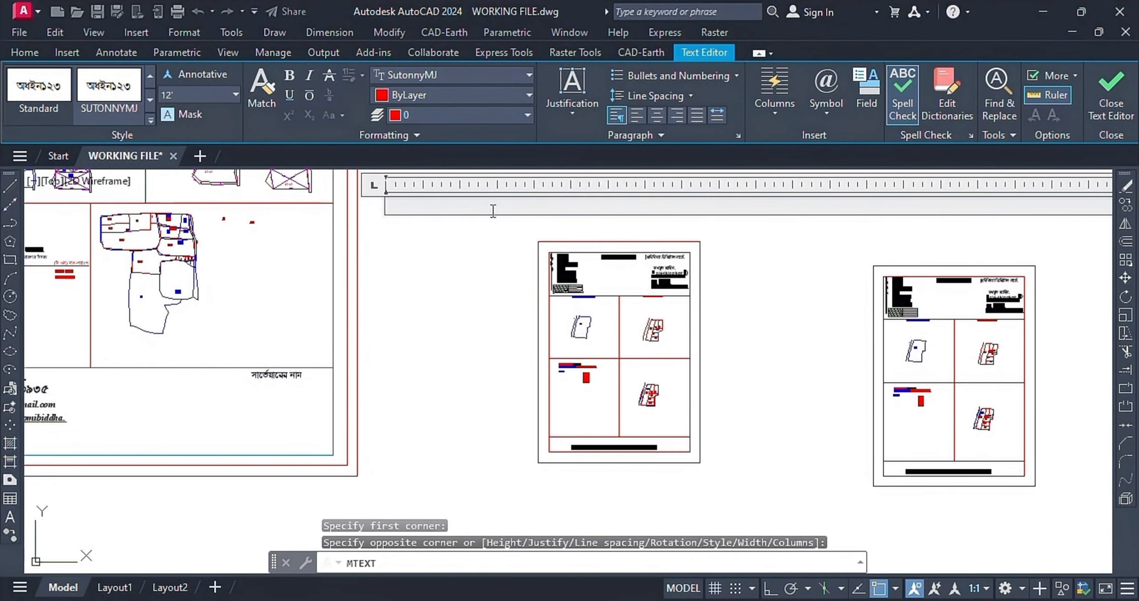
pyautogui.write('য')
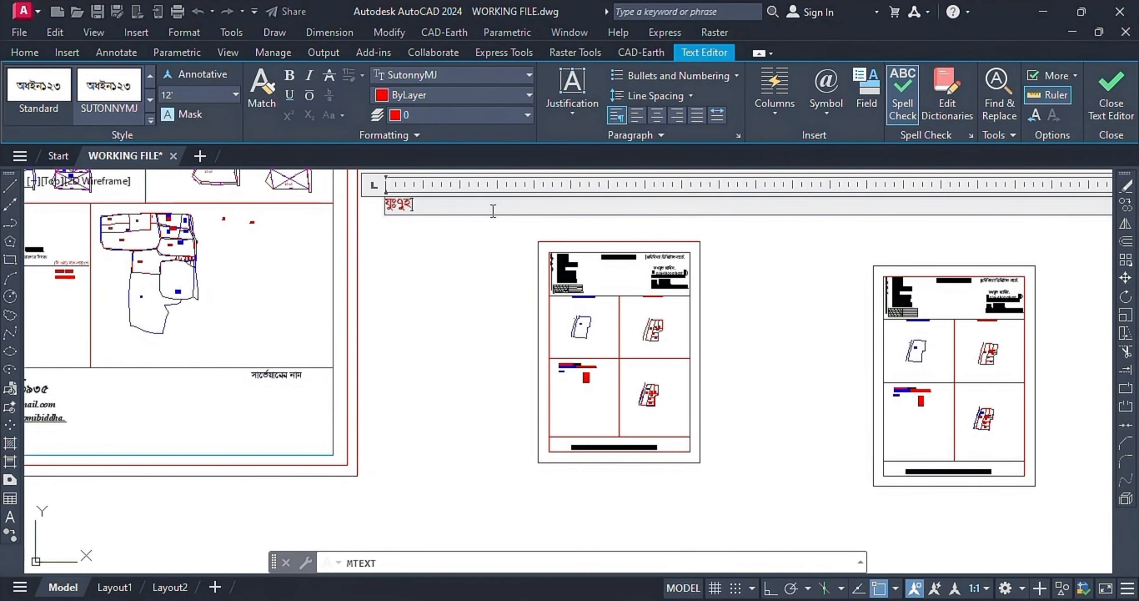
pyautogui.write('ুঁঃ৭ুহভশলর')
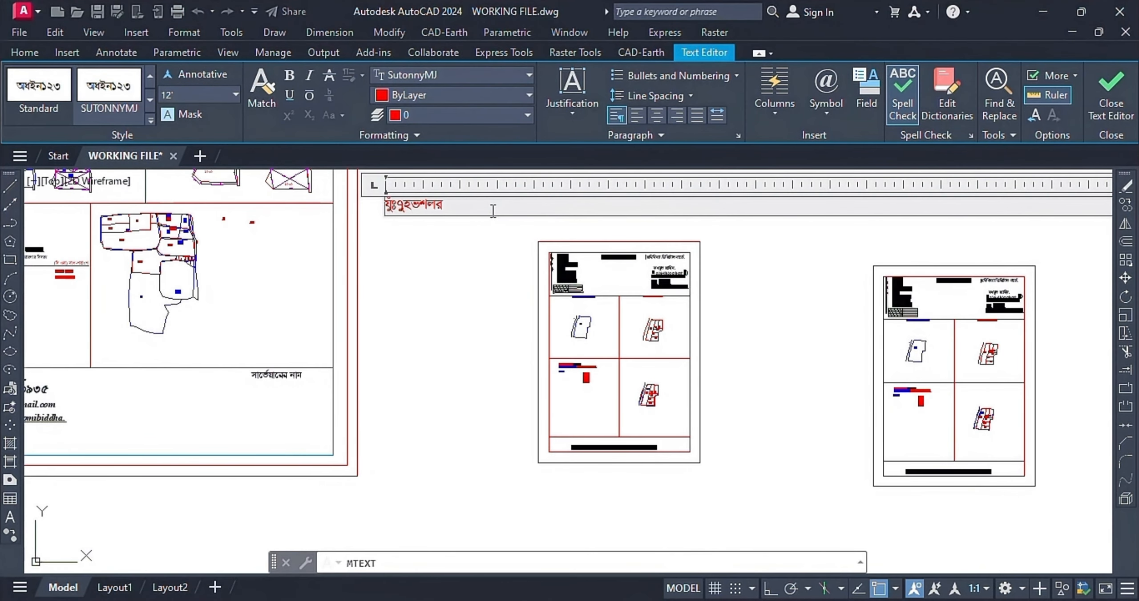
pyautogui.write('৪১৫৬')
# Erase all the trial characters from the multiline text and close the empty text box
pyautogui.press('BackSpace')
pyautogui.press('BackSpace')
pyautogui.press('BackSpace')
pyautogui.press('BackSpace')
pyautogui.press('BackSpace')
pyautogui.press('BackSpace')
pyautogui.press('BackSpace')
pyautogui.press('BackSpace')
pyautogui.press('BackSpace')
pyautogui.press('BackSpace')
pyautogui.press('BackSpace')
pyautogui.press('BackSpace')
pyautogui.press('BackSpace')
pyautogui.press('BackSpace')
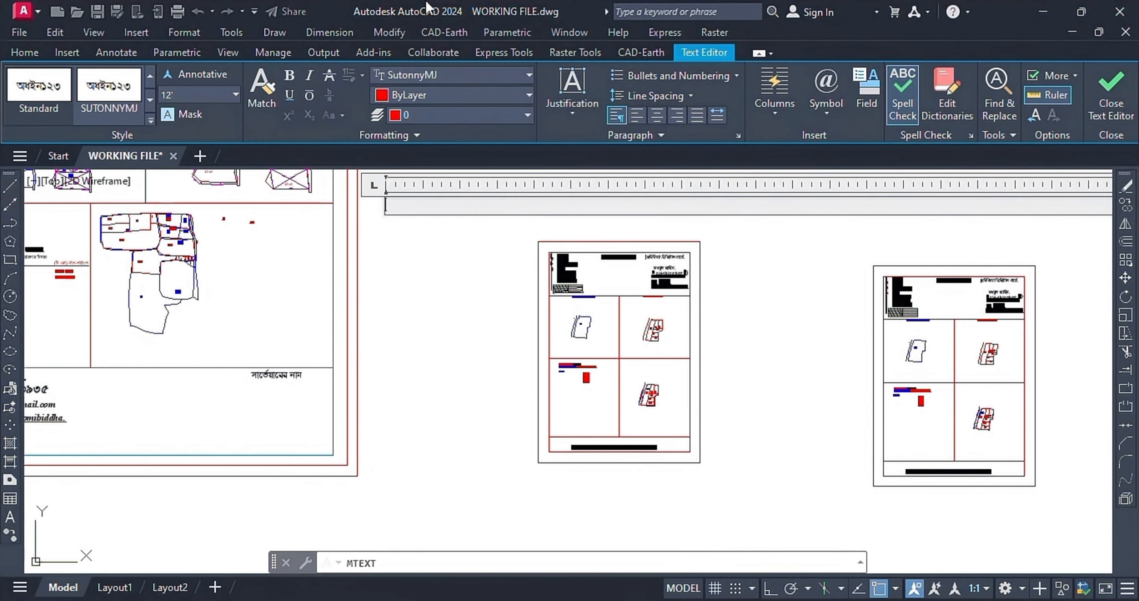
pyautogui.click(386, 392)
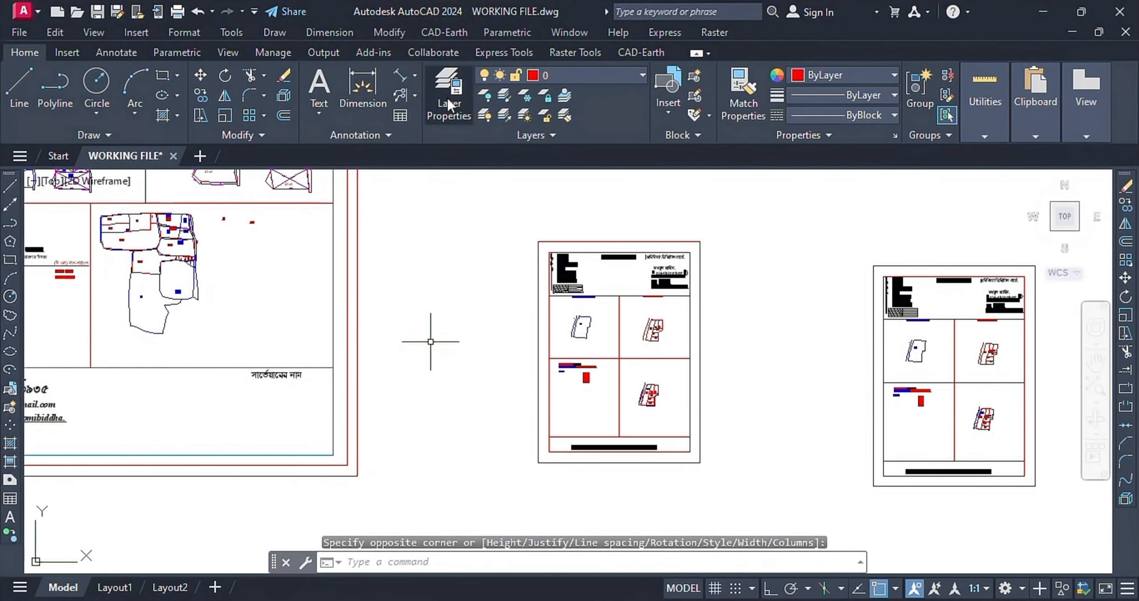
# Add the single-line text ৯৮ just below the existing ৯৮ plot number, accepting the default 9d rotation angle
pyautogui.click(319, 113)
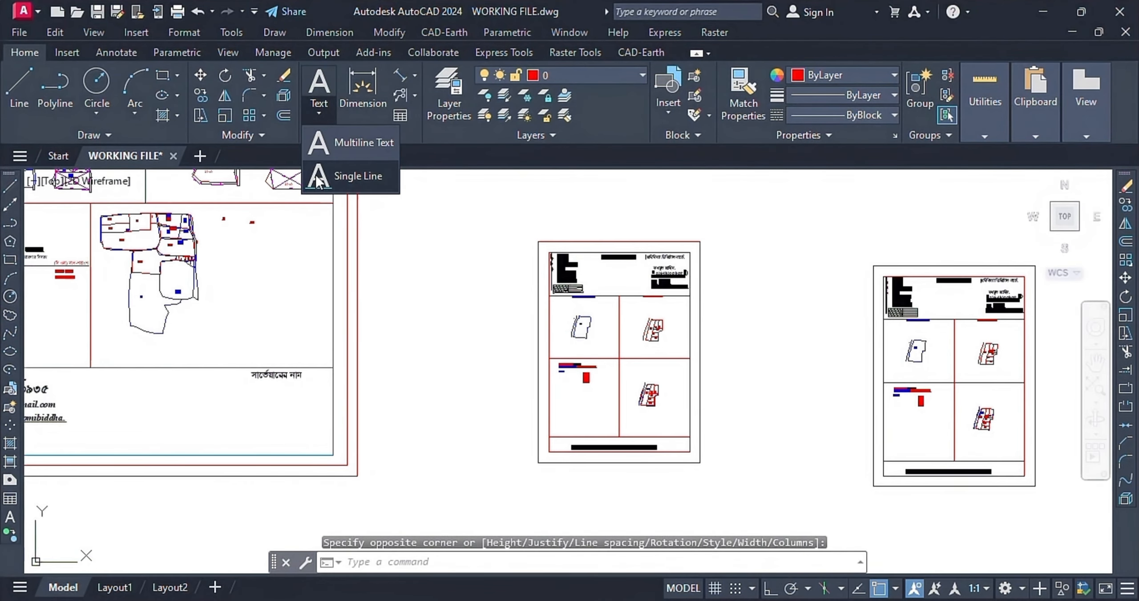
pyautogui.click(358, 176)
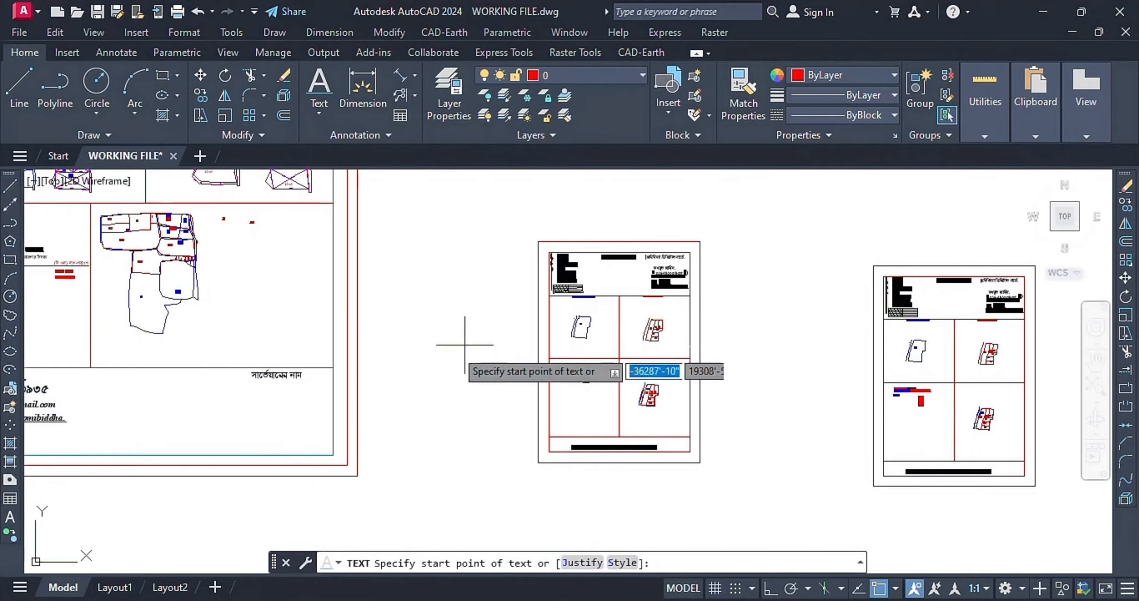
pyautogui.scroll(5, 382, 352)
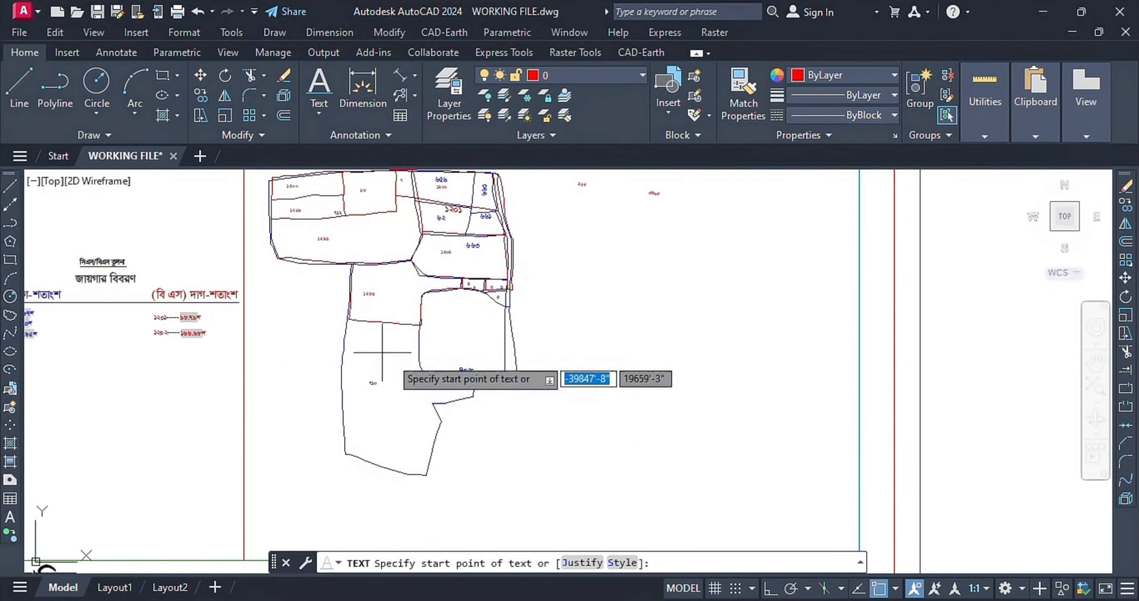
pyautogui.scroll(-4, 450, 382)
pyautogui.scroll(6, 501, 369)
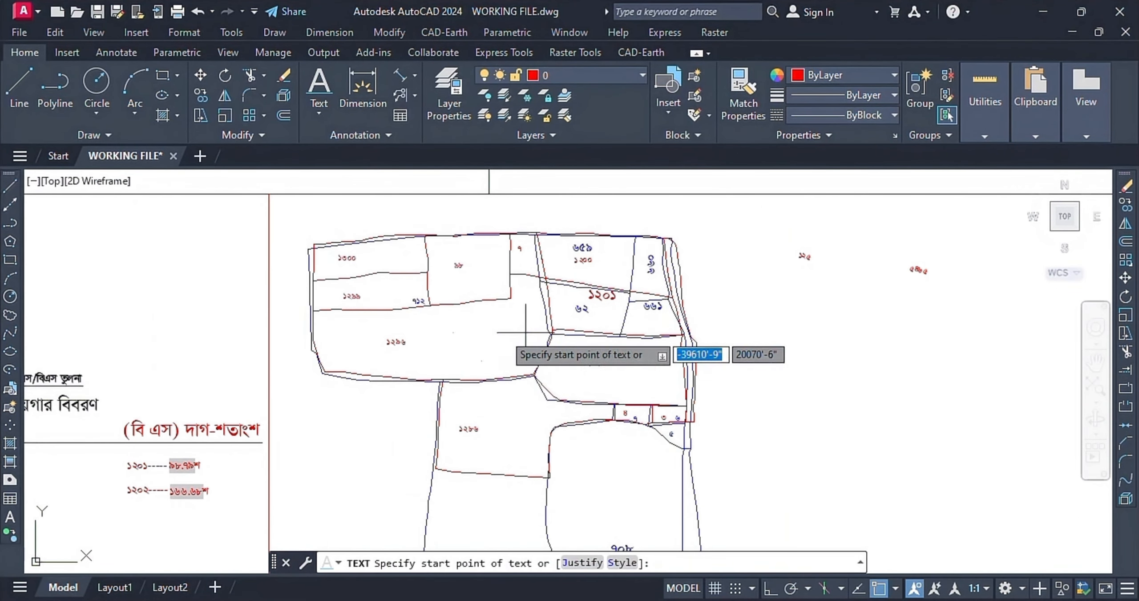
pyautogui.scroll(4, 685, 370)
pyautogui.scroll(-4, 590, 382)
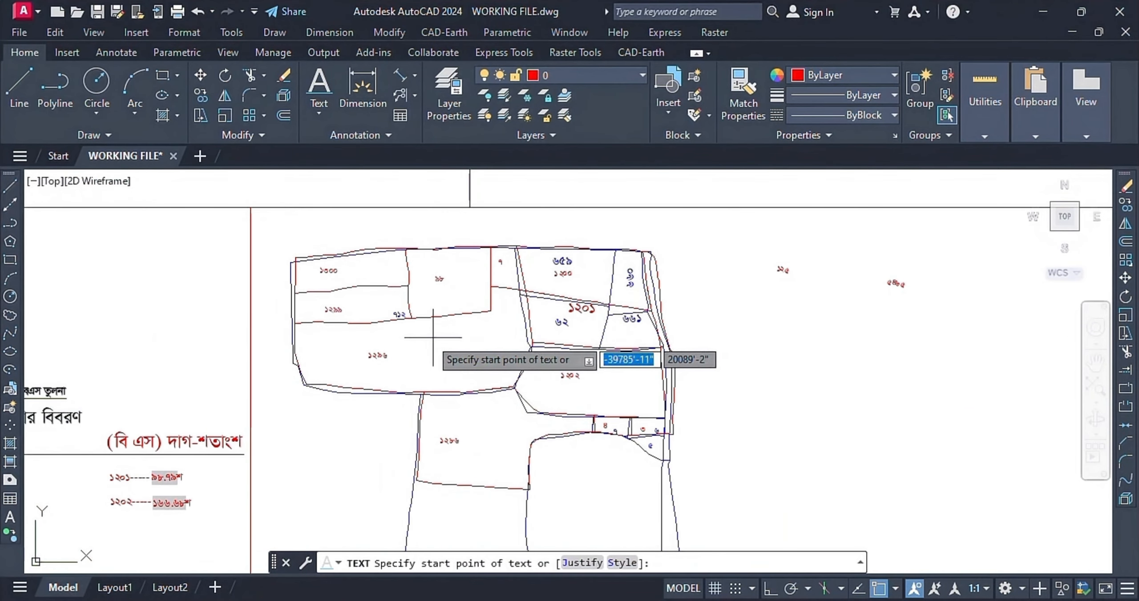
pyautogui.scroll(2, 432, 341)
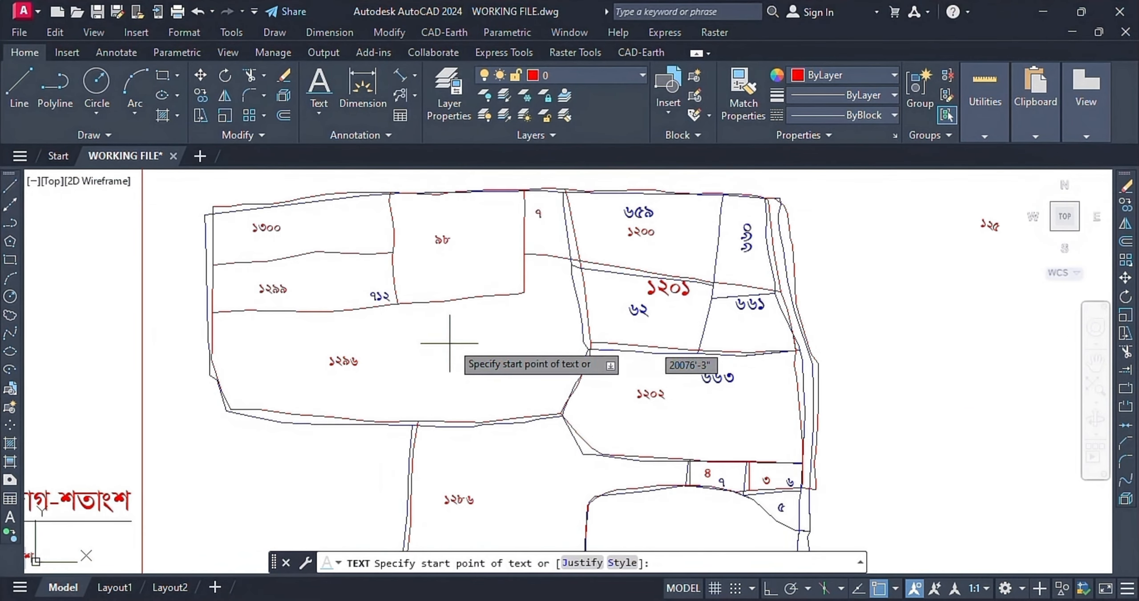
pyautogui.click(434, 267)
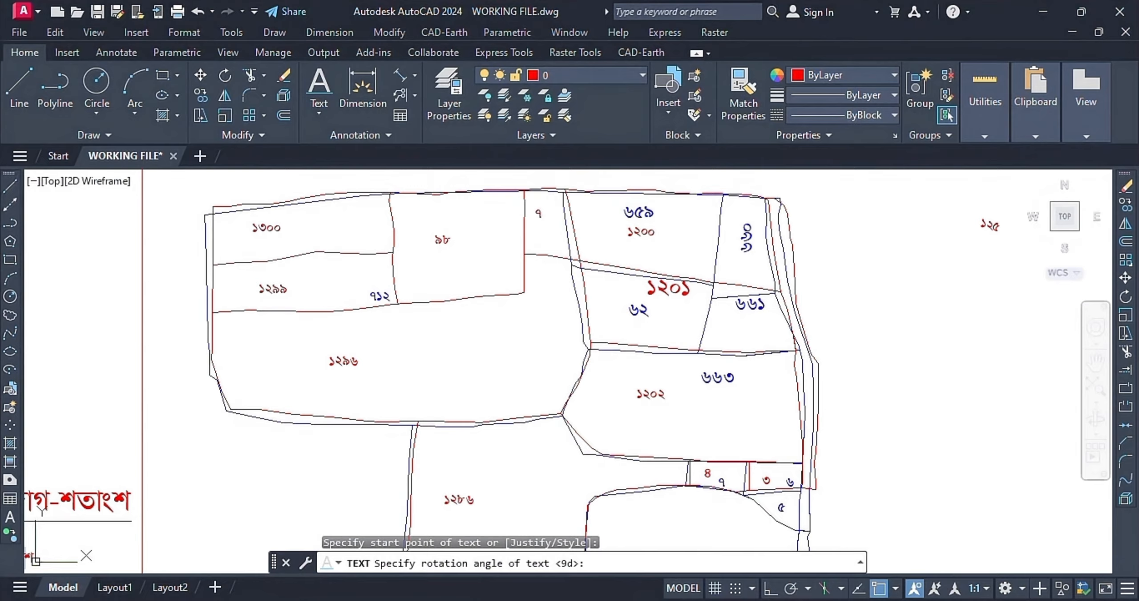
pyautogui.press('Return')
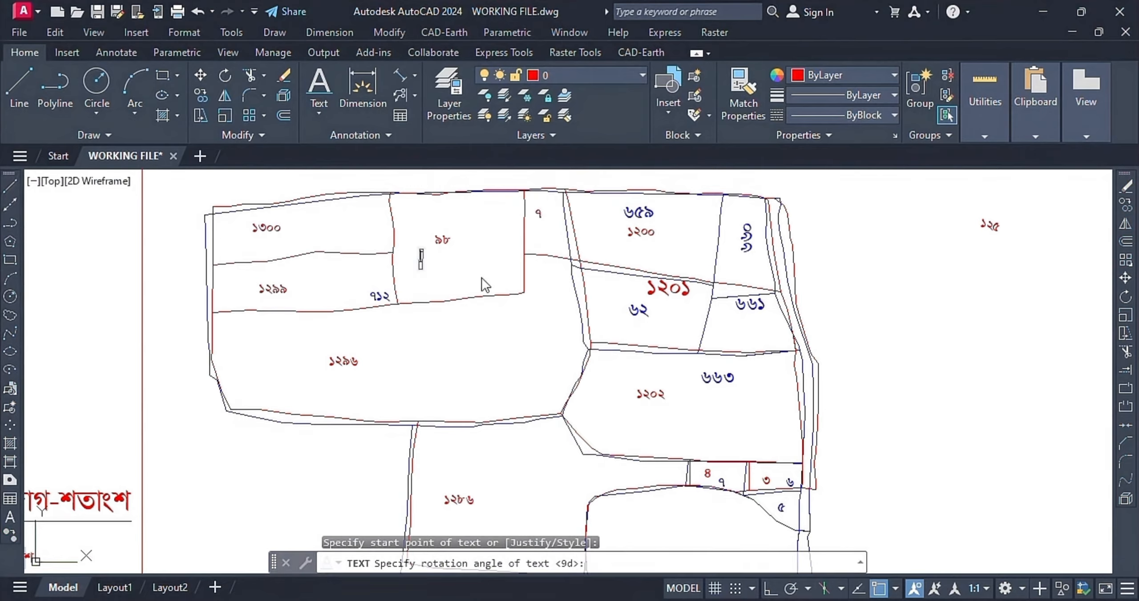
pyautogui.write('৯৮')
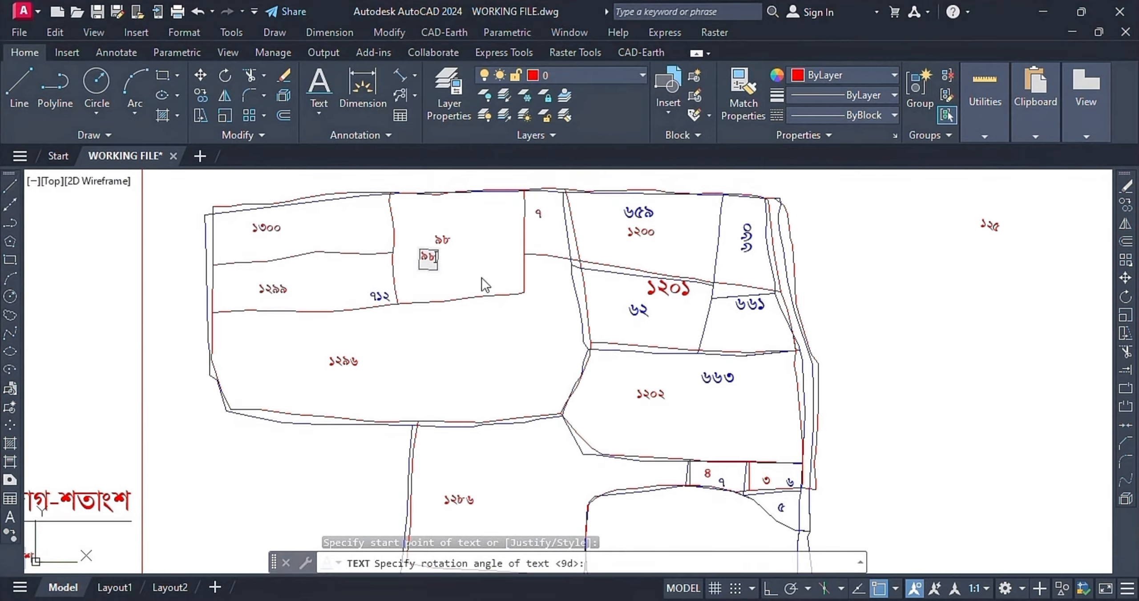
# Add the single-line text ১২৯৬ beside the existing ১২৯৬ plot number and end the text command
pyautogui.click(416, 354)
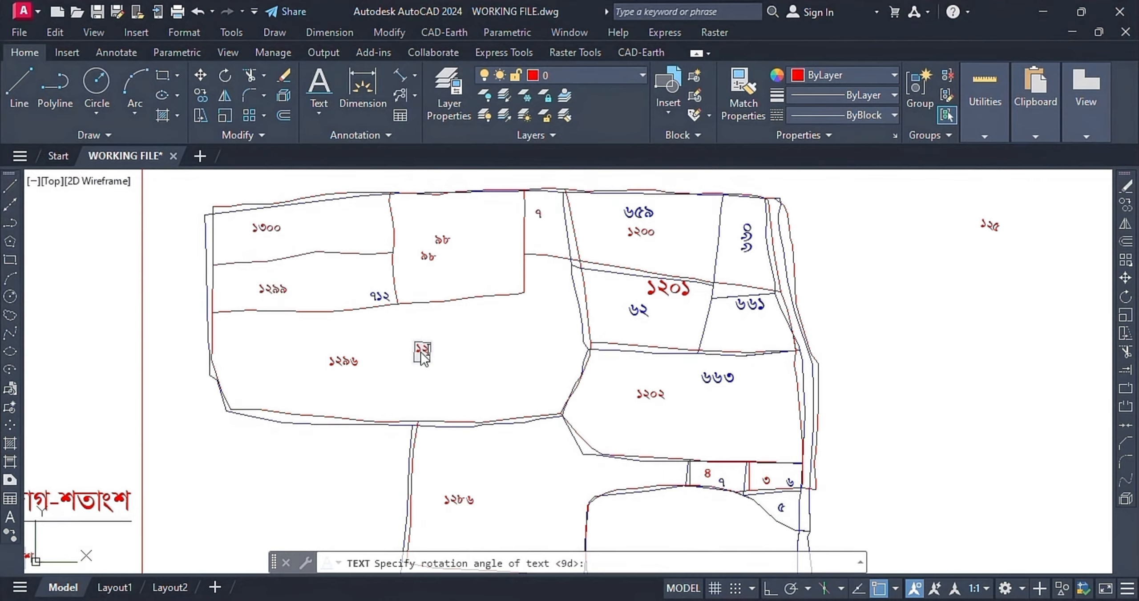
pyautogui.write('১২৯৬')
pyautogui.click(543, 452)
pyautogui.rightClick(461, 316)
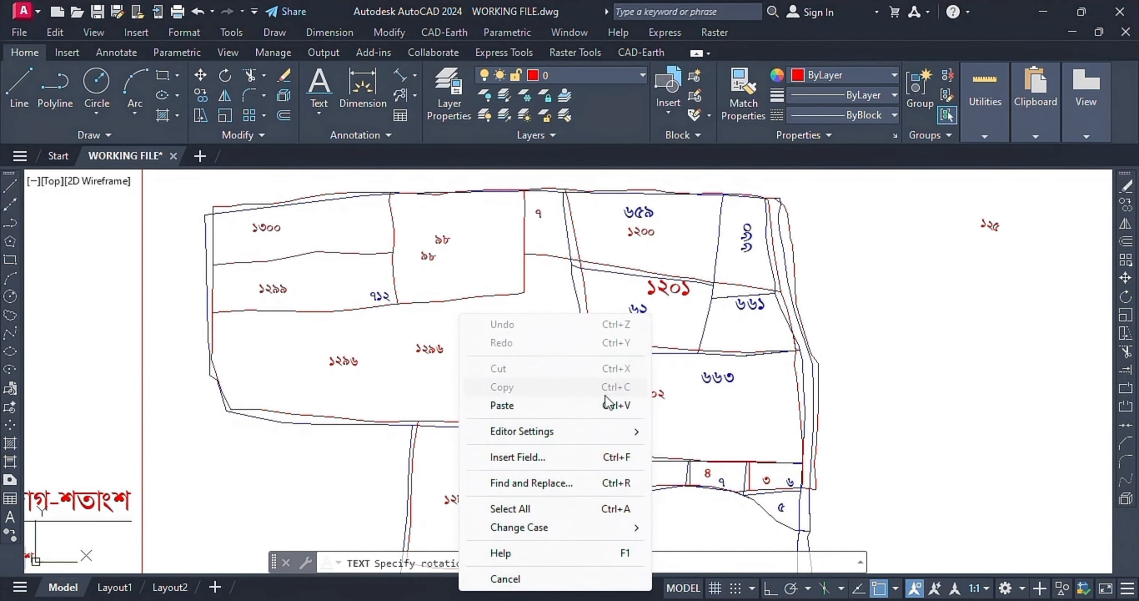
pyautogui.click(499, 578)
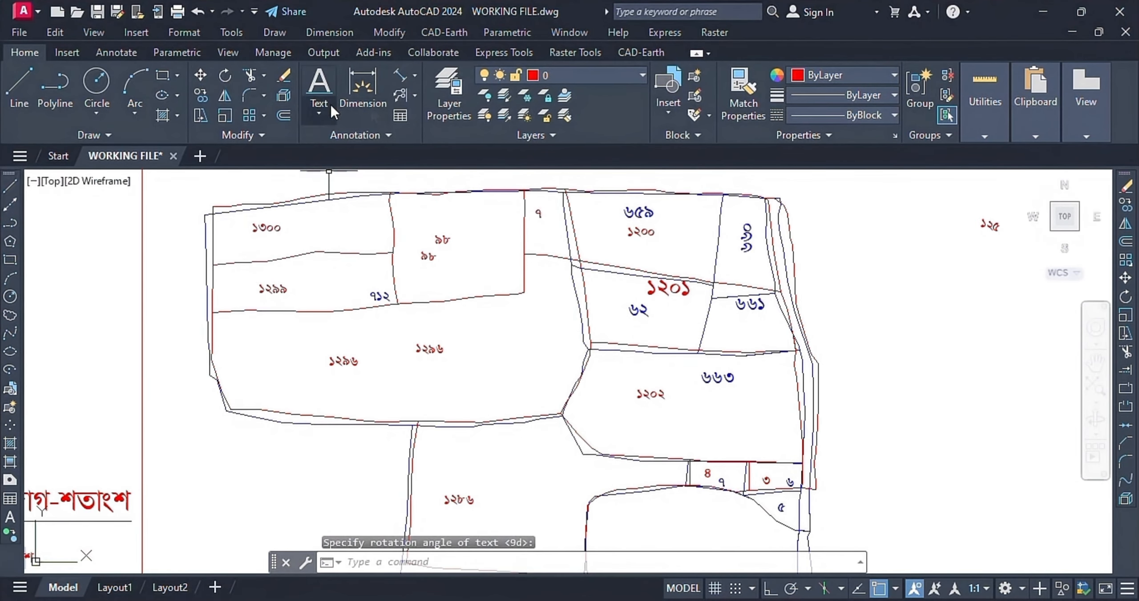
# Dimension the upper edge of the plot labelled ০০০ in a small sheet from corner to corner, placing the dimension line just above the edge
pyautogui.scroll(-3, 214, 245)
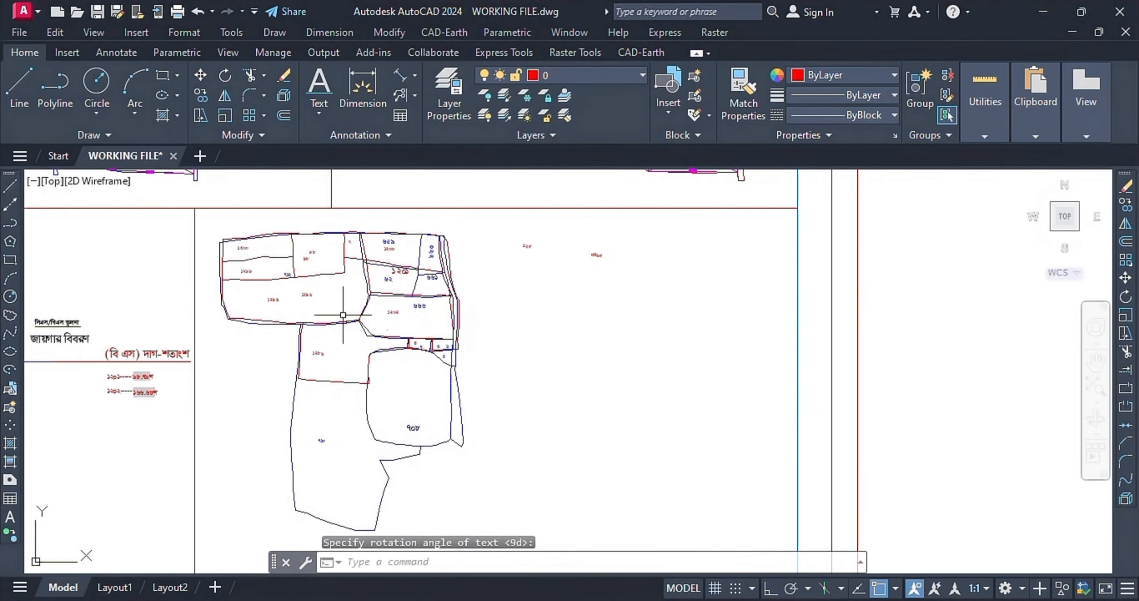
pyautogui.scroll(-5, 208, 236)
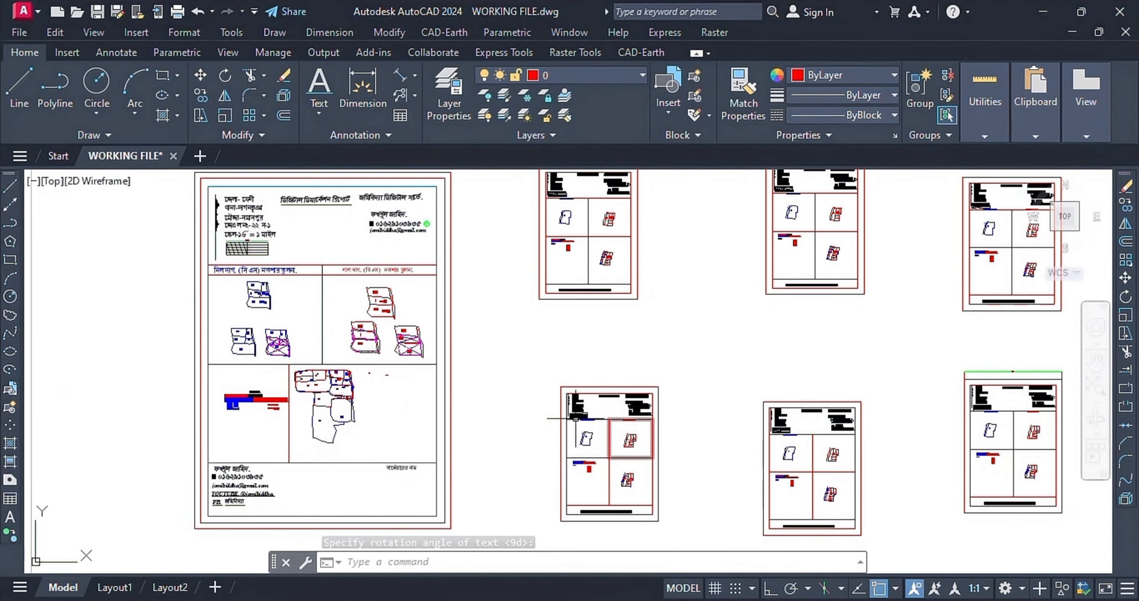
pyautogui.click(363, 89)
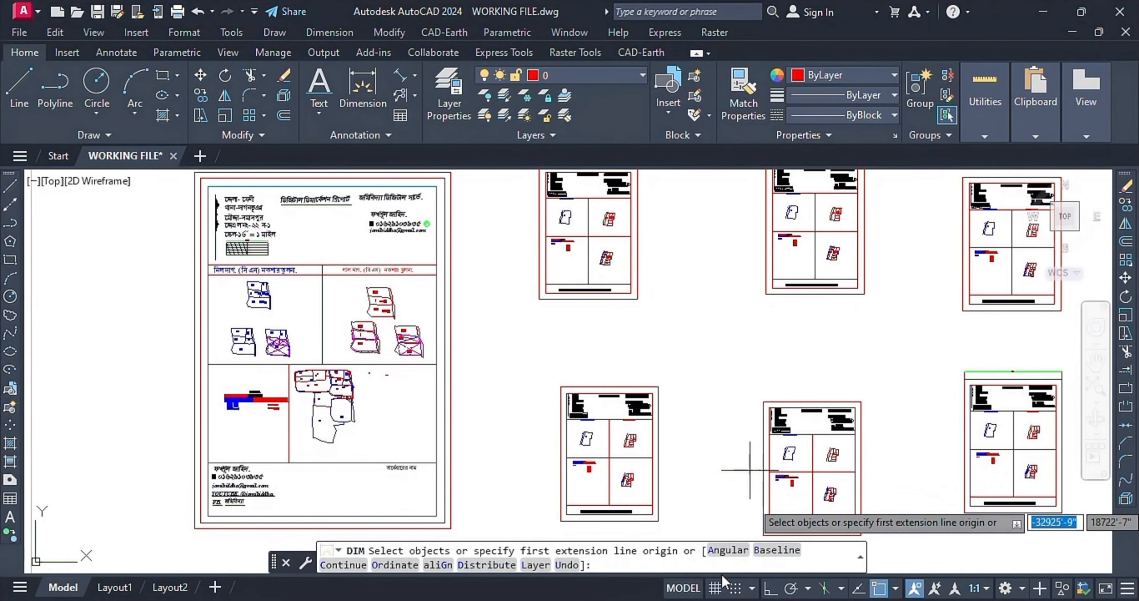
pyautogui.scroll(8, 604, 463)
pyautogui.scroll(-4, 632, 463)
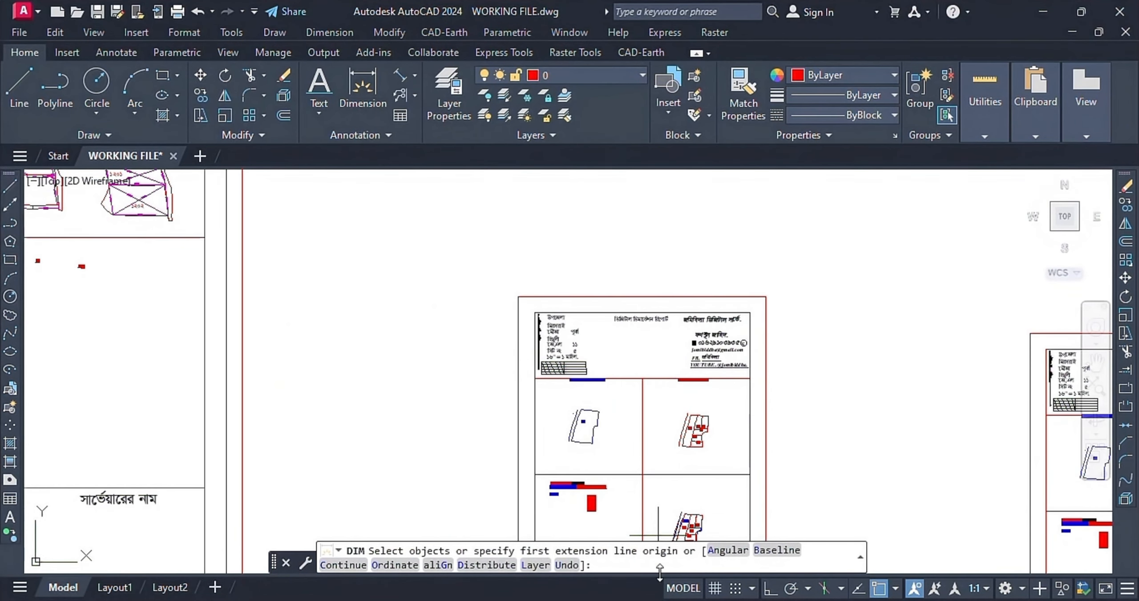
pyautogui.scroll(8, 300, 369)
pyautogui.scroll(-6, 374, 377)
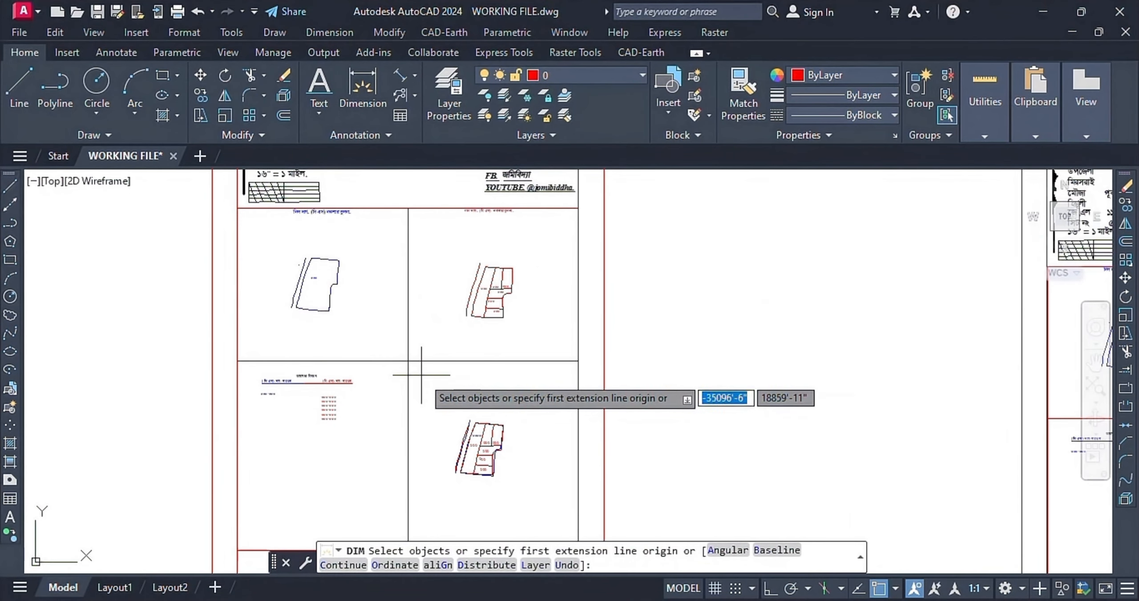
pyautogui.scroll(10, 305, 258)
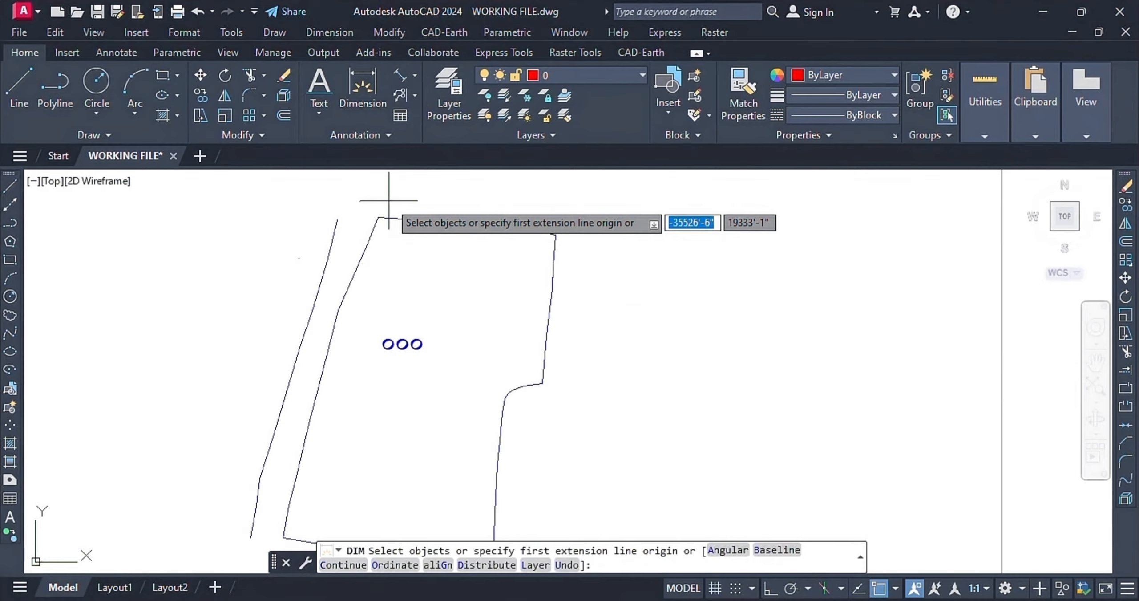
pyautogui.click(378, 217)
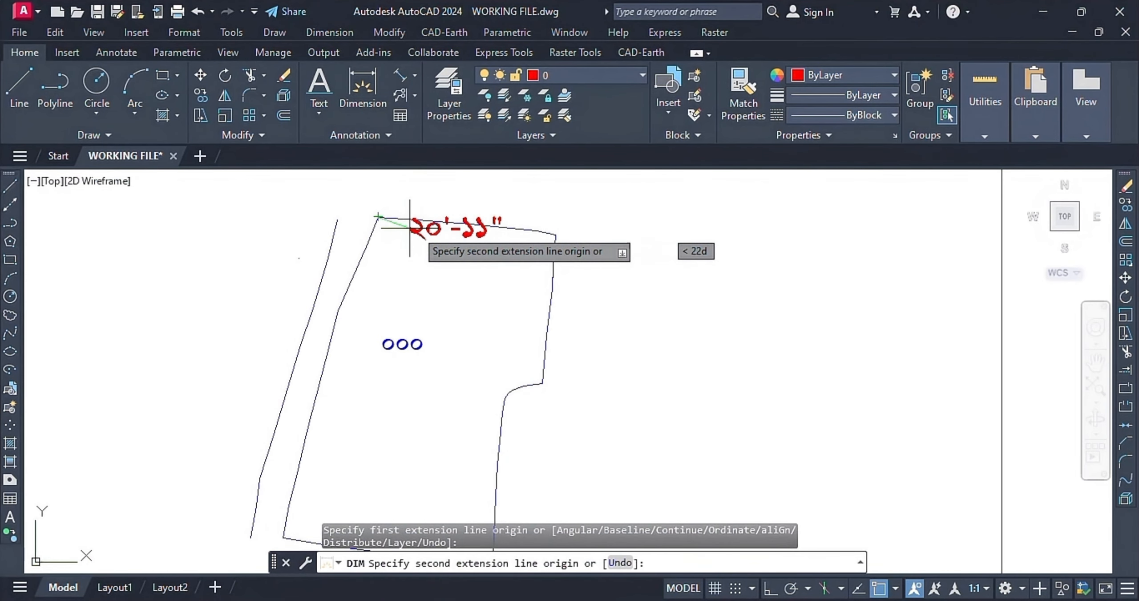
pyautogui.scroll(4, 554, 234)
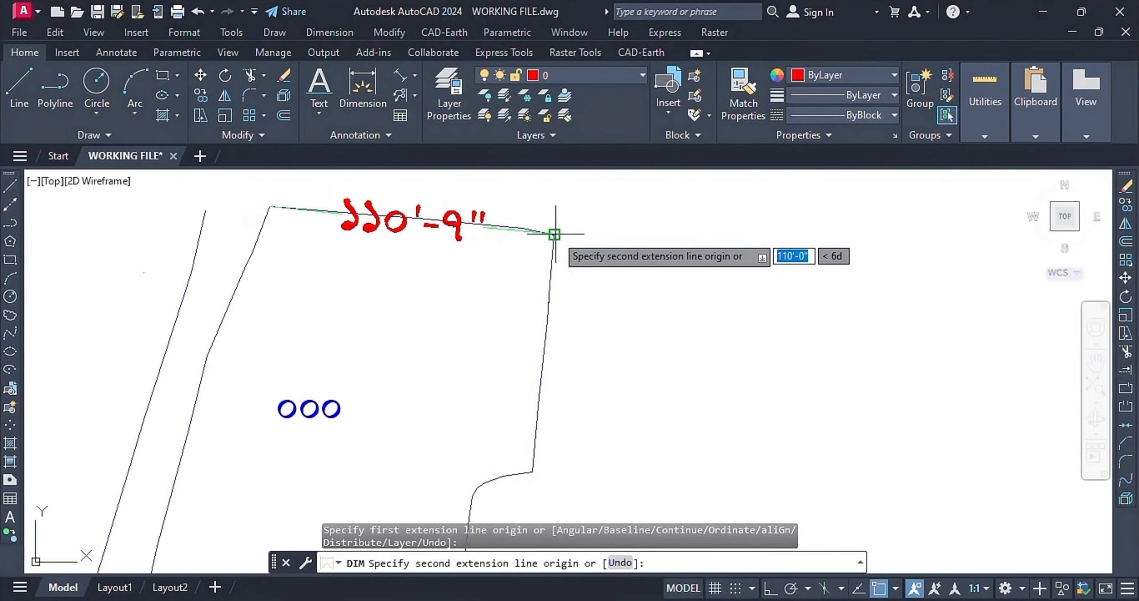
pyautogui.scroll(-2, 694, 266)
pyautogui.scroll(2, 605, 262)
pyautogui.scroll(-1, 687, 282)
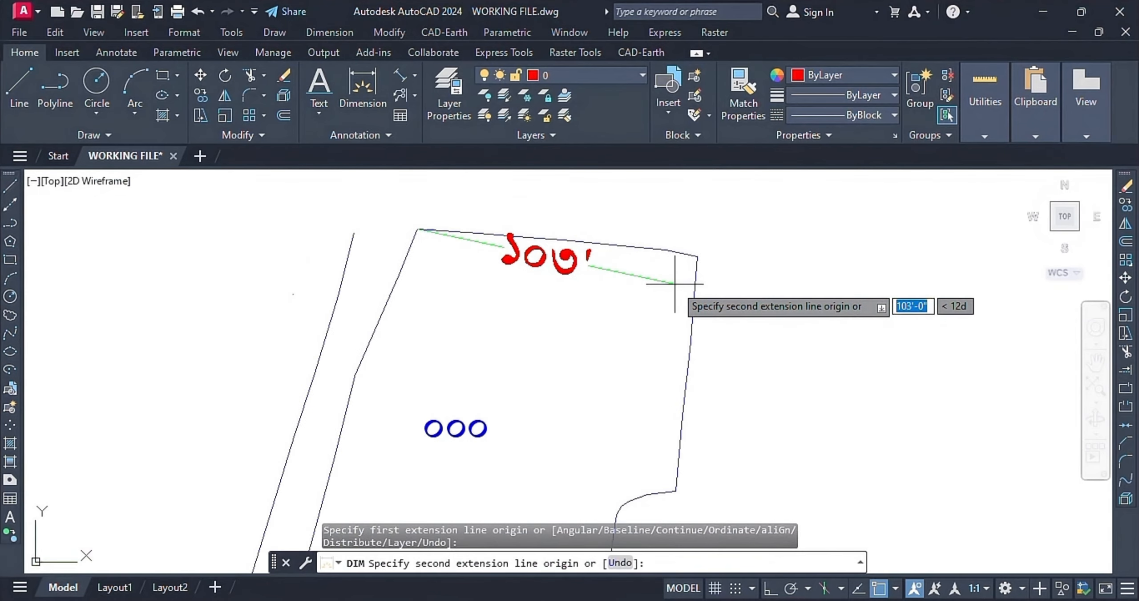
pyautogui.click(698, 257)
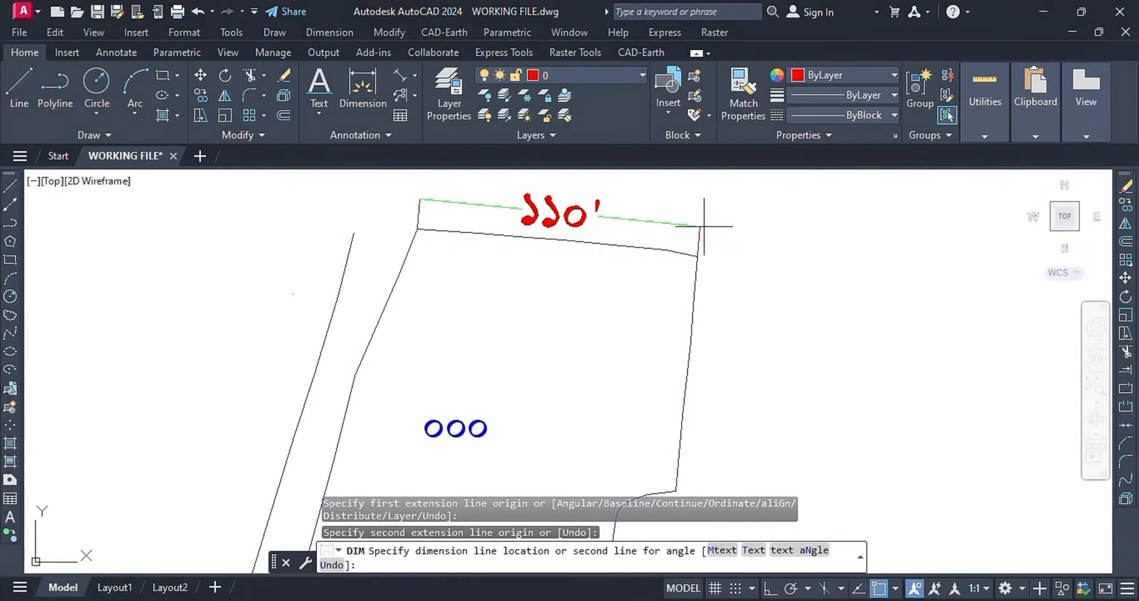
pyautogui.click(692, 244)
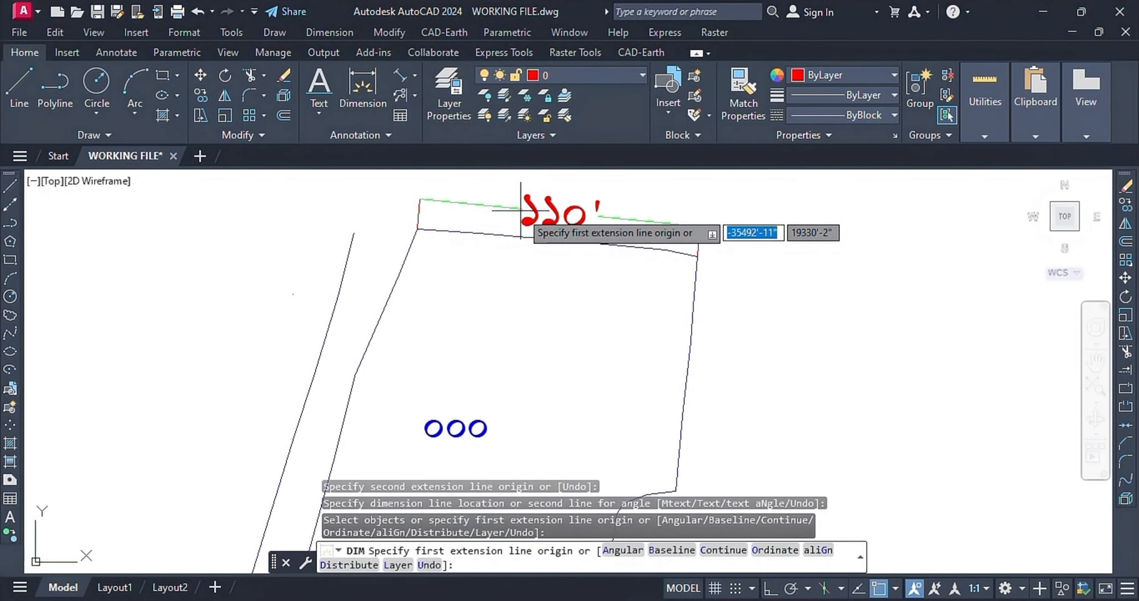
# End the dimension command and review the available dimension and leader types
pyautogui.click(413, 77)
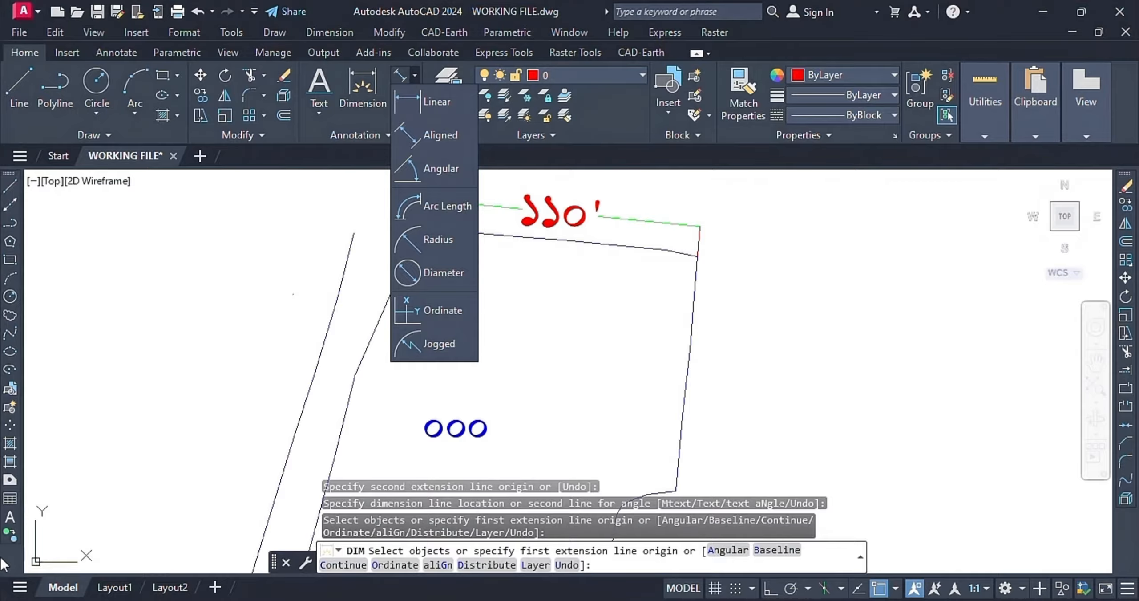
pyautogui.click(33, 551)
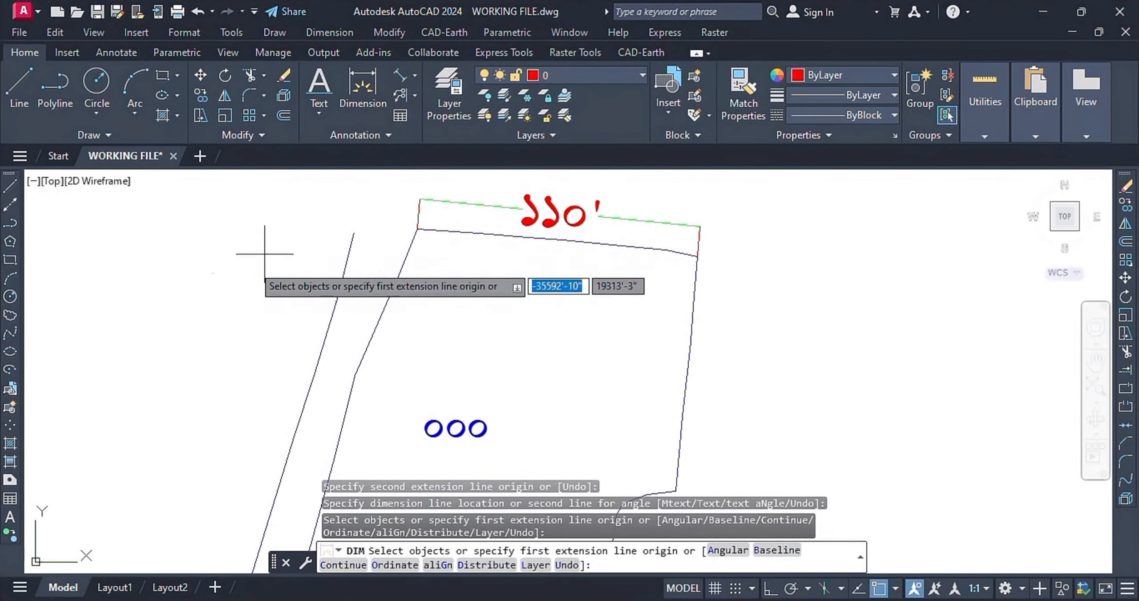
pyautogui.rightClick(216, 287)
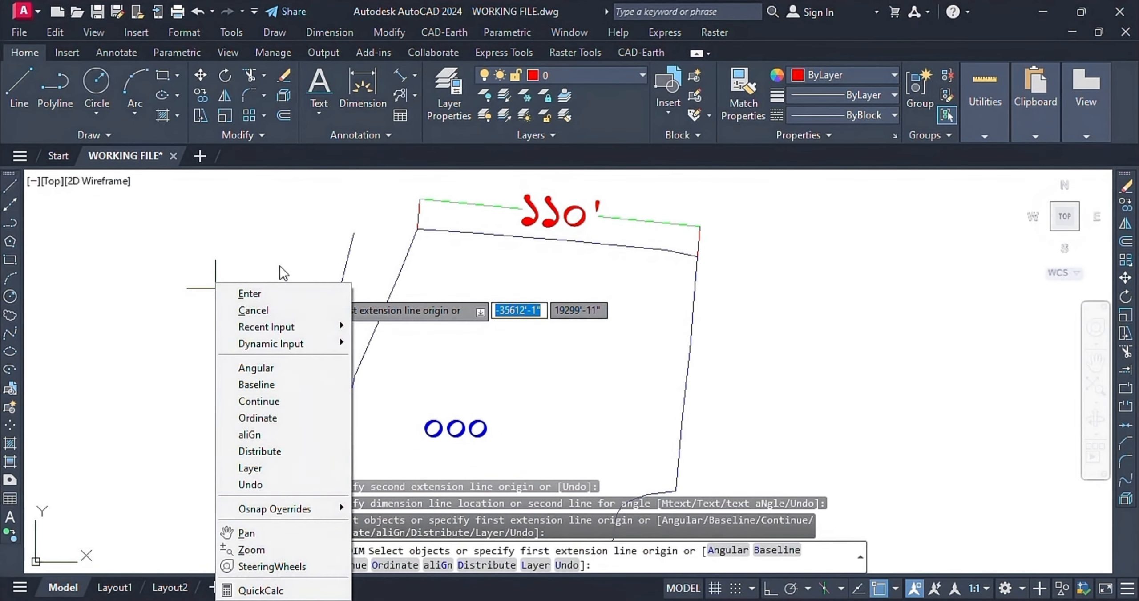
pyautogui.click(272, 312)
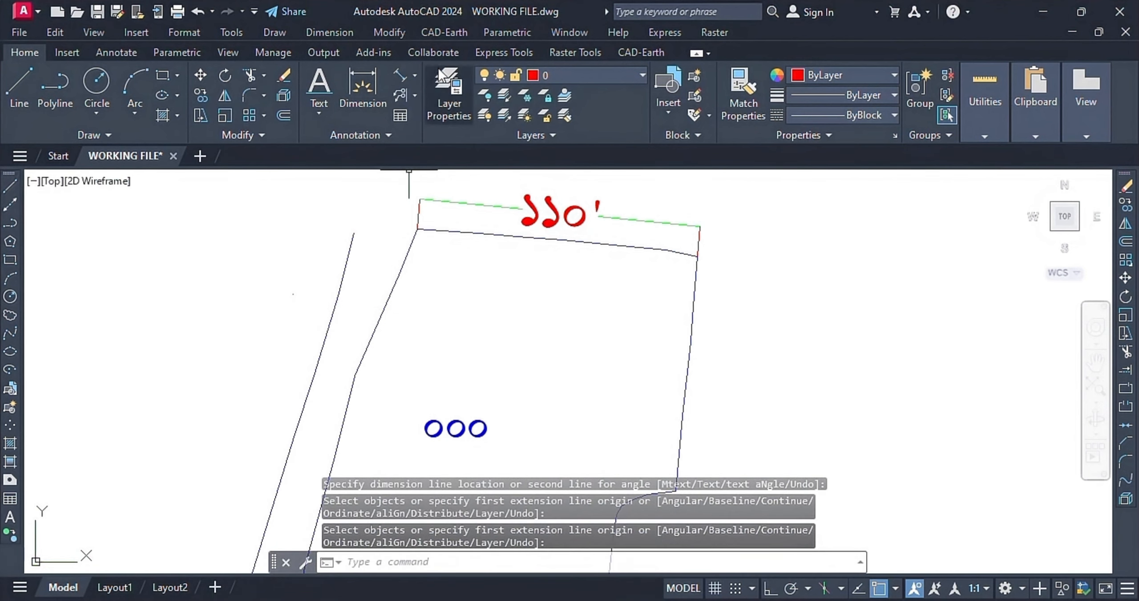
pyautogui.click(415, 77)
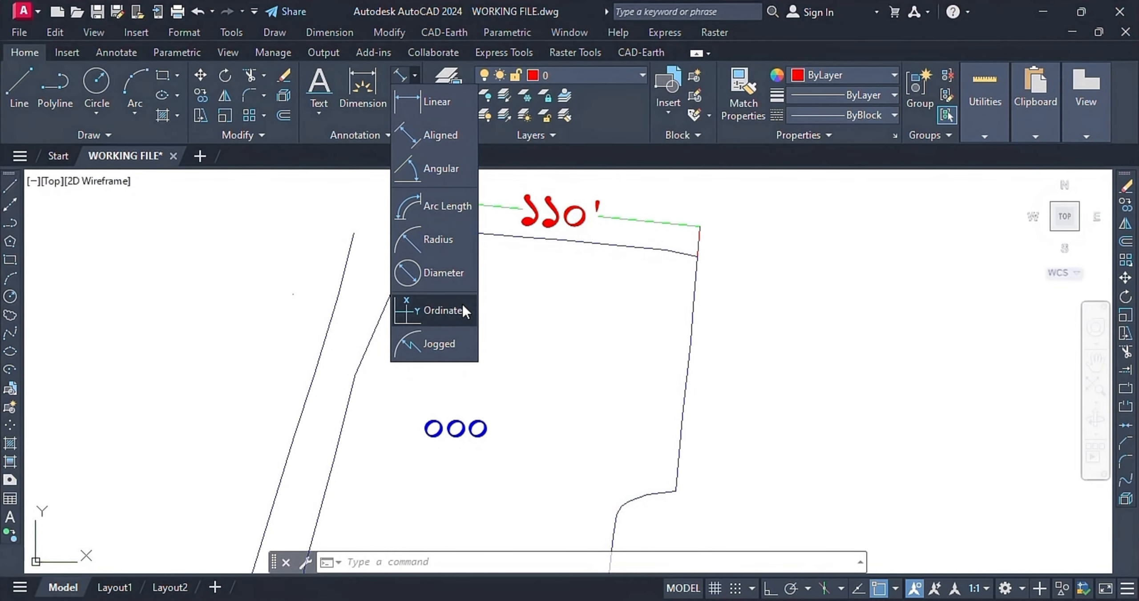
pyautogui.click(543, 326)
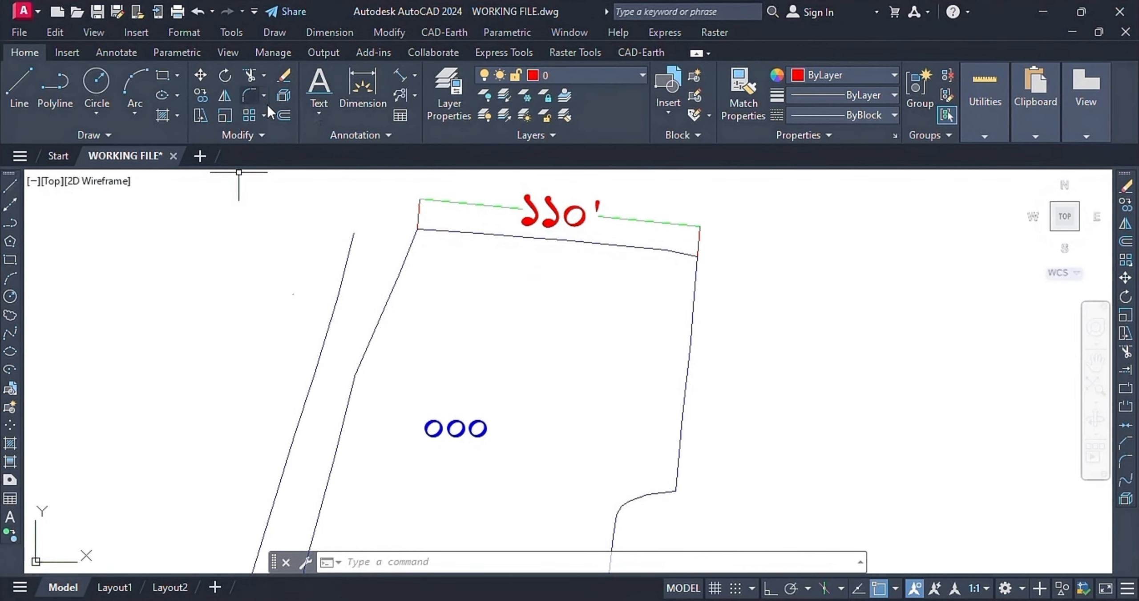
pyautogui.click(414, 95)
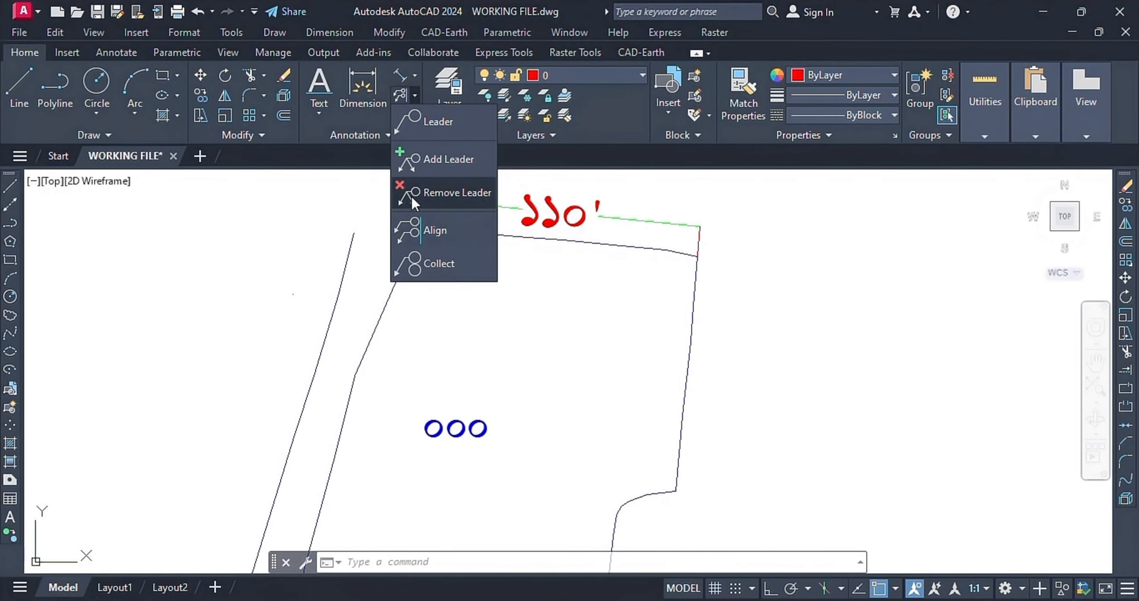
pyautogui.click(509, 352)
# Try to remove a leader at the upper-right corner of plot ০০০, where the dimension's extension line meets the boundary
pyautogui.scroll(4, 739, 245)
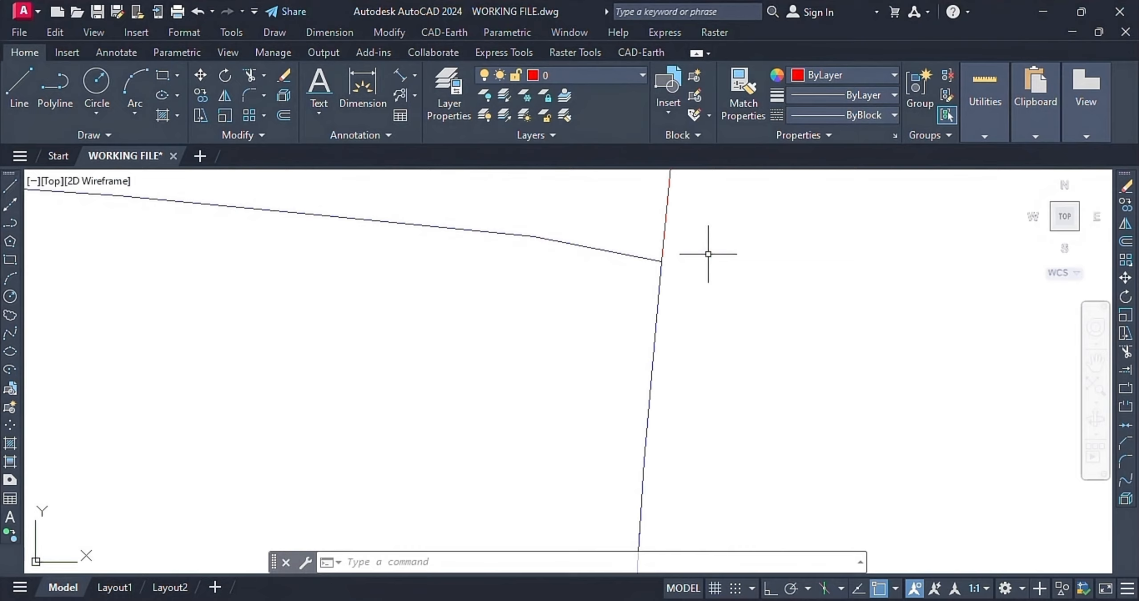
pyautogui.scroll(-4, 717, 252)
pyautogui.scroll(5, 895, 325)
pyautogui.scroll(-5, 883, 338)
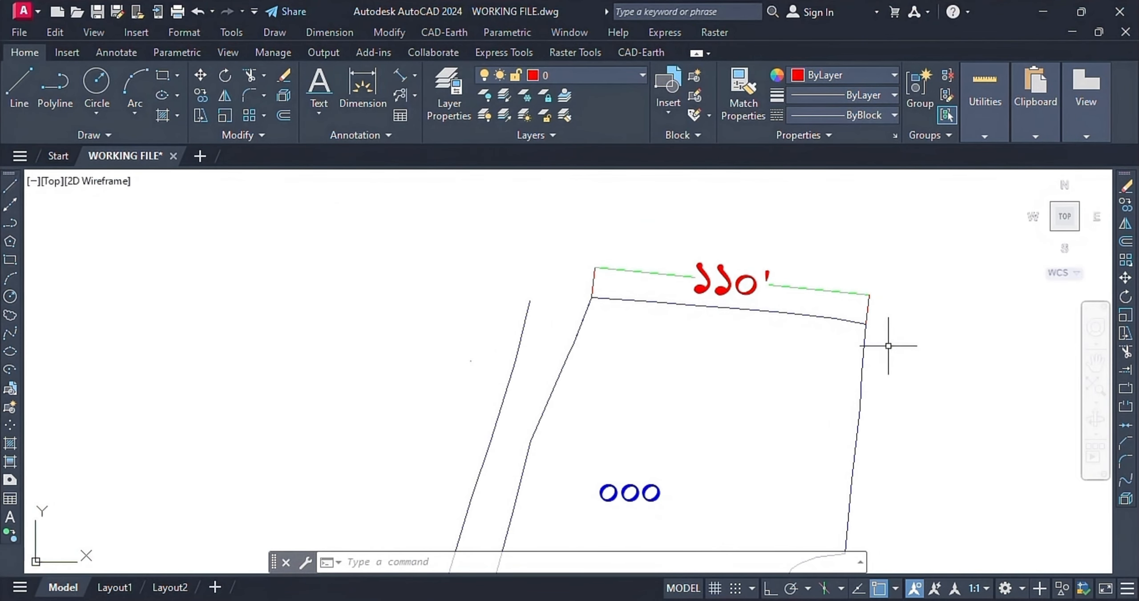
pyautogui.scroll(6, 893, 347)
pyautogui.scroll(-5, 742, 318)
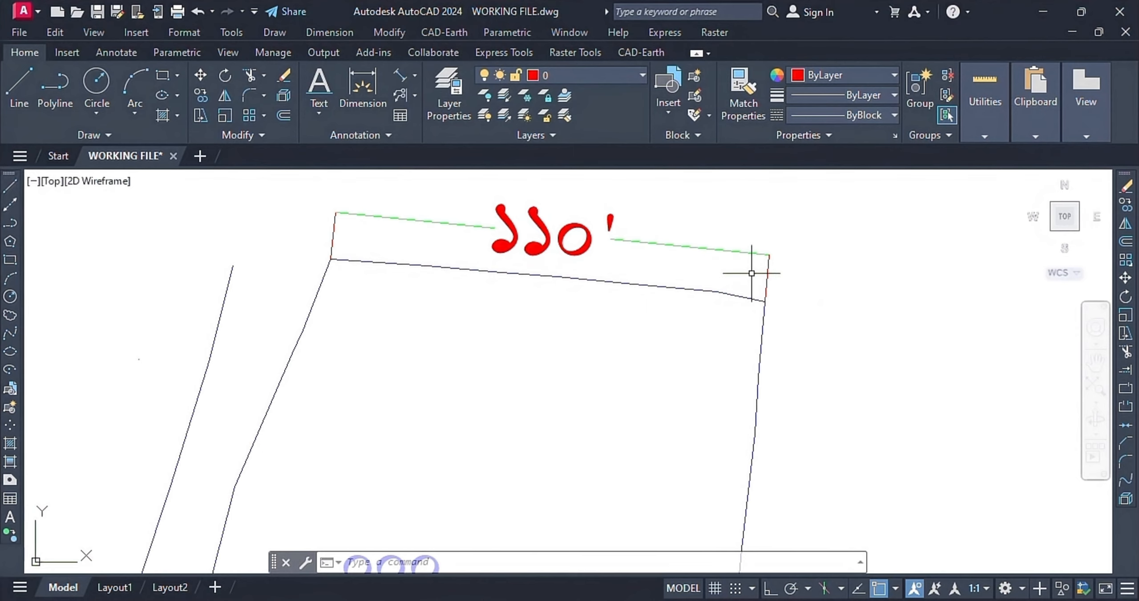
pyautogui.scroll(3, 786, 333)
pyautogui.scroll(2, 751, 272)
pyautogui.click(748, 203)
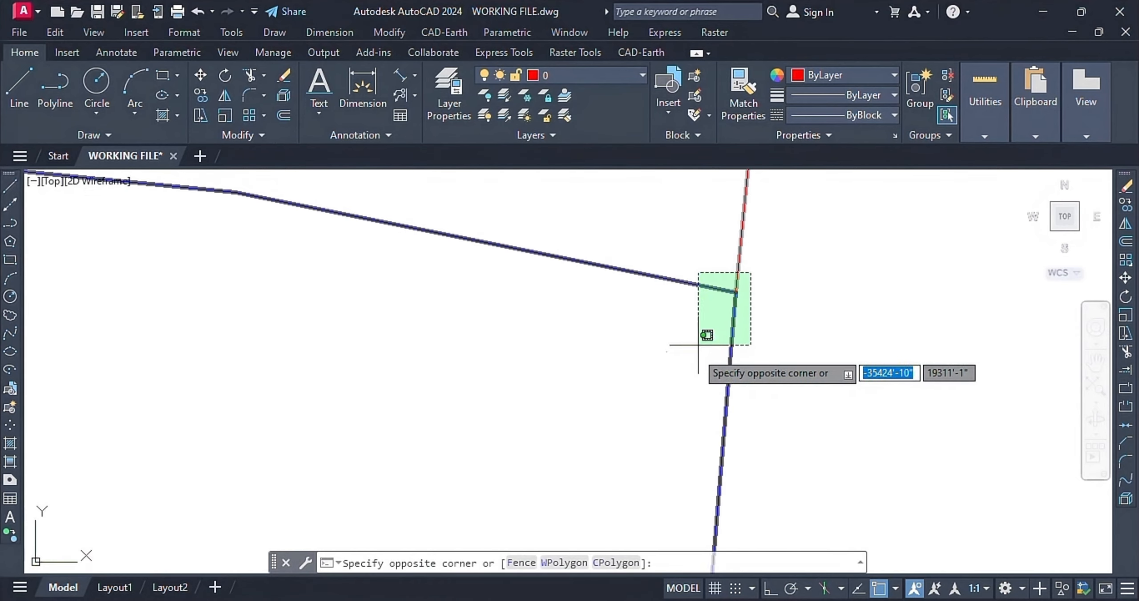
pyautogui.click(701, 327)
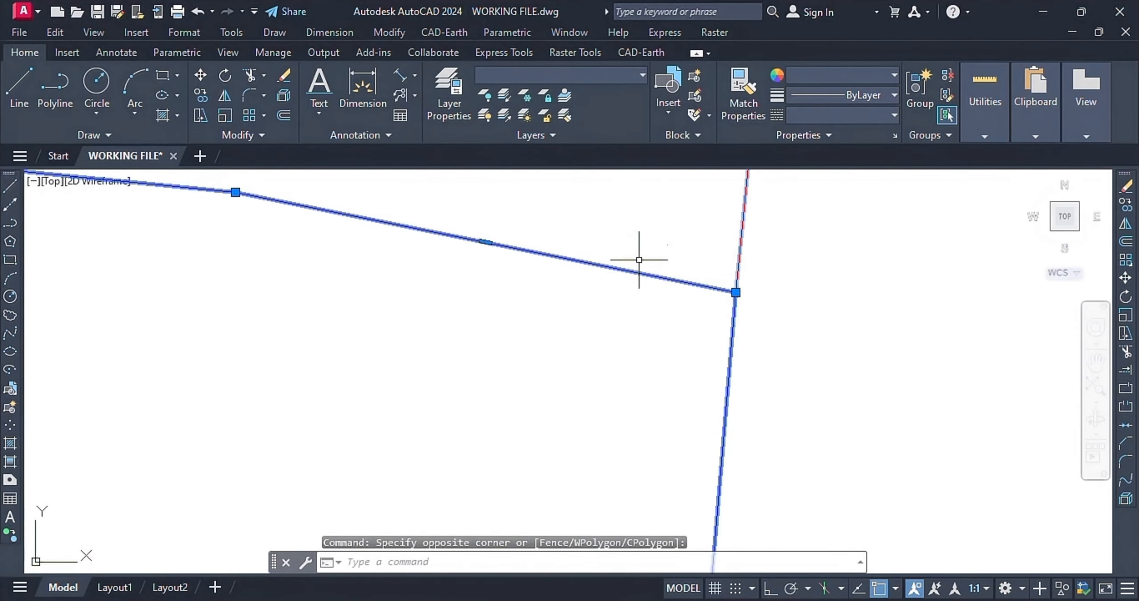
pyautogui.click(414, 79)
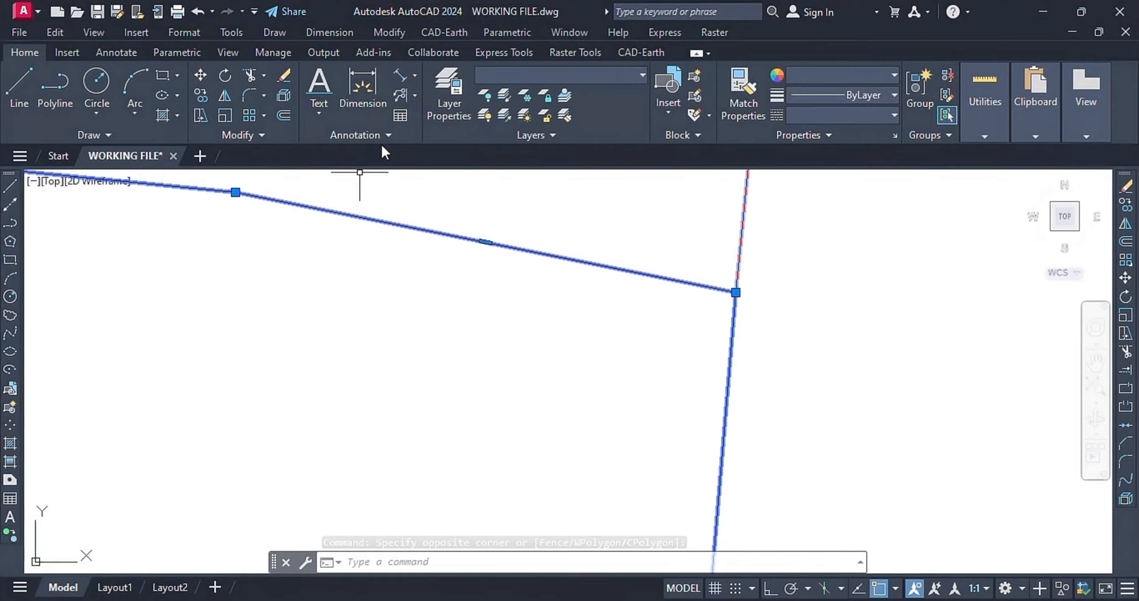
pyautogui.click(414, 95)
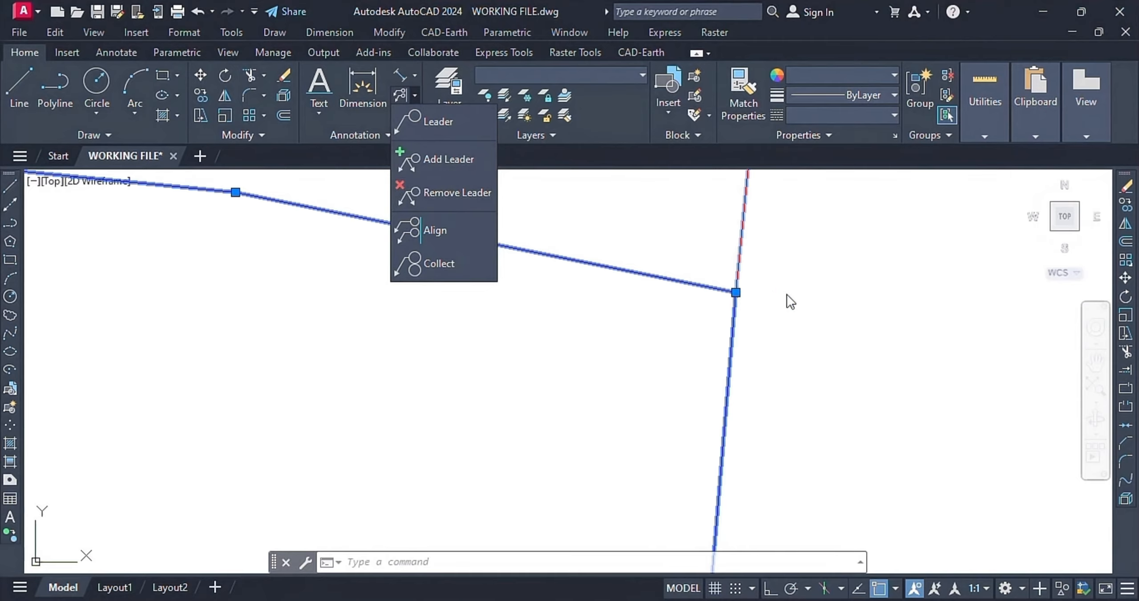
pyautogui.click(441, 192)
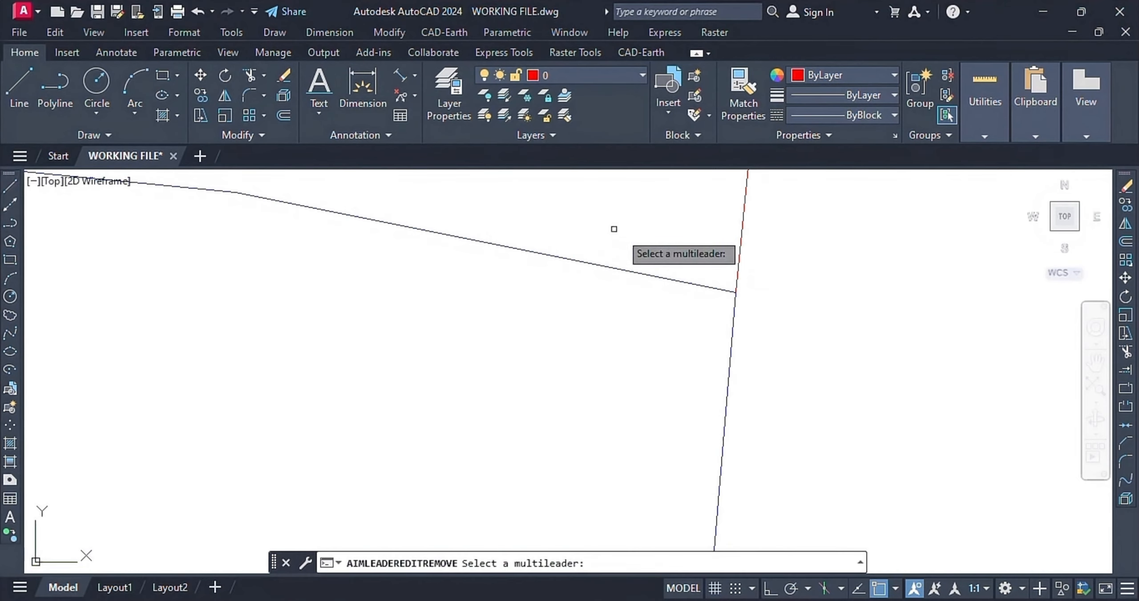
pyautogui.click(739, 297)
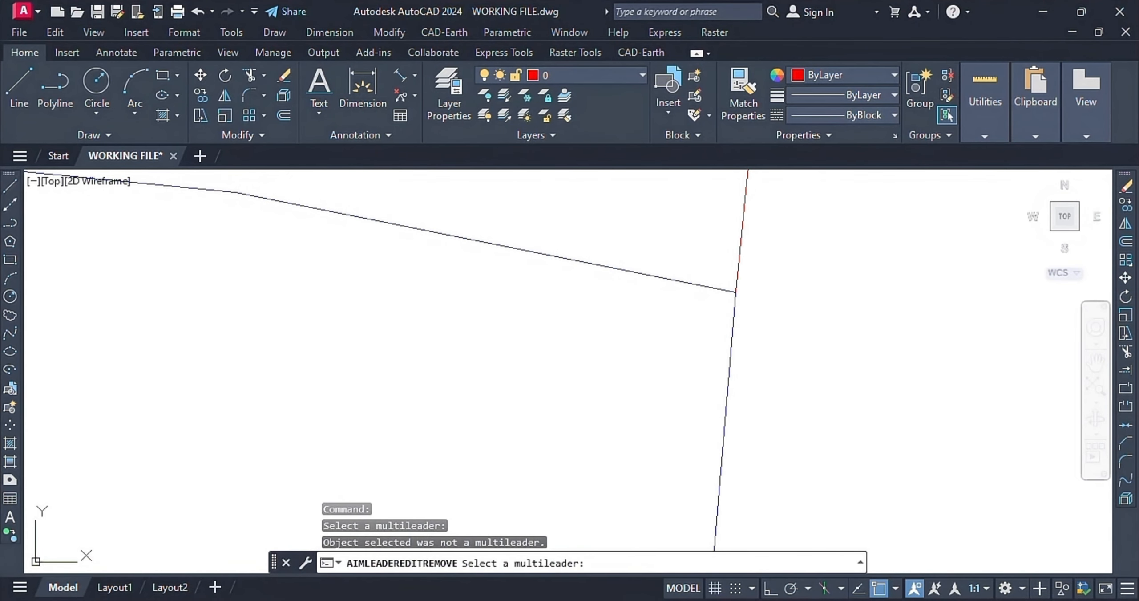
pyautogui.press('Escape')
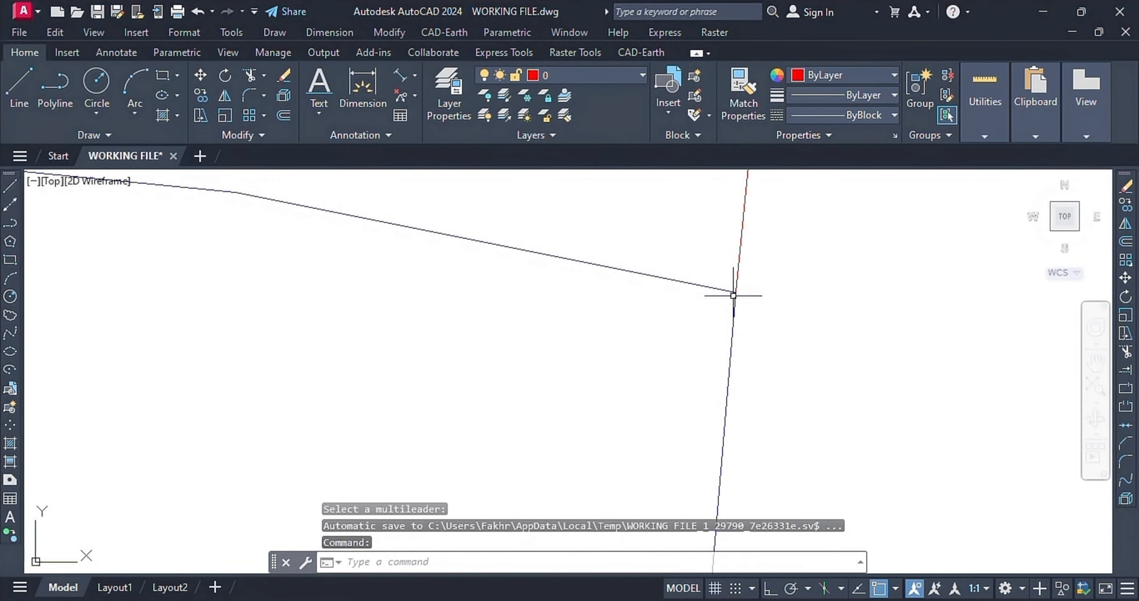
# Select the lines meeting at the plot's upper-right corner and try Remove Leader on them again
pyautogui.scroll(1, 734, 297)
pyautogui.click(736, 270)
pyautogui.click(759, 285)
pyautogui.click(702, 311)
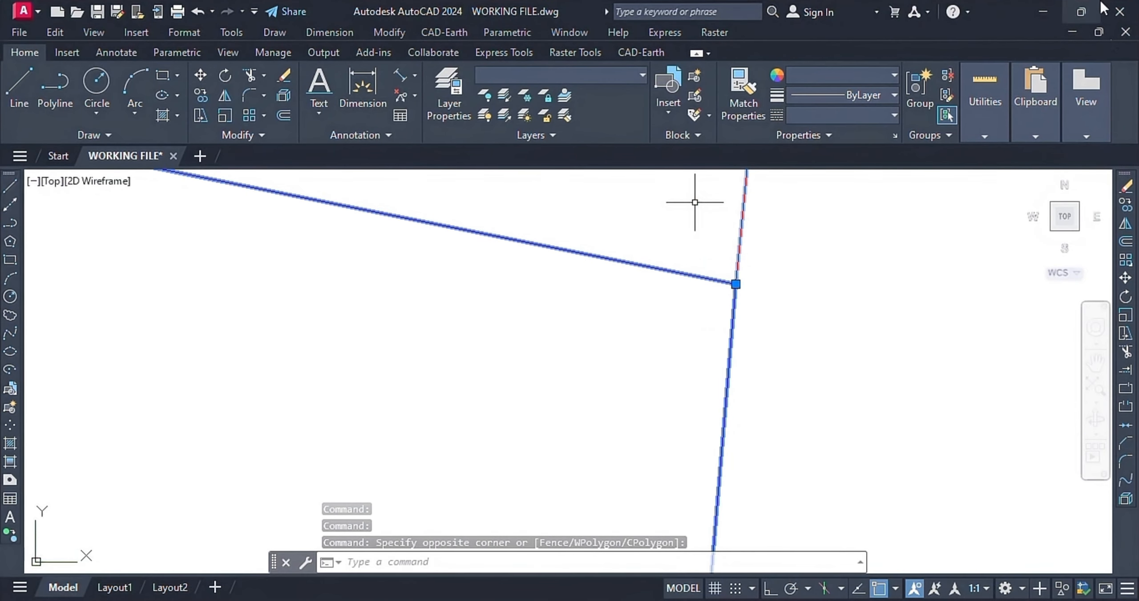
pyautogui.scroll(3, 706, 263)
pyautogui.scroll(3, 835, 359)
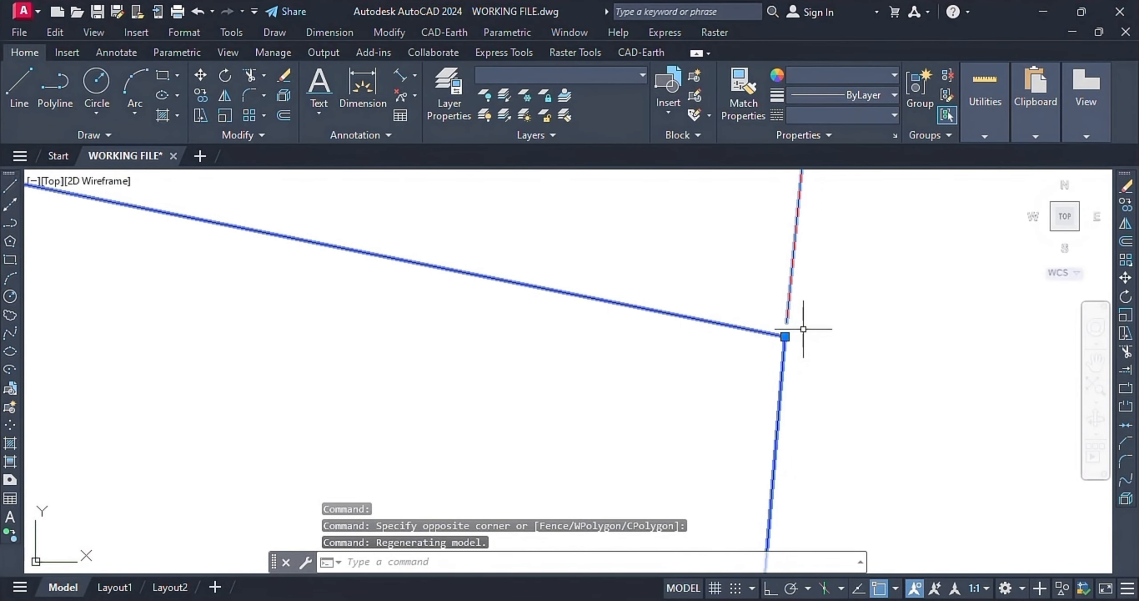
pyautogui.scroll(2, 787, 330)
pyautogui.moveTo(789, 348); pyautogui.dragTo(704, 420, button='middle')
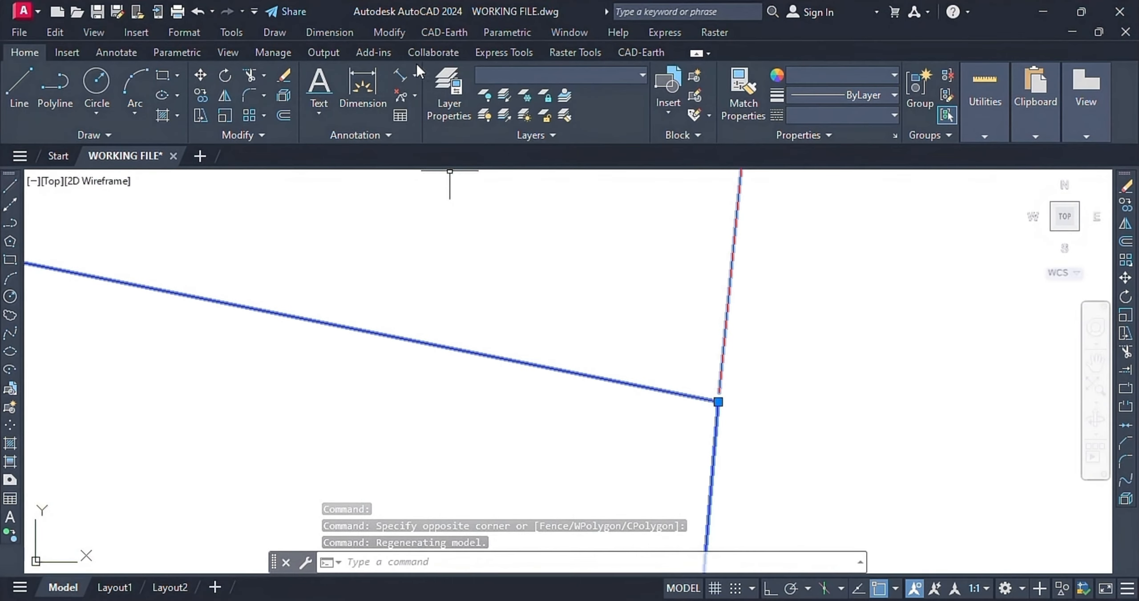
pyautogui.click(408, 93)
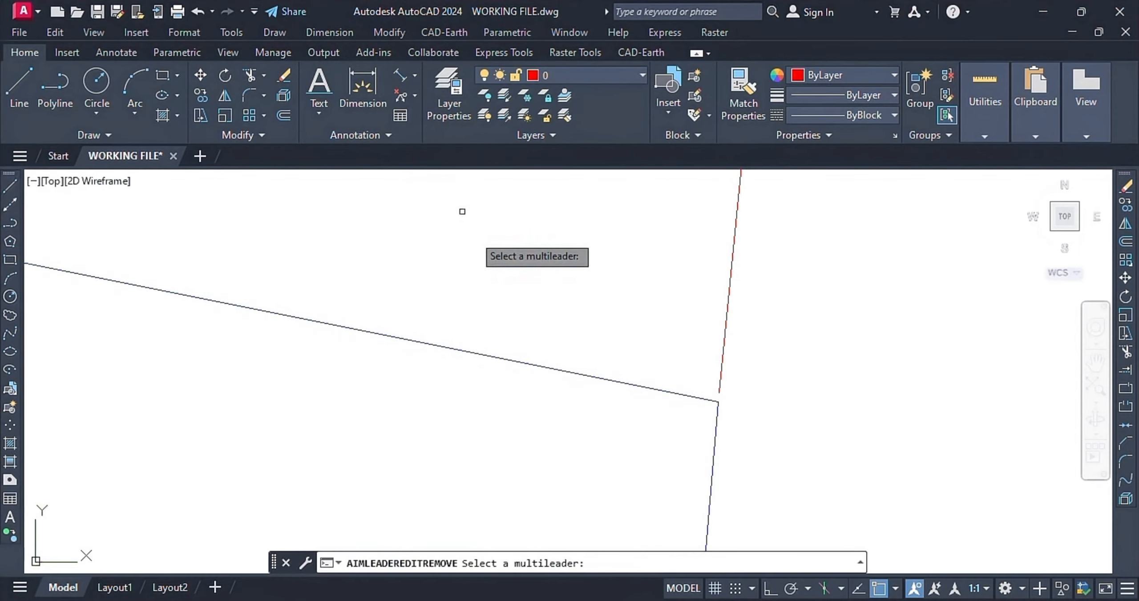
pyautogui.press('Escape')
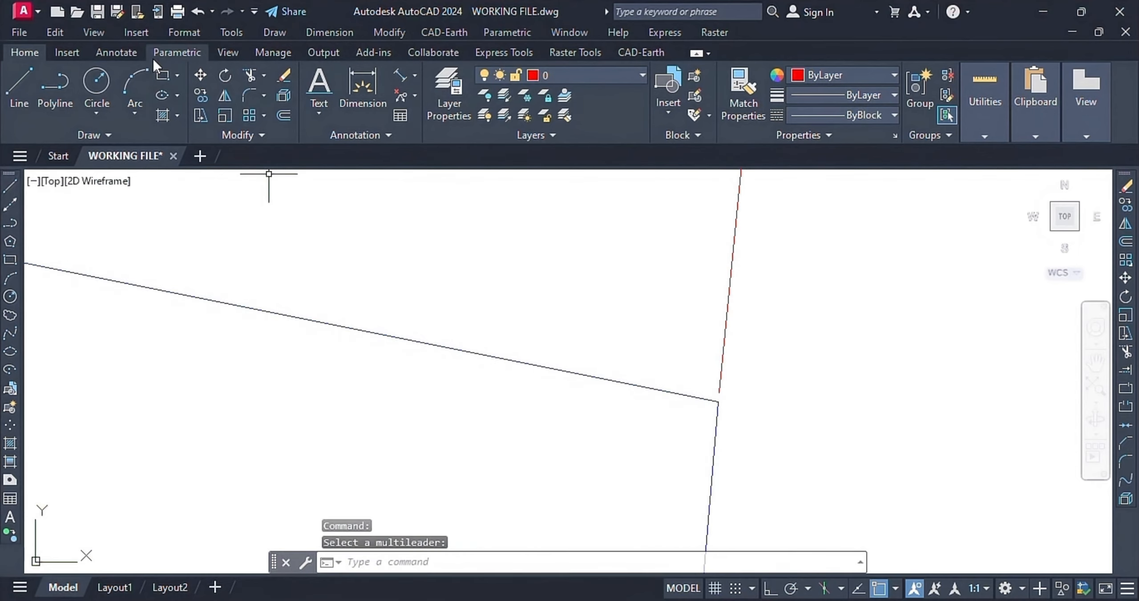
# Draw a tiny closed five-sided polyline just above the plot's upper edge, near its upper-right corner
pyautogui.click(55, 89)
pyautogui.click(482, 255)
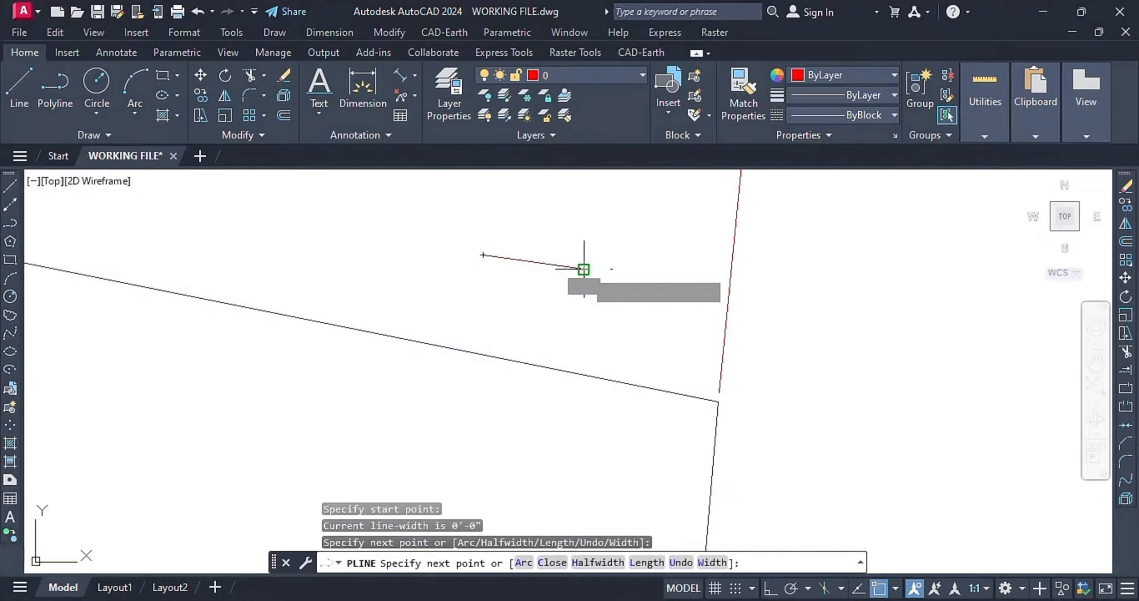
pyautogui.click(584, 269)
pyautogui.click(584, 307)
pyautogui.click(516, 310)
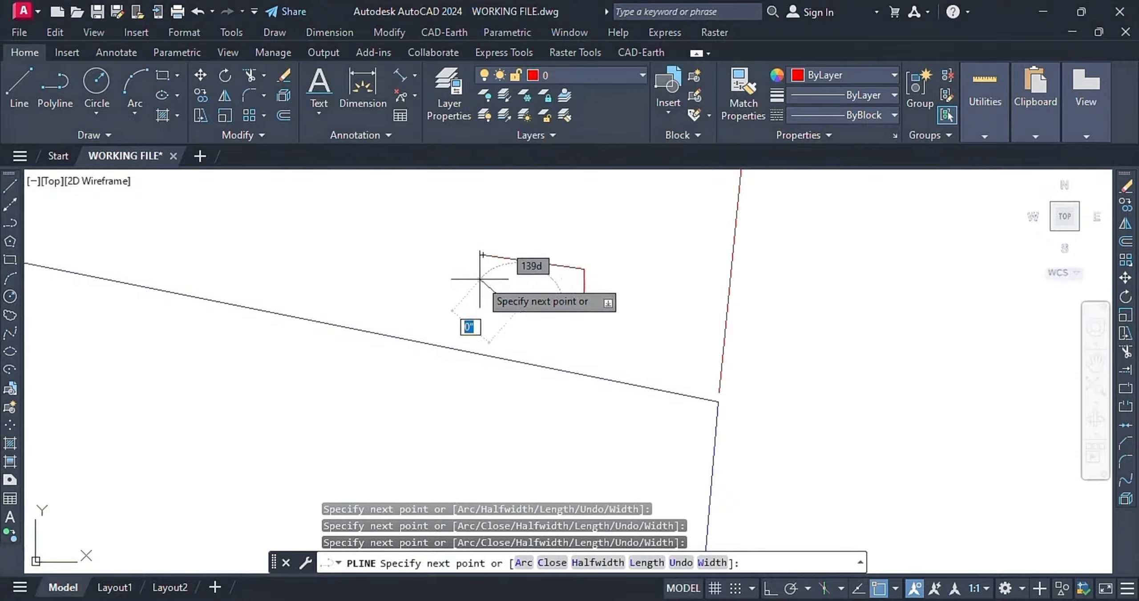
pyautogui.click(487, 287)
pyautogui.click(483, 256)
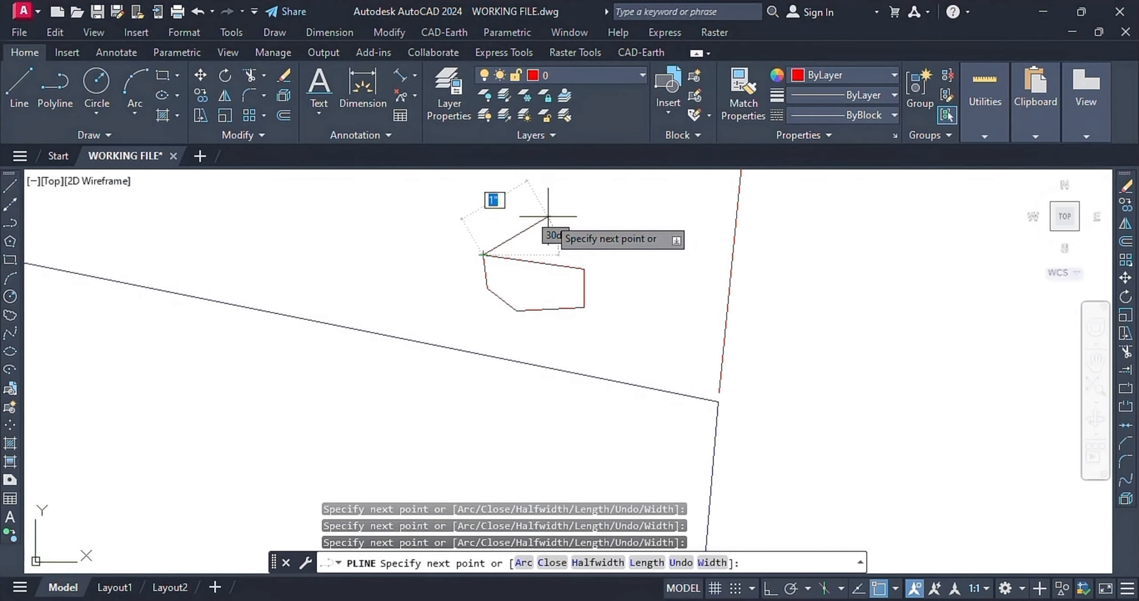
pyautogui.press('Return')
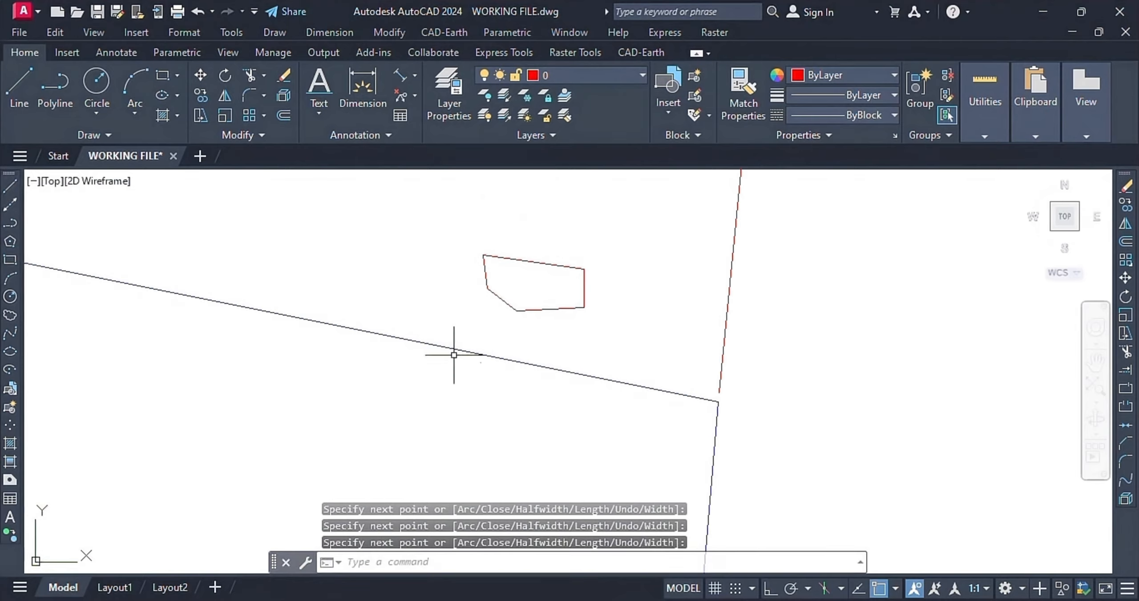
# Try to align multileaders by picking the upper edge of the small five-sided polyline
pyautogui.click(415, 96)
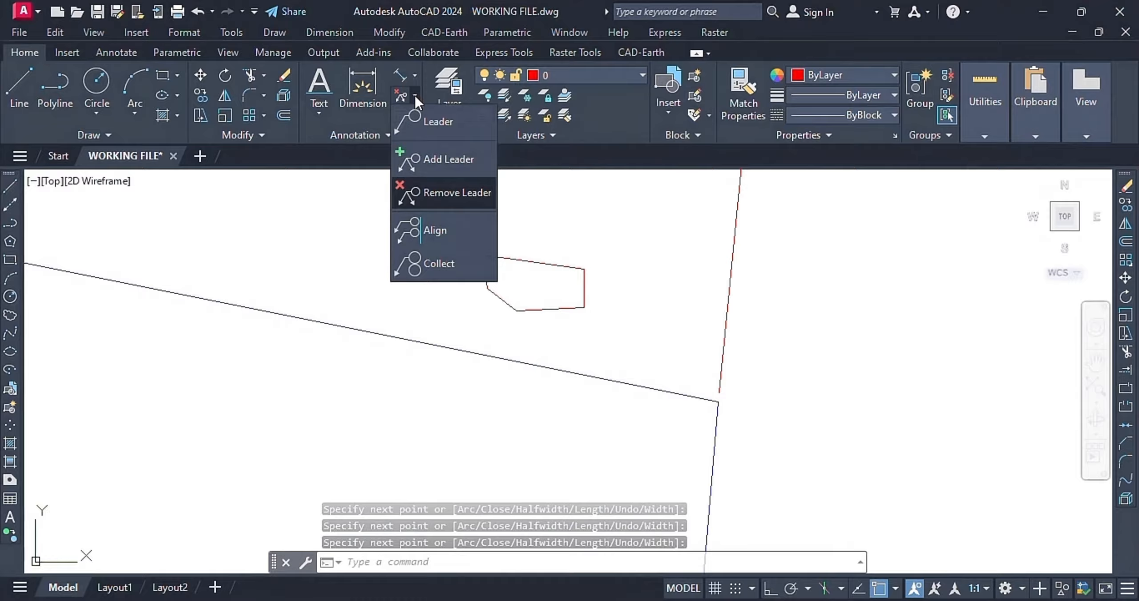
pyautogui.click(432, 229)
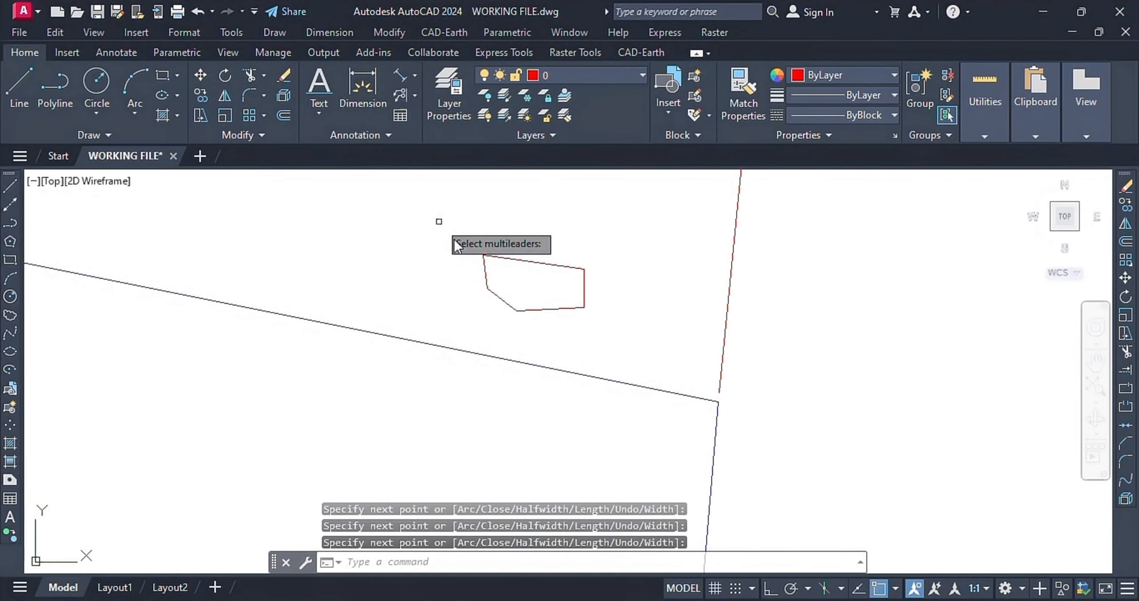
pyautogui.click(503, 258)
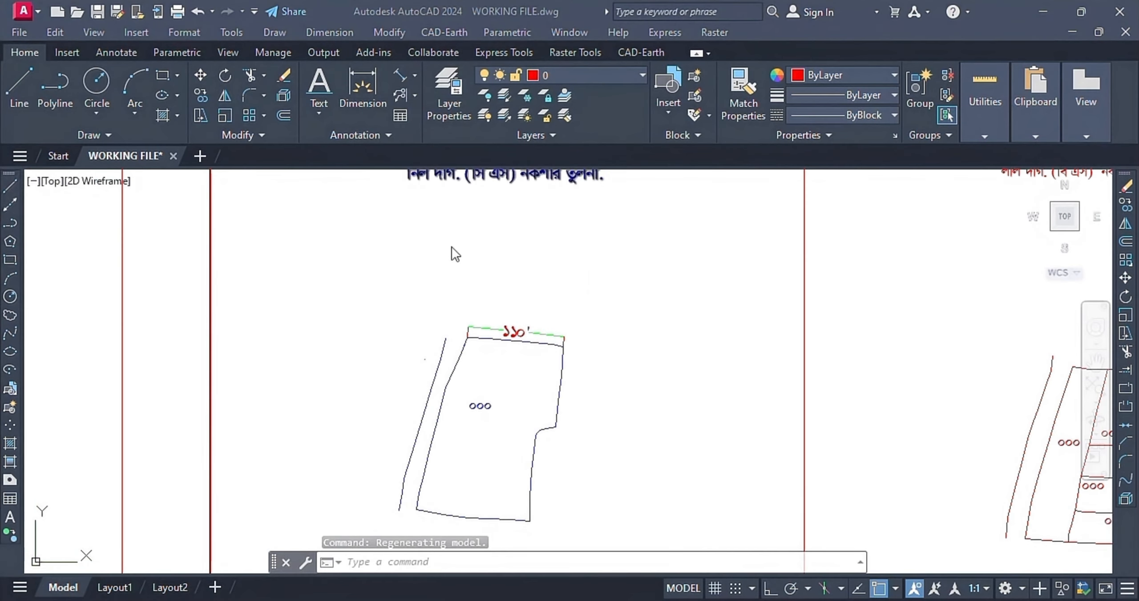
pyautogui.click(417, 92)
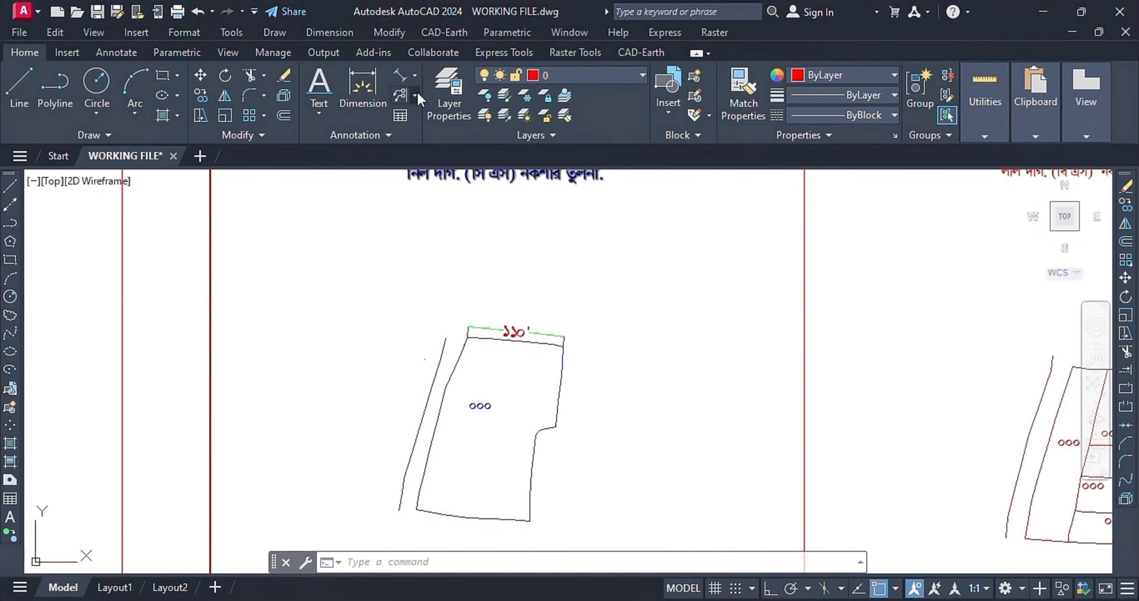
pyautogui.click(416, 94)
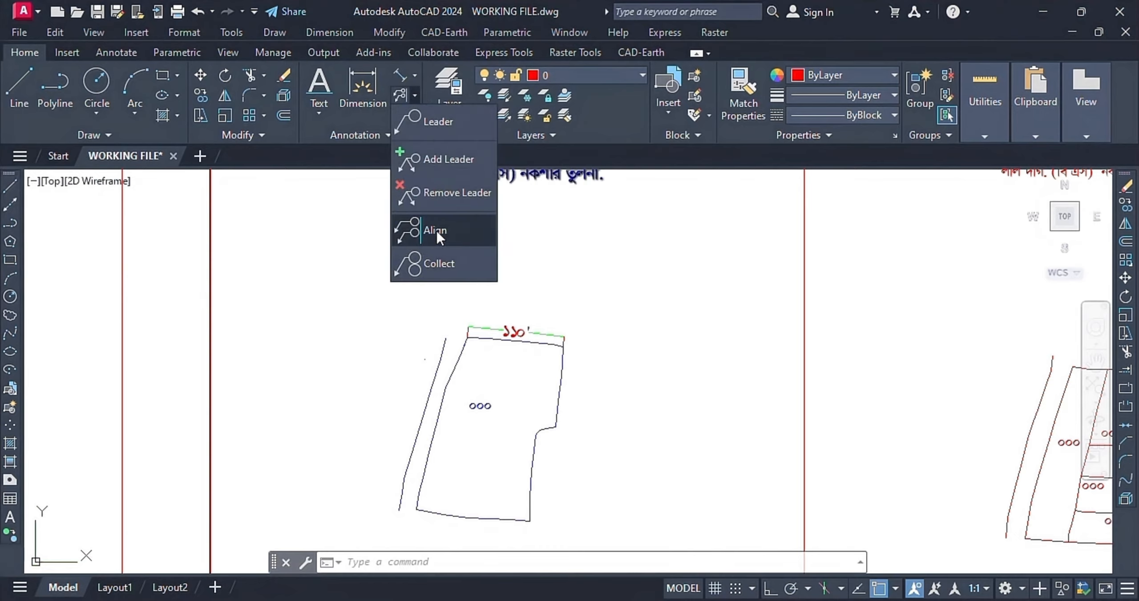
pyautogui.click(415, 92)
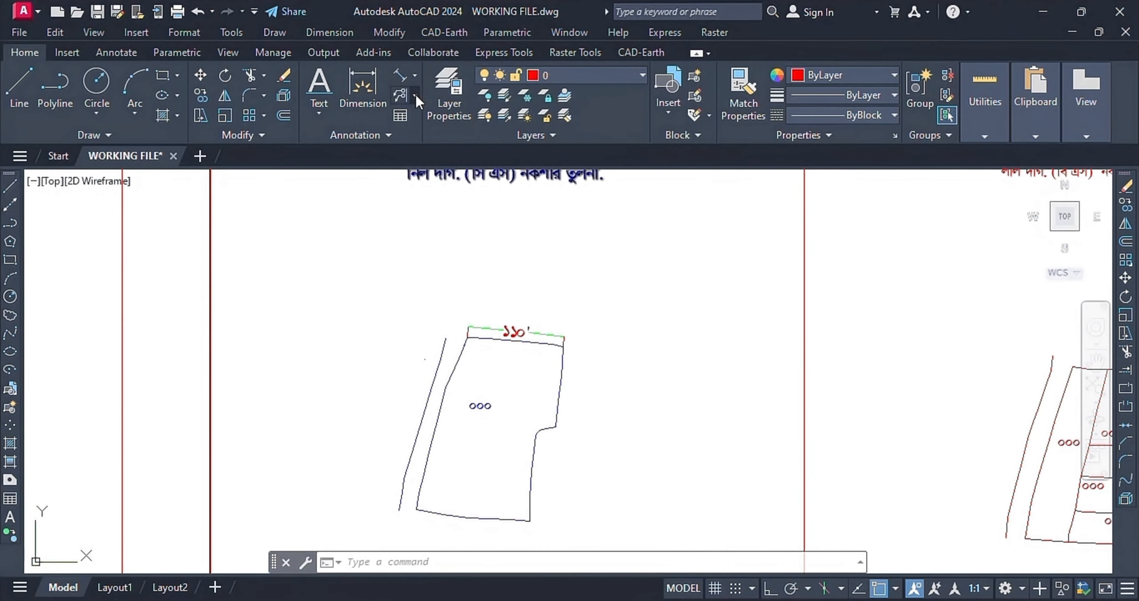
pyautogui.scroll(-2, 681, 241)
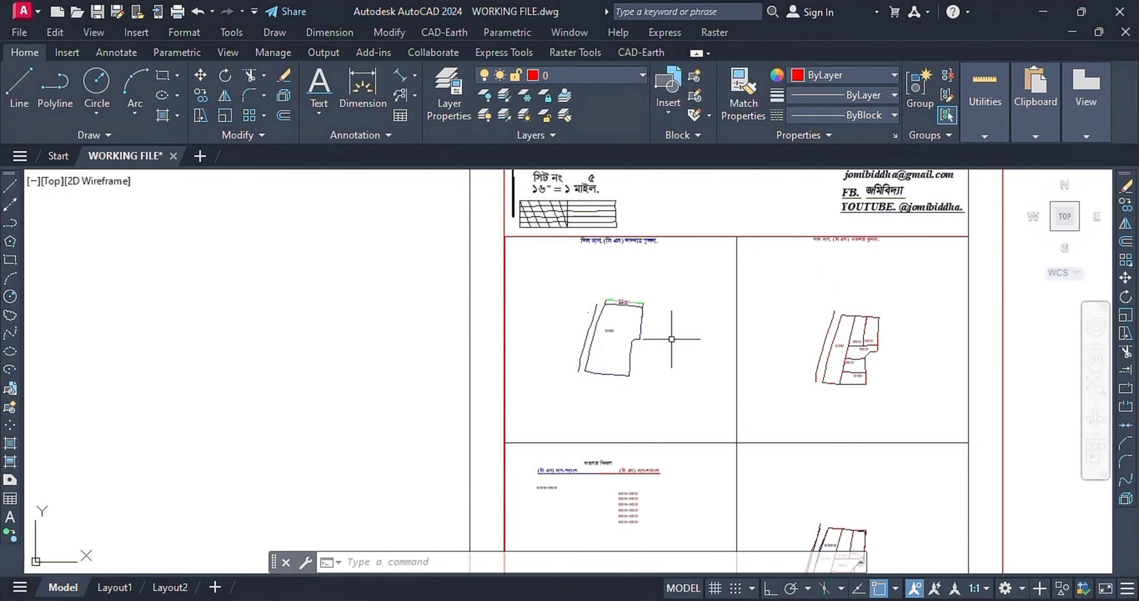
pyautogui.scroll(1, 601, 313)
pyautogui.scroll(-4, 649, 410)
pyautogui.scroll(2, 650, 410)
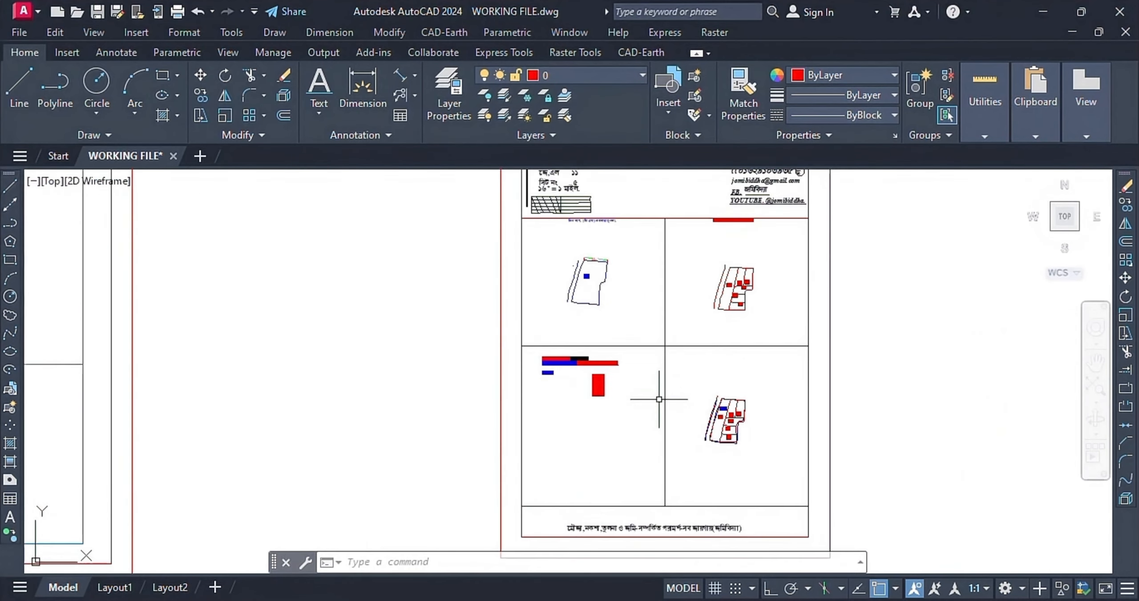
pyautogui.scroll(5, 774, 299)
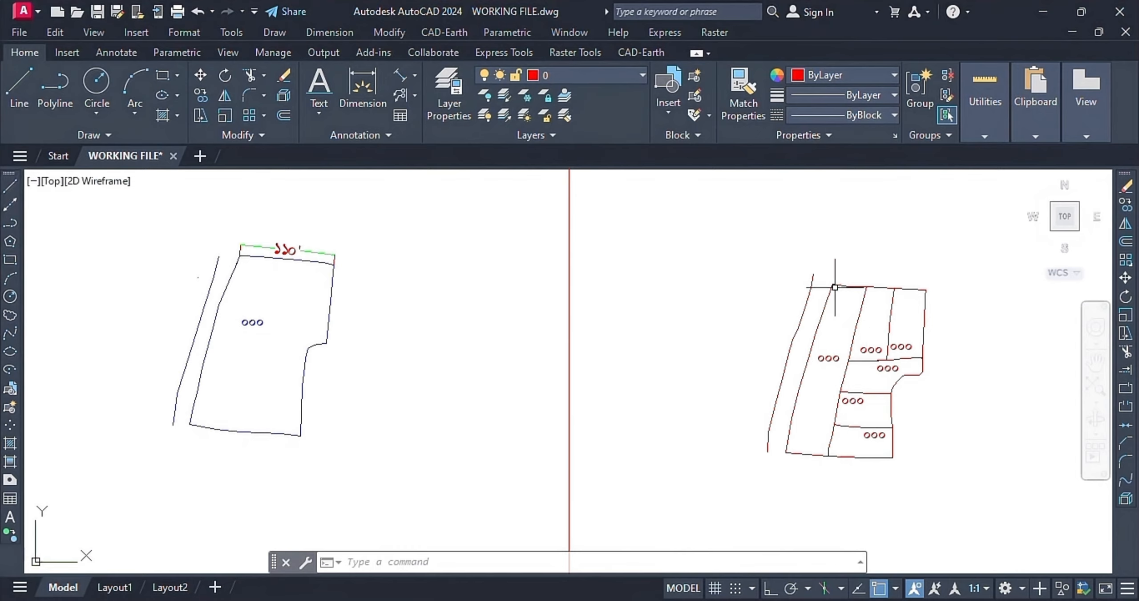
pyautogui.scroll(2, 836, 344)
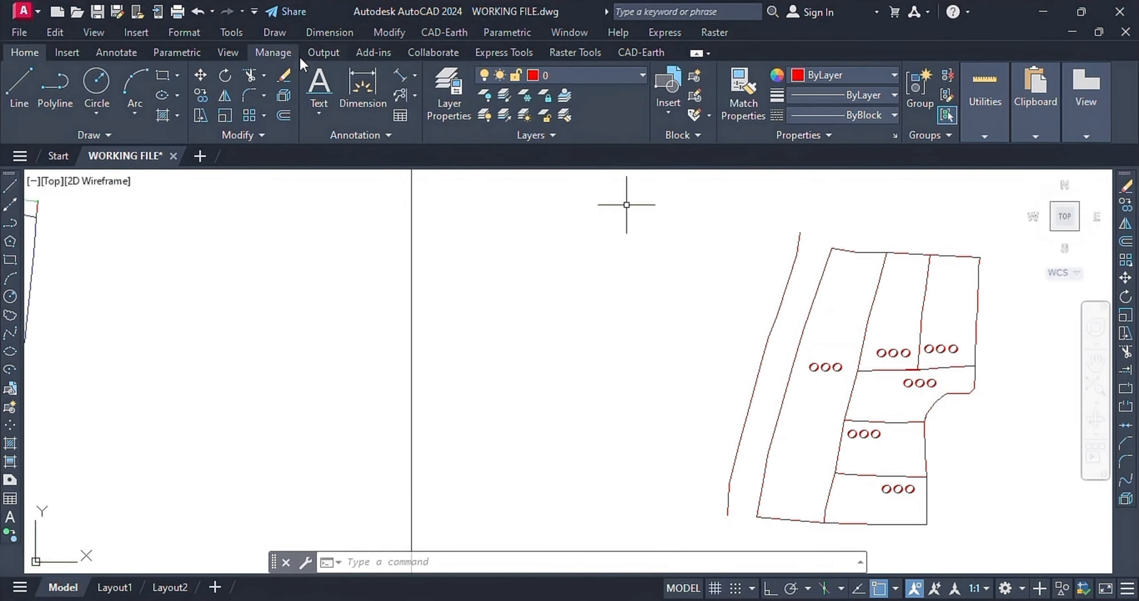
pyautogui.click(415, 94)
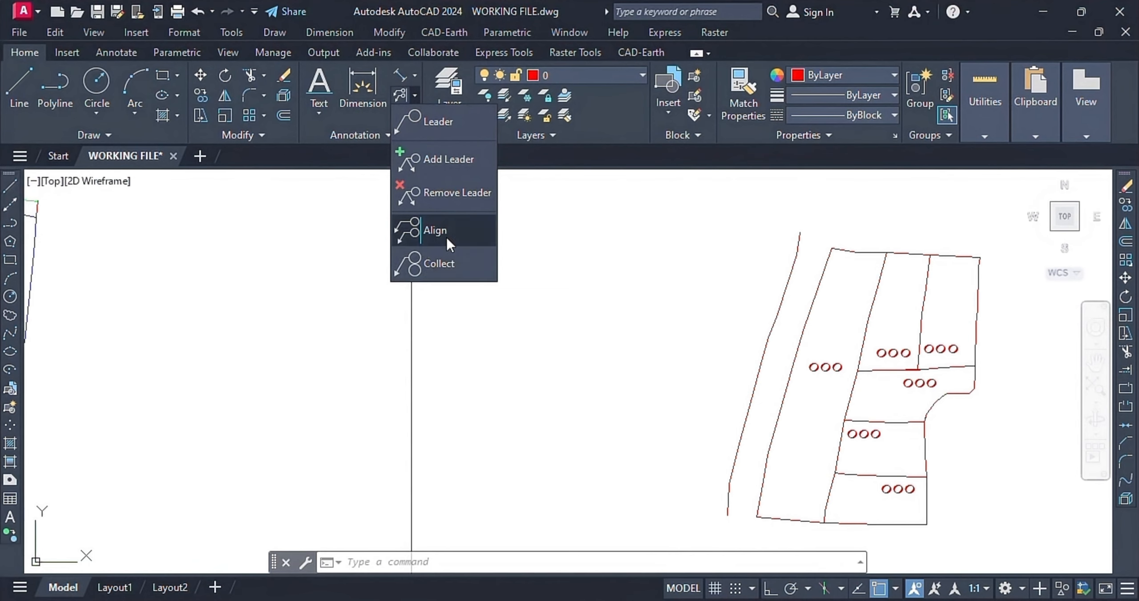
pyautogui.scroll(-5, 736, 328)
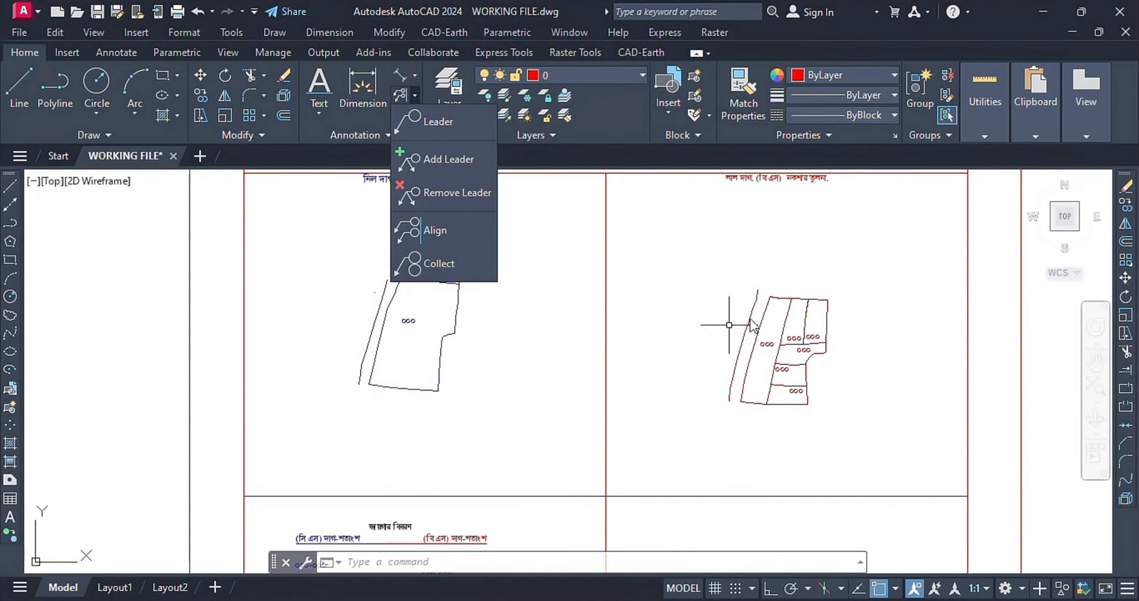
pyautogui.scroll(5, 751, 311)
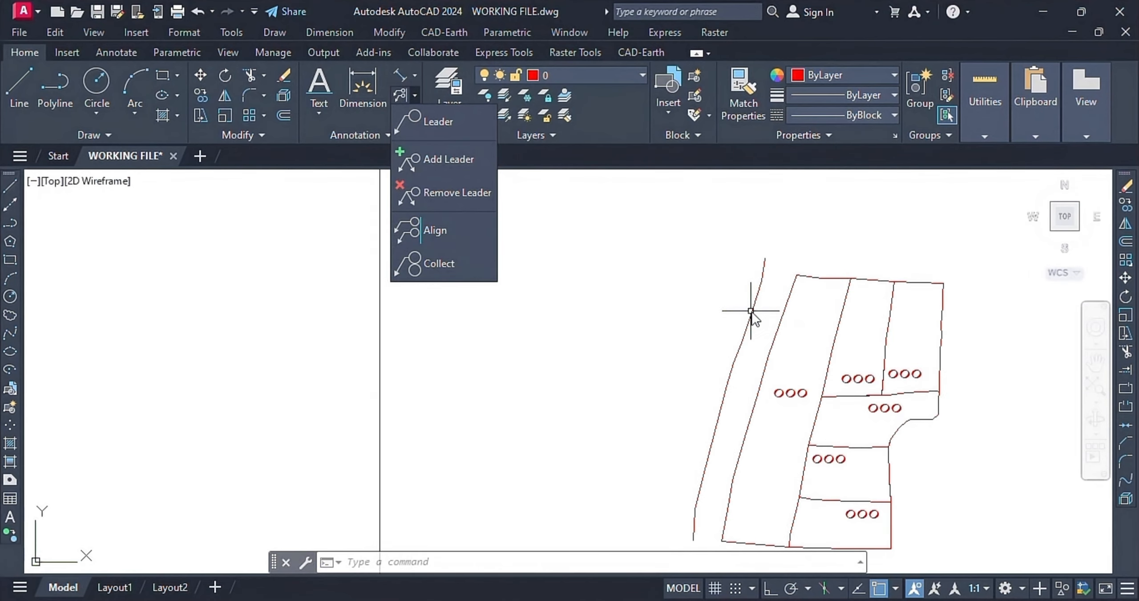
pyautogui.click(807, 237)
pyautogui.click(796, 247)
pyautogui.scroll(-3, 785, 242)
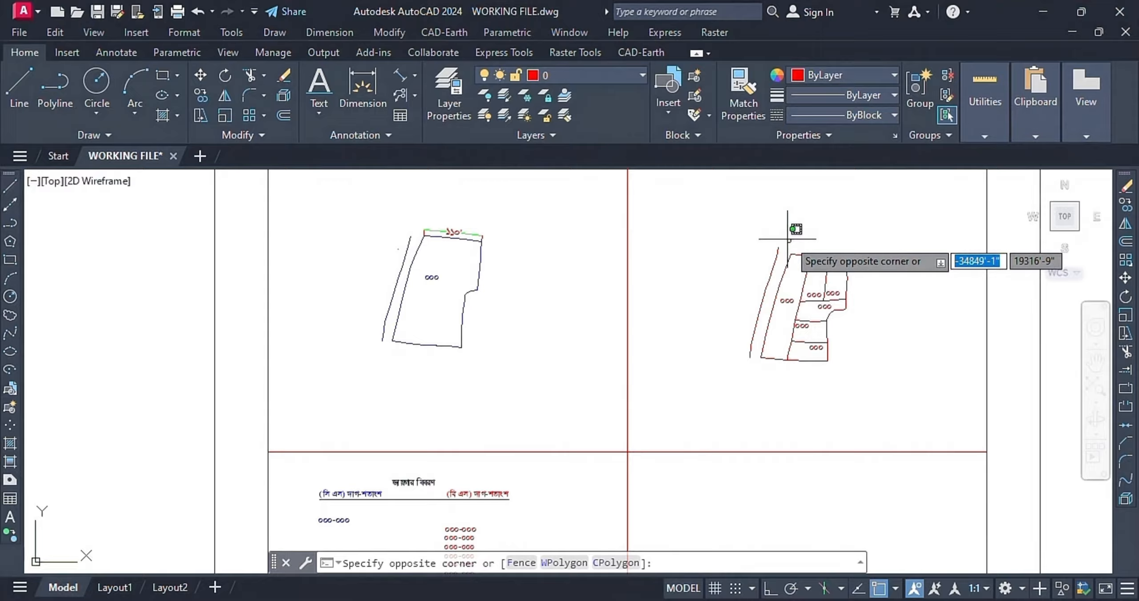
pyautogui.scroll(5, 787, 234)
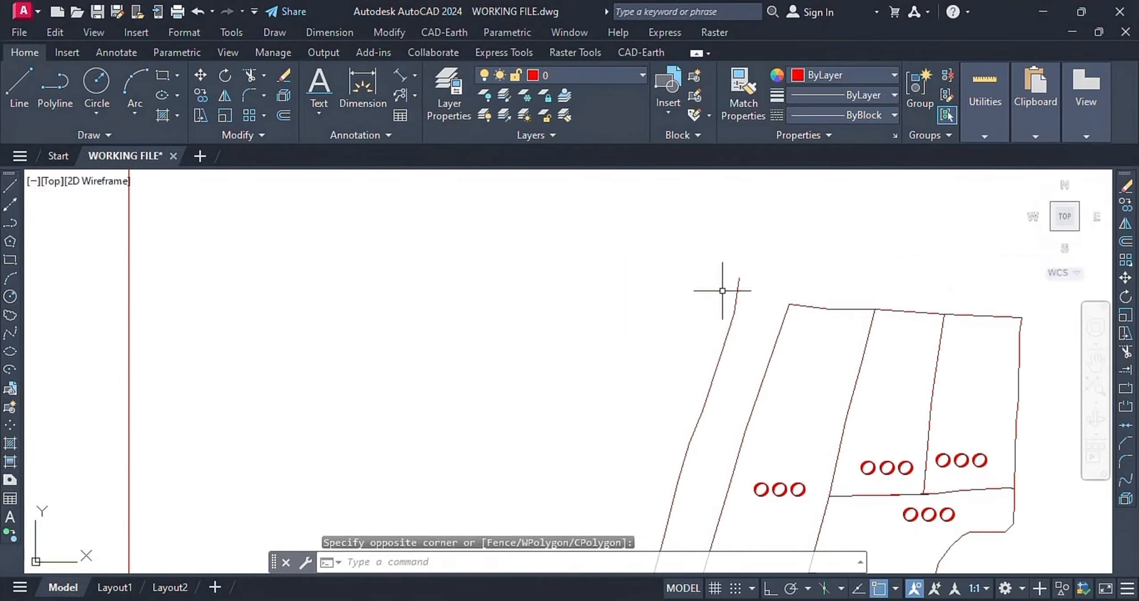
# Align the separate red line beside the red plots, matching its lower end to the lower end of the line beside the blue plot
pyautogui.click(644, 364)
pyautogui.scroll(-5, 845, 266)
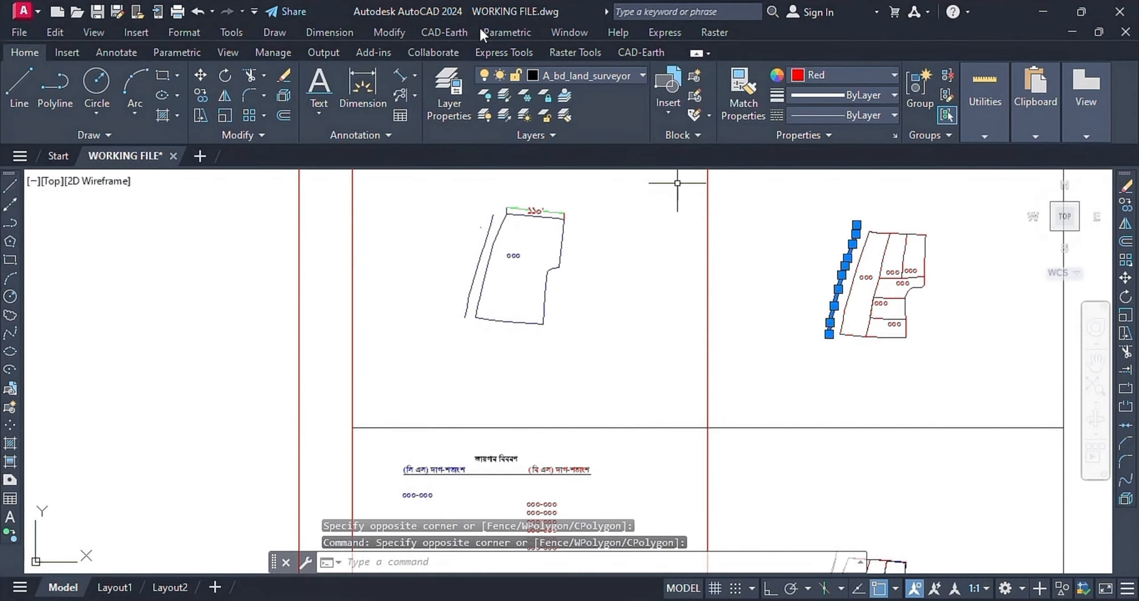
pyautogui.click(414, 95)
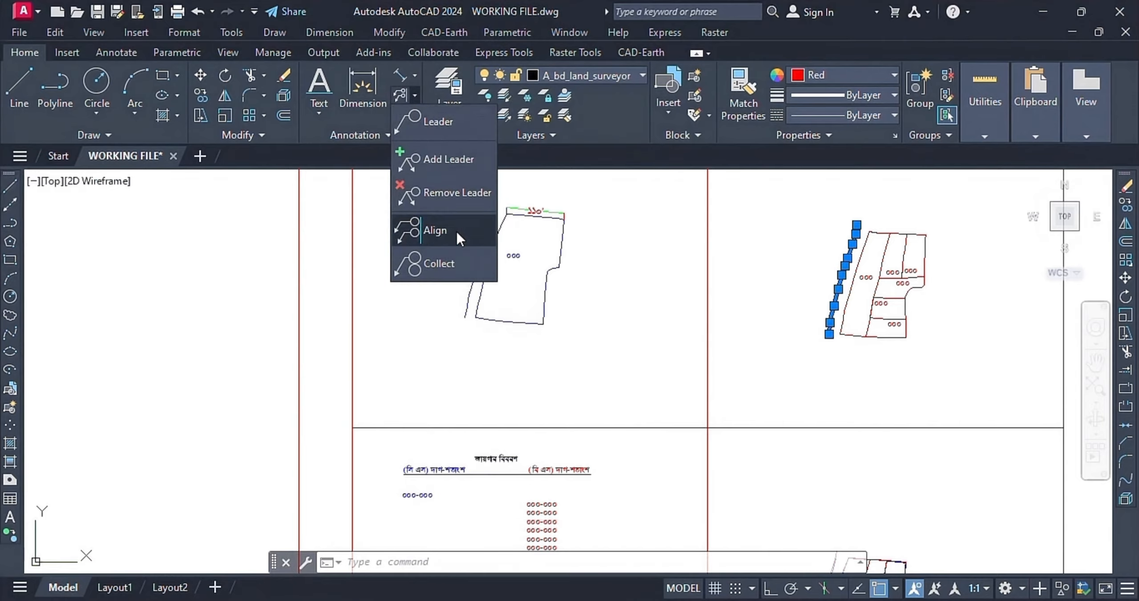
pyautogui.click(427, 230)
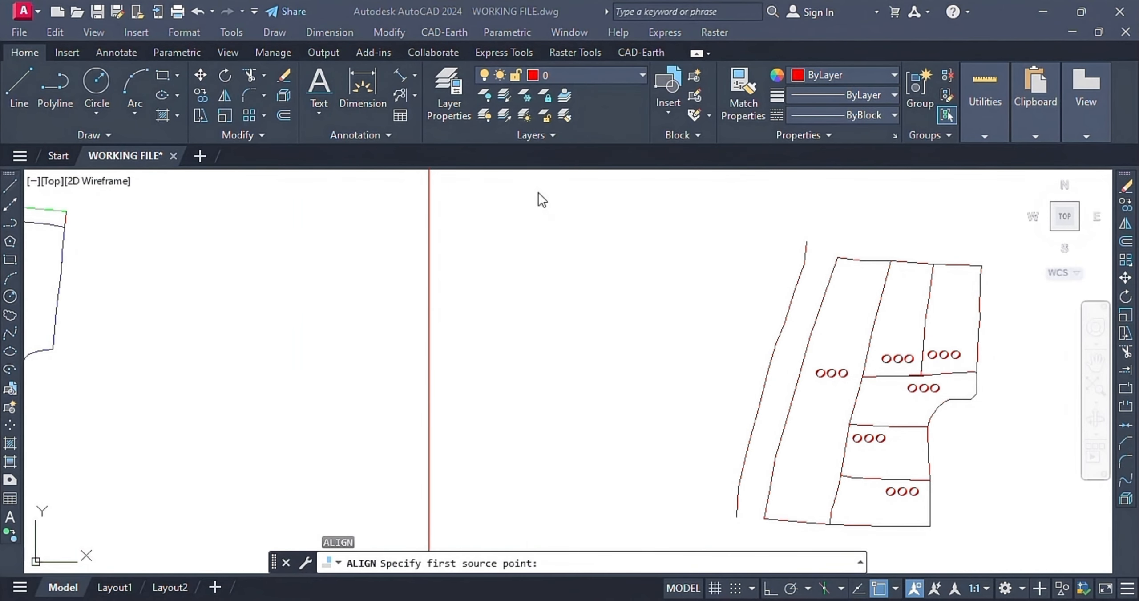
pyautogui.scroll(-6, 728, 491)
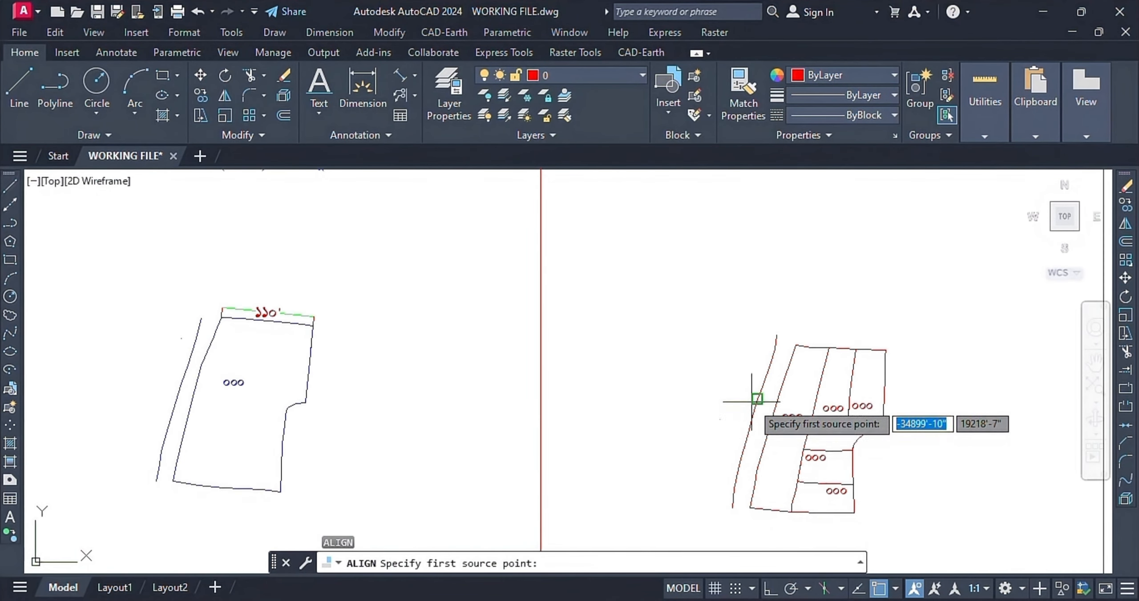
pyautogui.scroll(6, 712, 427)
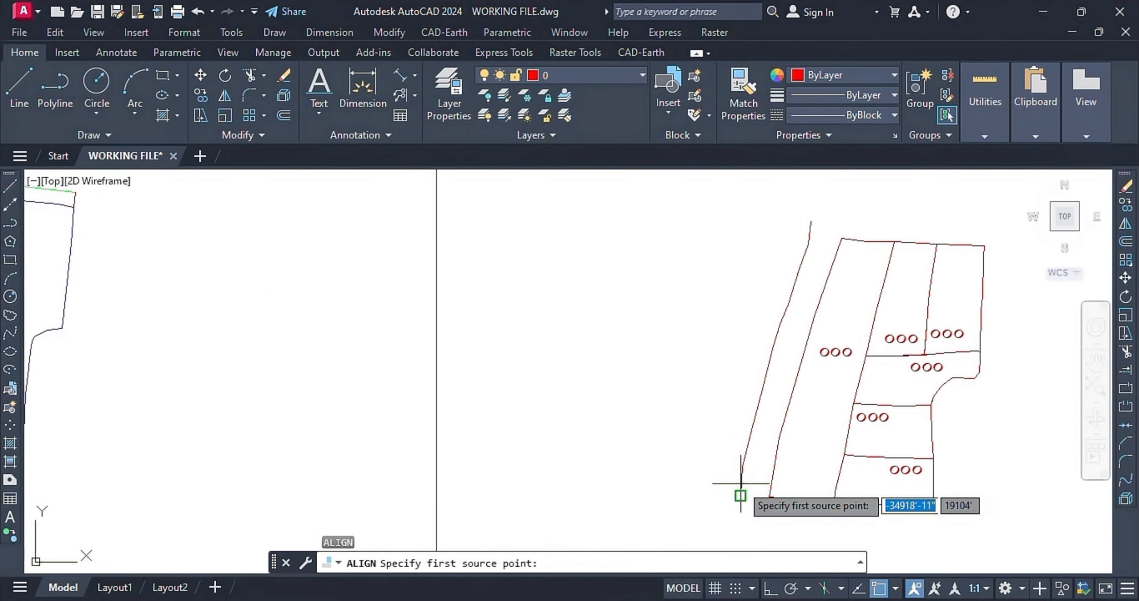
pyautogui.click(740, 495)
pyautogui.scroll(-6, 741, 496)
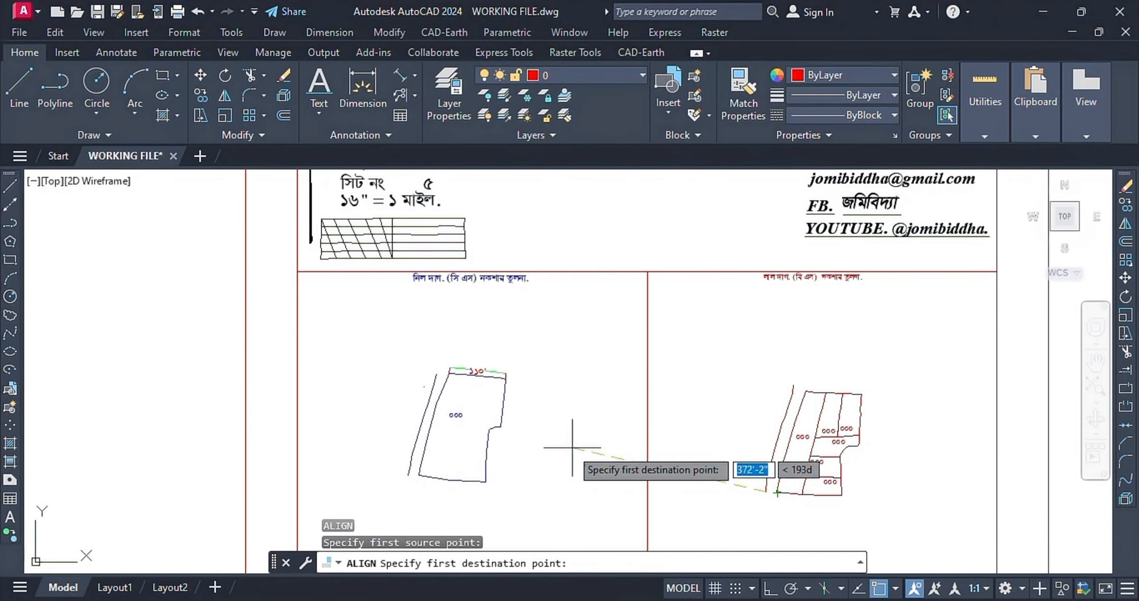
pyautogui.scroll(6, 365, 481)
pyautogui.scroll(2, 395, 479)
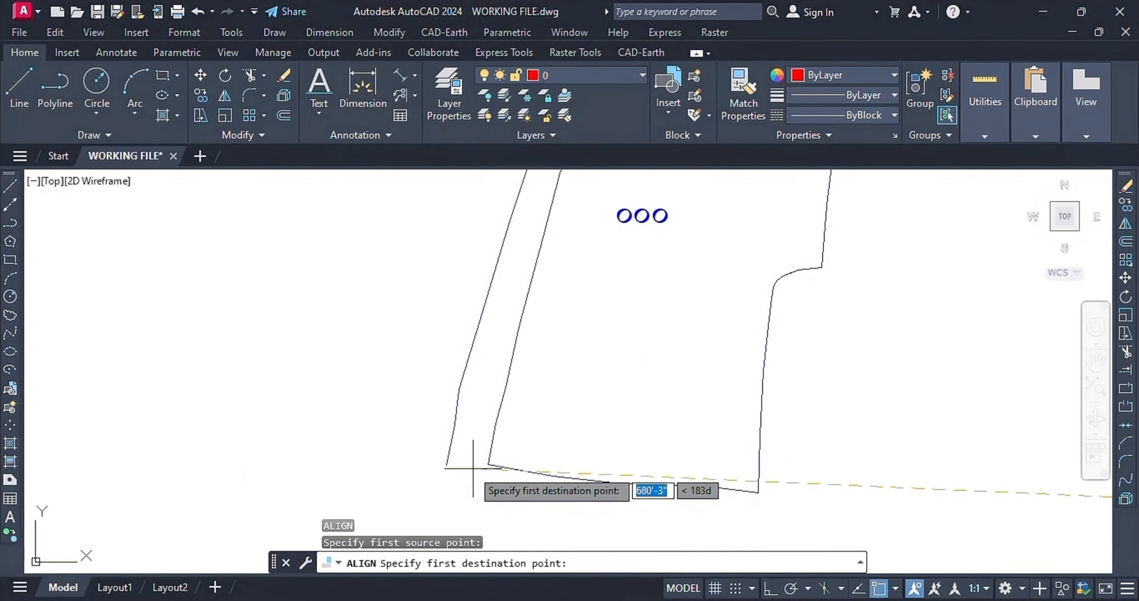
pyautogui.click(444, 465)
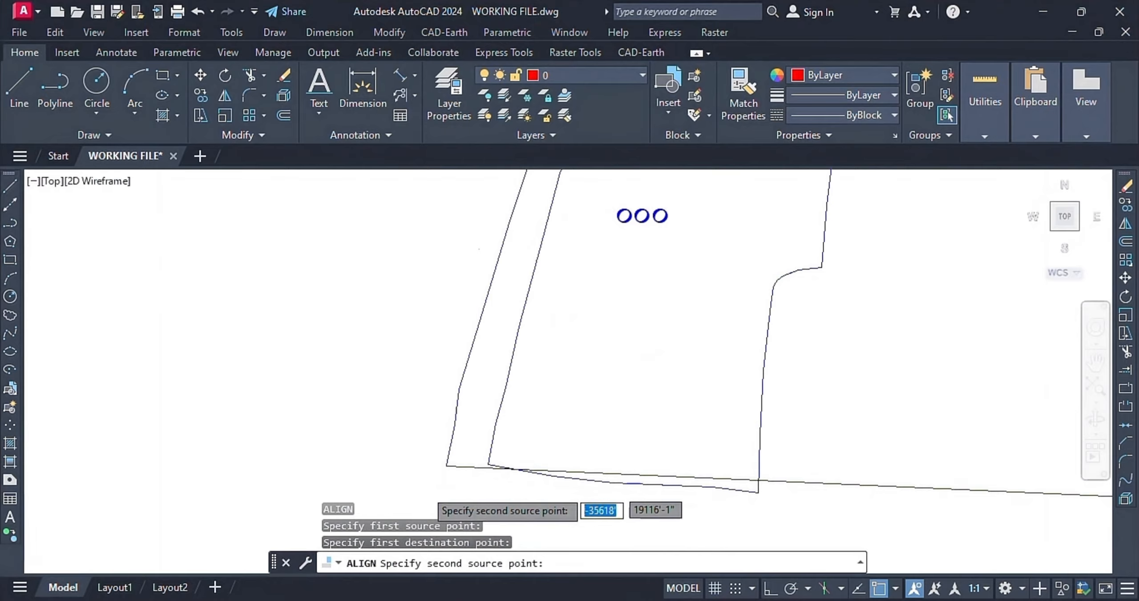
# Match the red line's upper end to the blue line's upper end and finish the alignment, scaling the object to the alignment points
pyautogui.scroll(-6, 429, 489)
pyautogui.scroll(5, 644, 438)
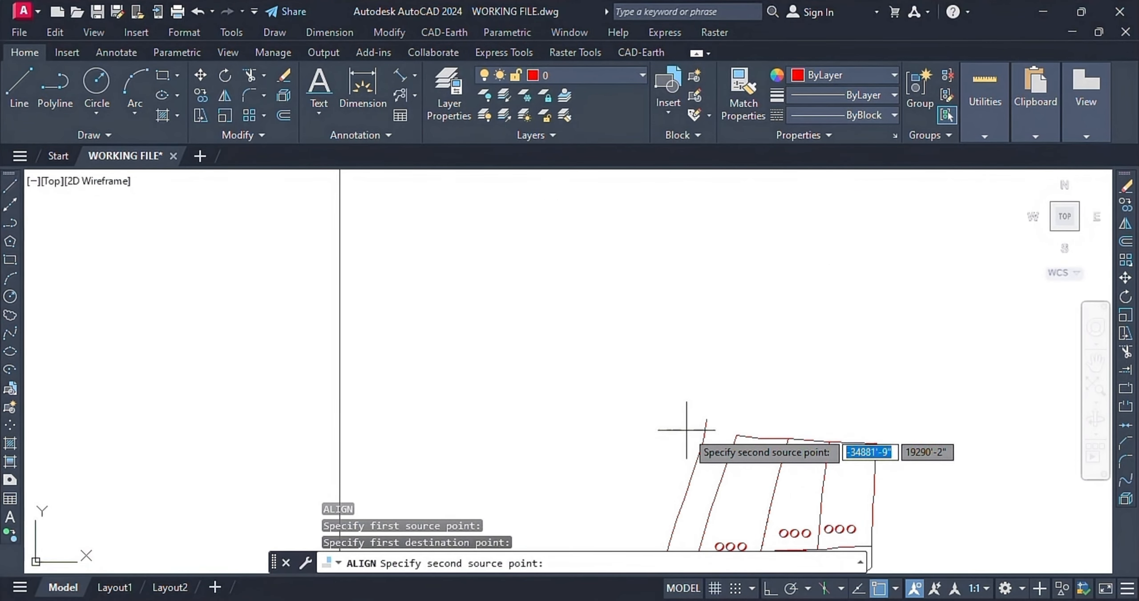
pyautogui.click(704, 415)
pyautogui.scroll(-2, 704, 415)
pyautogui.scroll(-3, 667, 425)
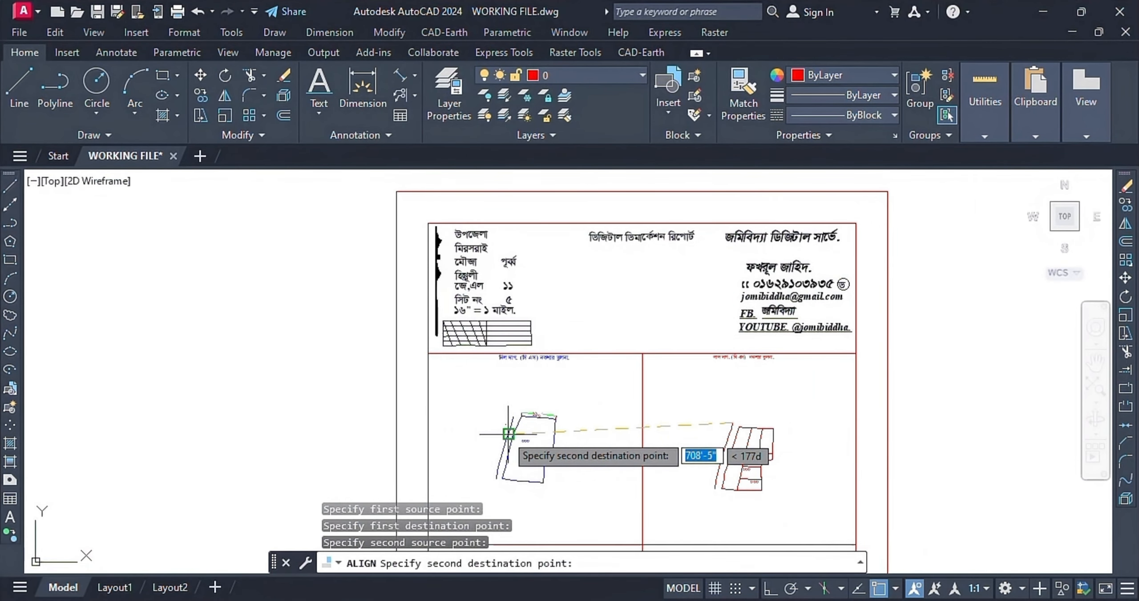
pyautogui.scroll(5, 514, 416)
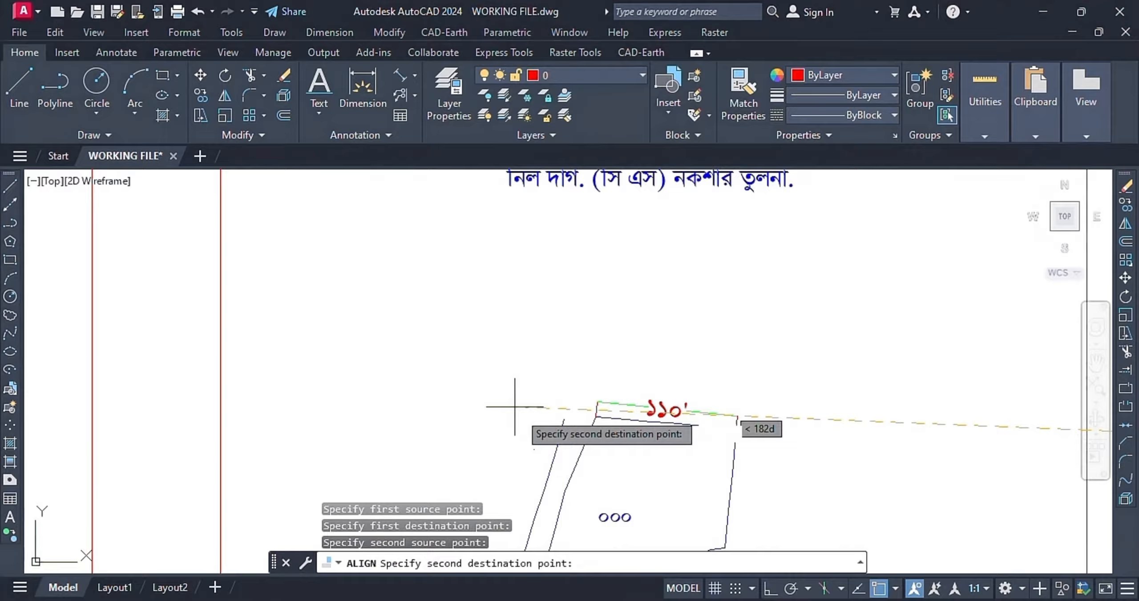
pyautogui.click(562, 418)
pyautogui.scroll(-3, 761, 369)
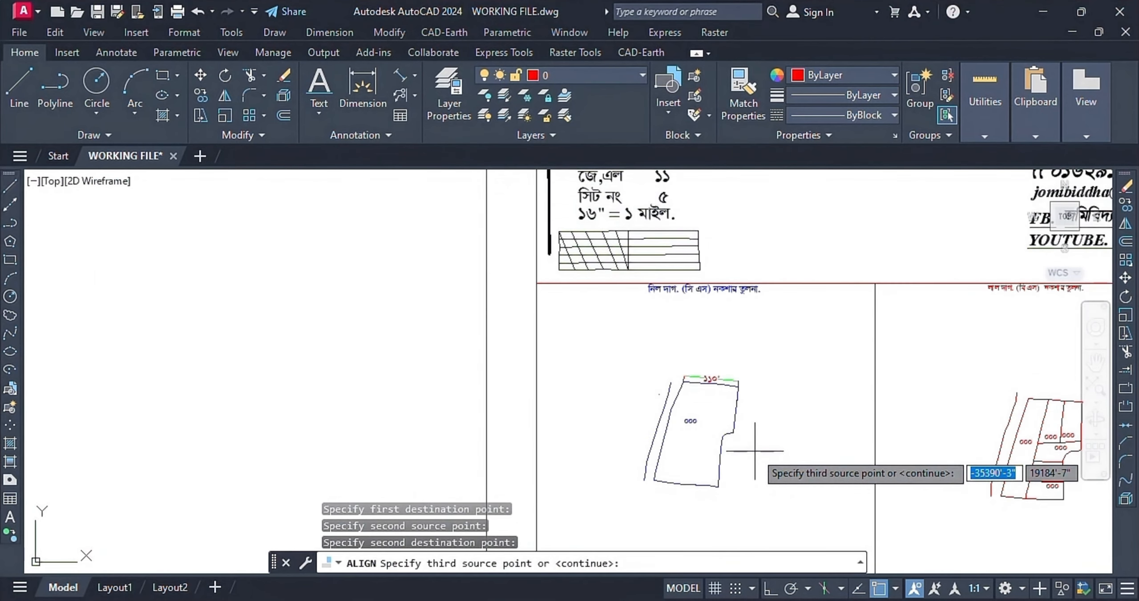
pyautogui.press('Return')
pyautogui.write('Y')
pyautogui.press('Return')
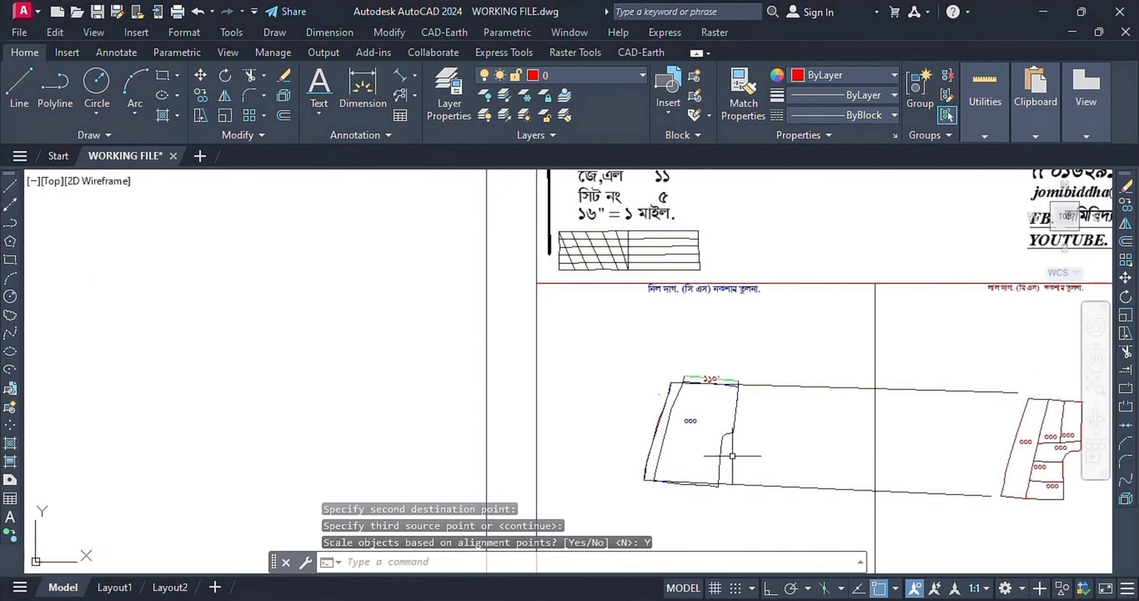
# Examine how closely the aligned red line follows the blue line beside the plot, along its length and at both ends
pyautogui.scroll(-2, 806, 455)
pyautogui.scroll(5, 748, 447)
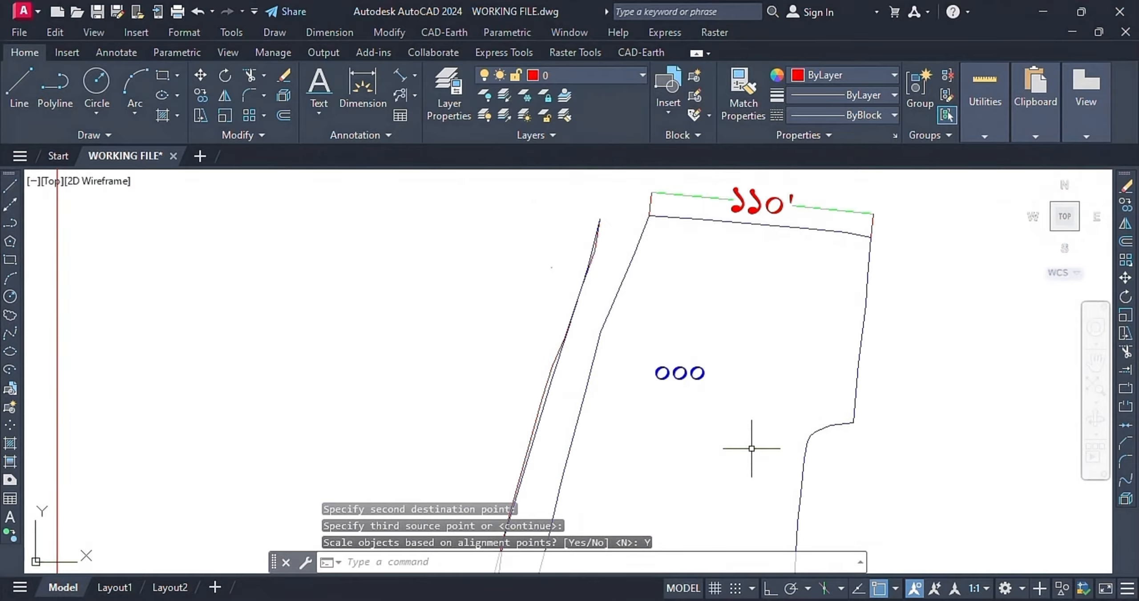
pyautogui.scroll(-3, 632, 243)
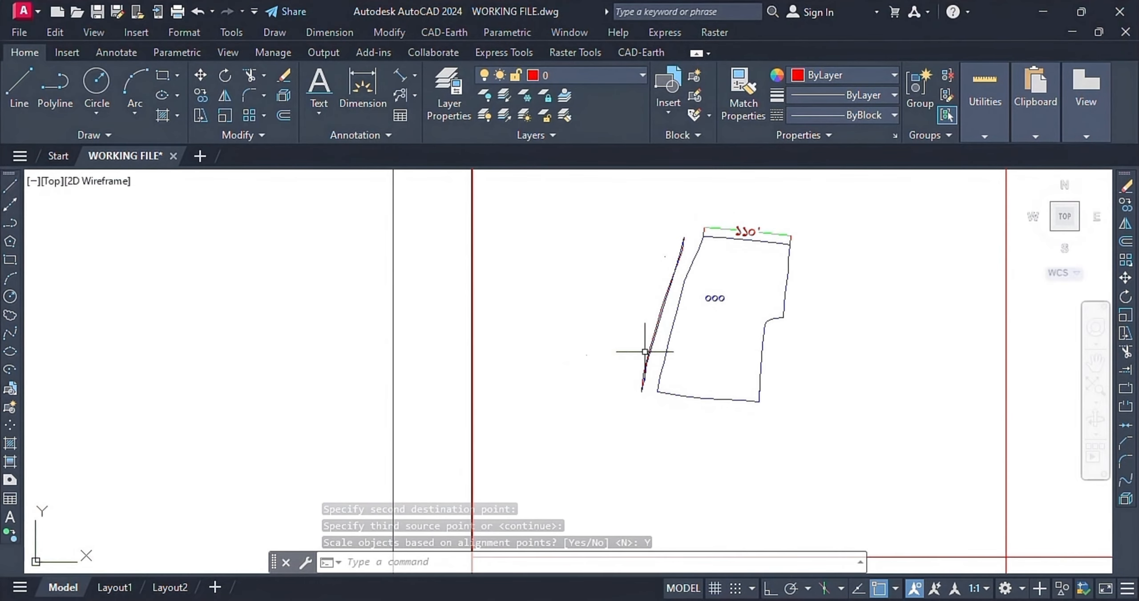
pyautogui.scroll(-2, 623, 348)
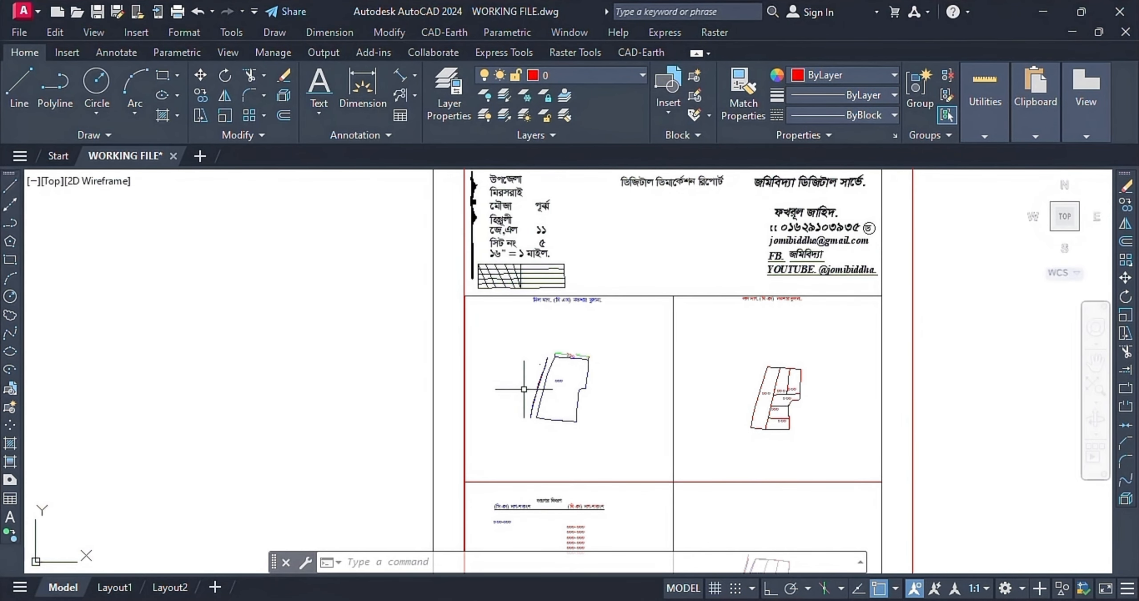
pyautogui.scroll(4, 565, 397)
pyautogui.scroll(4, 463, 347)
pyautogui.scroll(-4, 512, 369)
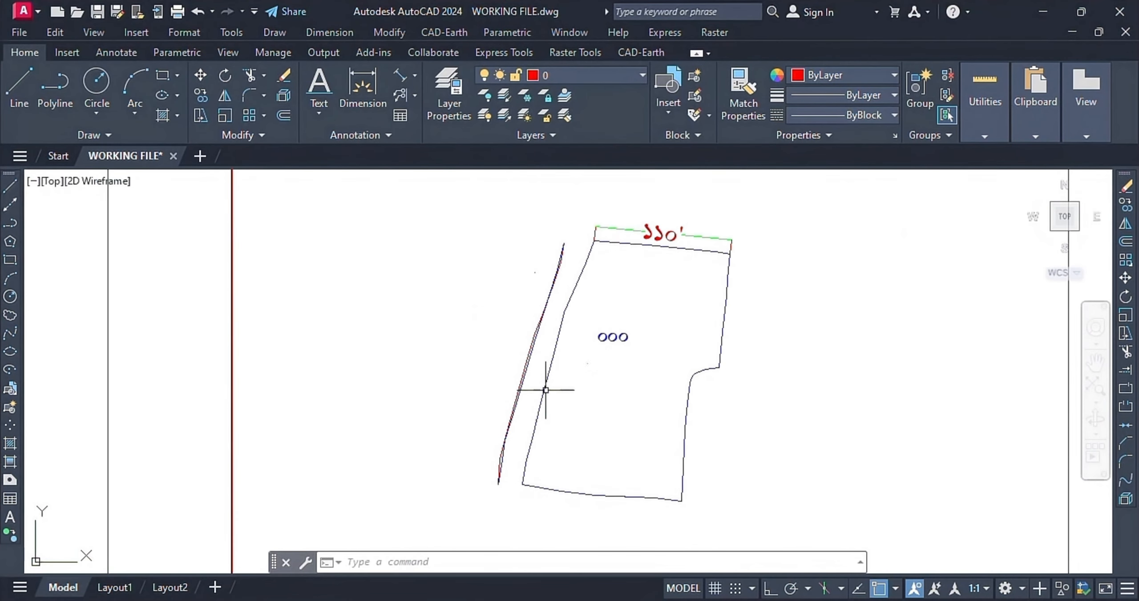
pyautogui.scroll(4, 498, 481)
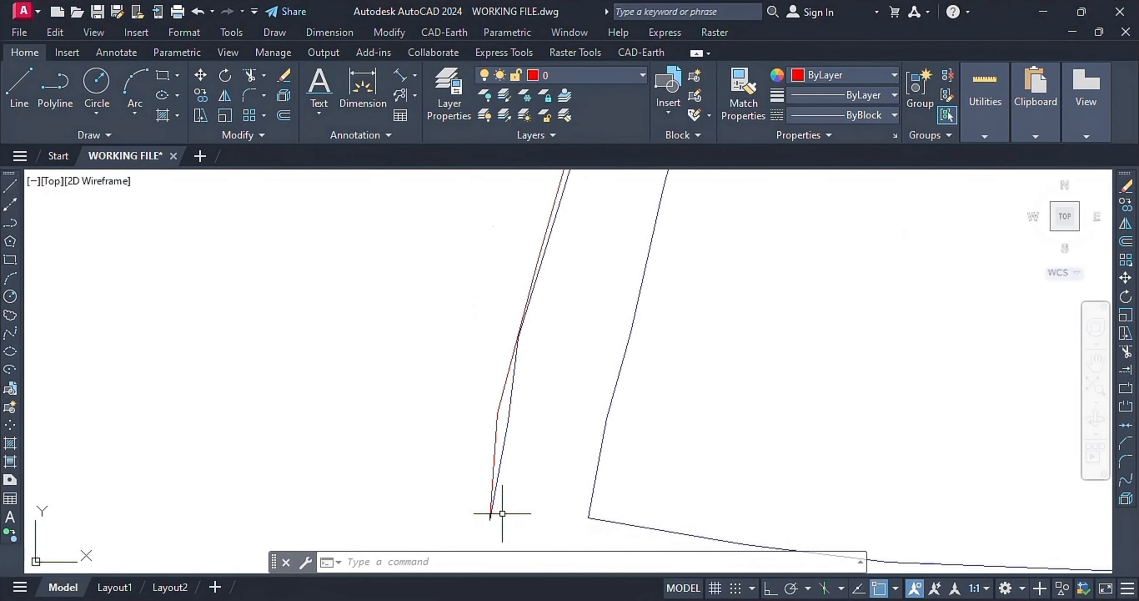
pyautogui.scroll(-2, 493, 507)
pyautogui.scroll(-2, 463, 445)
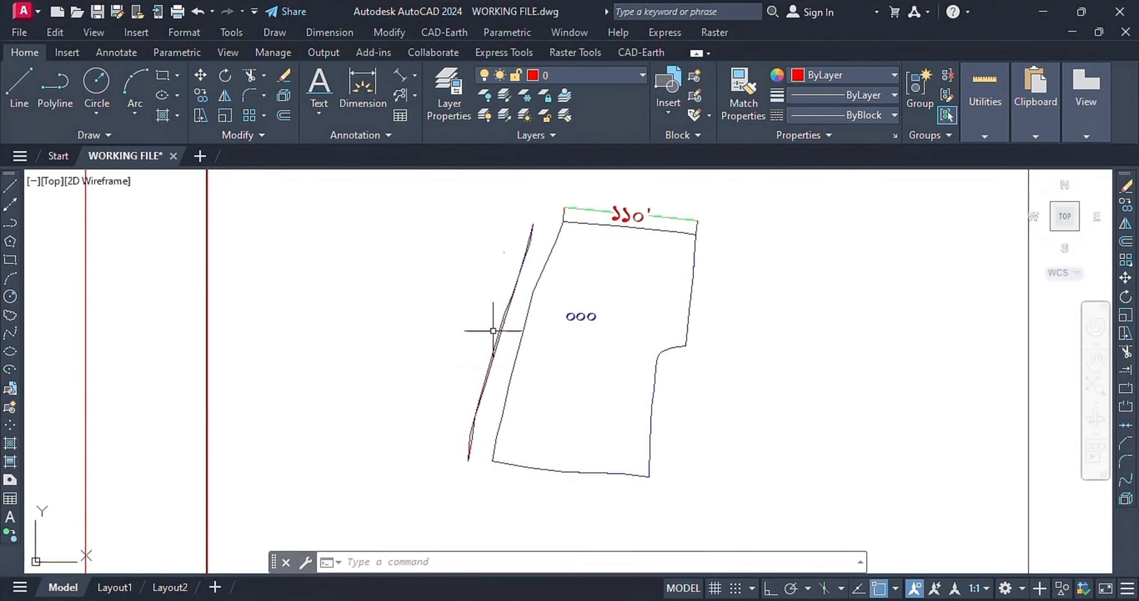
pyautogui.scroll(4, 531, 232)
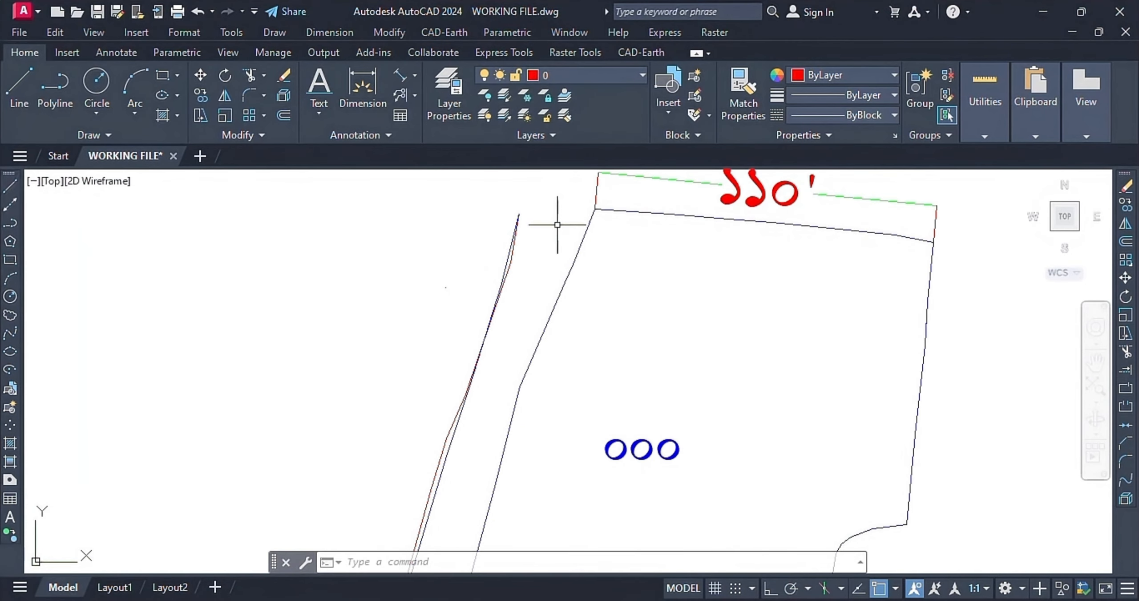
pyautogui.scroll(-2, 569, 274)
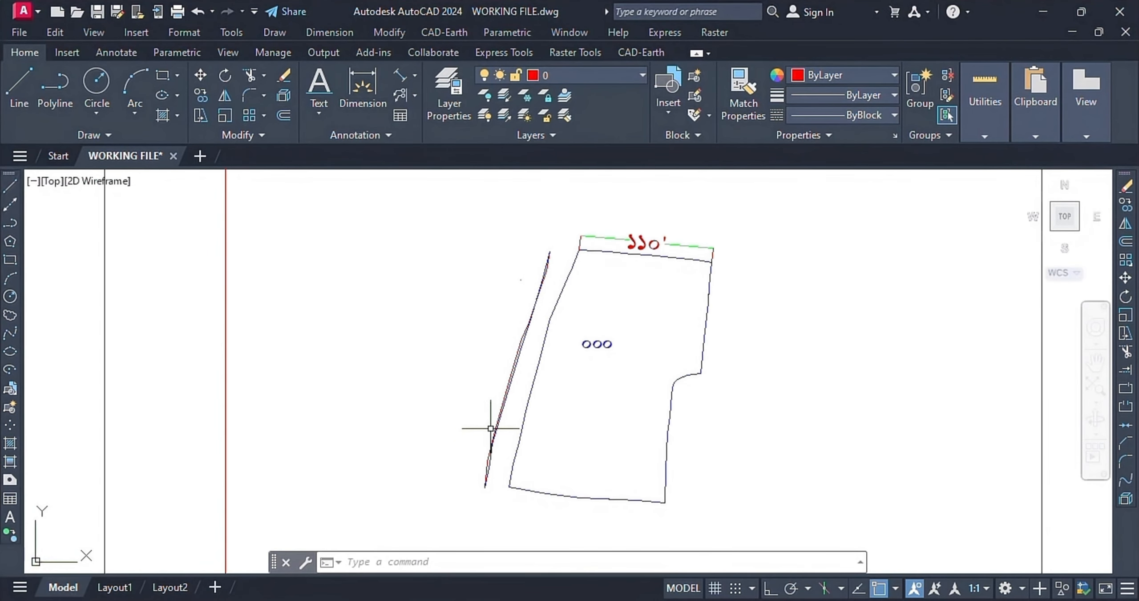
pyautogui.scroll(8, 491, 428)
pyautogui.scroll(-2, 580, 377)
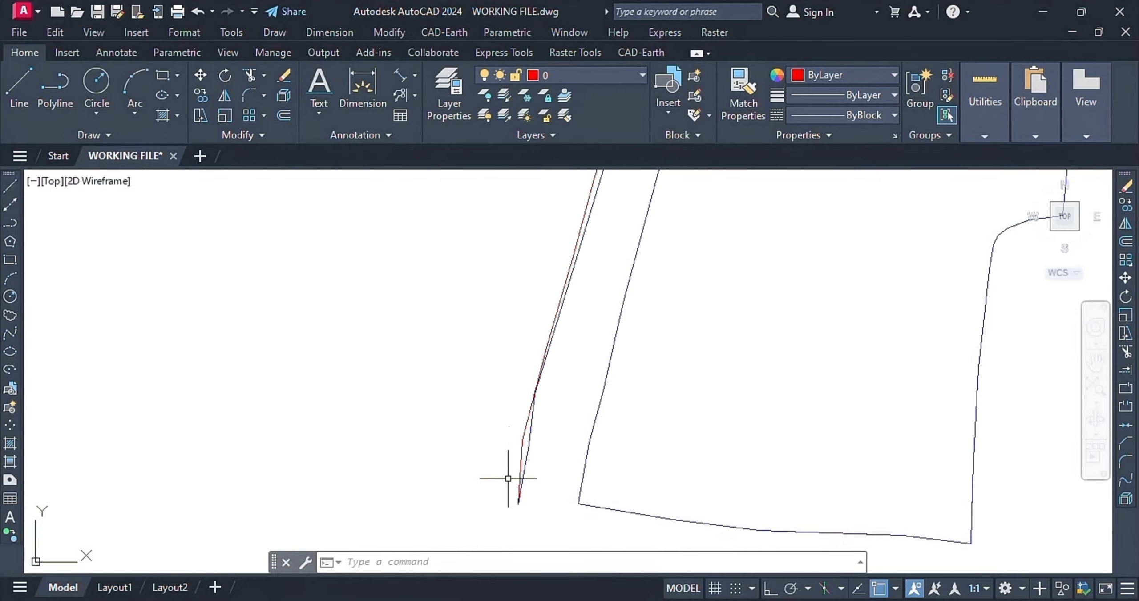
pyautogui.scroll(2, 531, 448)
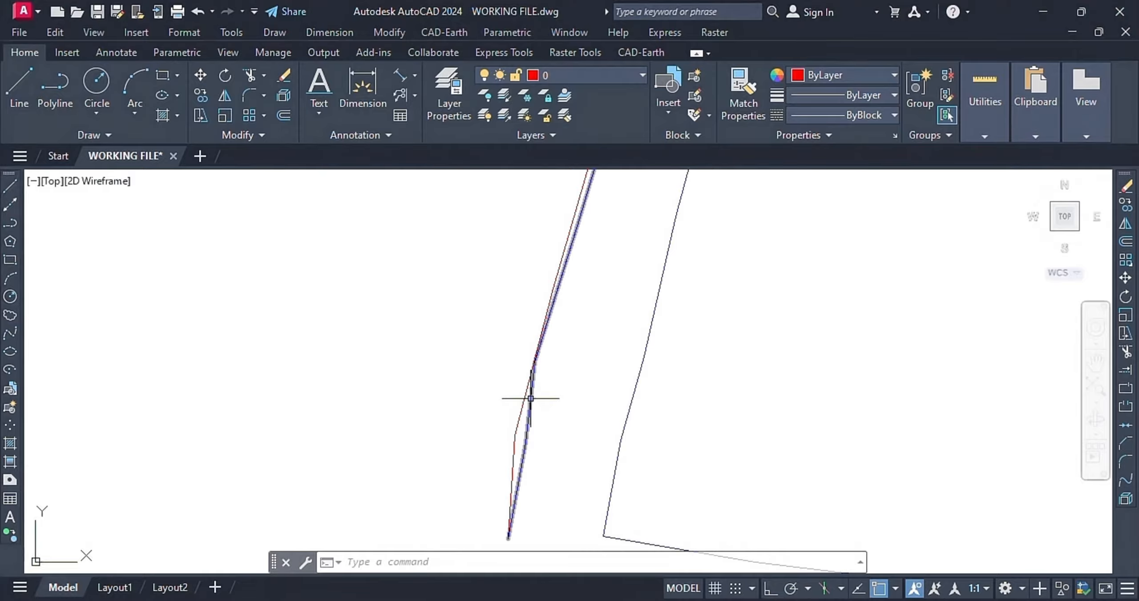
pyautogui.scroll(2, 525, 396)
pyautogui.scroll(-2, 526, 507)
pyautogui.scroll(-3, 526, 507)
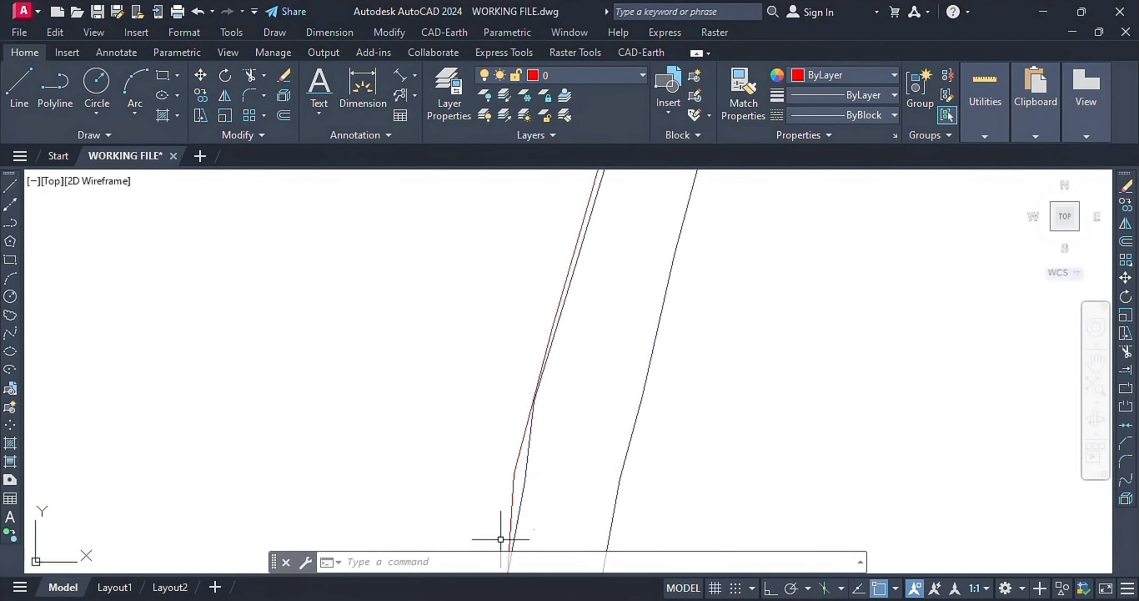
pyautogui.scroll(3, 546, 330)
pyautogui.scroll(-3, 545, 330)
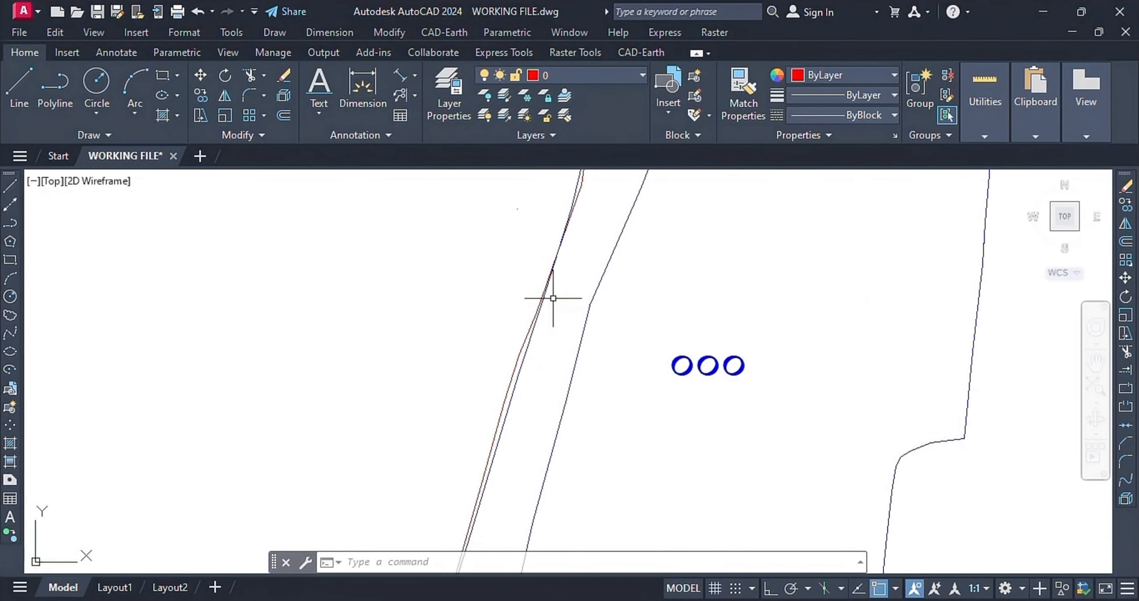
pyautogui.scroll(-5, 597, 311)
pyautogui.scroll(10, 598, 240)
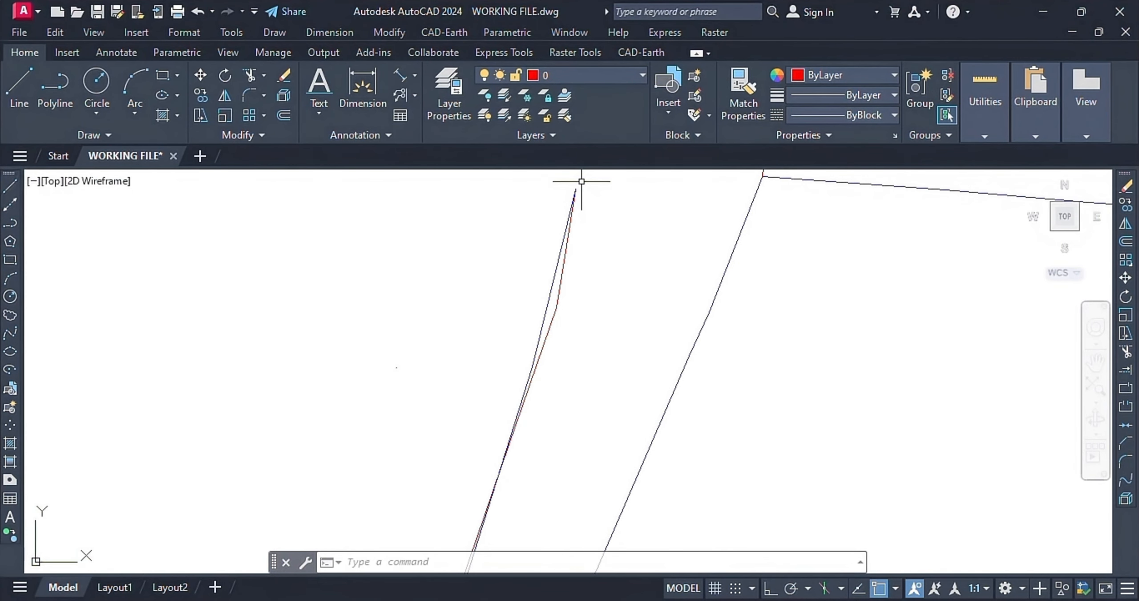
pyautogui.scroll(5, 574, 189)
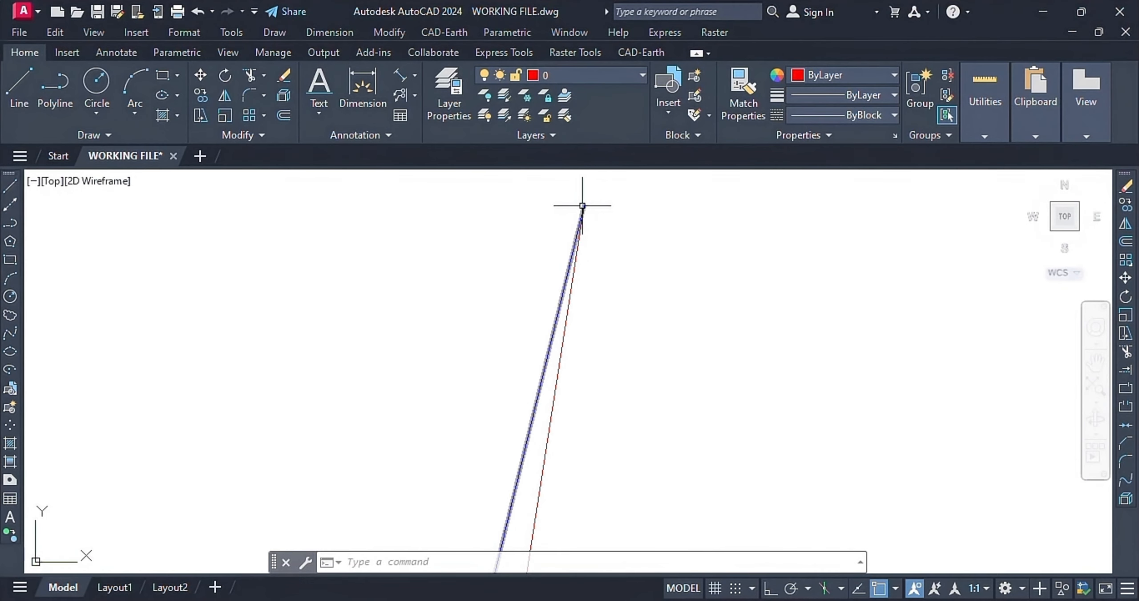
pyautogui.scroll(-4, 590, 237)
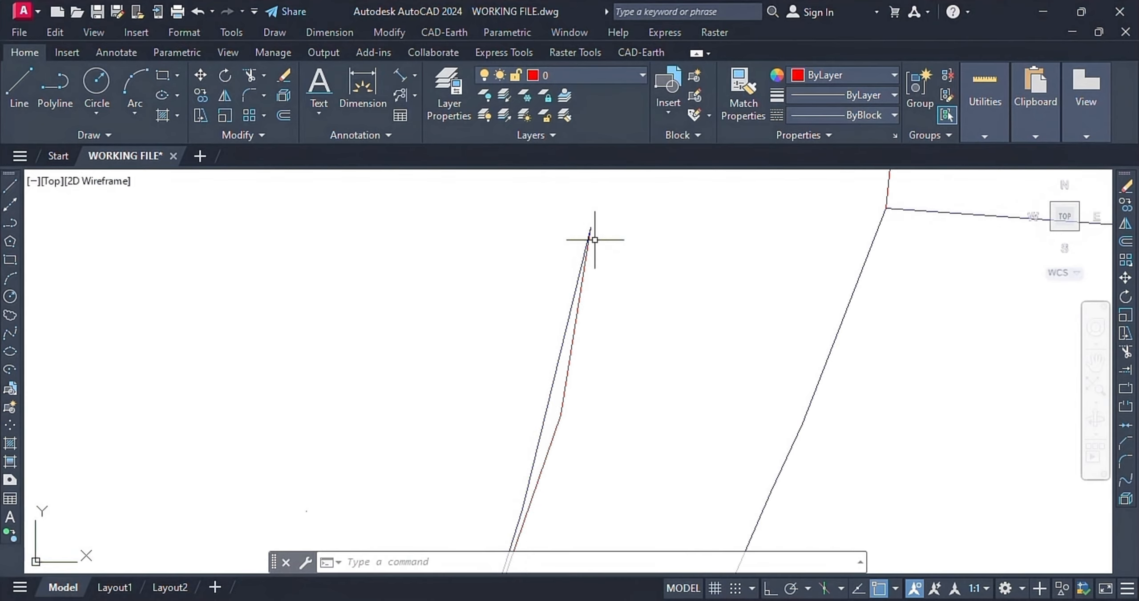
pyautogui.scroll(-4, 590, 300)
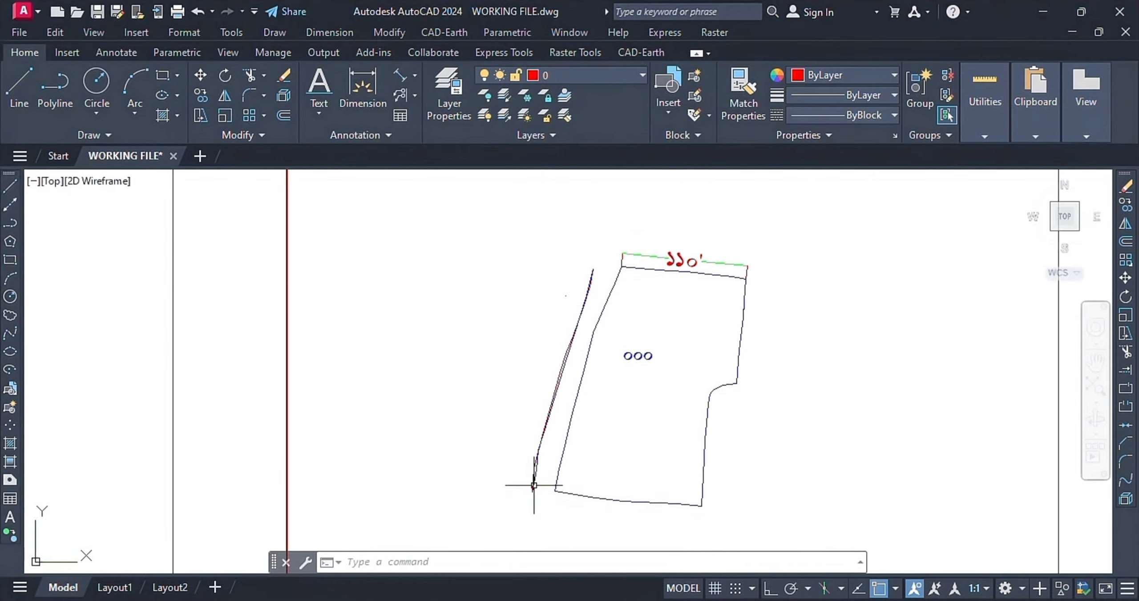
# Compare the overlapping red and blue lines at their lower end and middle, and beside the whole blue plot
pyautogui.scroll(5, 534, 485)
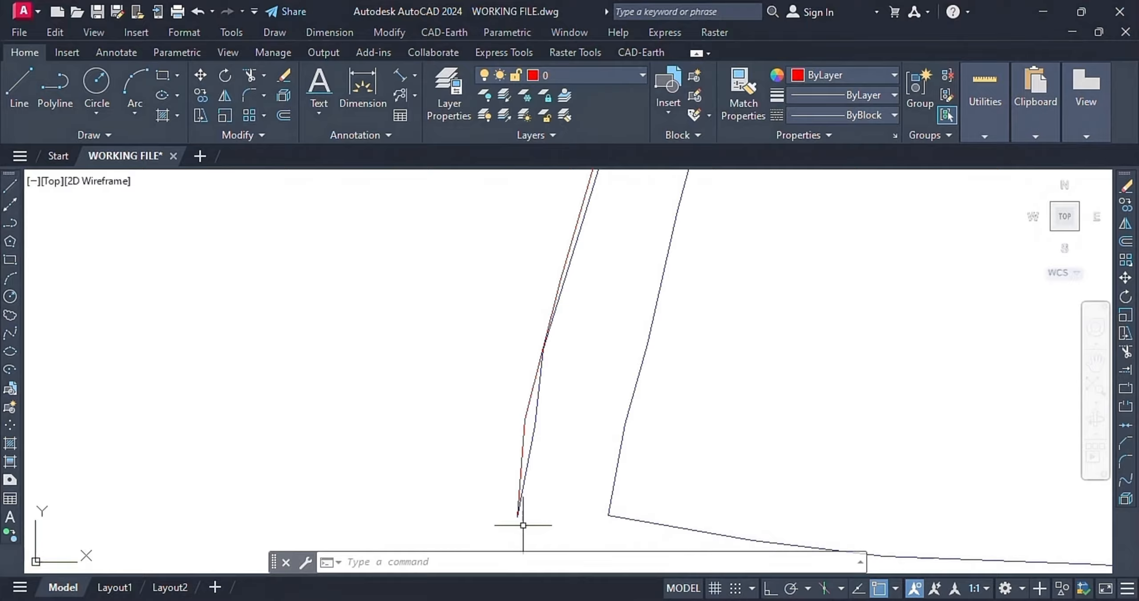
pyautogui.scroll(-5, 508, 505)
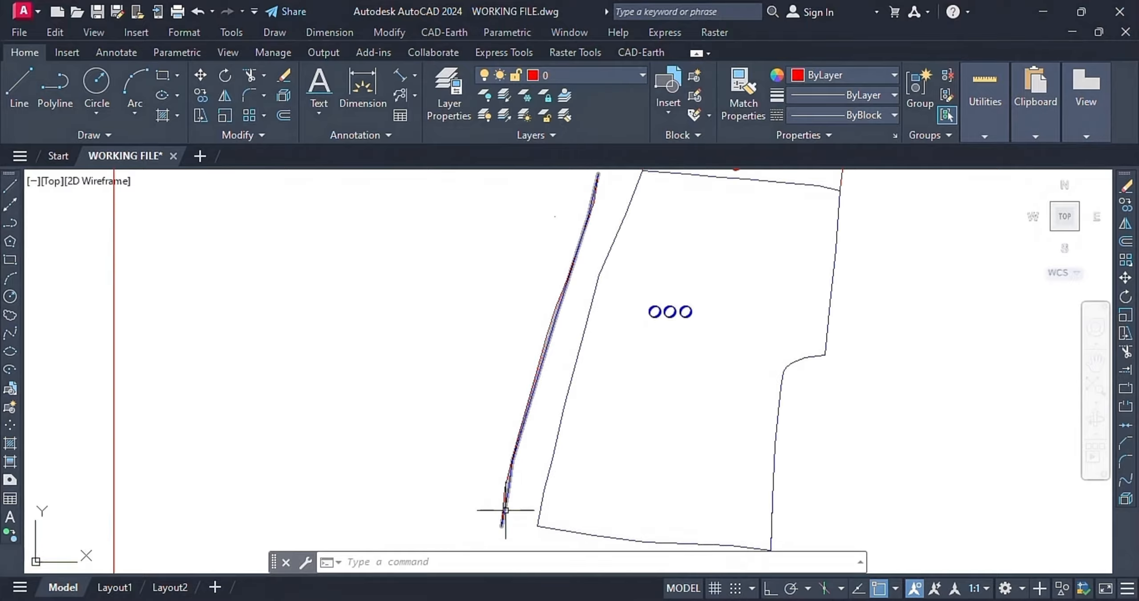
pyautogui.scroll(2, 529, 448)
pyautogui.scroll(3, 538, 316)
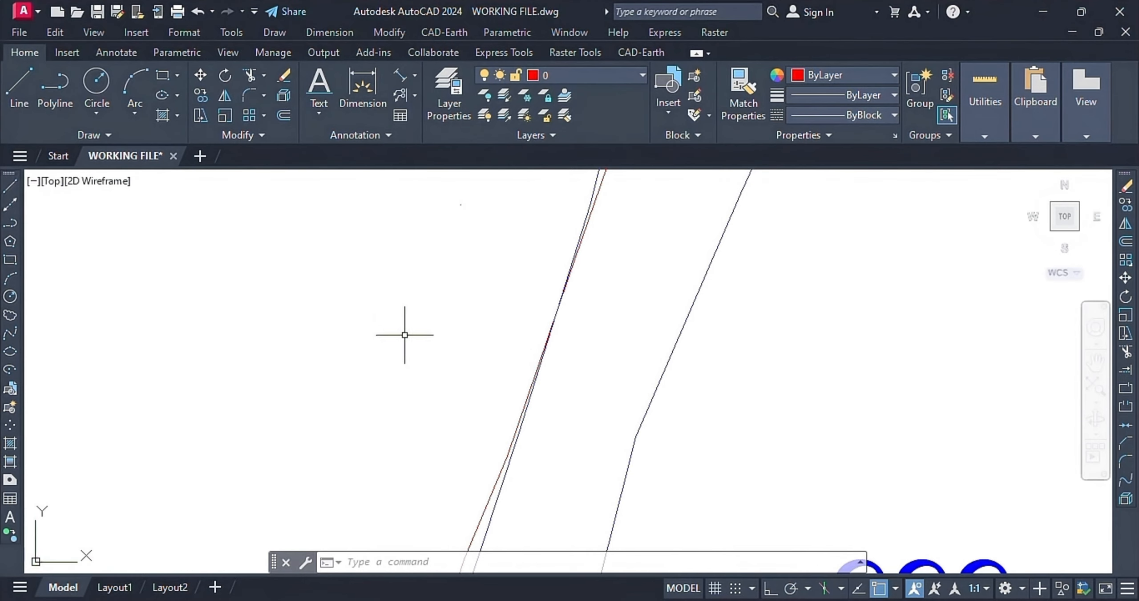
pyautogui.scroll(-4, 462, 382)
pyautogui.scroll(-4, 514, 356)
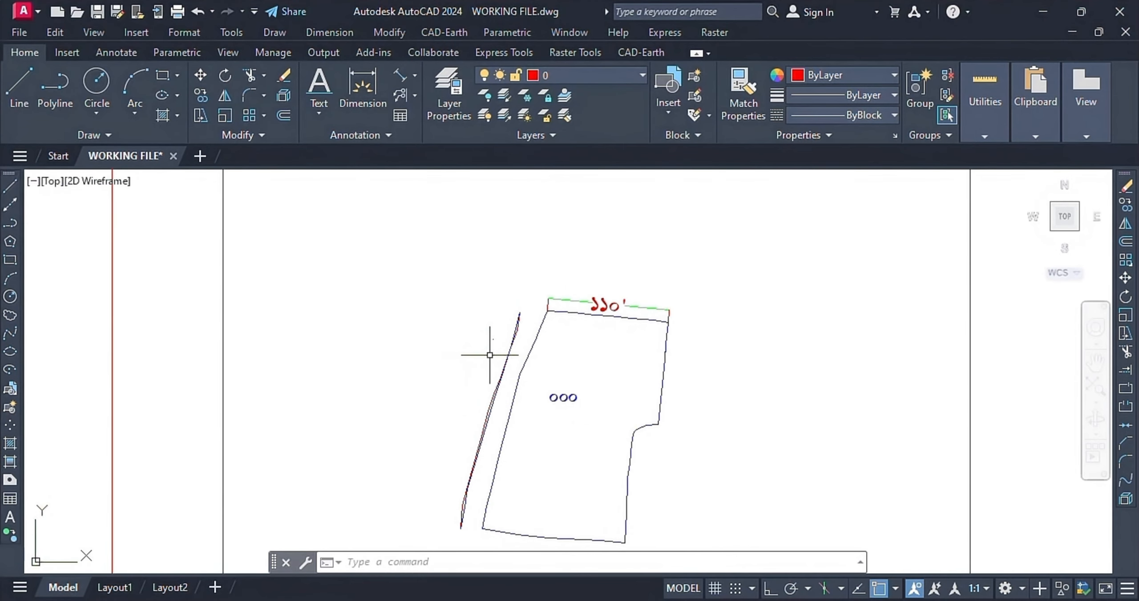
pyautogui.scroll(-5, 458, 389)
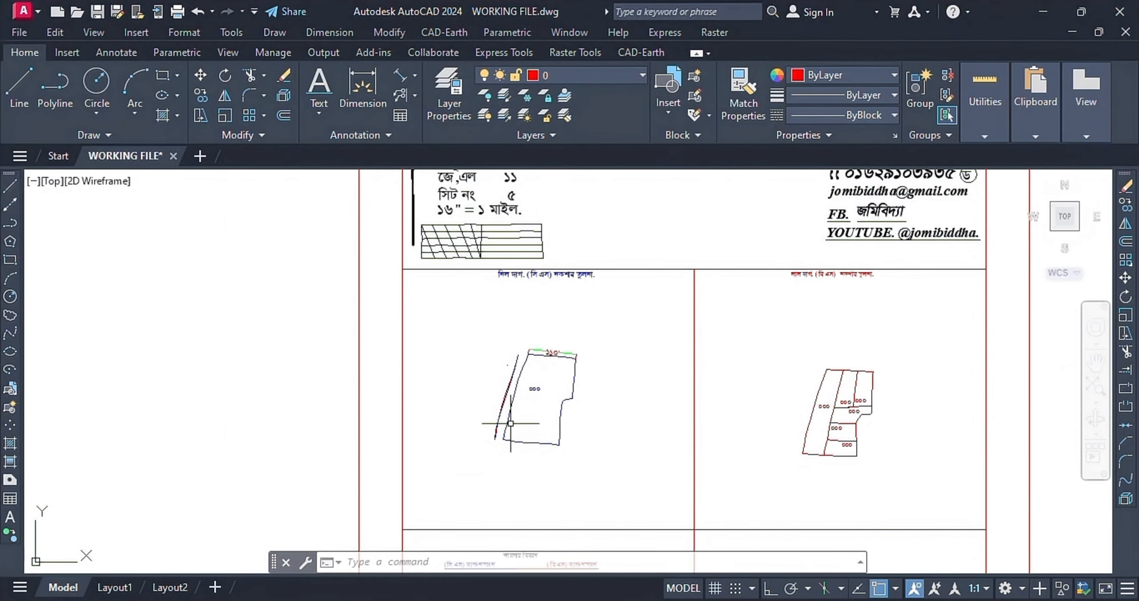
pyautogui.scroll(7, 485, 402)
pyautogui.scroll(-2, 665, 327)
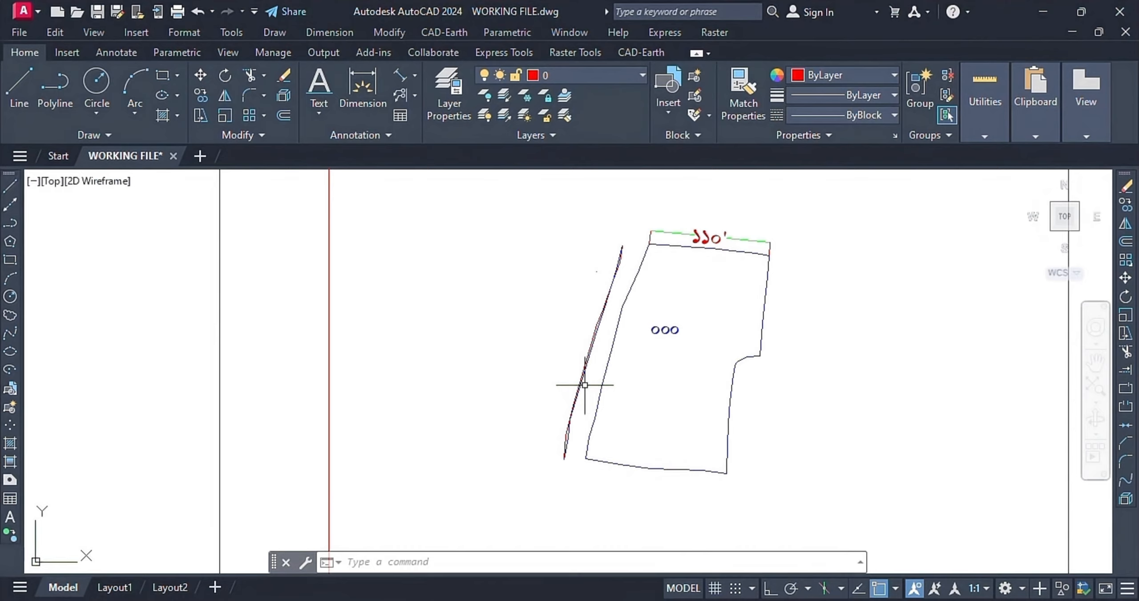
pyautogui.scroll(4, 585, 385)
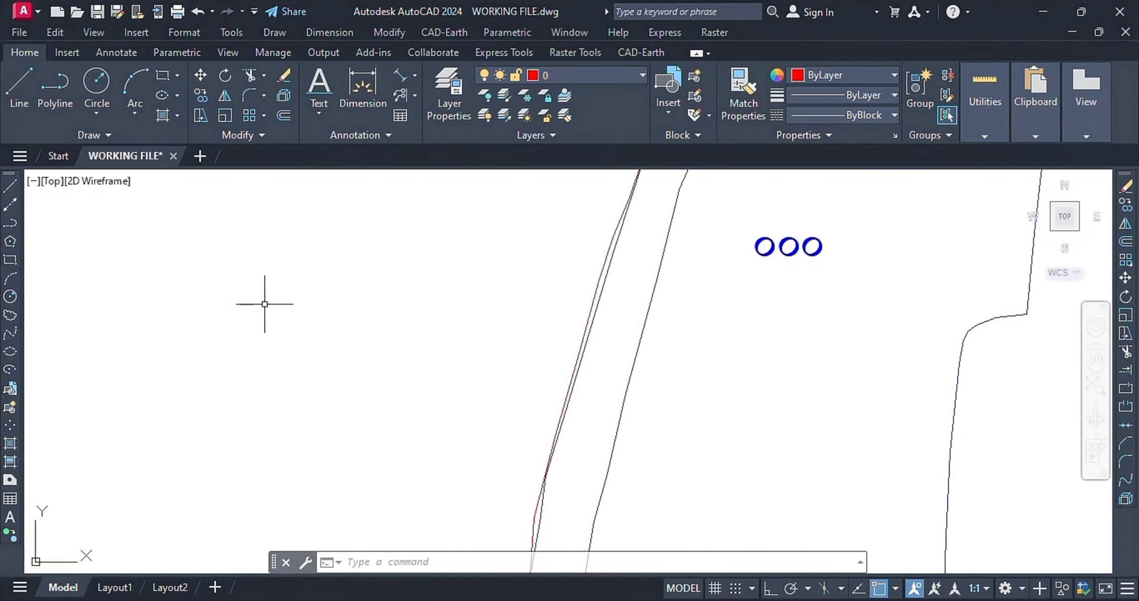
pyautogui.scroll(-2, 662, 535)
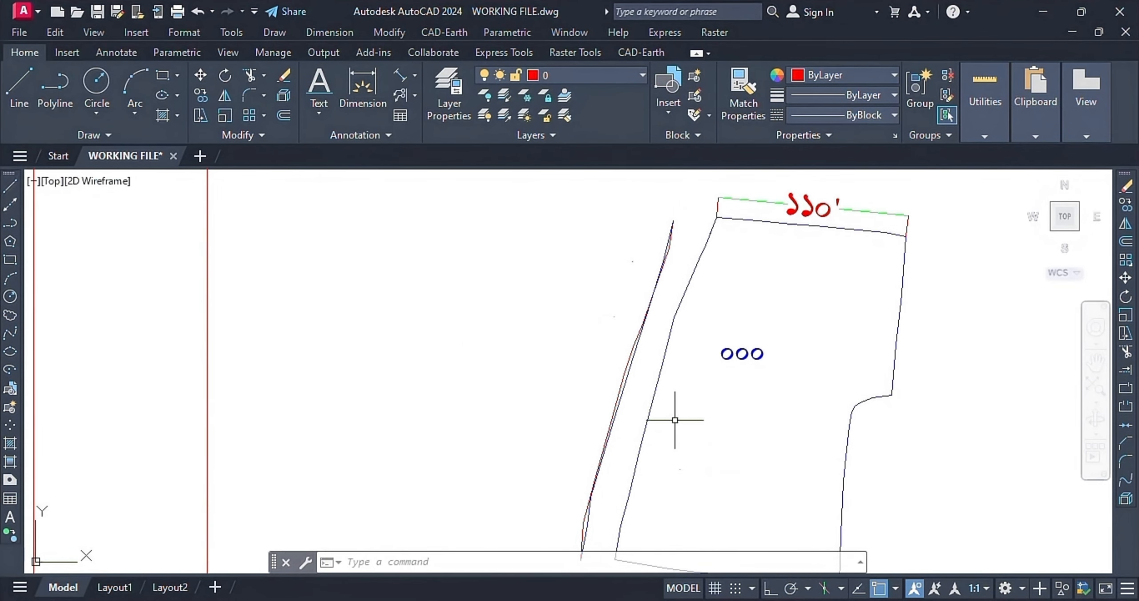
# Insert an empty Standard-style table with 5 columns and 1 data row in the blank area left of the blue plot
pyautogui.click(401, 114)
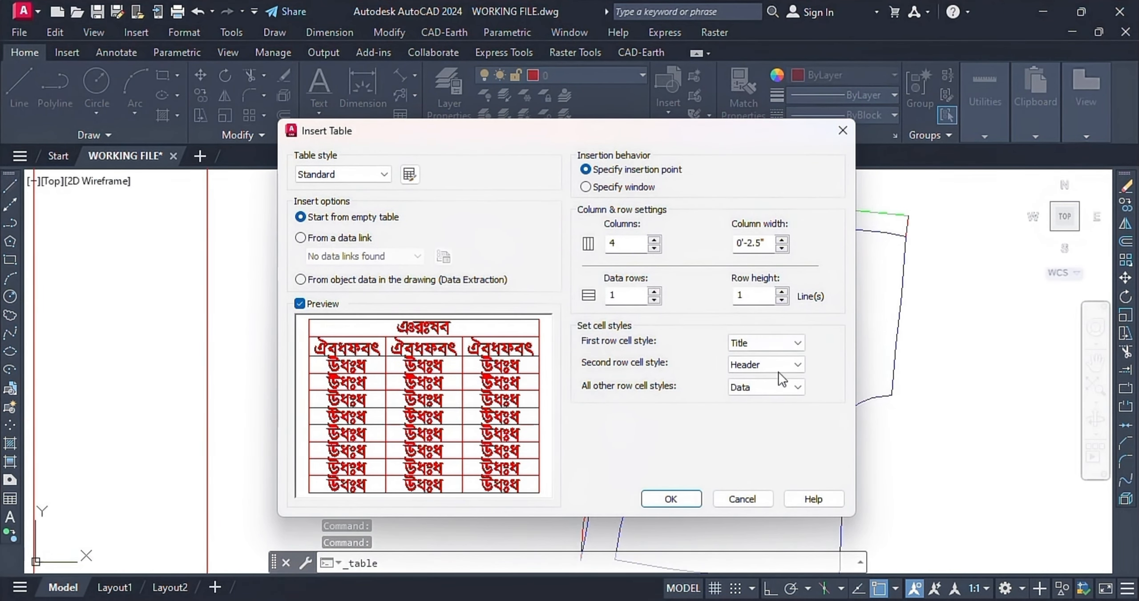
pyautogui.moveTo(612, 126); pyautogui.dragTo(856, 157)
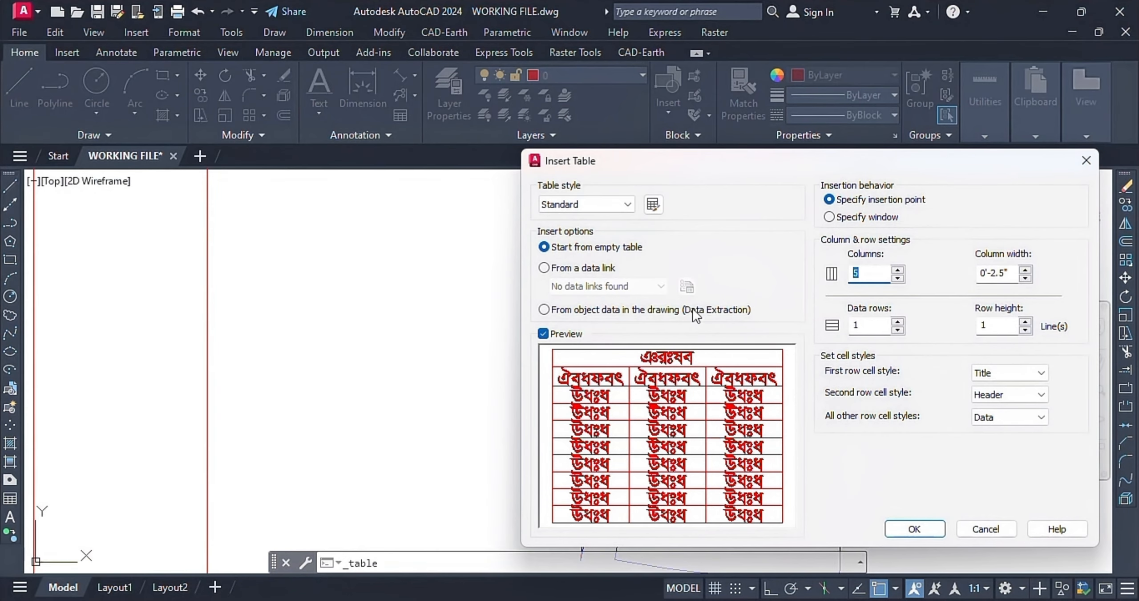
pyautogui.click(920, 529)
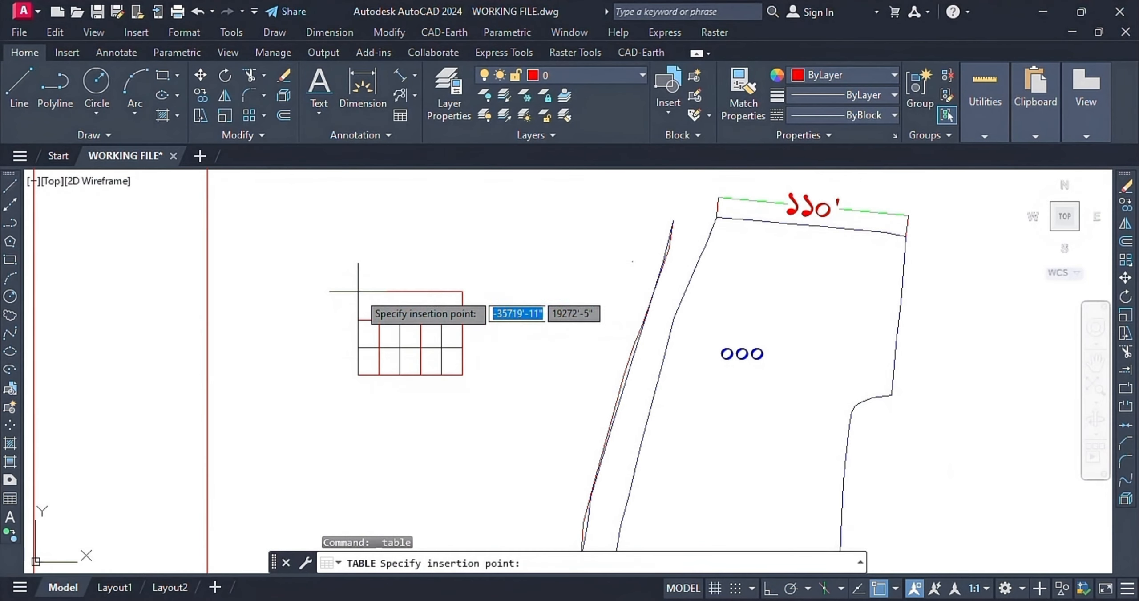
pyautogui.click(275, 204)
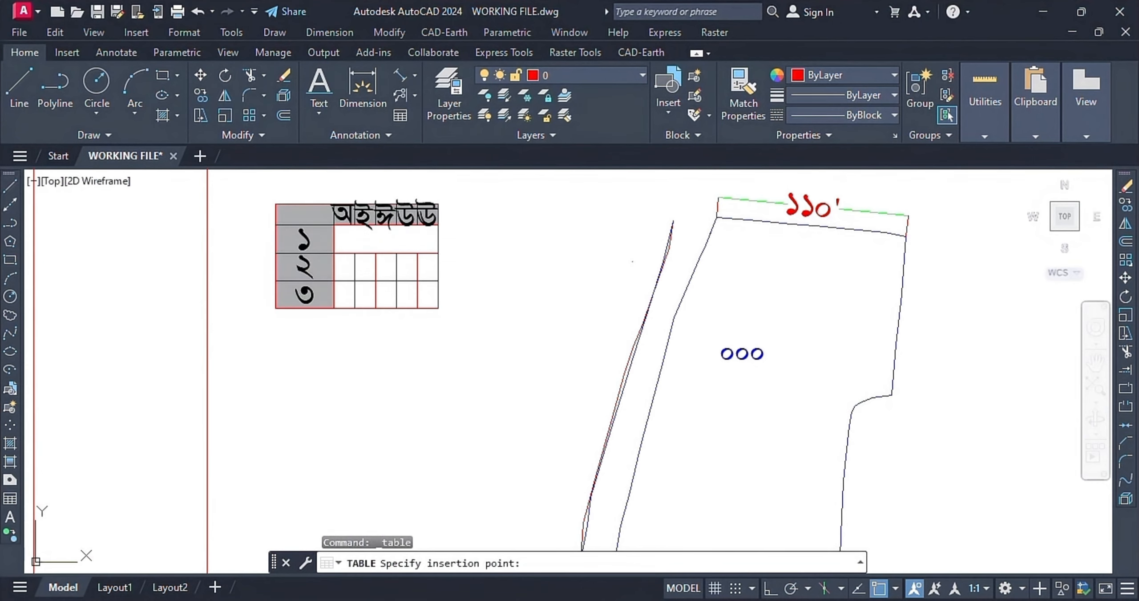
pyautogui.click(420, 371)
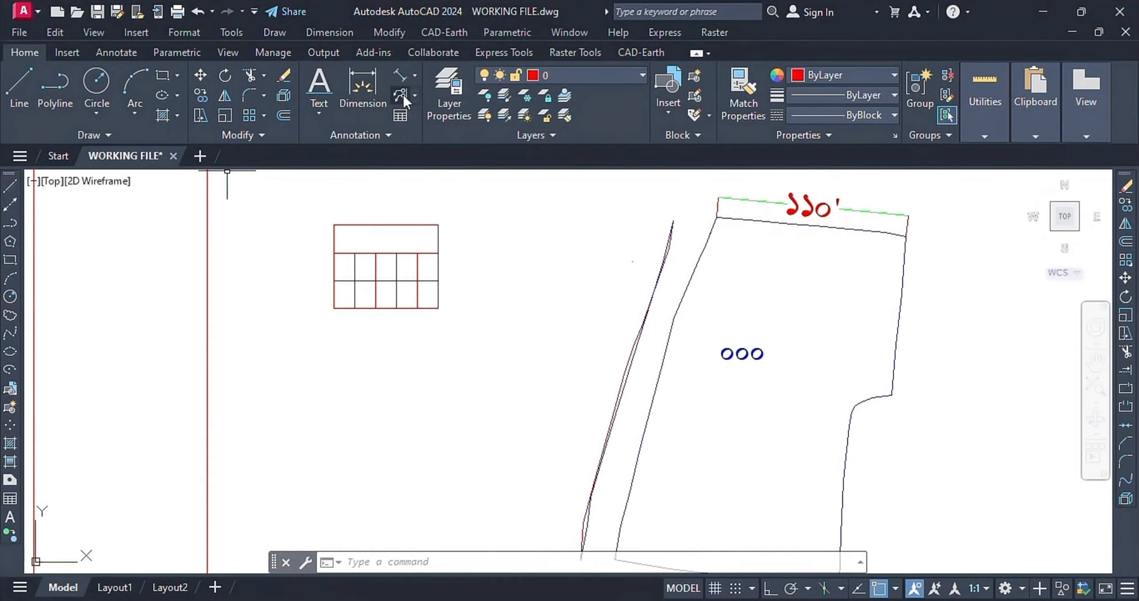
# View the text styles available for annotations in the drawing
pyautogui.click(390, 135)
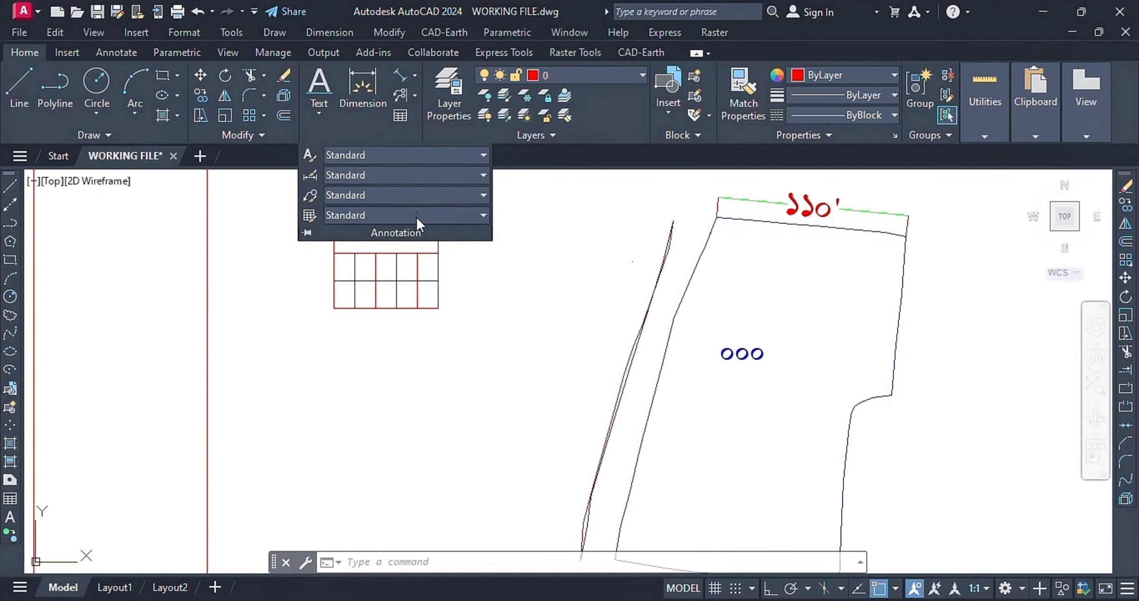
pyautogui.click(483, 157)
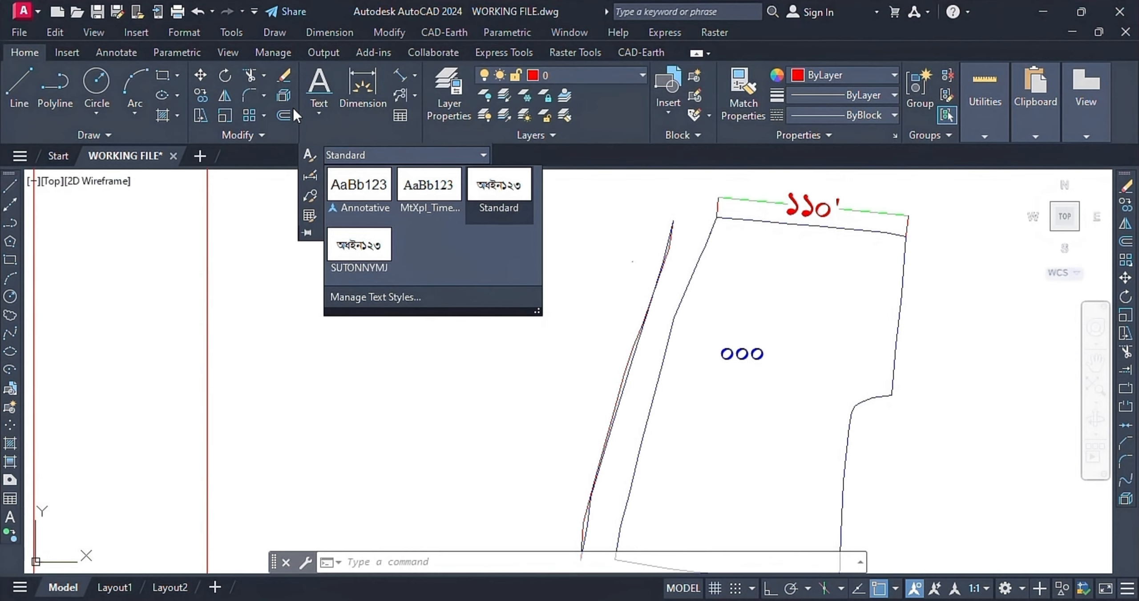
pyautogui.click(434, 374)
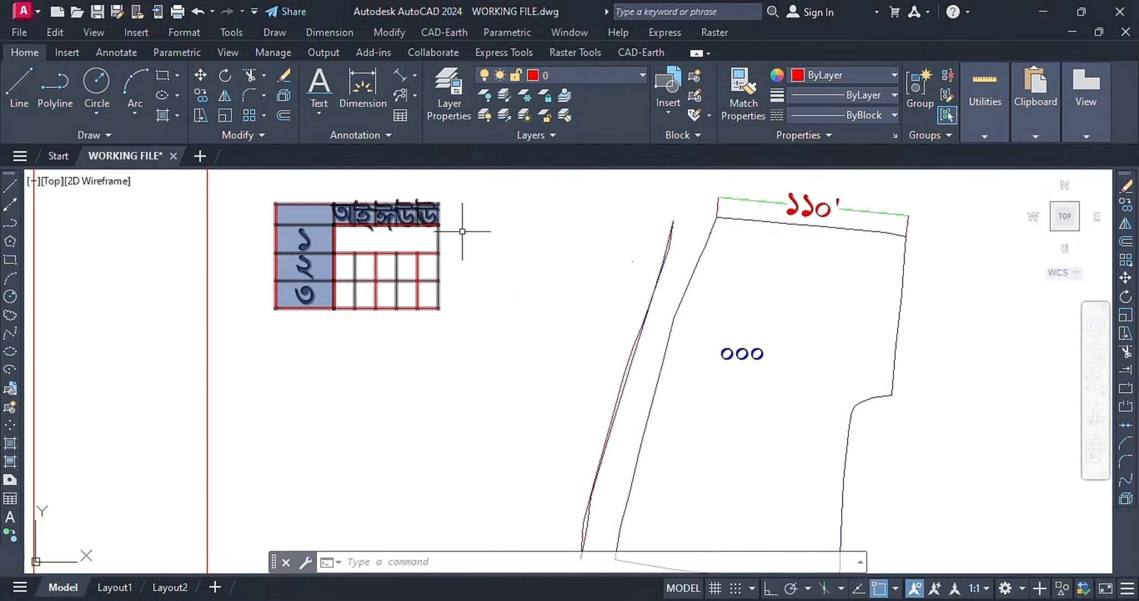
pyautogui.scroll(-3, 614, 385)
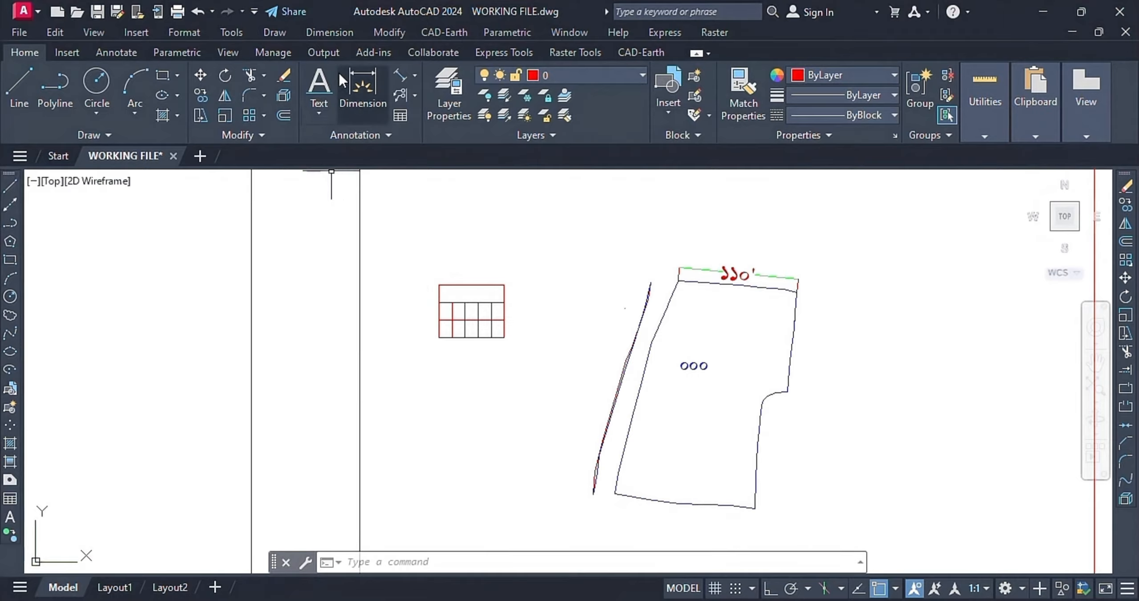
# View the table styles available in the drawing and close the list without changing the current style
pyautogui.click(325, 116)
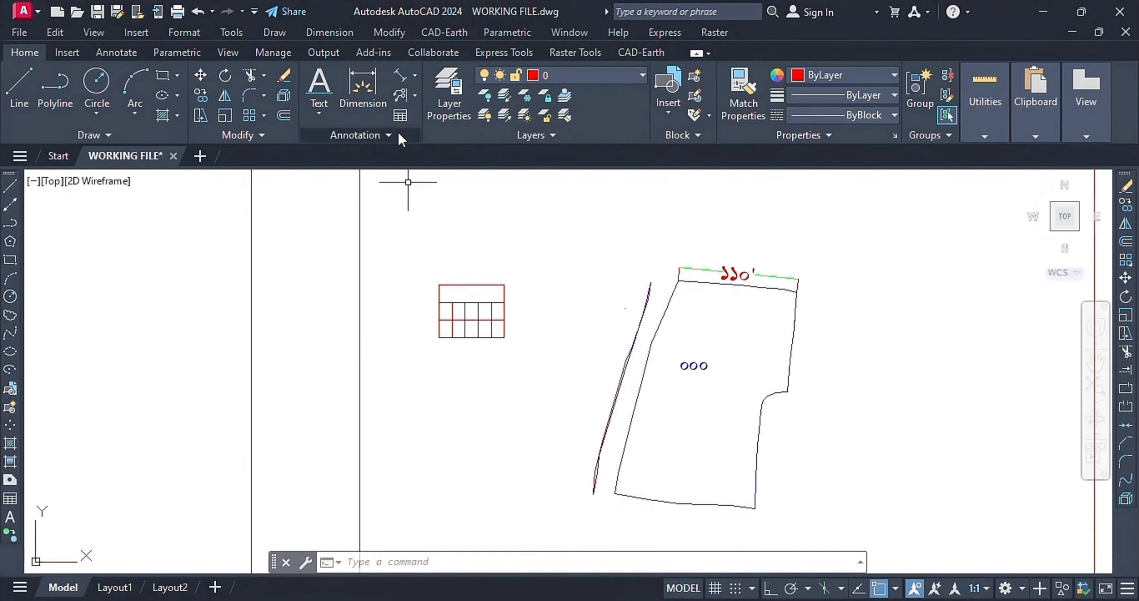
pyautogui.click(389, 134)
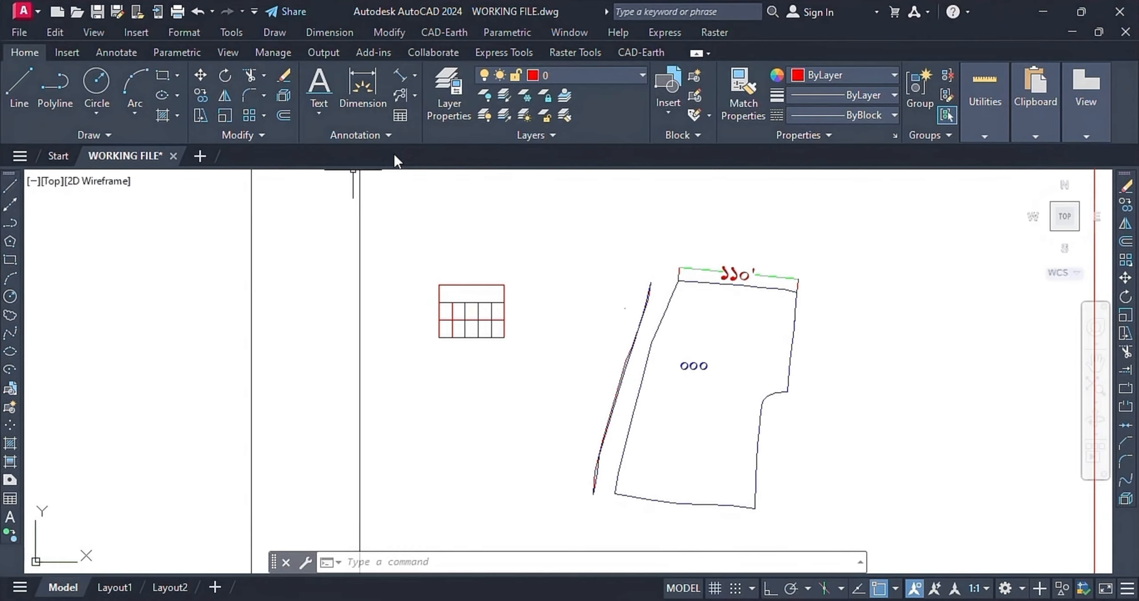
pyautogui.click(386, 136)
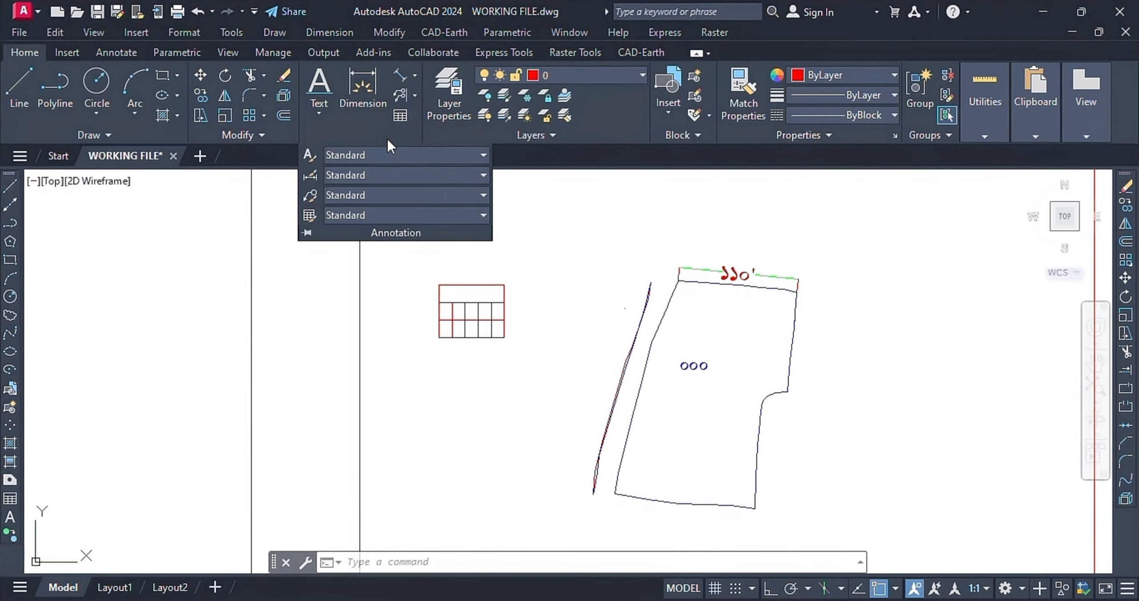
pyautogui.click(484, 215)
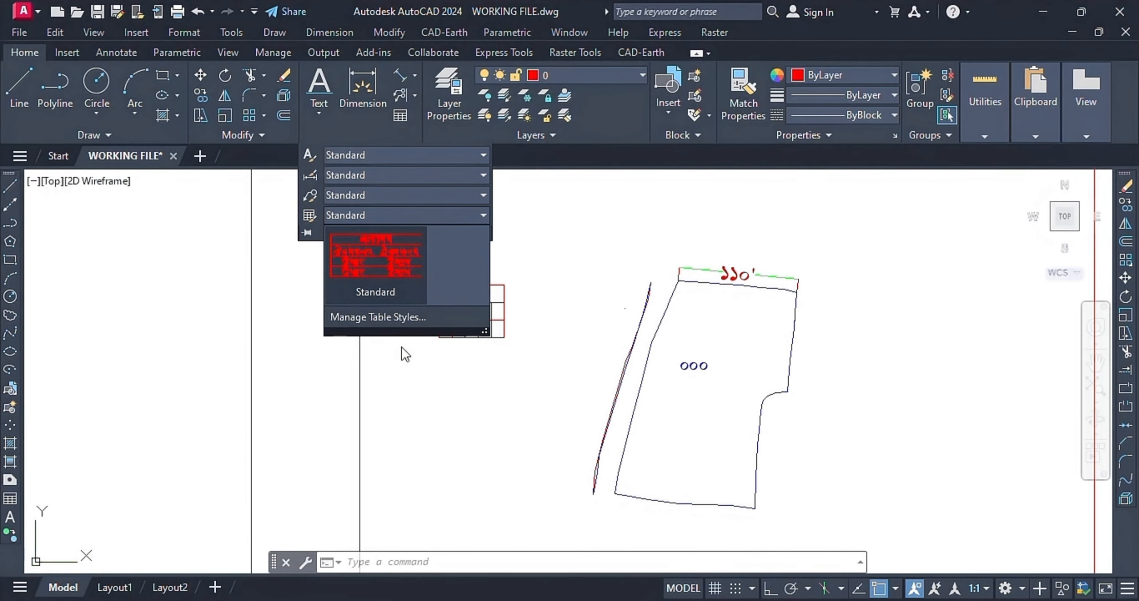
pyautogui.click(571, 279)
pyautogui.click(504, 257)
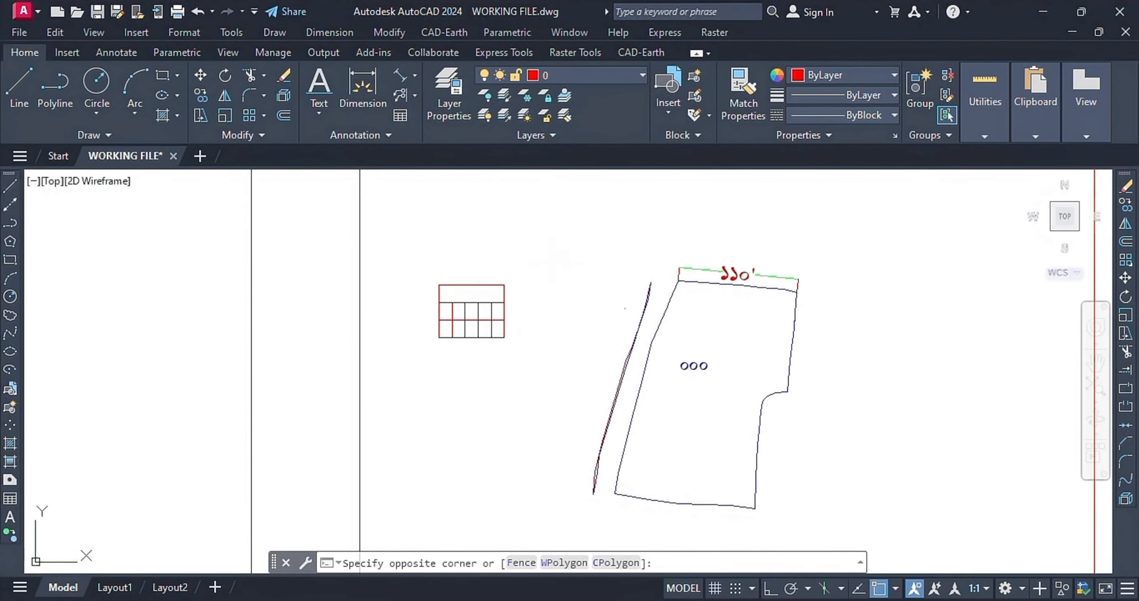
pyautogui.click(550, 263)
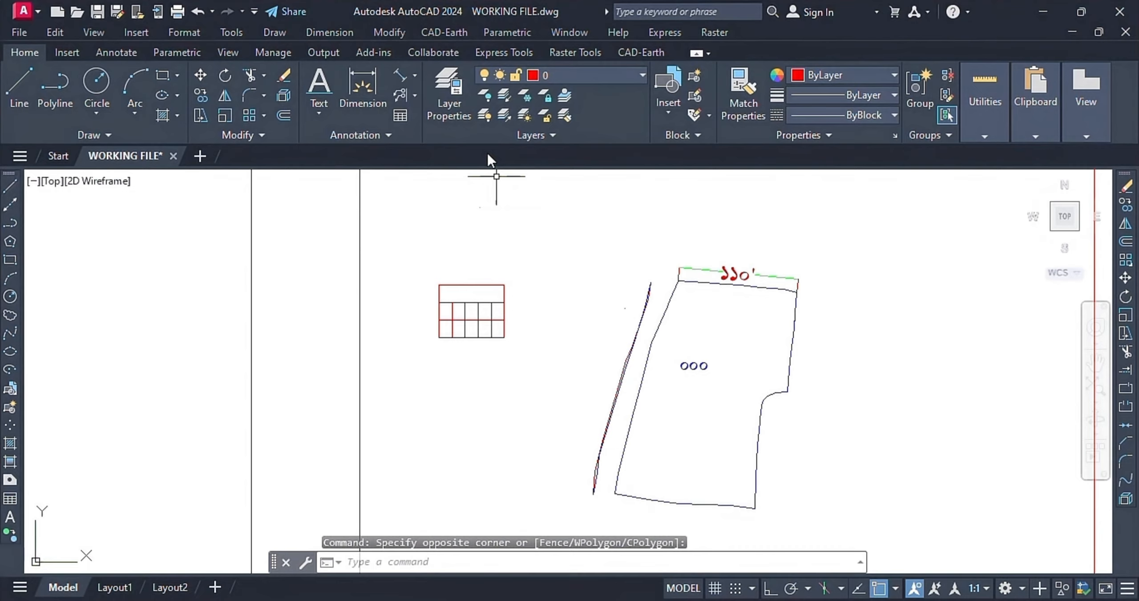
# Insert a second empty table with 5 columns and 1 data row to the right of the blue plot
pyautogui.click(401, 116)
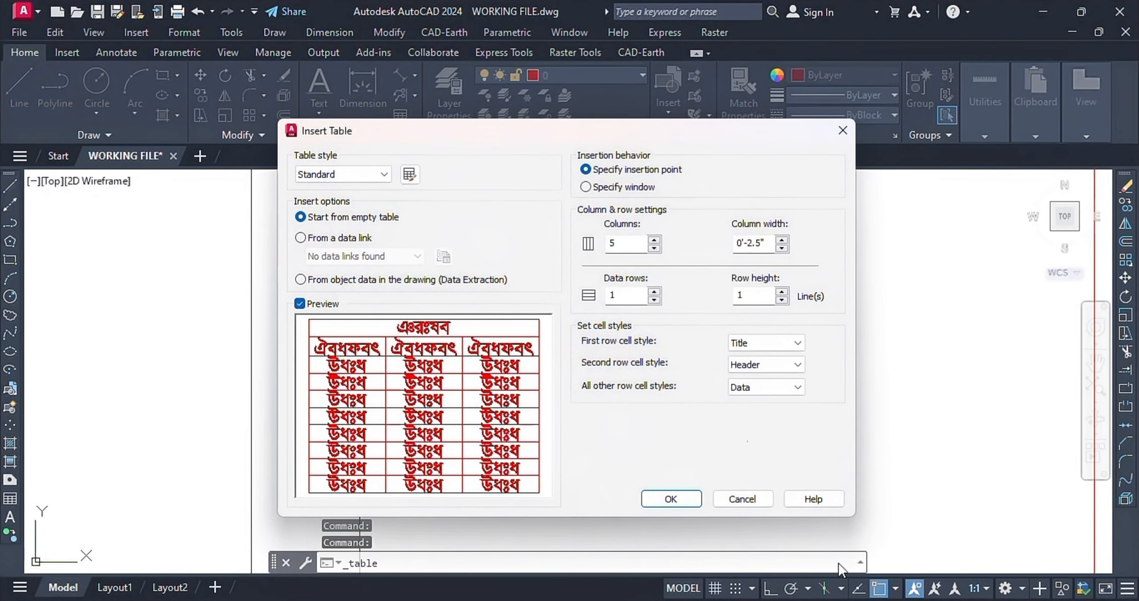
pyautogui.click(670, 497)
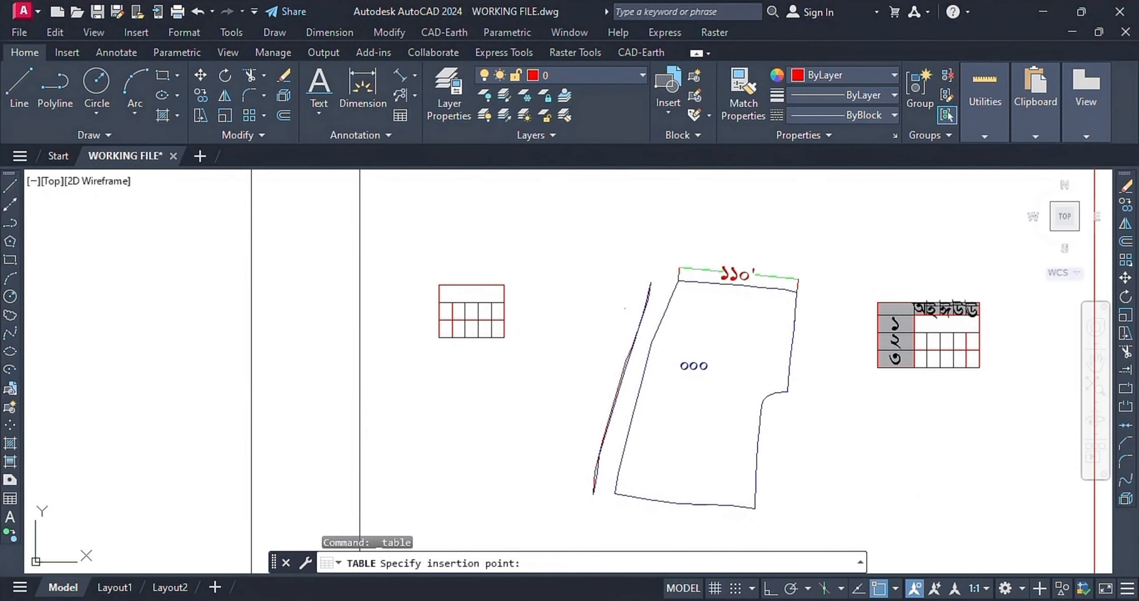
pyautogui.click(957, 428)
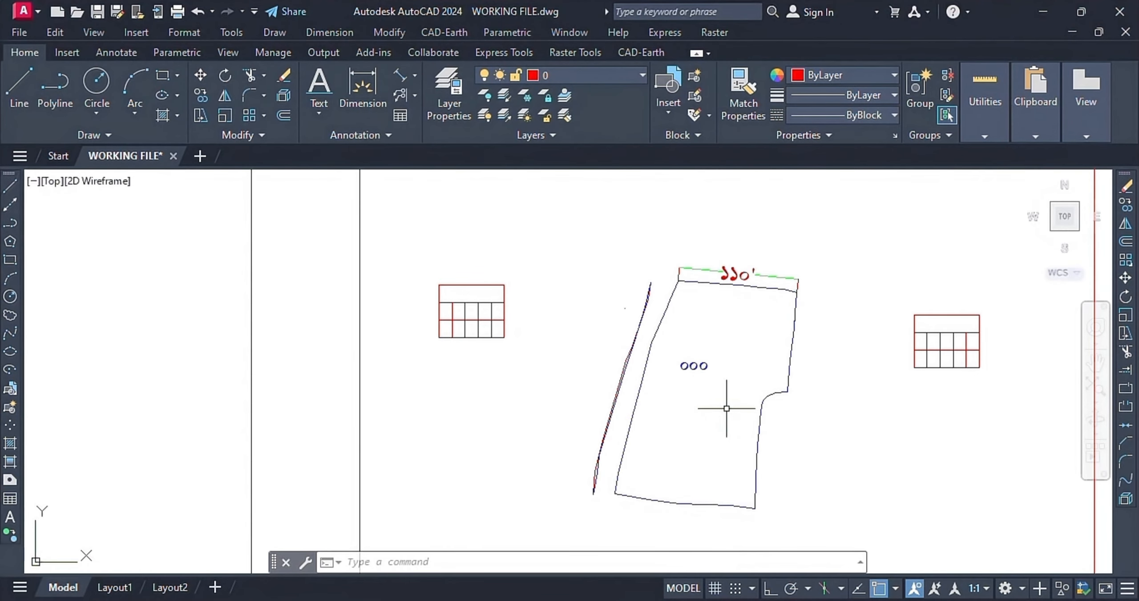
# Turn off the current layer 0
pyautogui.scroll(-5, 595, 446)
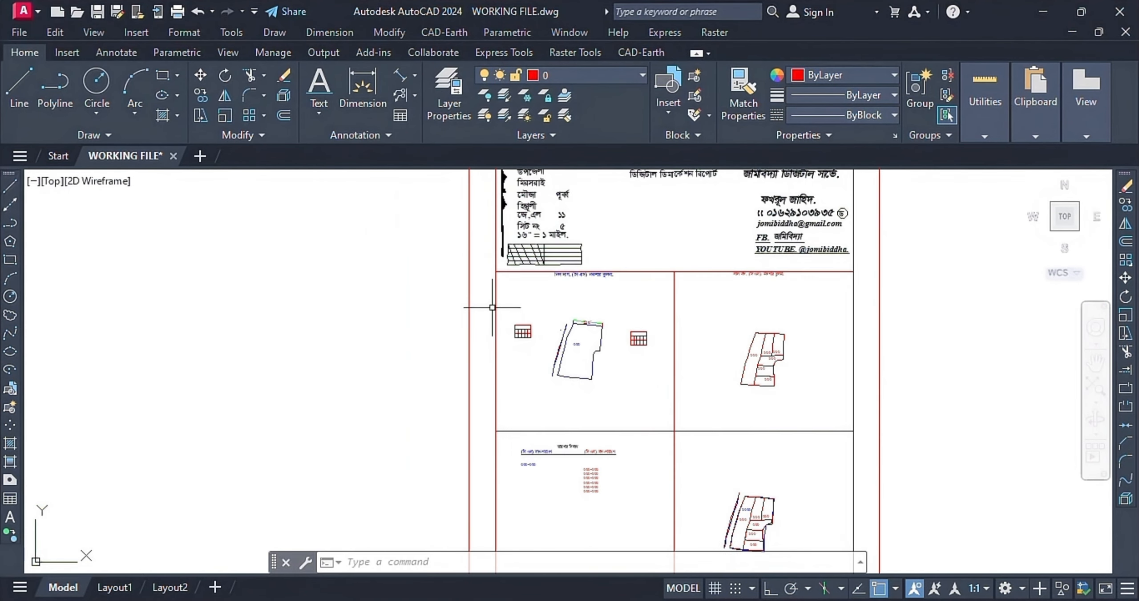
pyautogui.click(641, 77)
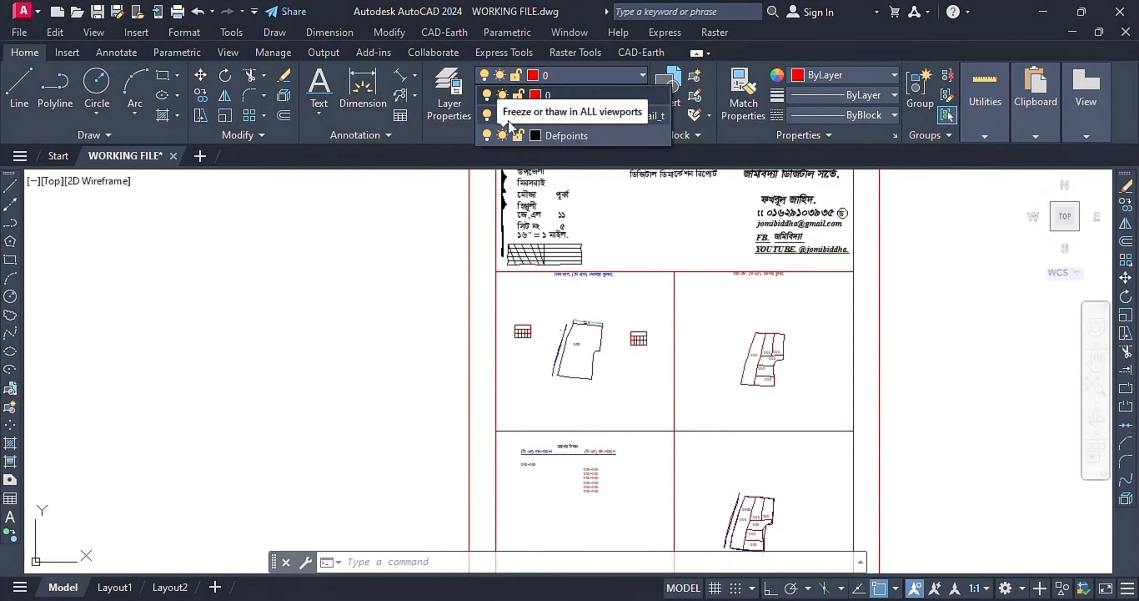
pyautogui.click(487, 94)
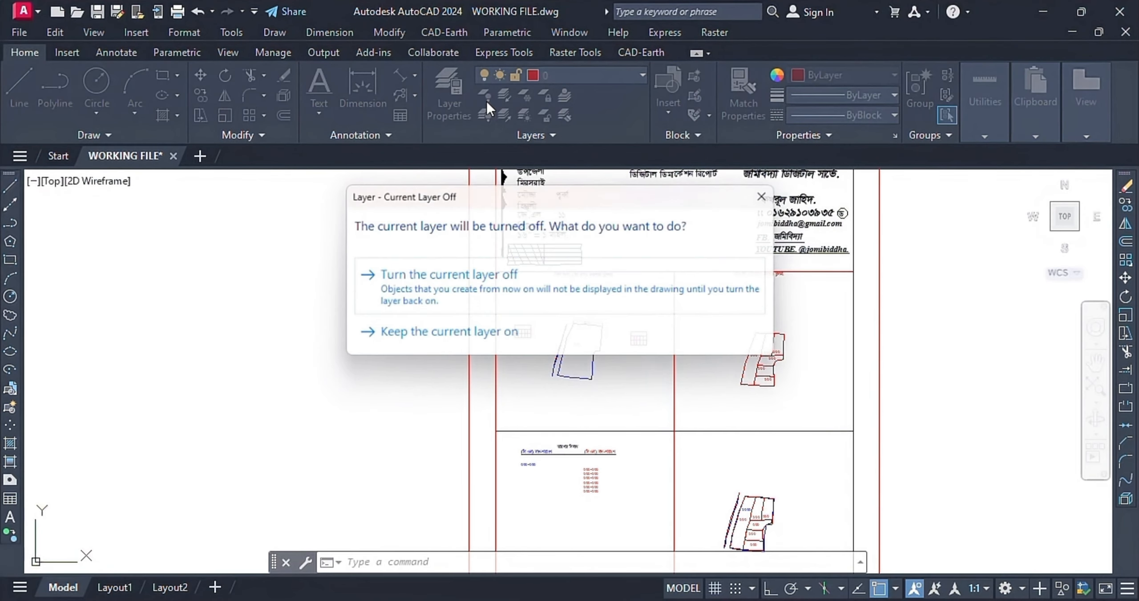
pyautogui.click(492, 282)
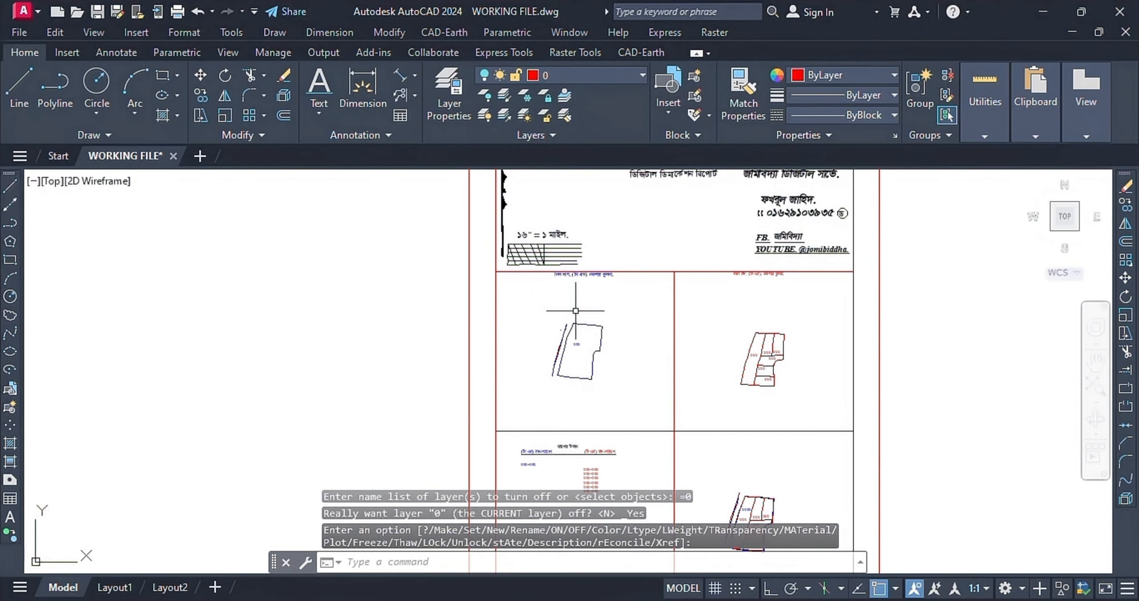
# Check the report sheet with layer 0 hidden and turn layer 0 back on
pyautogui.scroll(-3, 576, 311)
pyautogui.scroll(5, 591, 311)
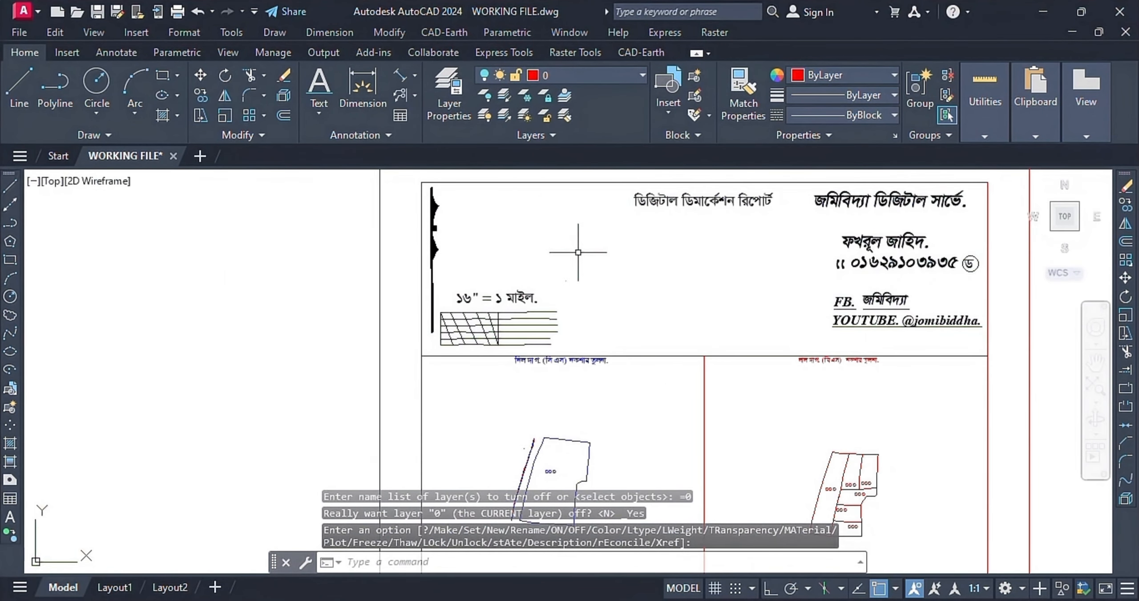
pyautogui.click(488, 73)
pyautogui.click(487, 94)
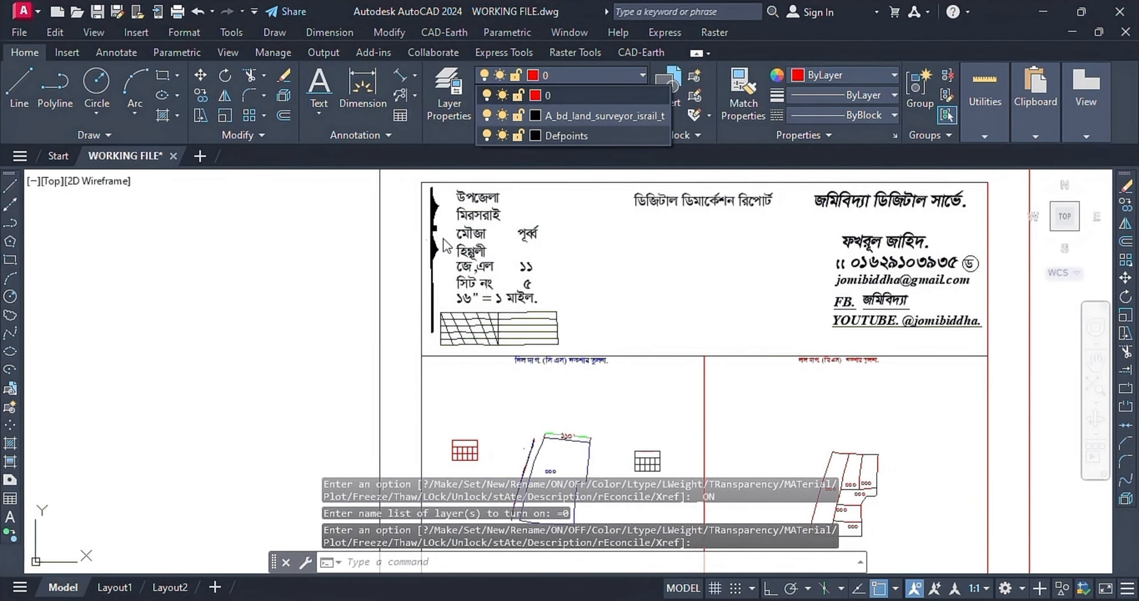
pyautogui.scroll(-4, 516, 257)
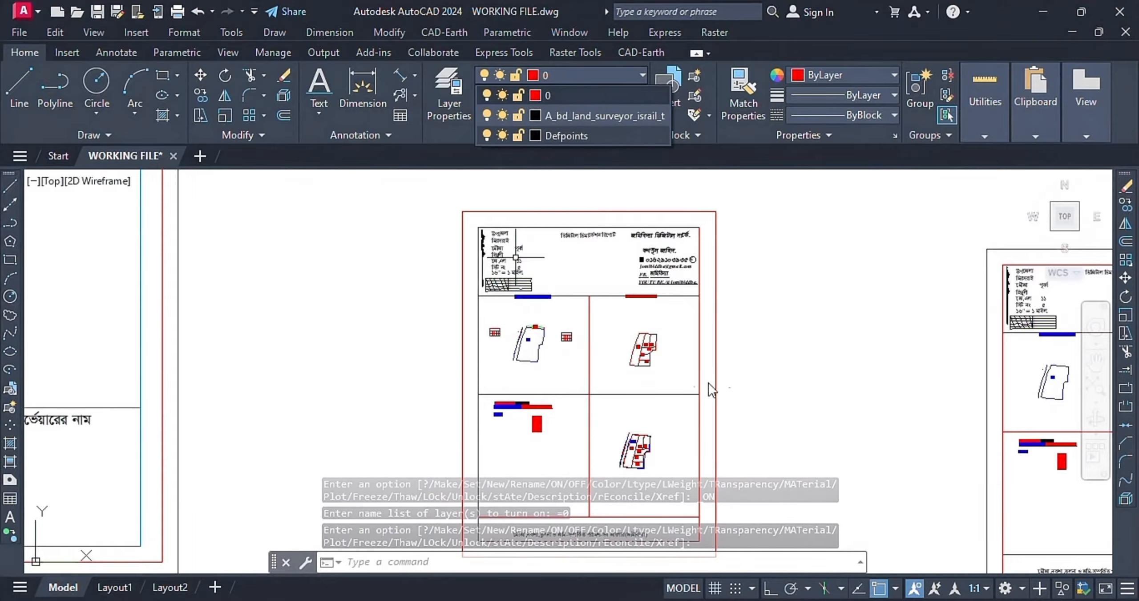
pyautogui.scroll(-4, 821, 366)
pyautogui.scroll(3, 709, 259)
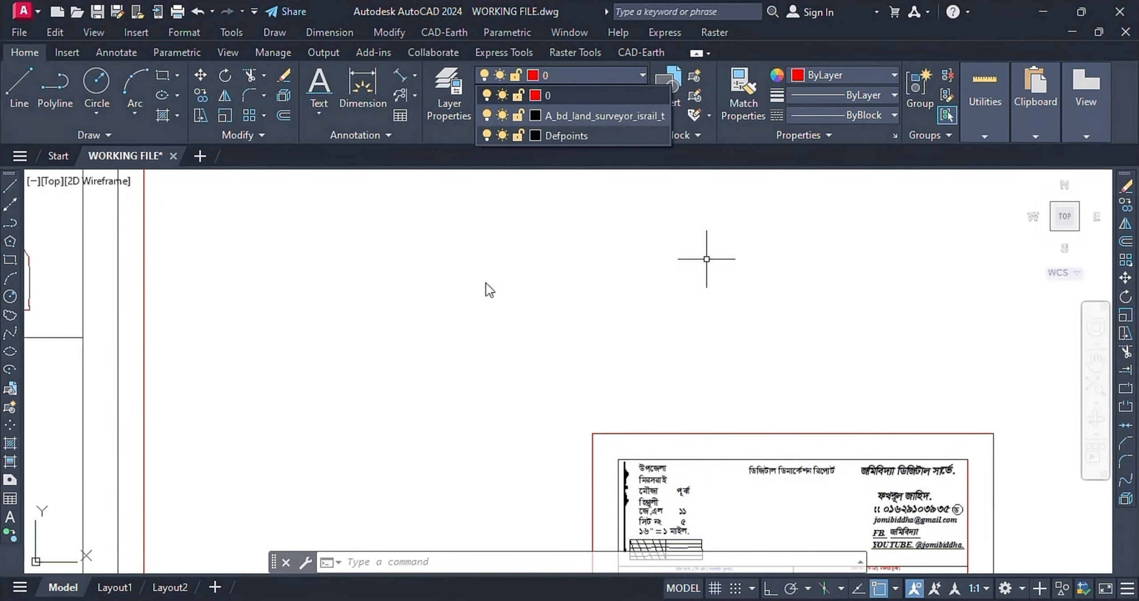
pyautogui.scroll(-2, 489, 283)
pyautogui.rightClick(595, 272)
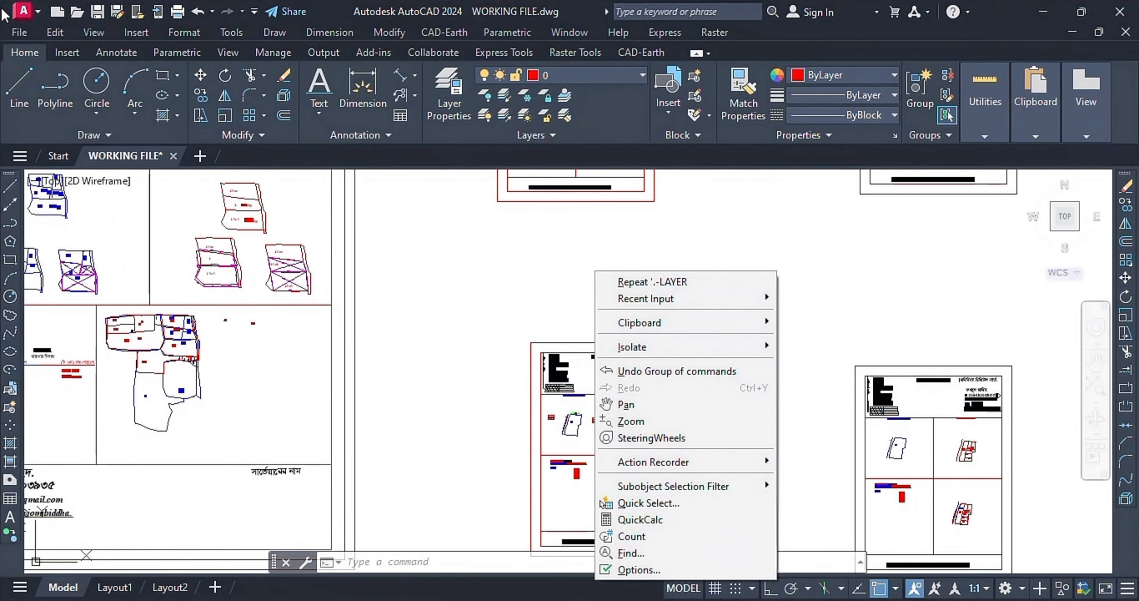
# Draw a single-segment, nearly horizontal polyline in the empty area above the lower middle report sheet
pyautogui.click(56, 89)
pyautogui.click(547, 256)
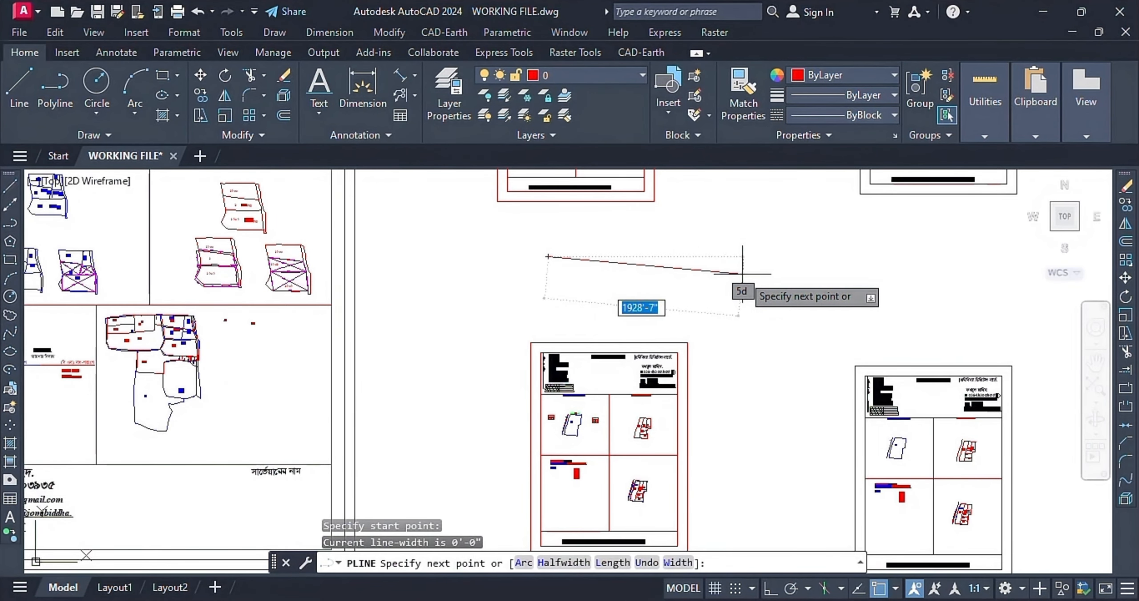
pyautogui.click(777, 264)
pyautogui.rightClick(779, 275)
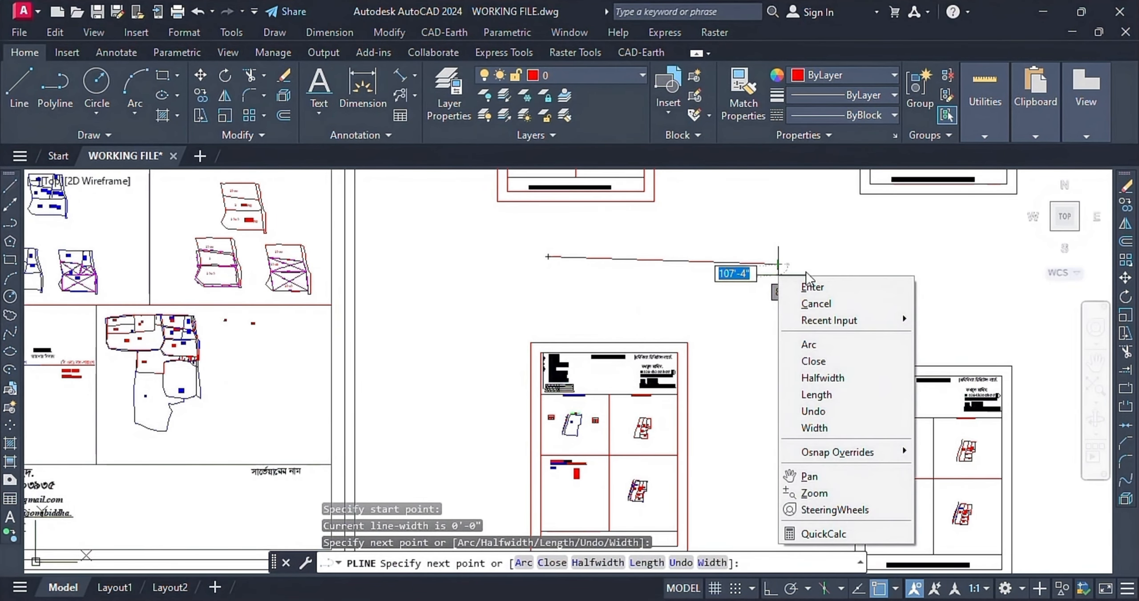
pyautogui.click(820, 293)
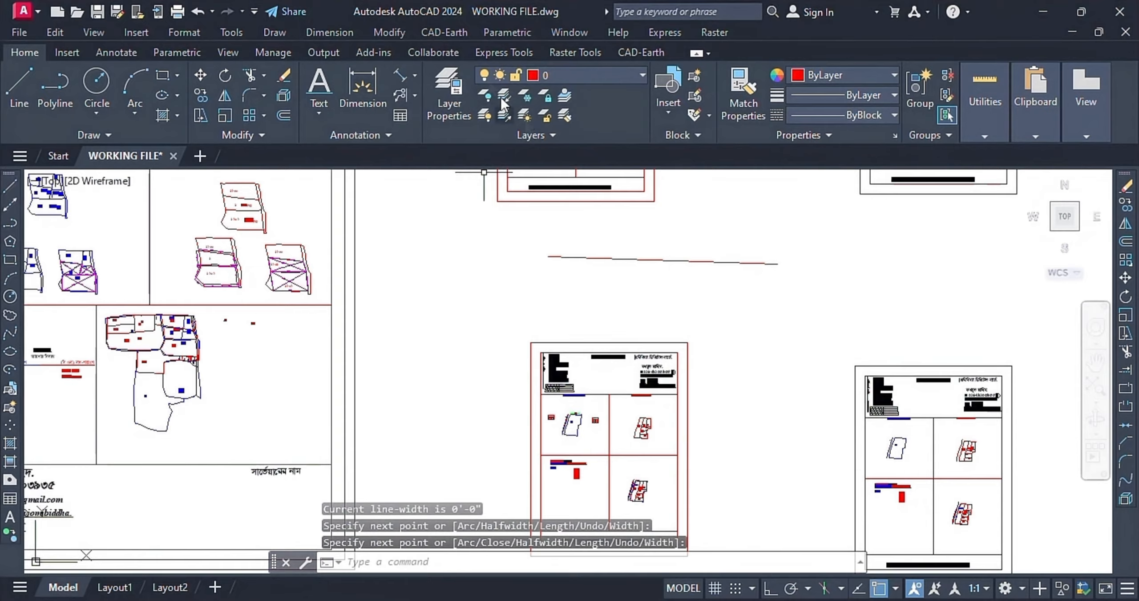
# Select the new polyline and turn off its layer 0, accepting that the current layer is hidden
pyautogui.click(486, 71)
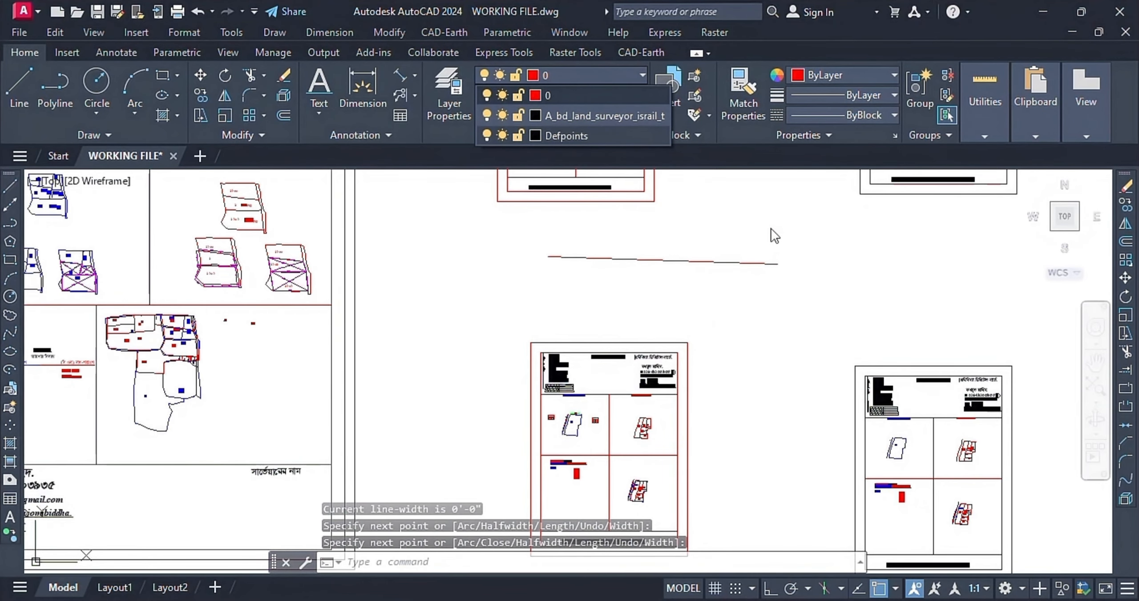
pyautogui.click(784, 247)
pyautogui.click(697, 312)
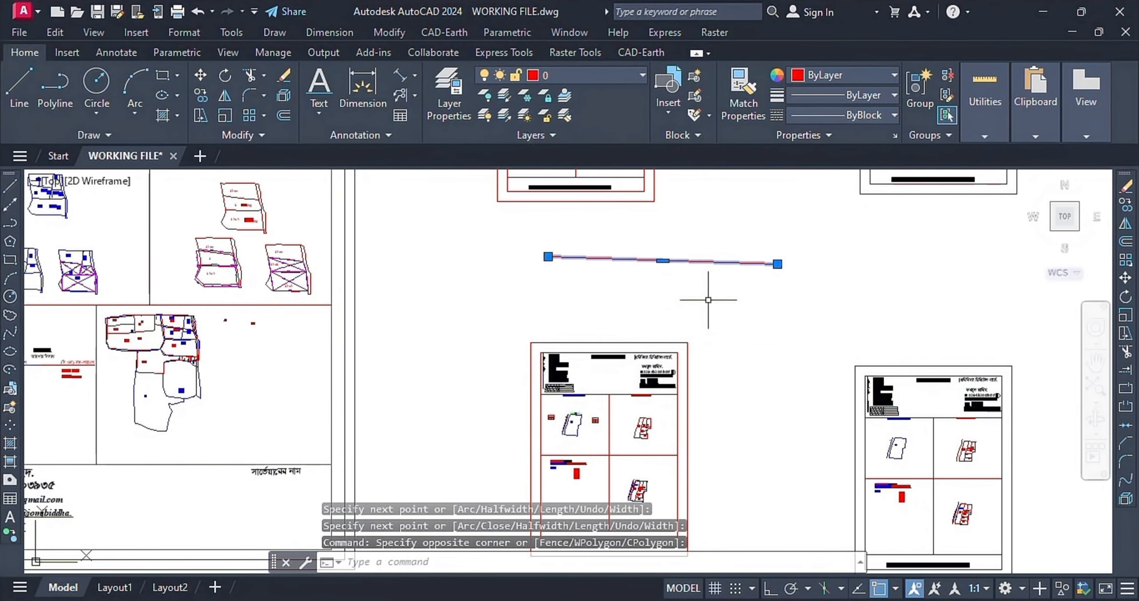
pyautogui.click(488, 73)
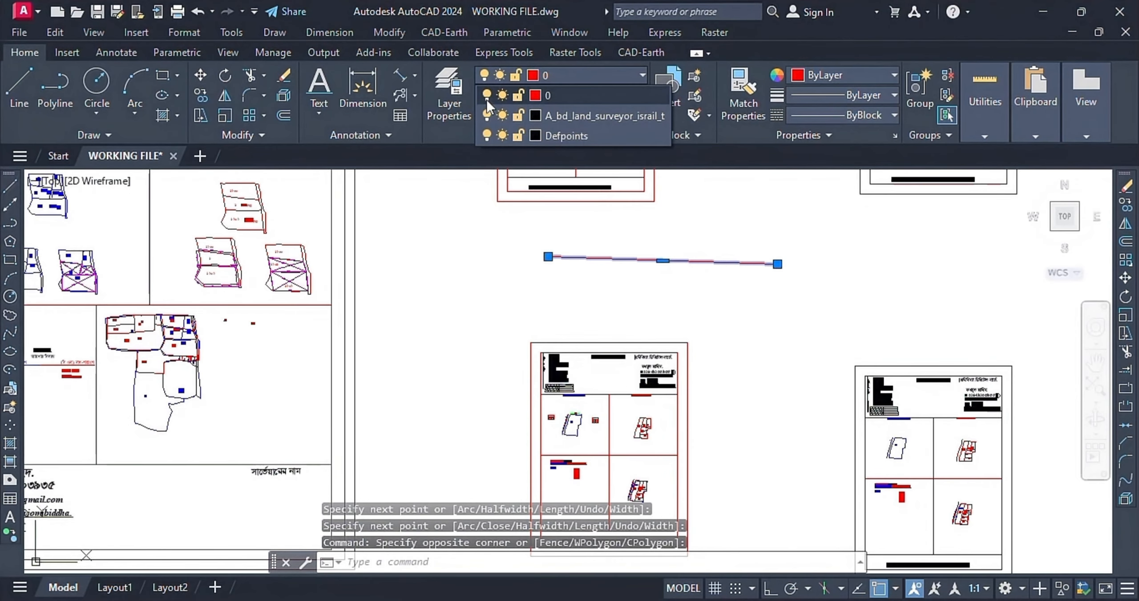
pyautogui.click(487, 92)
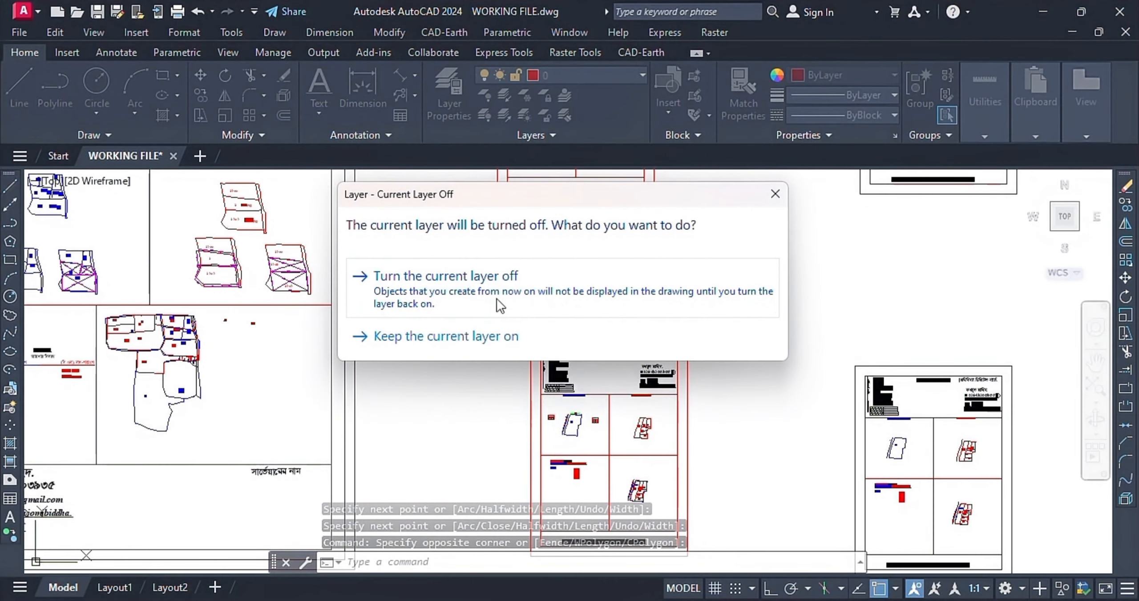
pyautogui.click(498, 282)
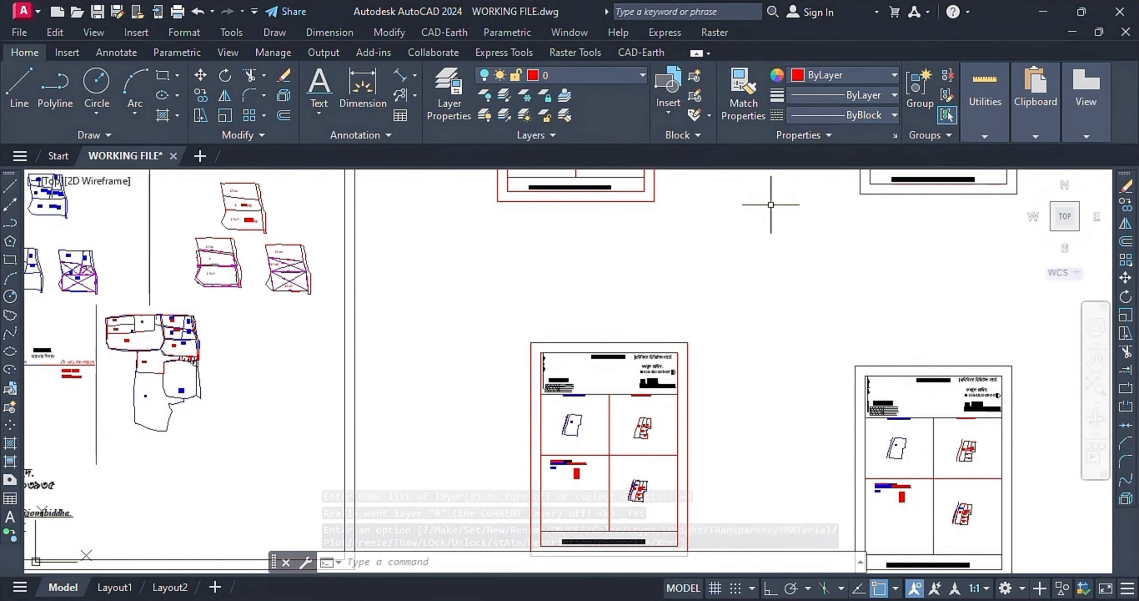
# Check for selectable objects where the hidden polyline lies and turn layer 0 back on
pyautogui.click(755, 207)
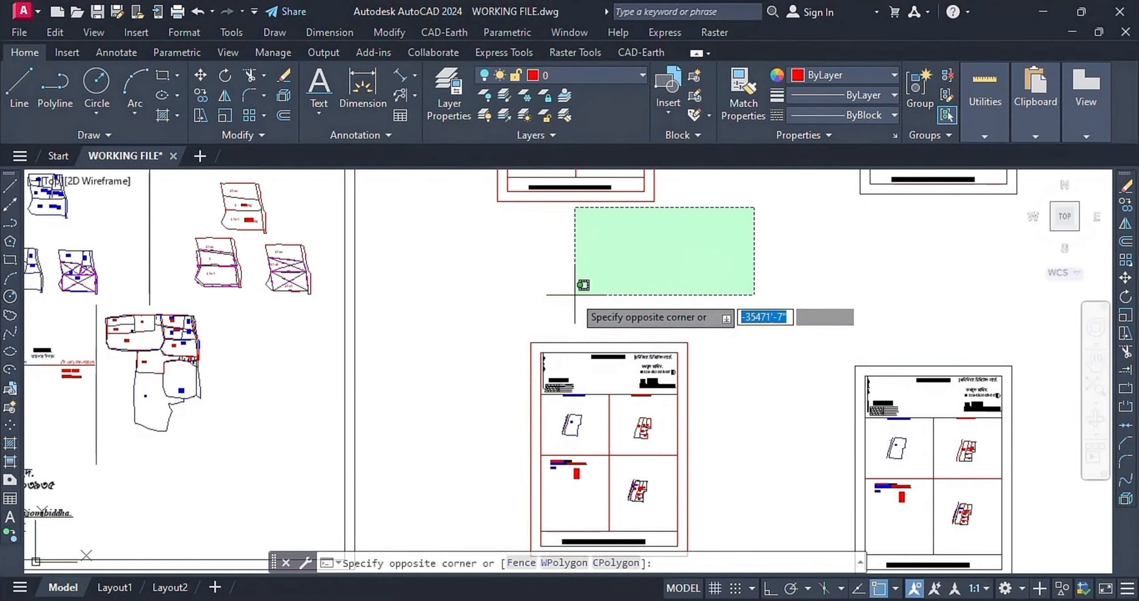
pyautogui.click(490, 308)
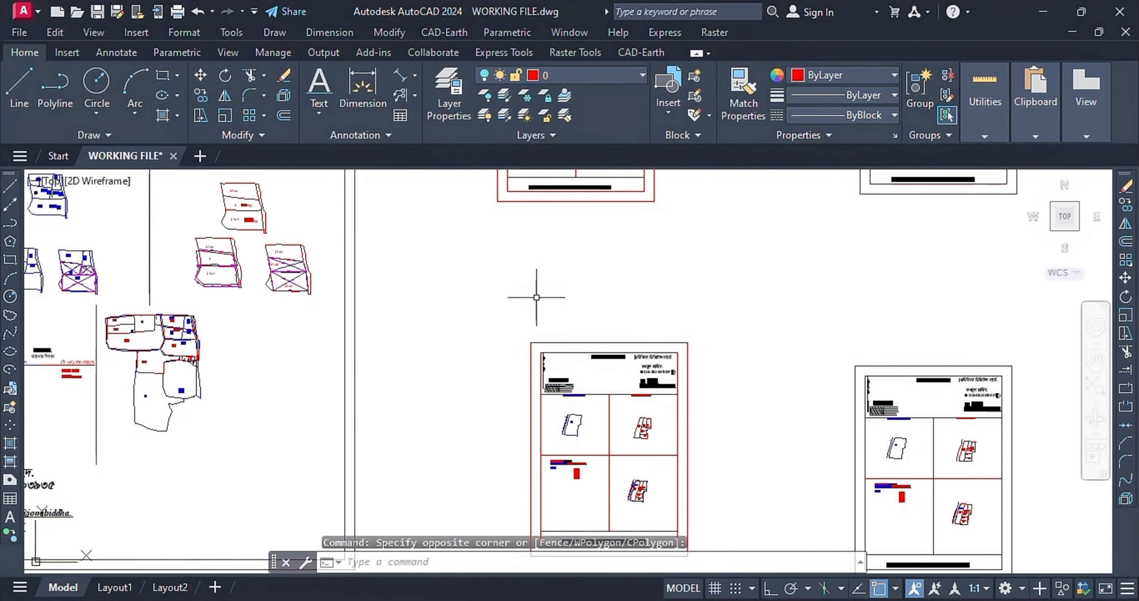
pyautogui.click(483, 75)
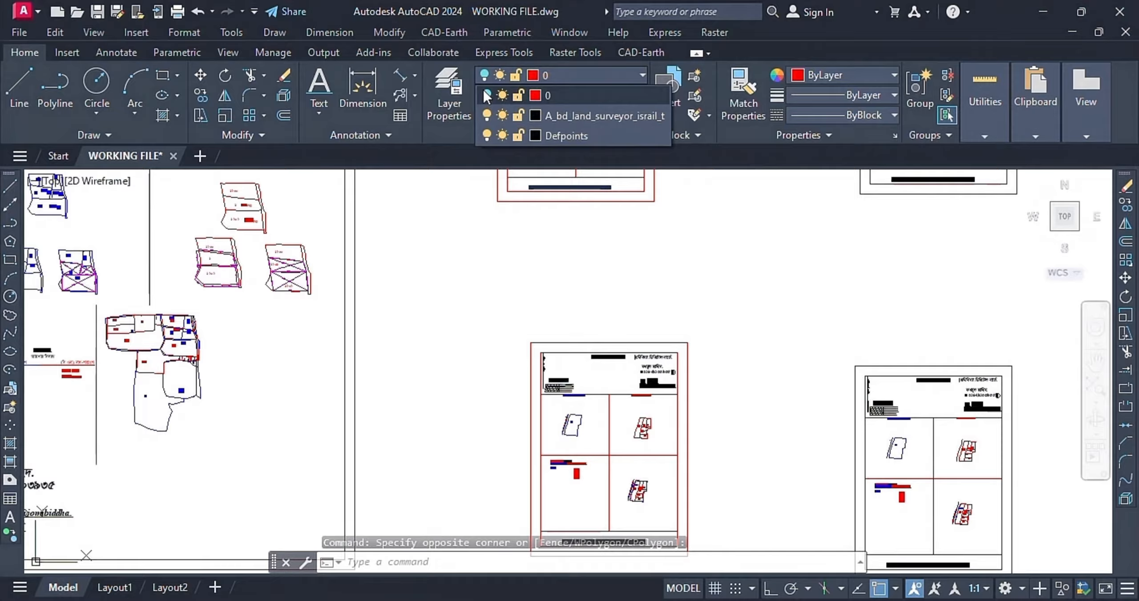
pyautogui.click(486, 96)
pyautogui.scroll(2, 639, 265)
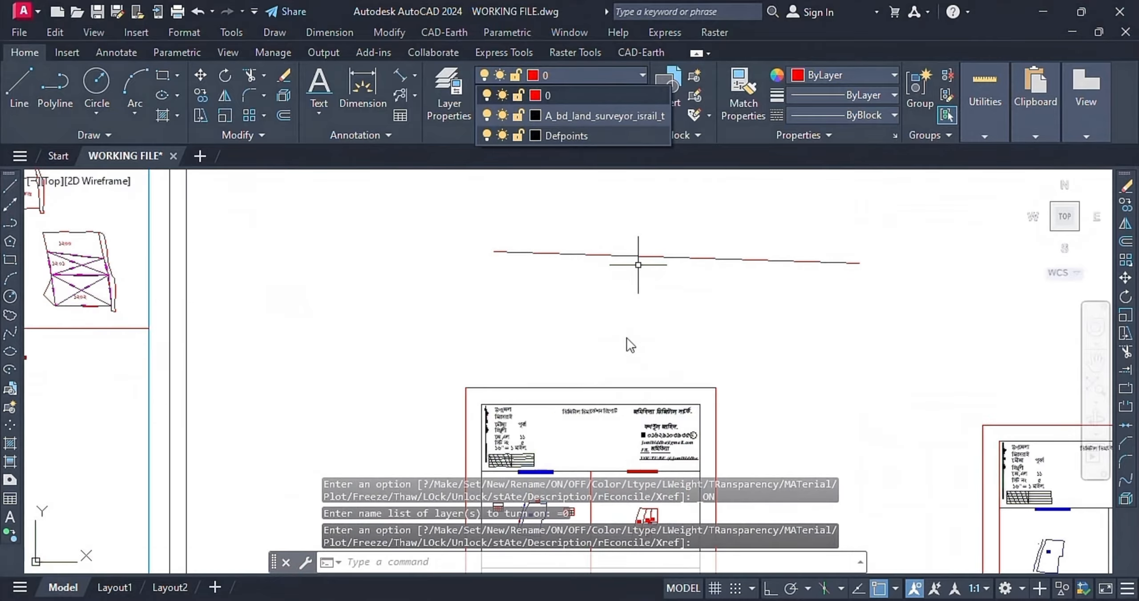
pyautogui.scroll(-2, 627, 337)
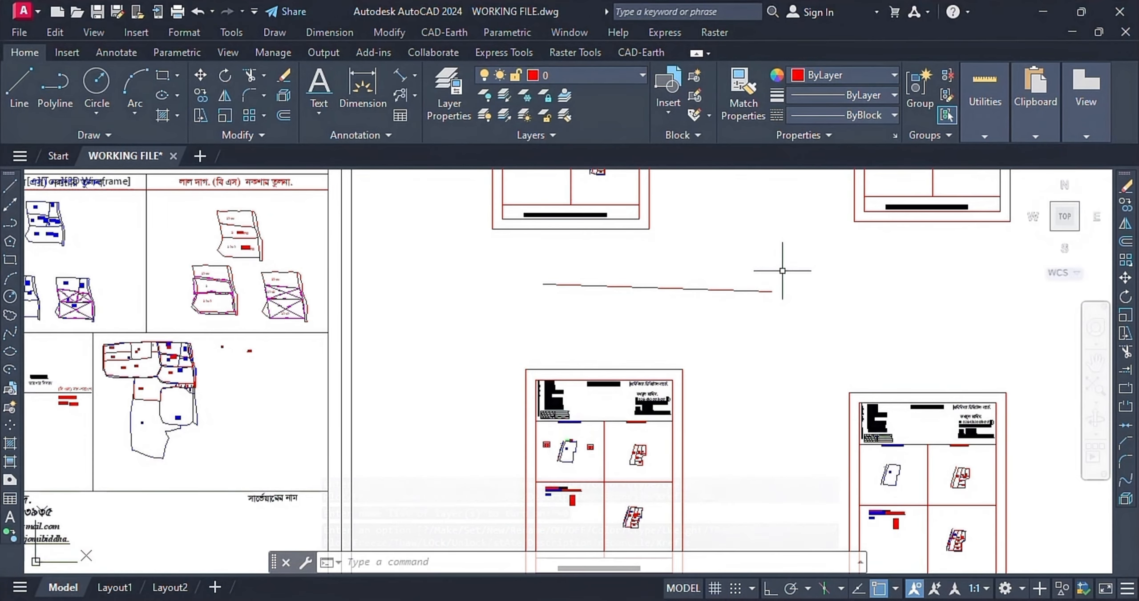
# Select the polyline above the report sheet and lock its layer 0
pyautogui.click(794, 260)
pyautogui.click(706, 325)
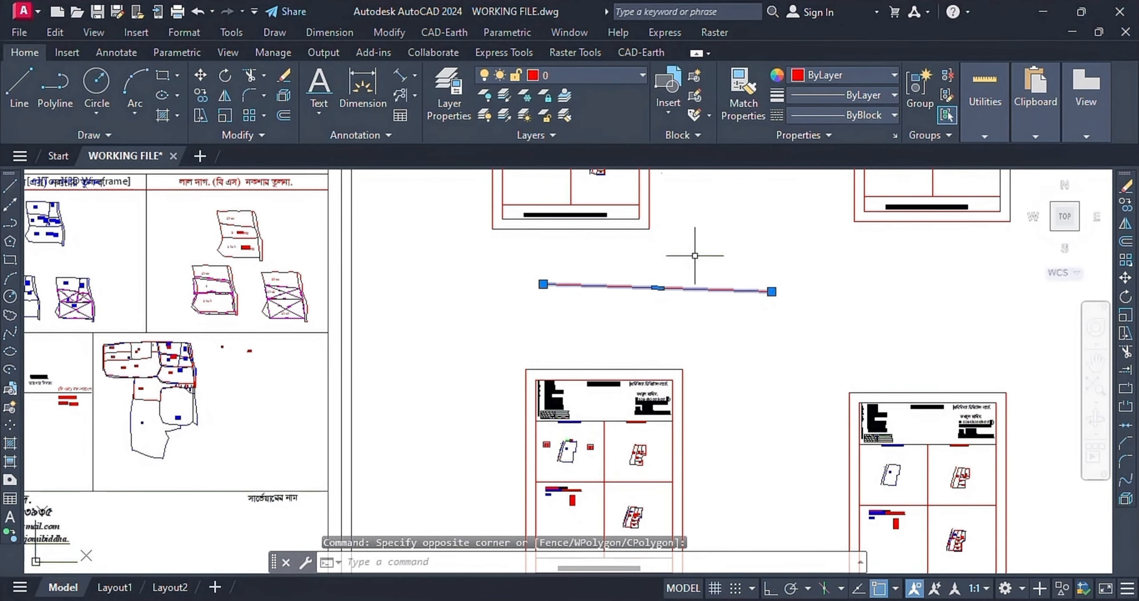
pyautogui.click(514, 74)
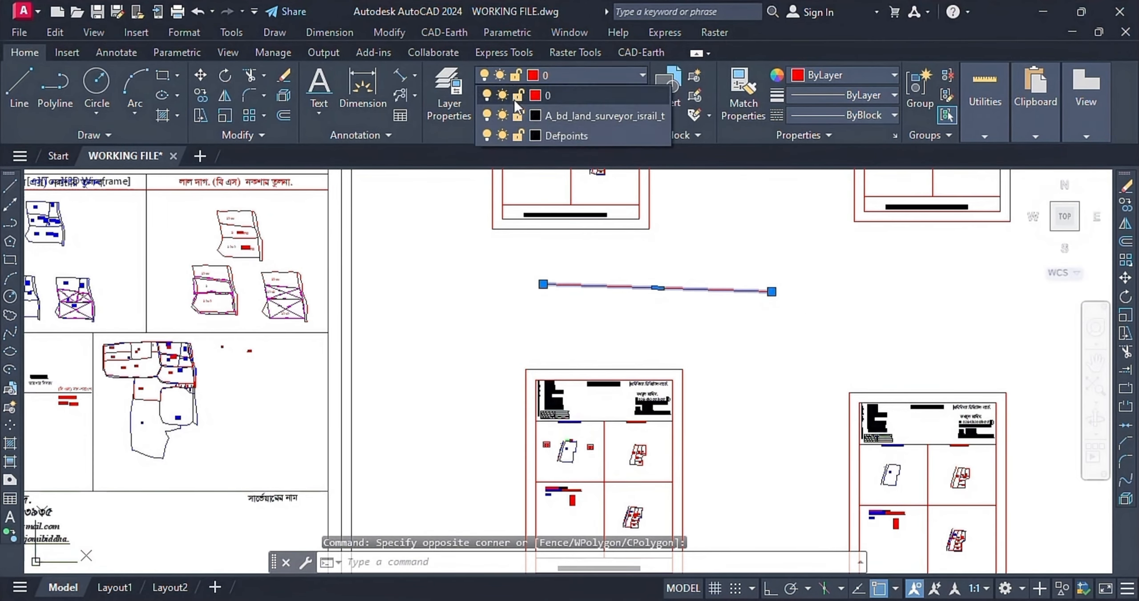
pyautogui.click(517, 95)
pyautogui.scroll(4, 770, 307)
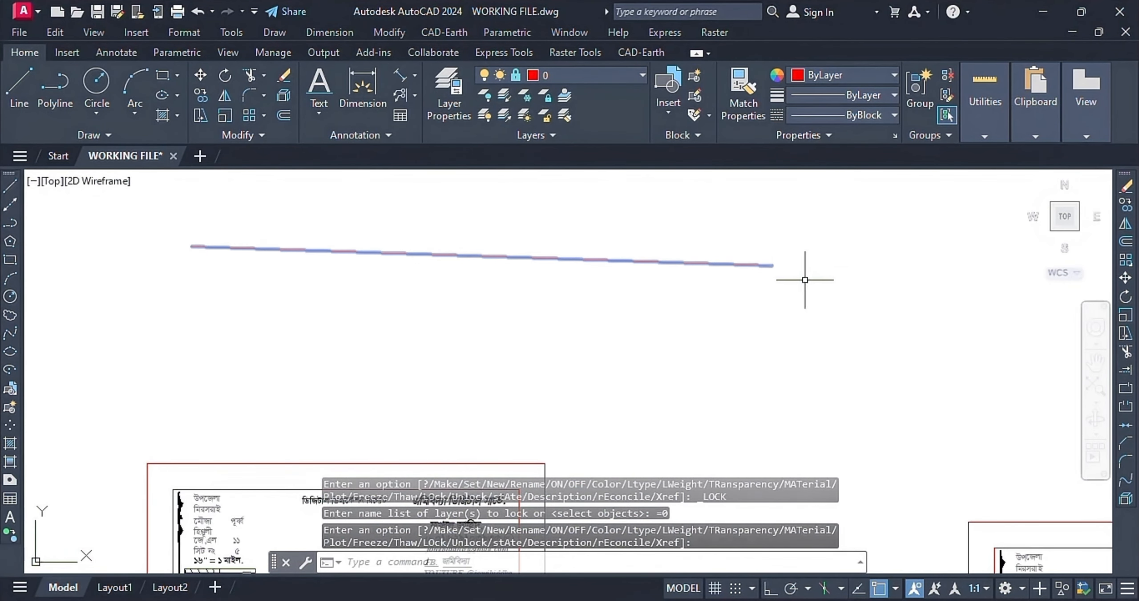
pyautogui.scroll(-4, 805, 279)
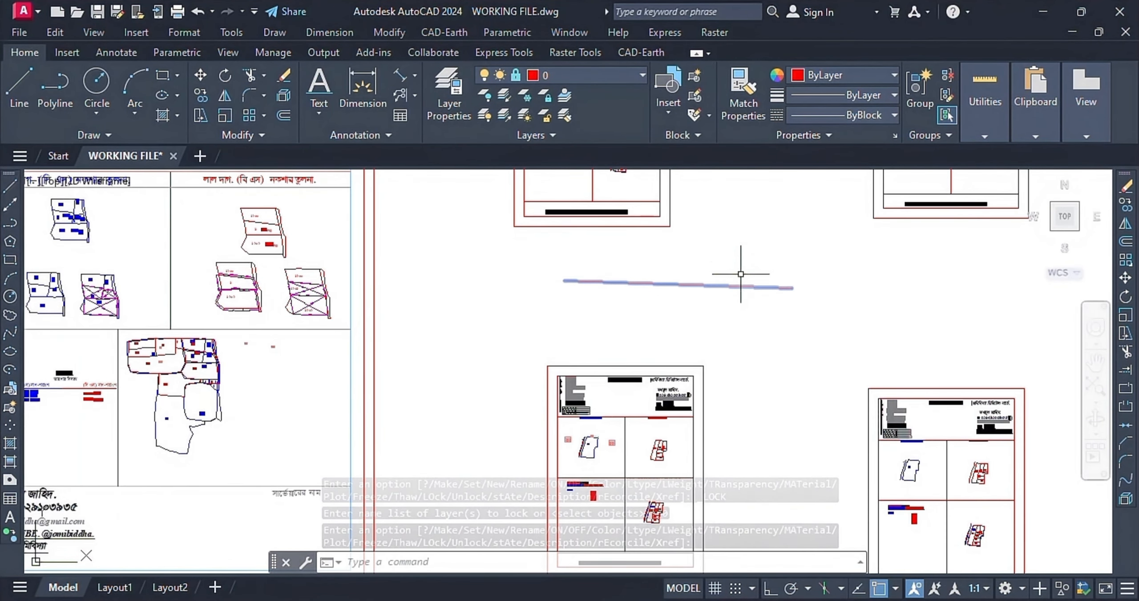
# Try to move the polyline while layer 0 is locked
pyautogui.scroll(4, 741, 273)
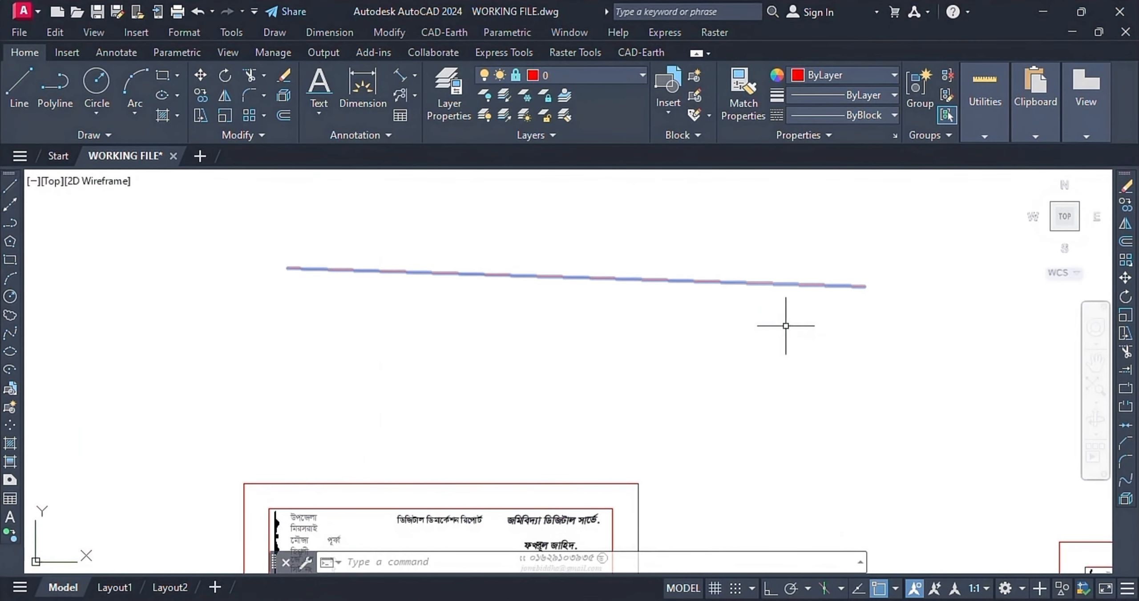
pyautogui.click(893, 258)
pyautogui.click(820, 348)
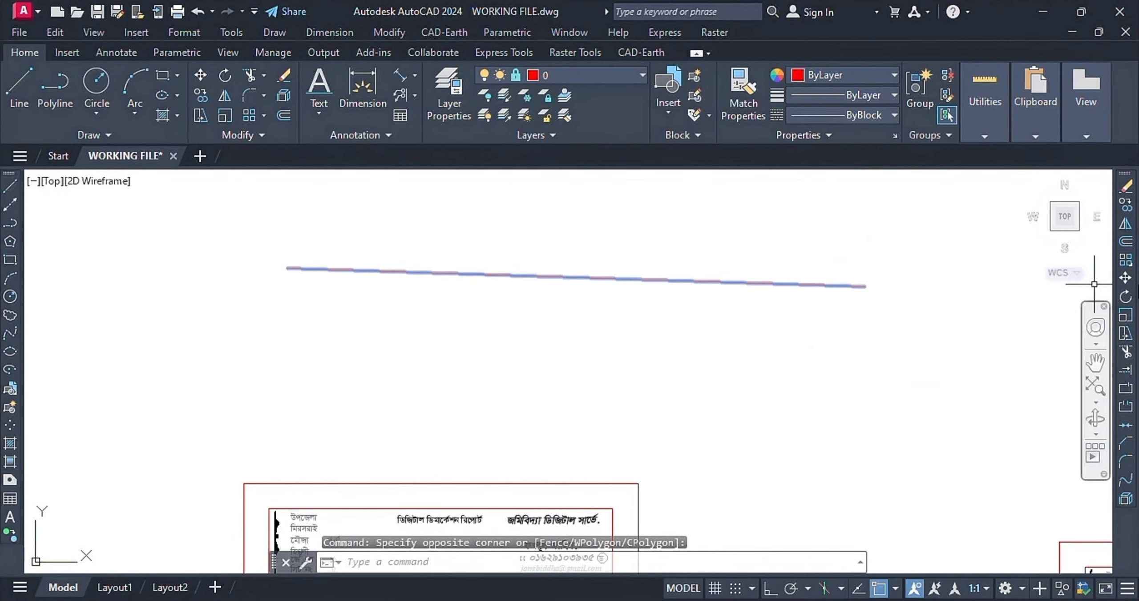
pyautogui.click(1125, 278)
pyautogui.click(821, 285)
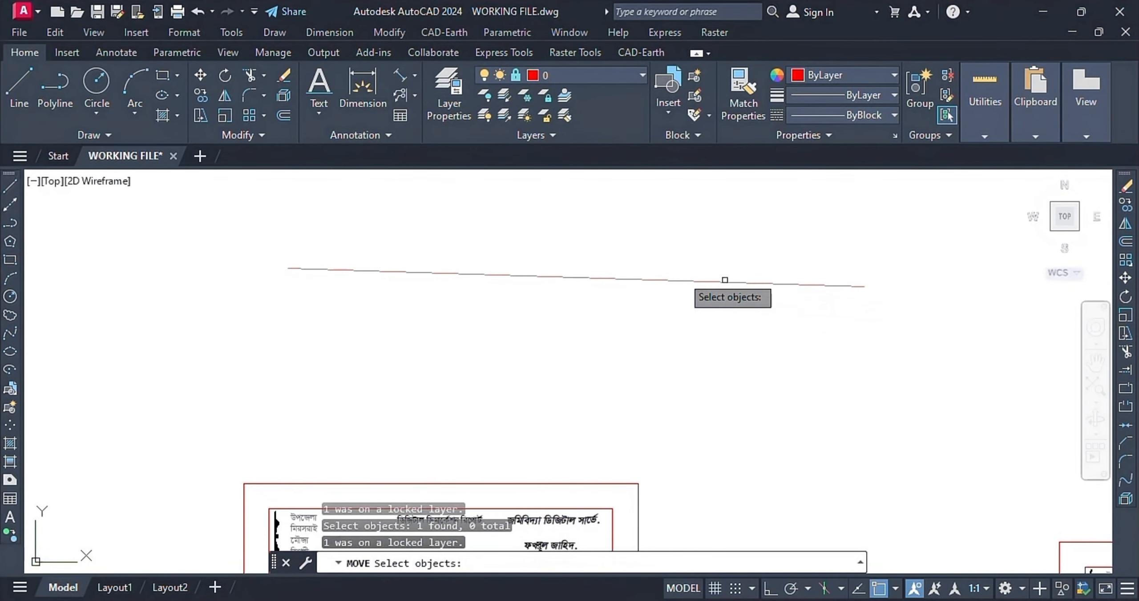
pyautogui.click(494, 265)
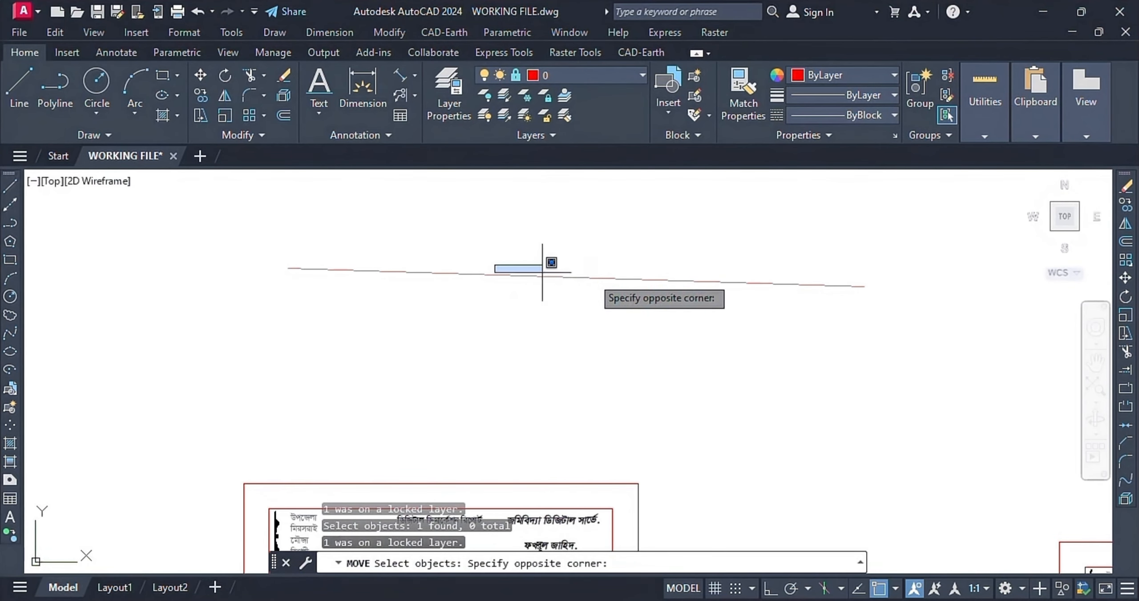
pyautogui.rightClick(770, 330)
pyautogui.click(757, 280)
pyautogui.click(913, 219)
pyautogui.click(729, 396)
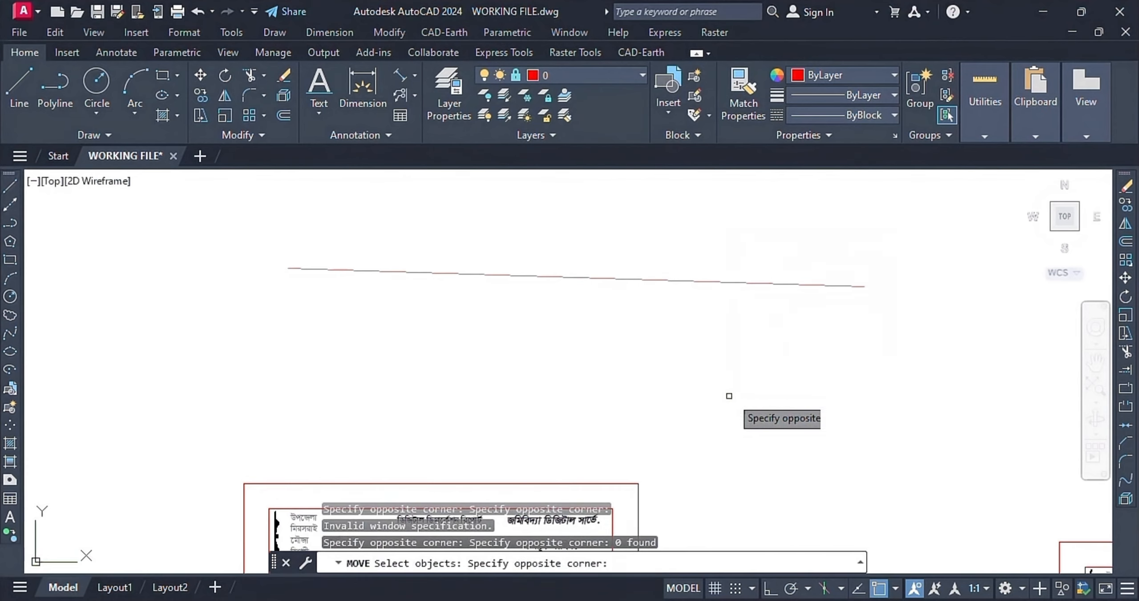
pyautogui.press('Return')
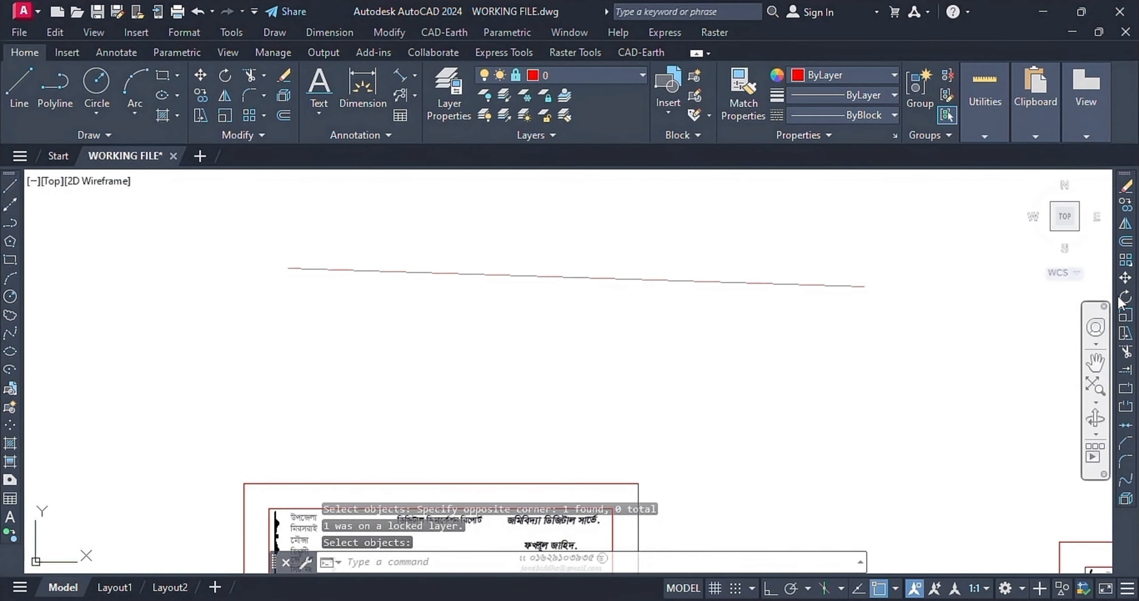
# Try to copy the polyline on the locked layer 0, leaving the Copy command running
pyautogui.click(910, 242)
pyautogui.click(732, 434)
pyautogui.rightClick(789, 296)
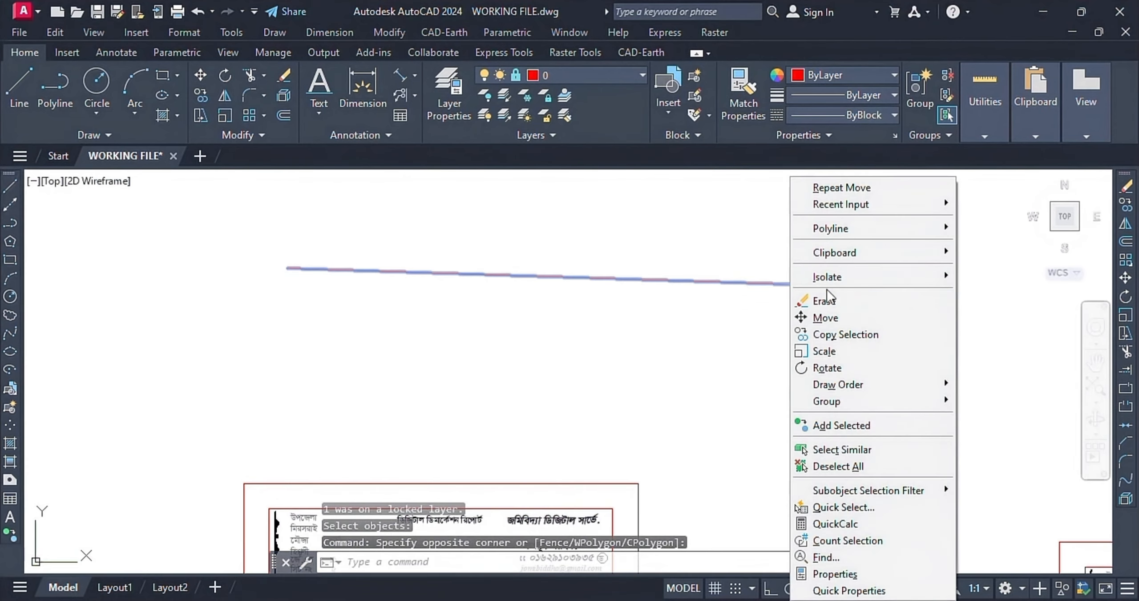
pyautogui.click(846, 334)
pyautogui.click(608, 272)
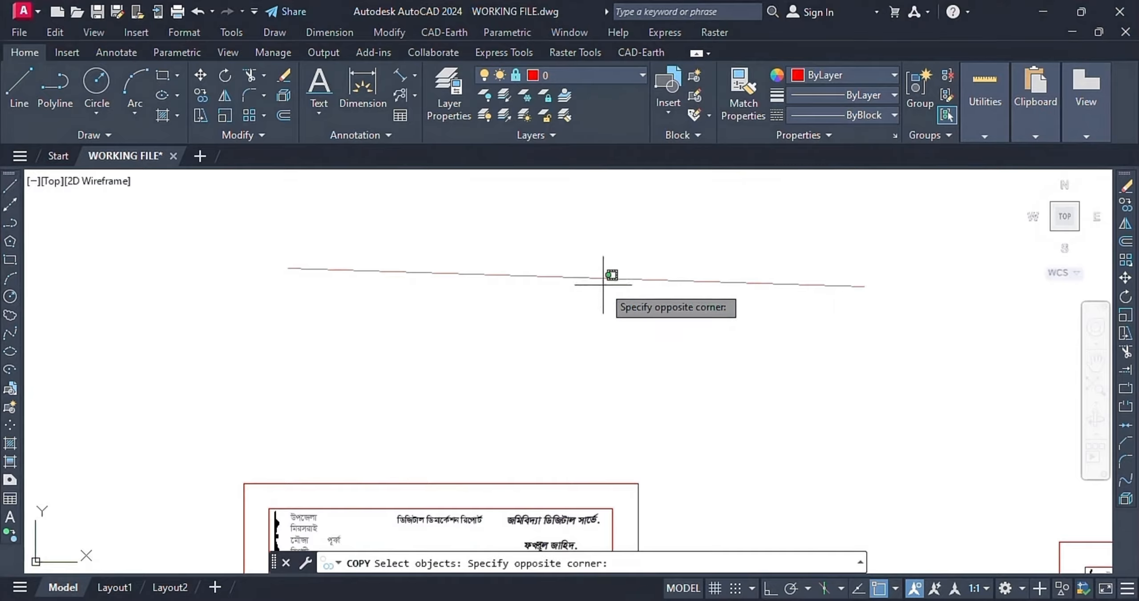
pyautogui.click(692, 246)
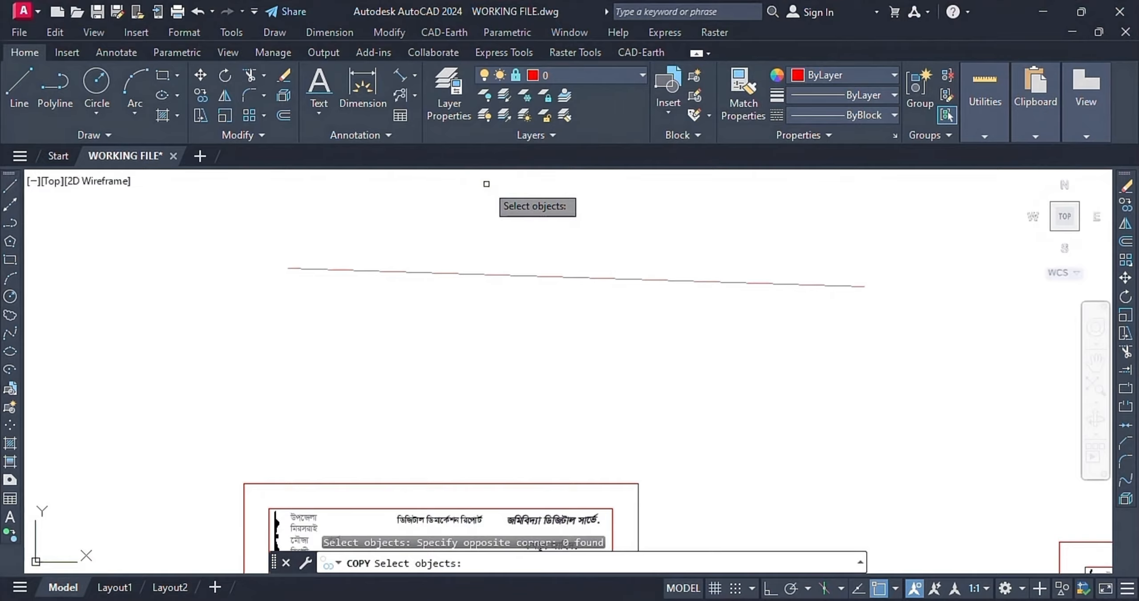
pyautogui.click(923, 239)
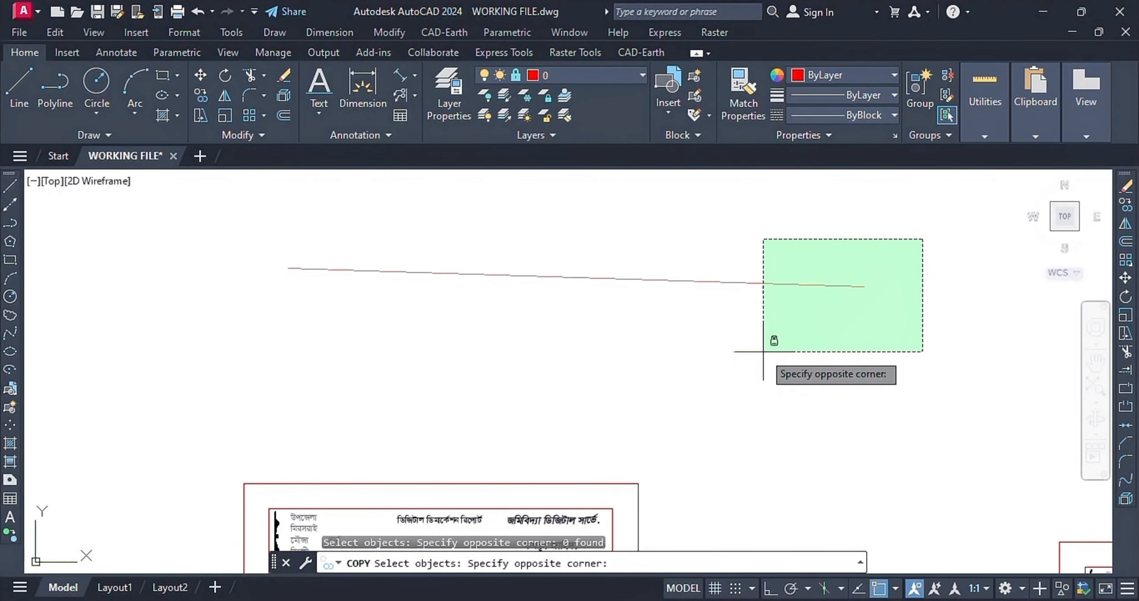
pyautogui.click(764, 351)
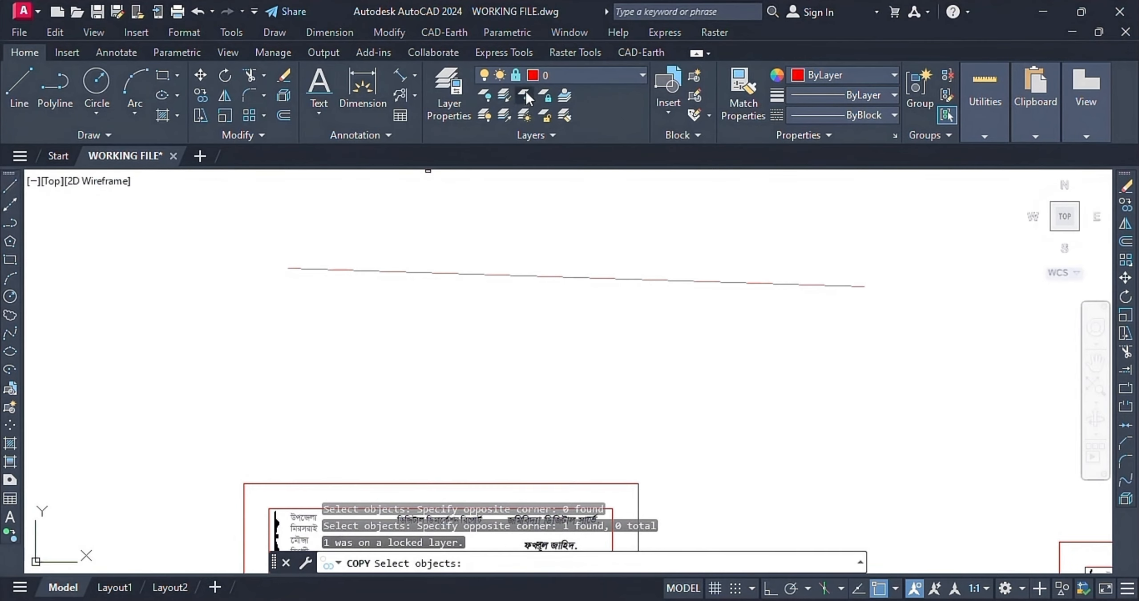
# Unlock layer 0 while the Copy command is still active
pyautogui.click(516, 75)
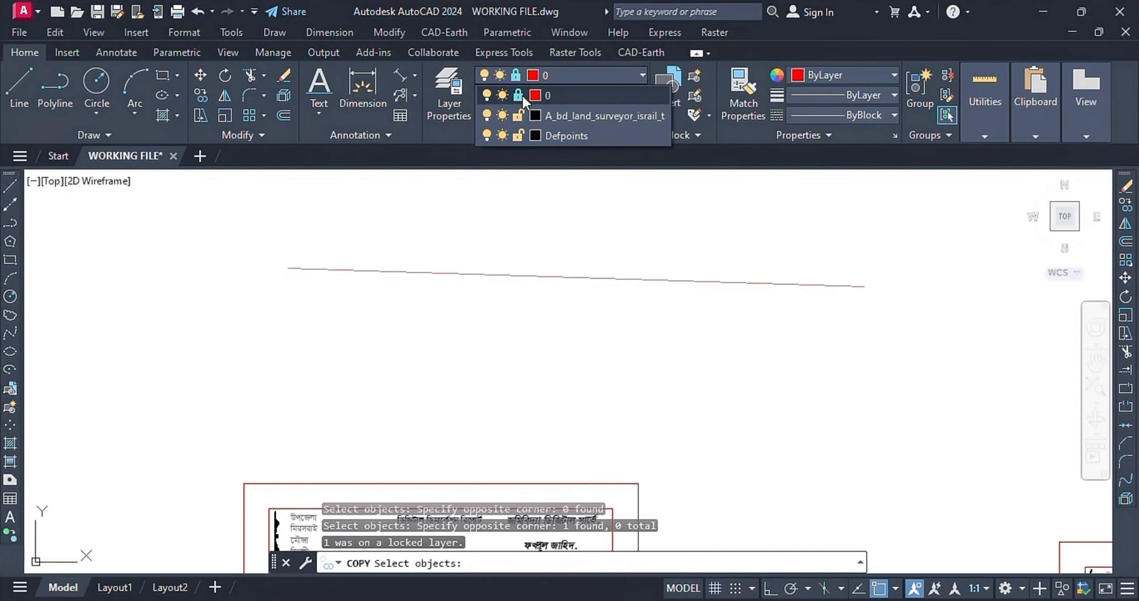
pyautogui.click(519, 97)
pyautogui.click(895, 242)
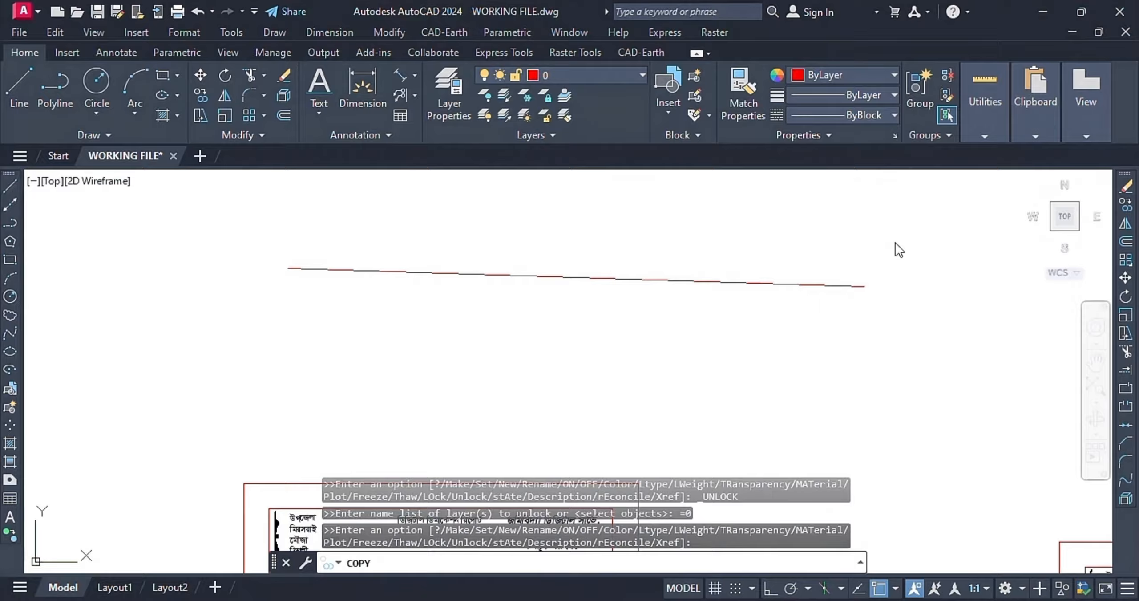
# Copy the polyline from its right endpoint to a spot slightly above and to the left of the original
pyautogui.click(942, 240)
pyautogui.click(942, 240)
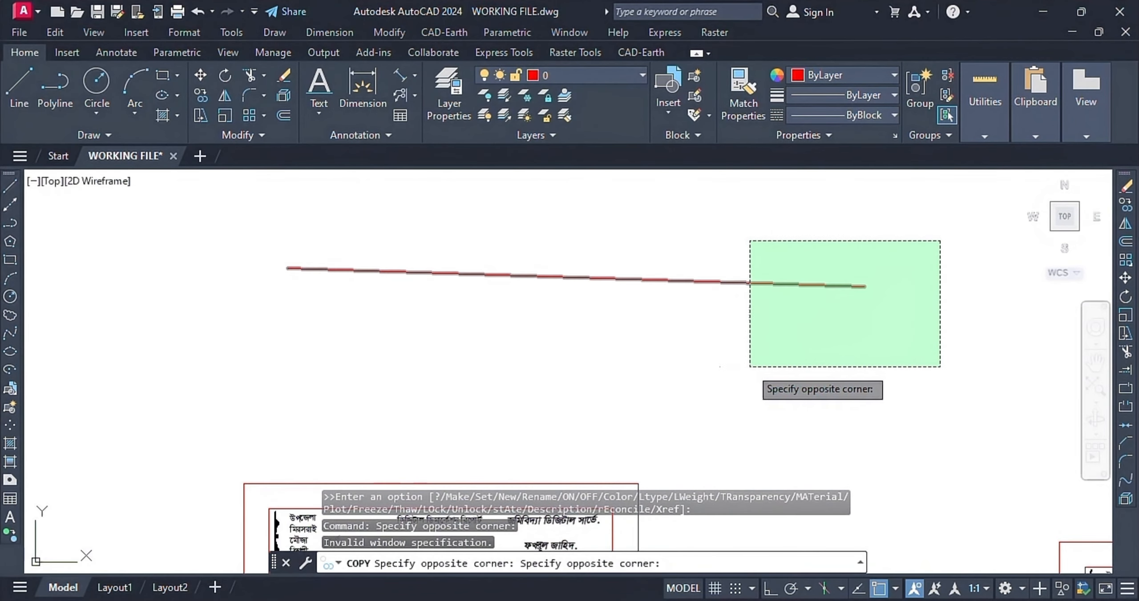
pyautogui.click(750, 368)
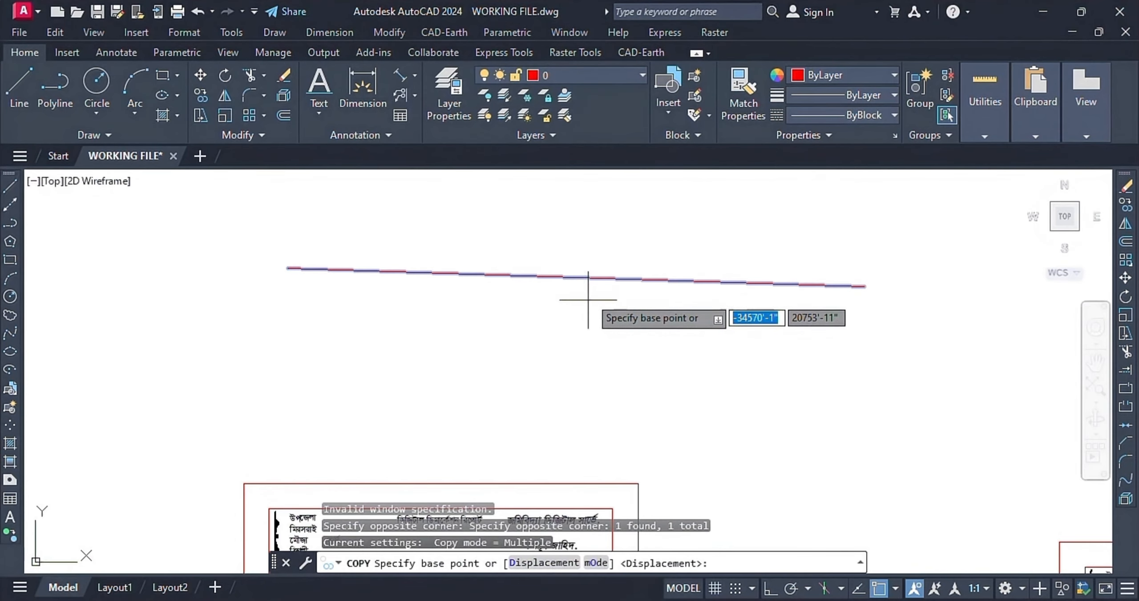
pyautogui.click(865, 286)
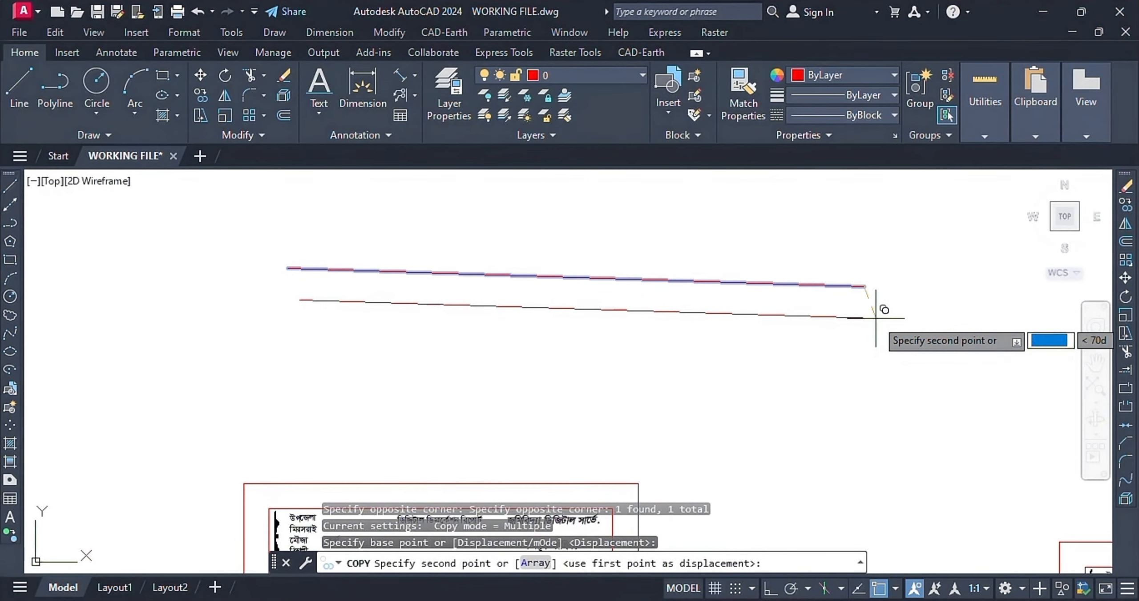
pyautogui.click(824, 246)
pyautogui.rightClick(832, 245)
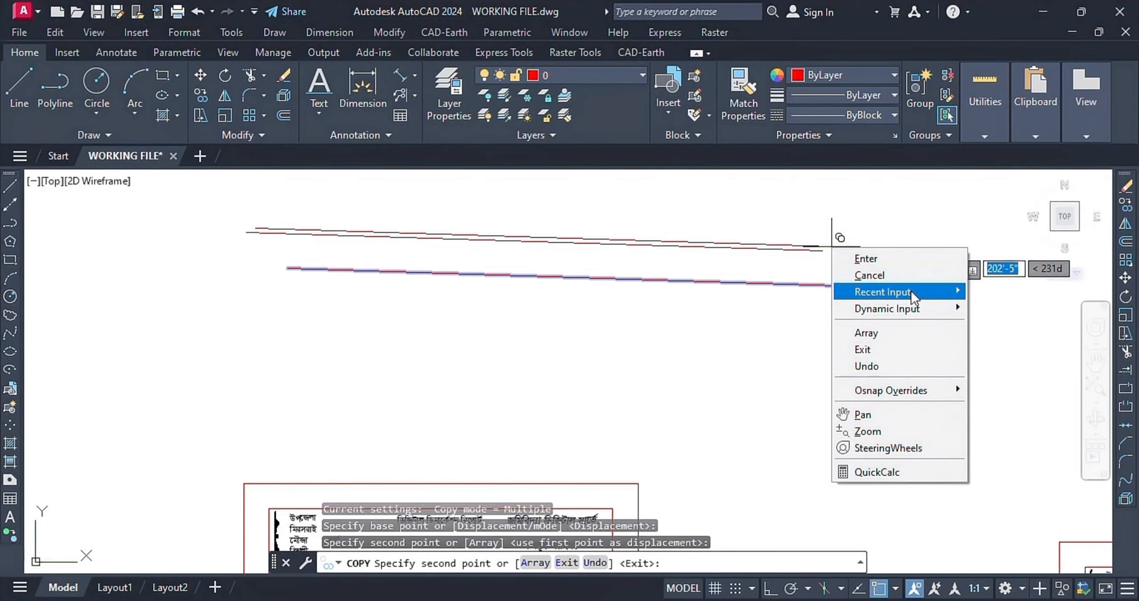
pyautogui.click(900, 264)
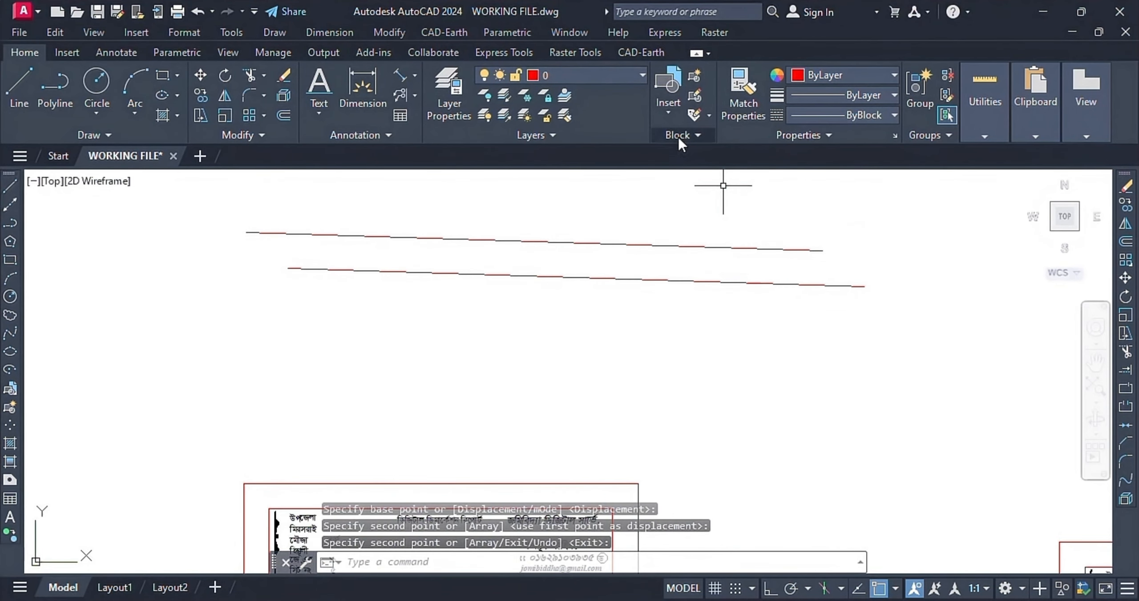
# Change the color of layer 0 to green so both sloping polylines take it
pyautogui.click(537, 75)
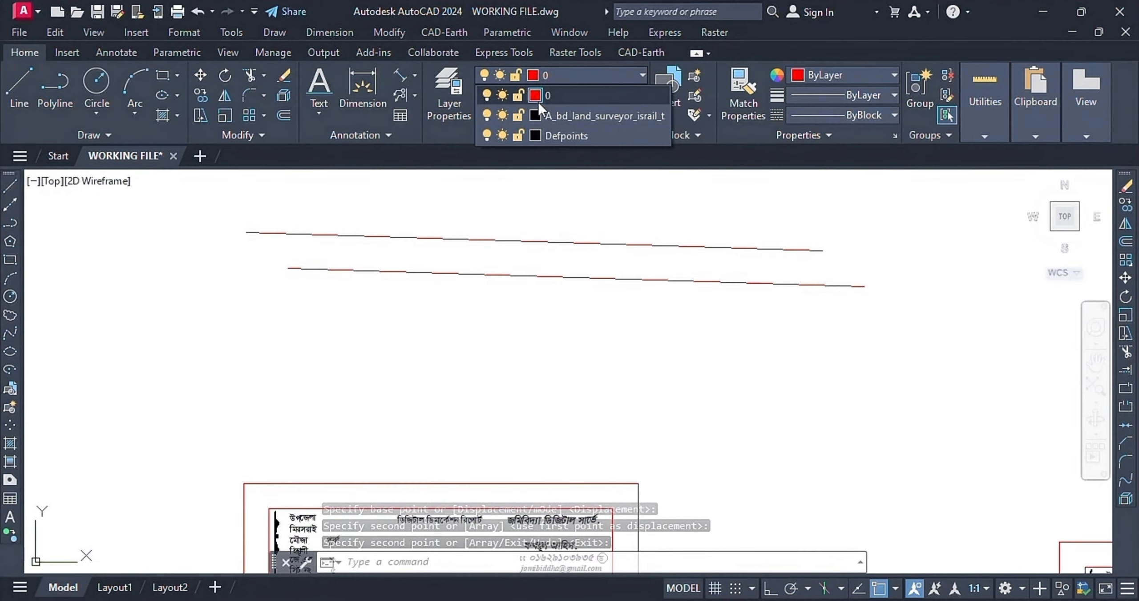
pyautogui.click(536, 94)
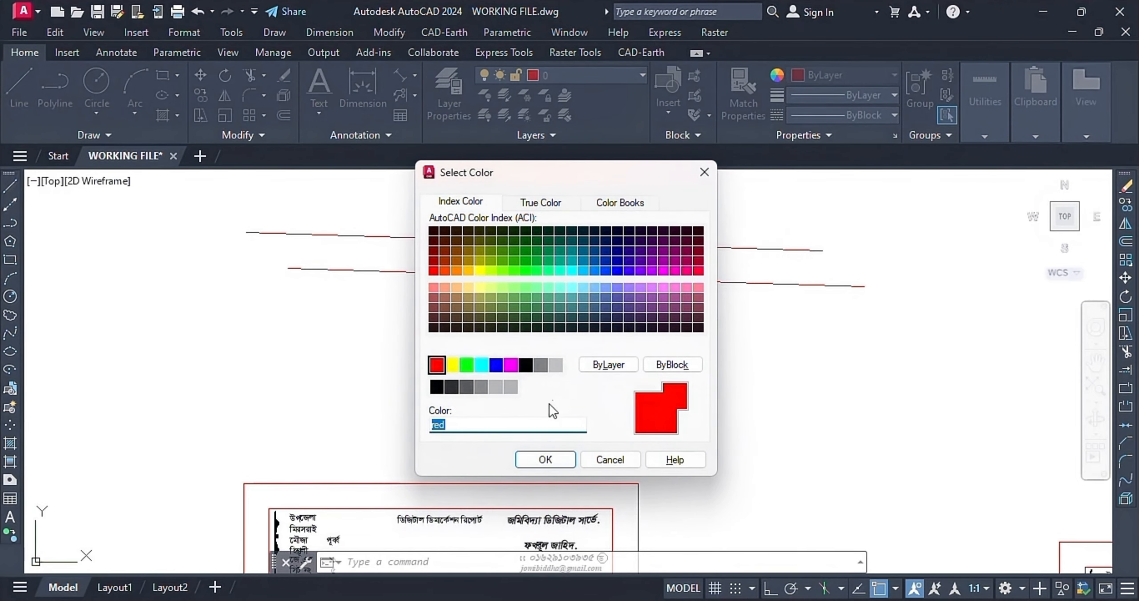
pyautogui.click(467, 364)
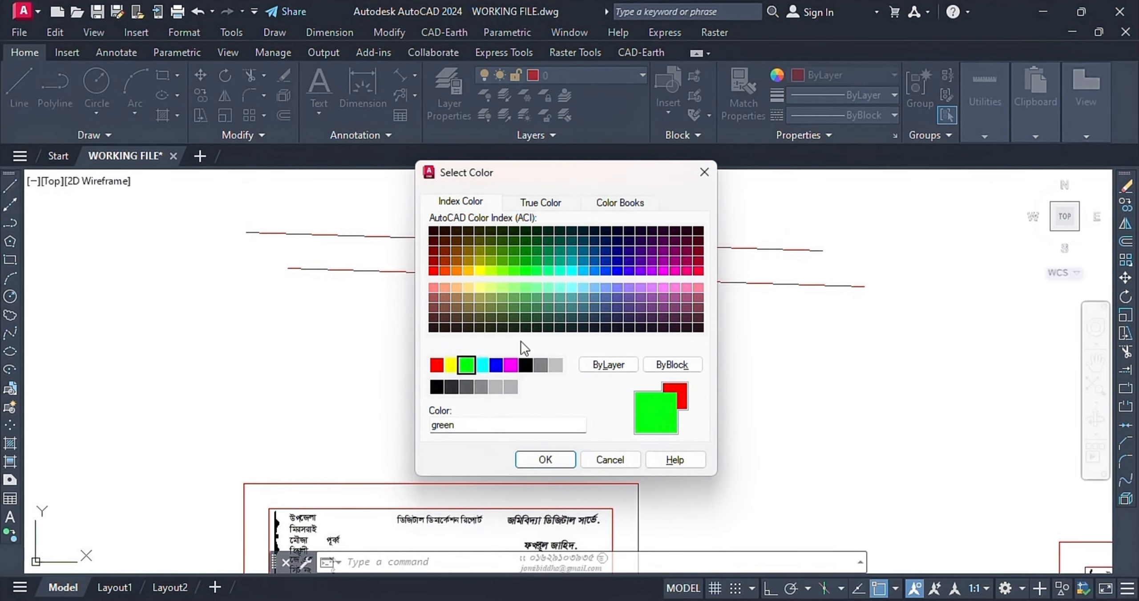
pyautogui.click(548, 460)
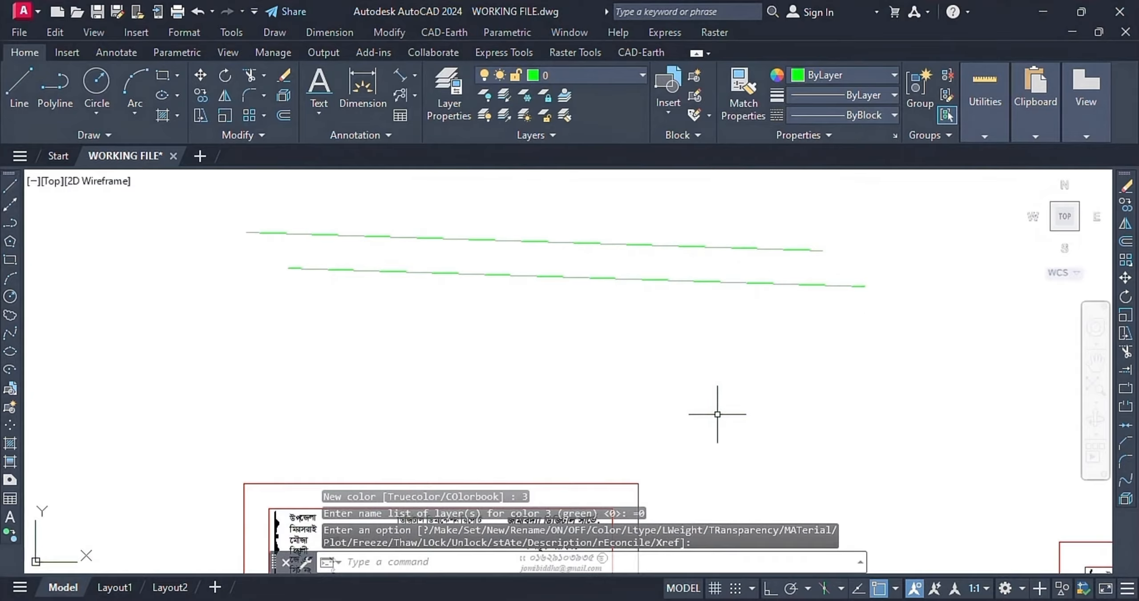
pyautogui.scroll(-5, 720, 406)
pyautogui.scroll(4, 682, 387)
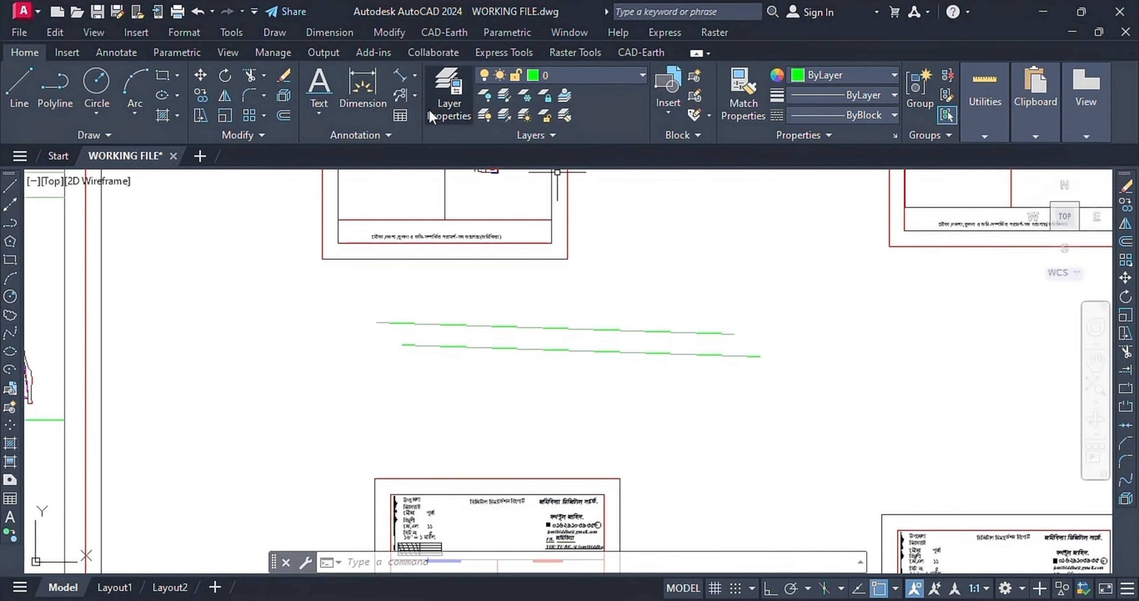
# Set the current object color to Blue, overriding ByLayer for new objects
pyautogui.click(894, 75)
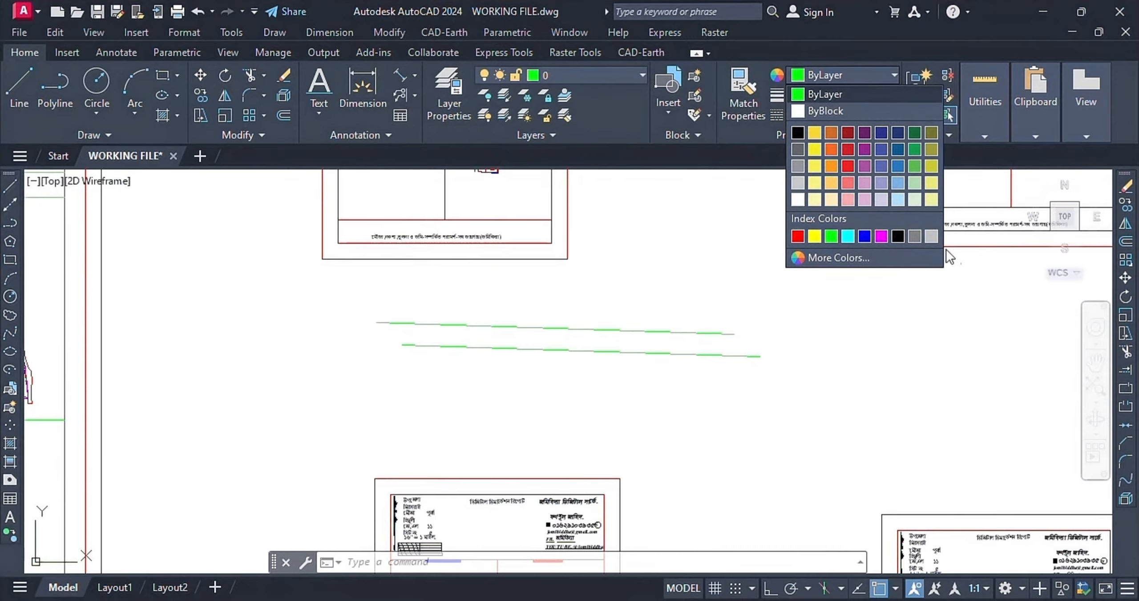
pyautogui.click(915, 358)
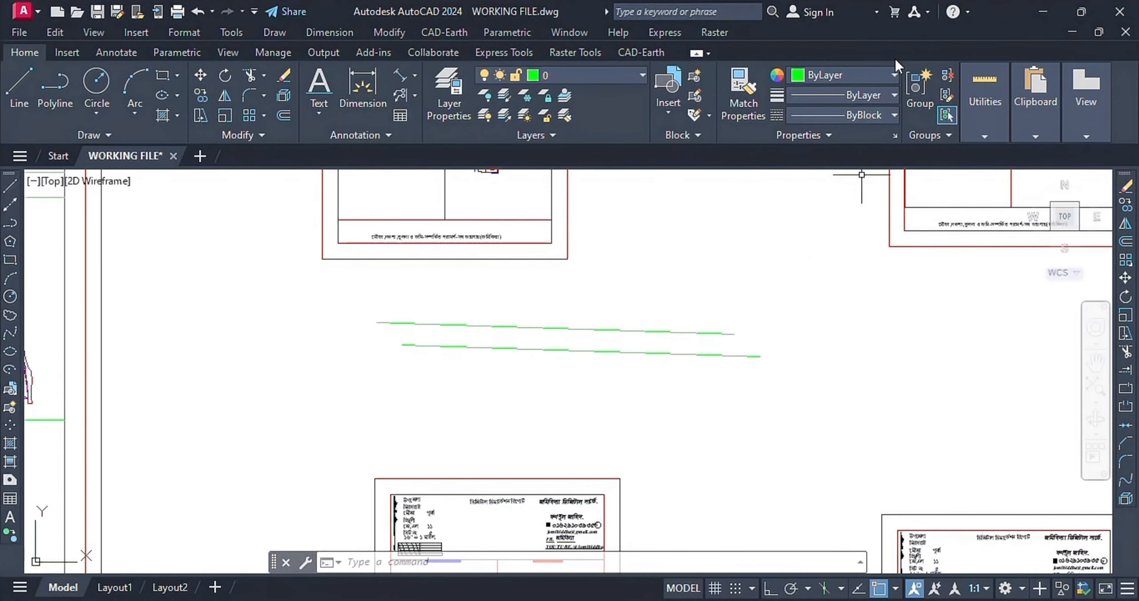
pyautogui.click(891, 75)
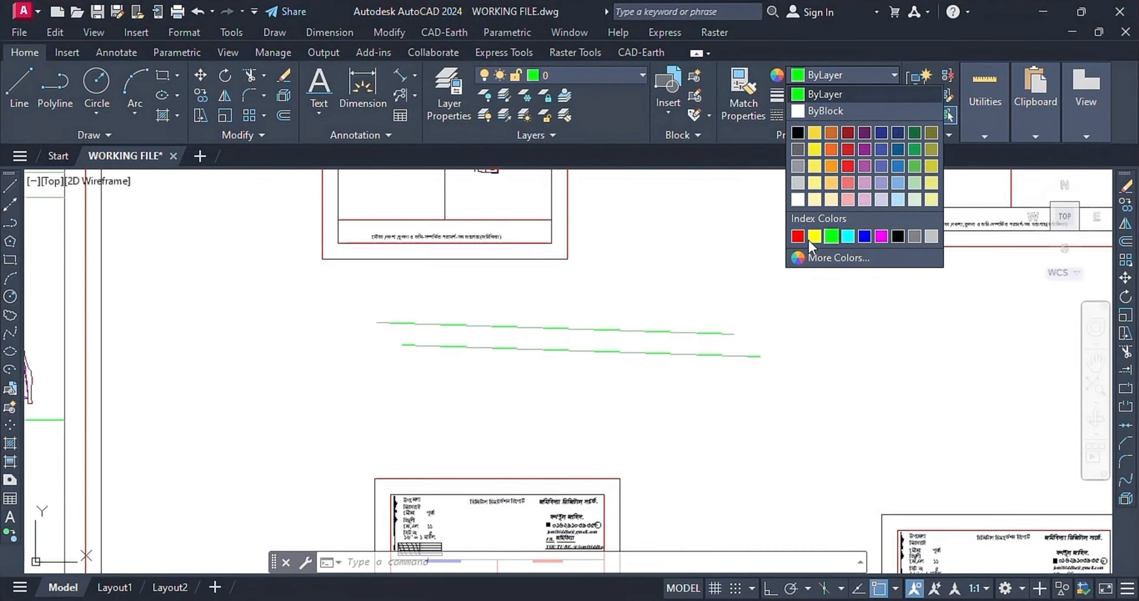
pyautogui.click(864, 236)
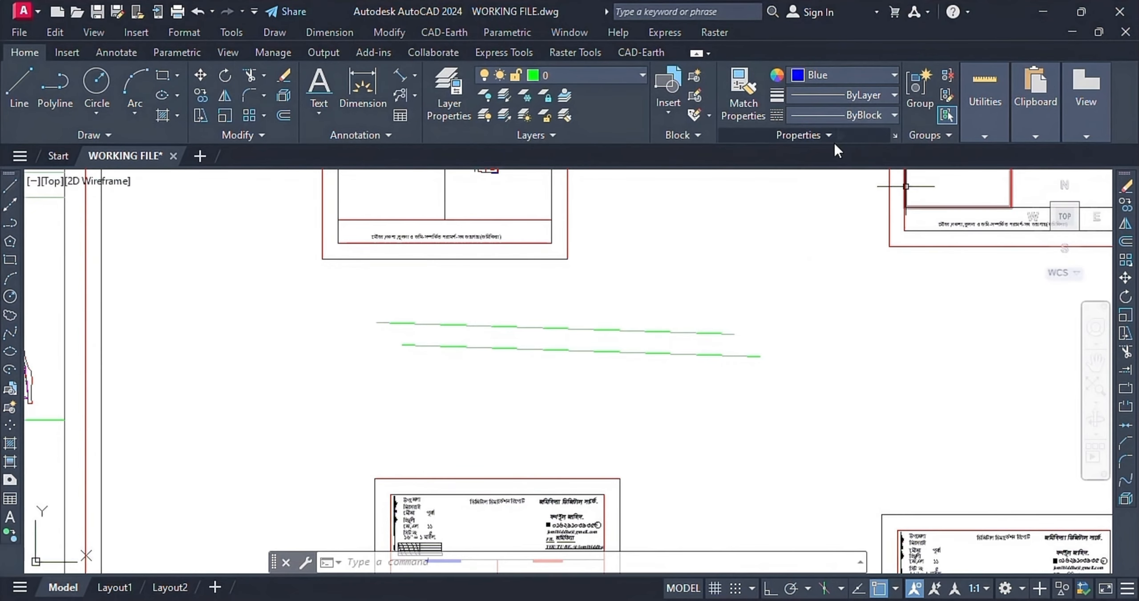
# Draw a closed four-sided polyline in the blank area above the east end of the green lines
pyautogui.click(73, 98)
pyautogui.click(672, 237)
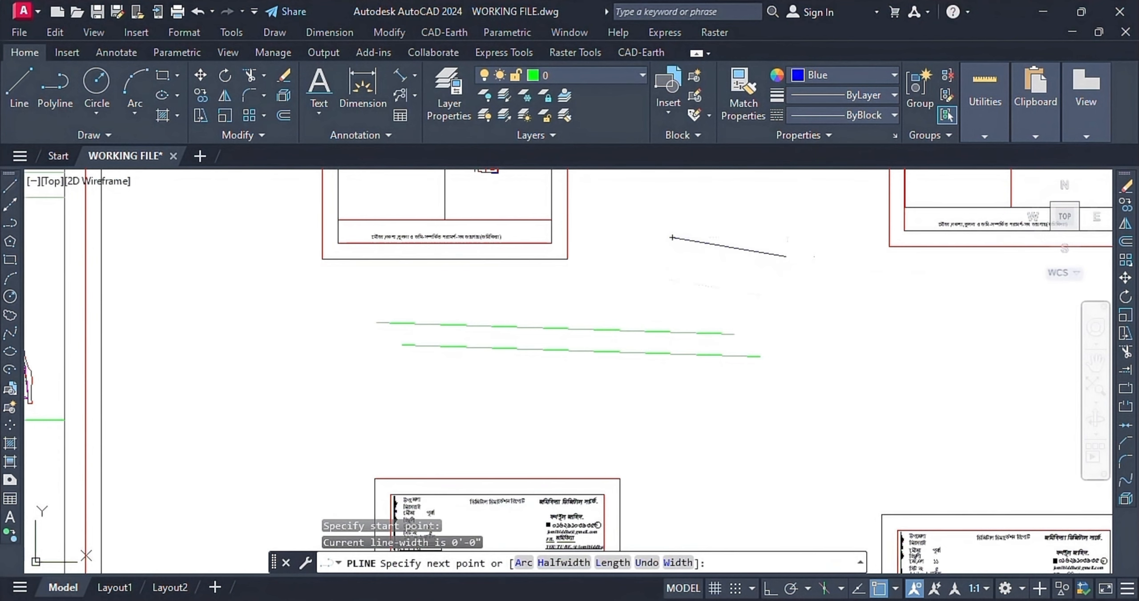
pyautogui.click(786, 256)
pyautogui.click(723, 287)
pyautogui.click(627, 270)
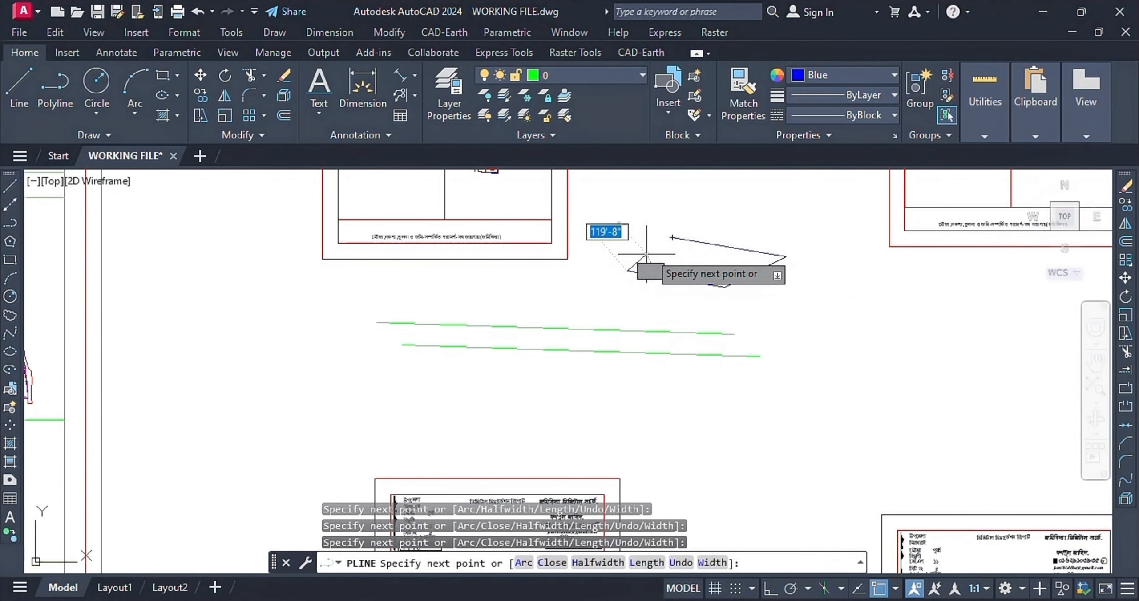
pyautogui.click(678, 241)
pyautogui.rightClick(798, 294)
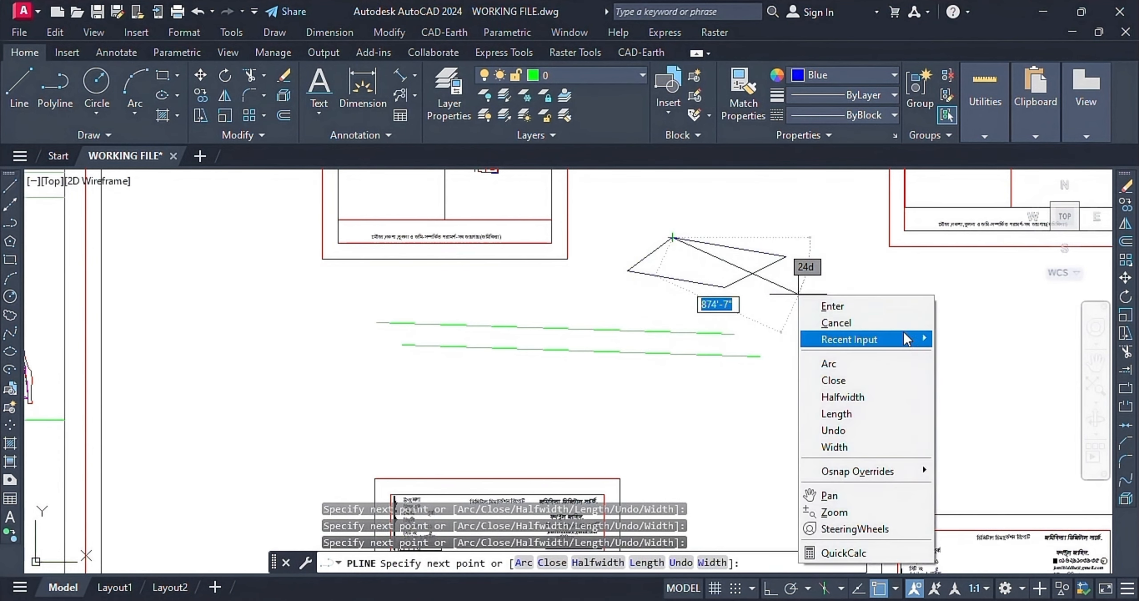
pyautogui.click(887, 310)
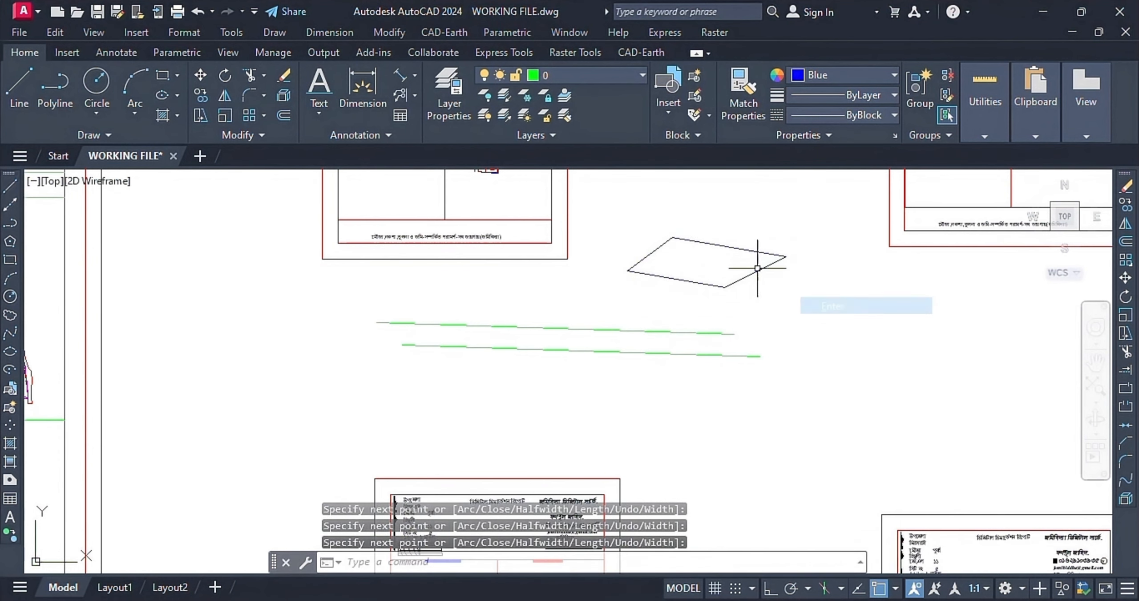
# Set the current lineweight for new objects to 0.70 mm
pyautogui.click(894, 95)
pyautogui.scroll(-2, 863, 267)
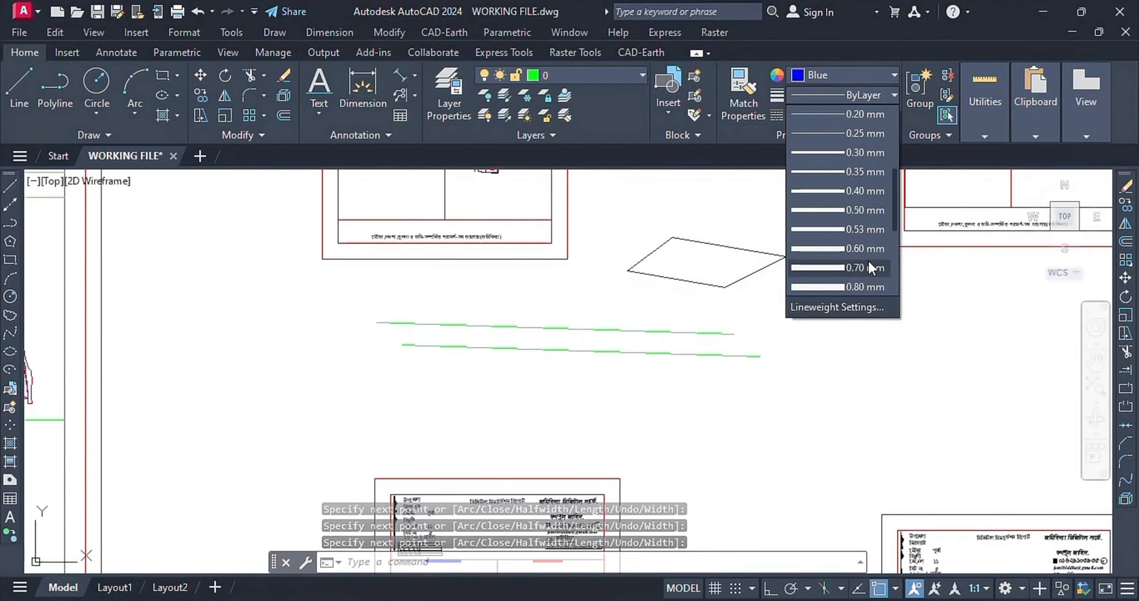
pyautogui.click(845, 262)
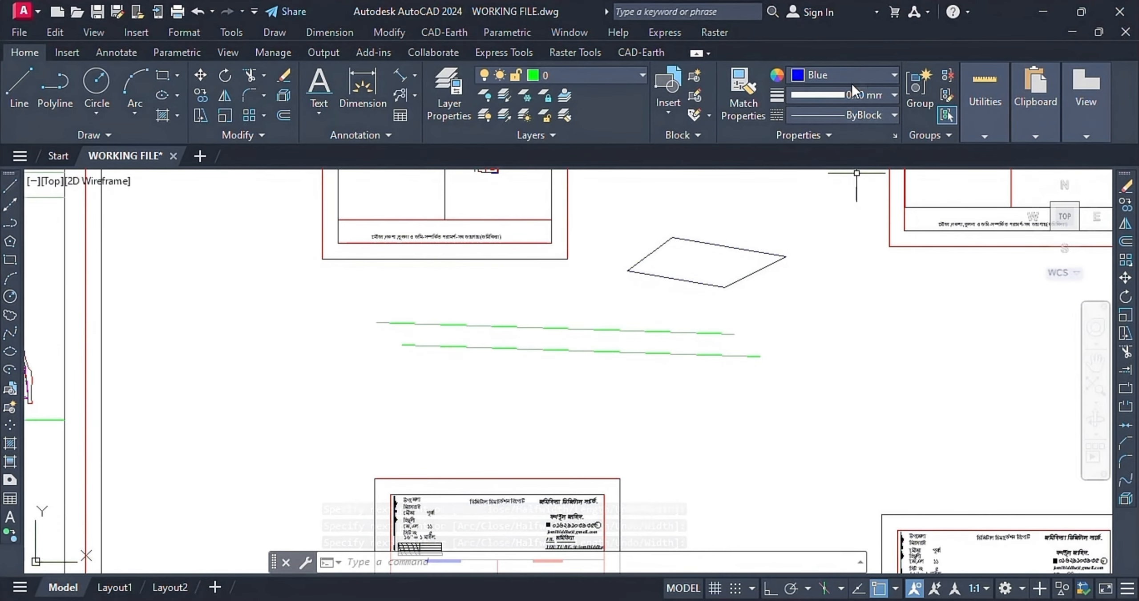
# Draw a closed triangular polyline just east of the two green lines' ends and inspect its edges
pyautogui.click(42, 95)
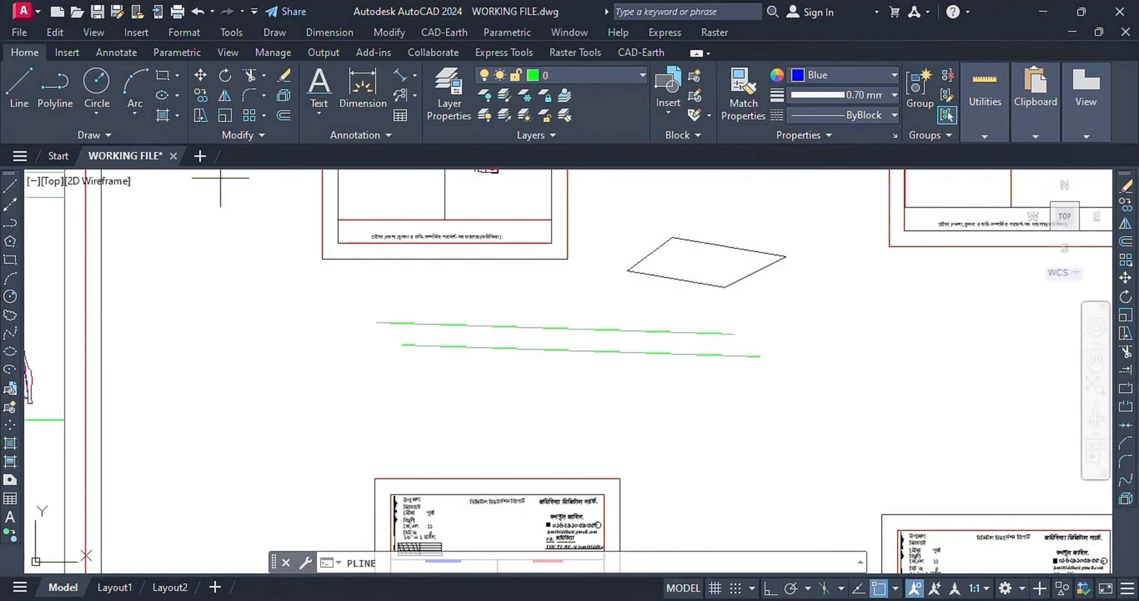
pyautogui.click(776, 331)
pyautogui.click(854, 358)
pyautogui.click(790, 385)
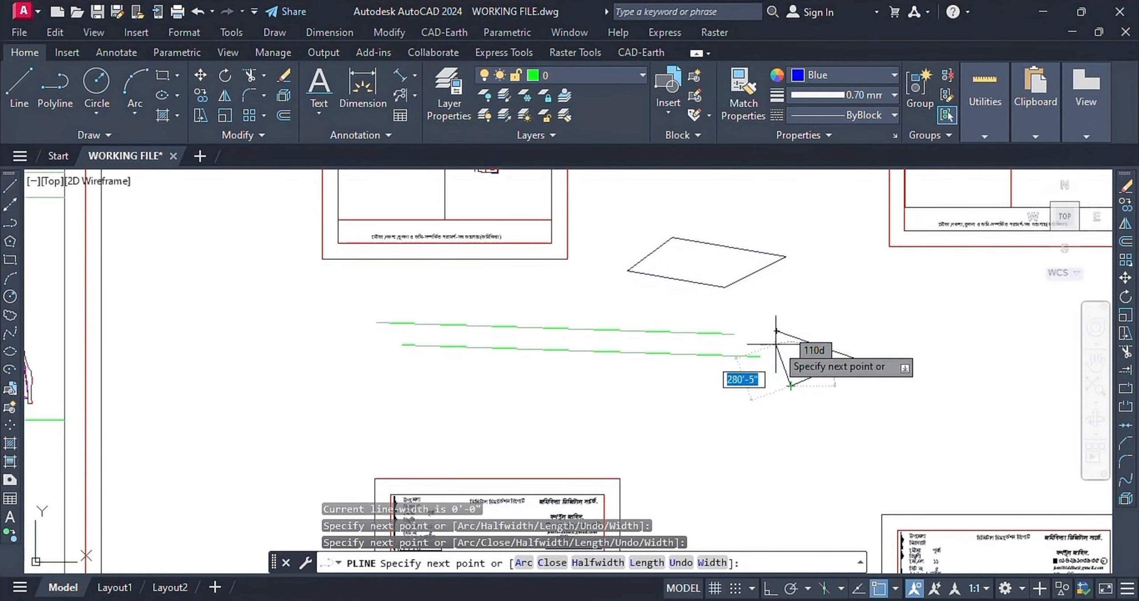
pyautogui.click(777, 331)
pyautogui.rightClick(811, 376)
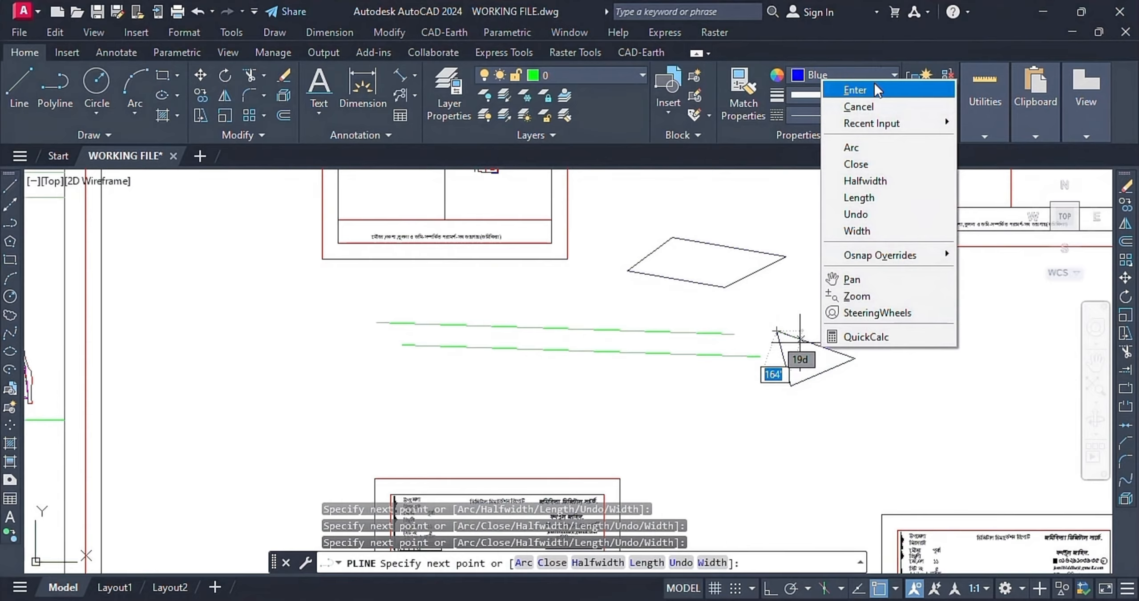
pyautogui.click(865, 91)
pyautogui.scroll(9, 796, 358)
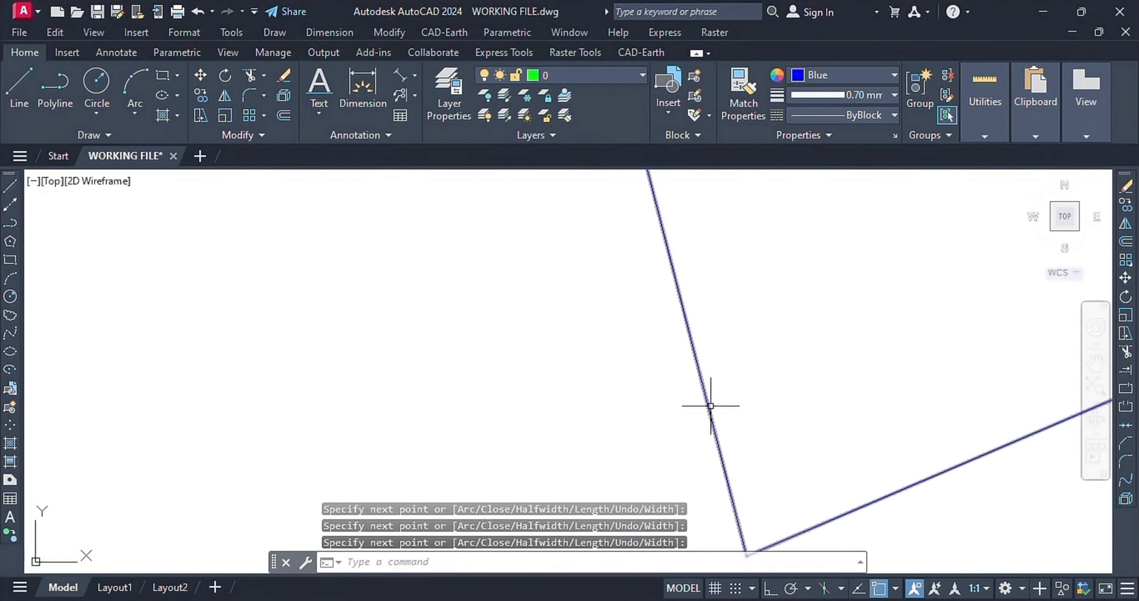
pyautogui.scroll(-1, 751, 339)
# Select the triangular polyline and set its lineweight to ByLayer
pyautogui.click(707, 408)
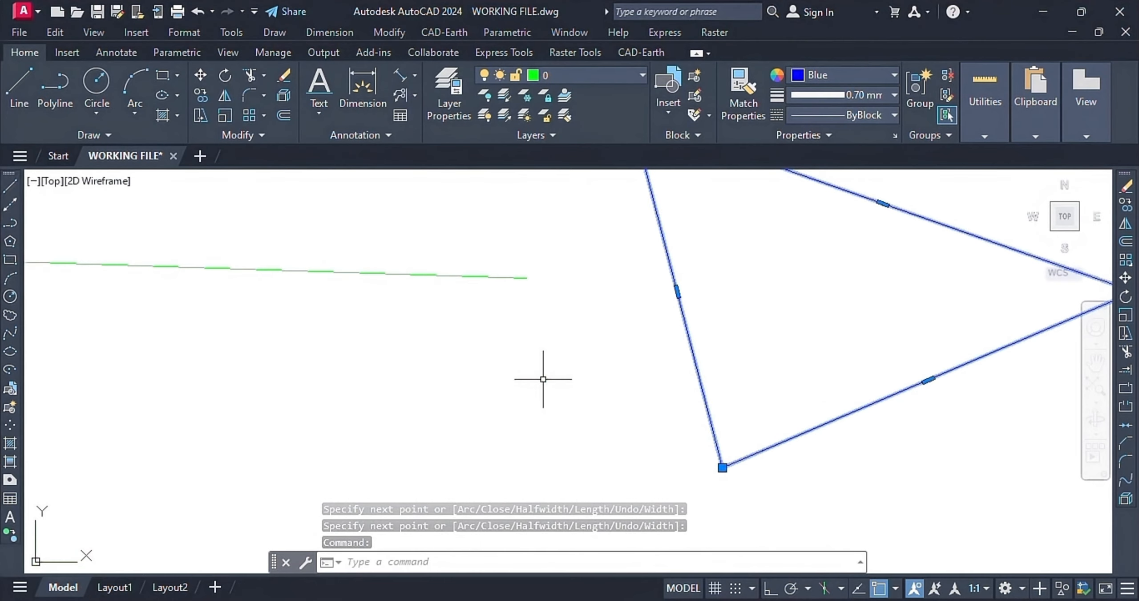
pyautogui.scroll(-4, 601, 386)
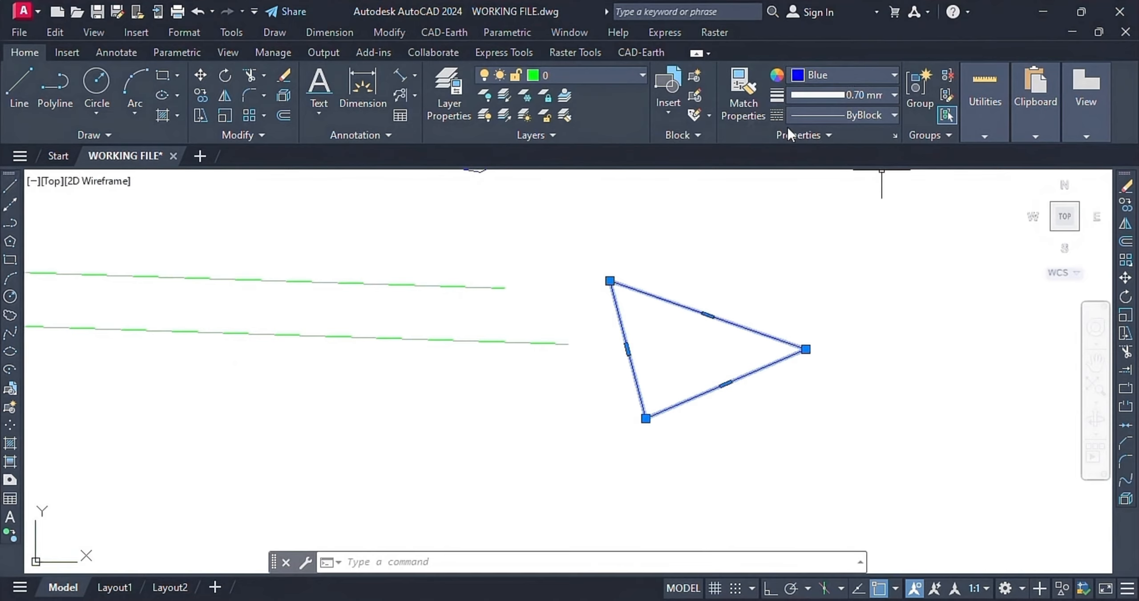
pyautogui.click(669, 117)
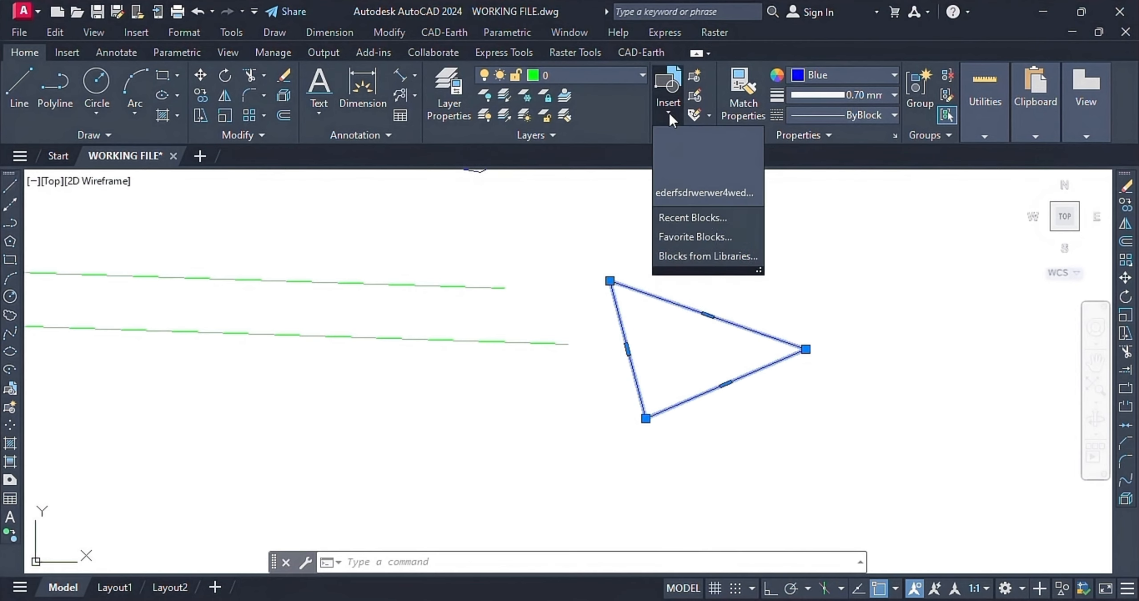
pyautogui.click(930, 322)
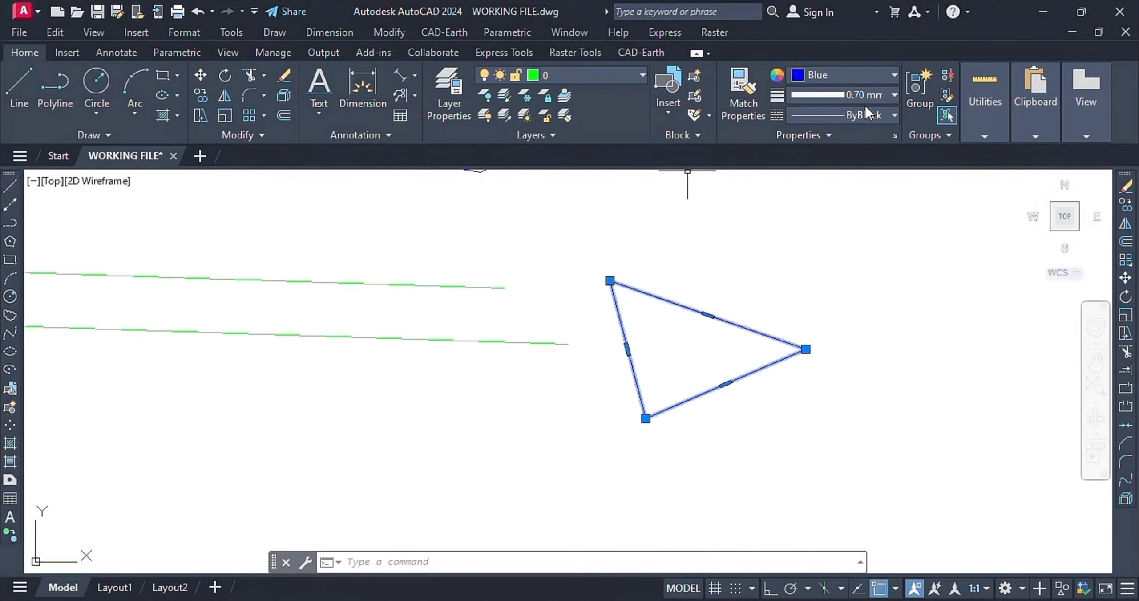
pyautogui.click(894, 94)
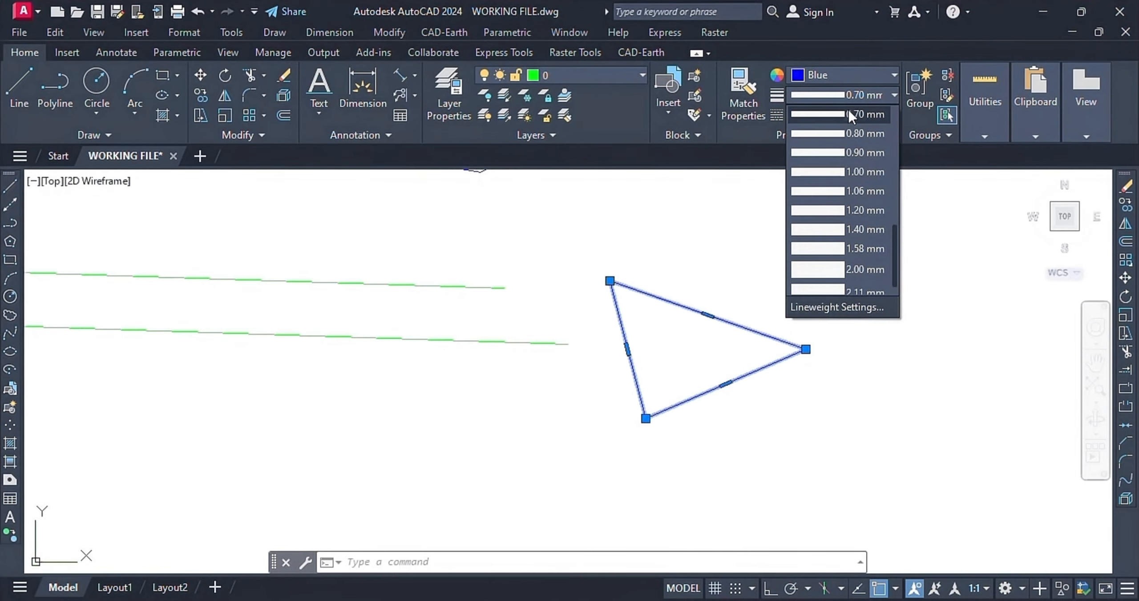
pyautogui.scroll(2, 884, 173)
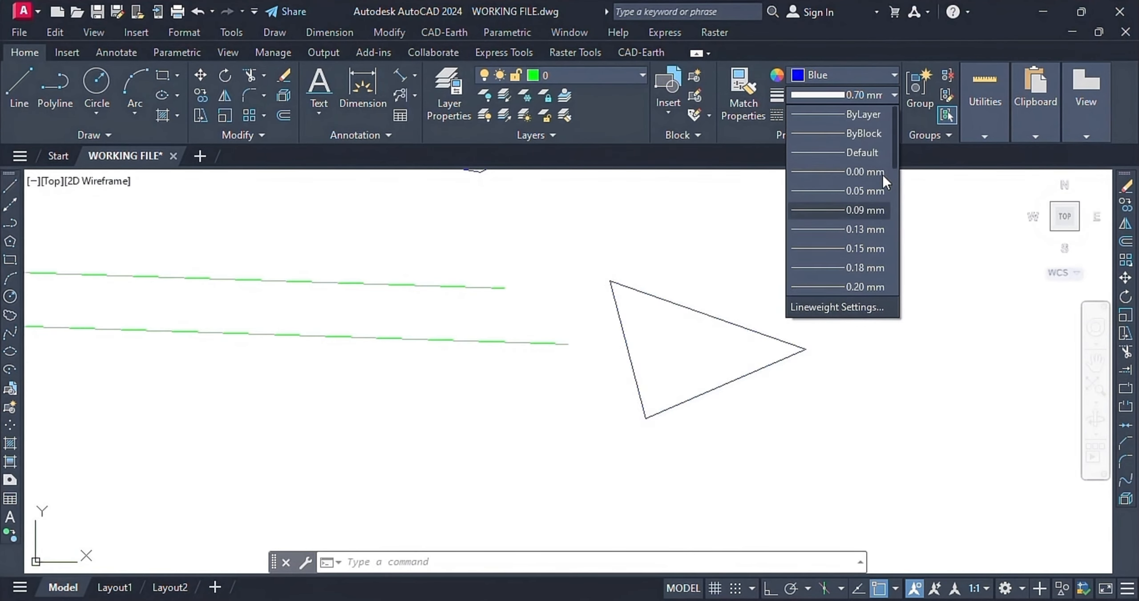
pyautogui.click(864, 111)
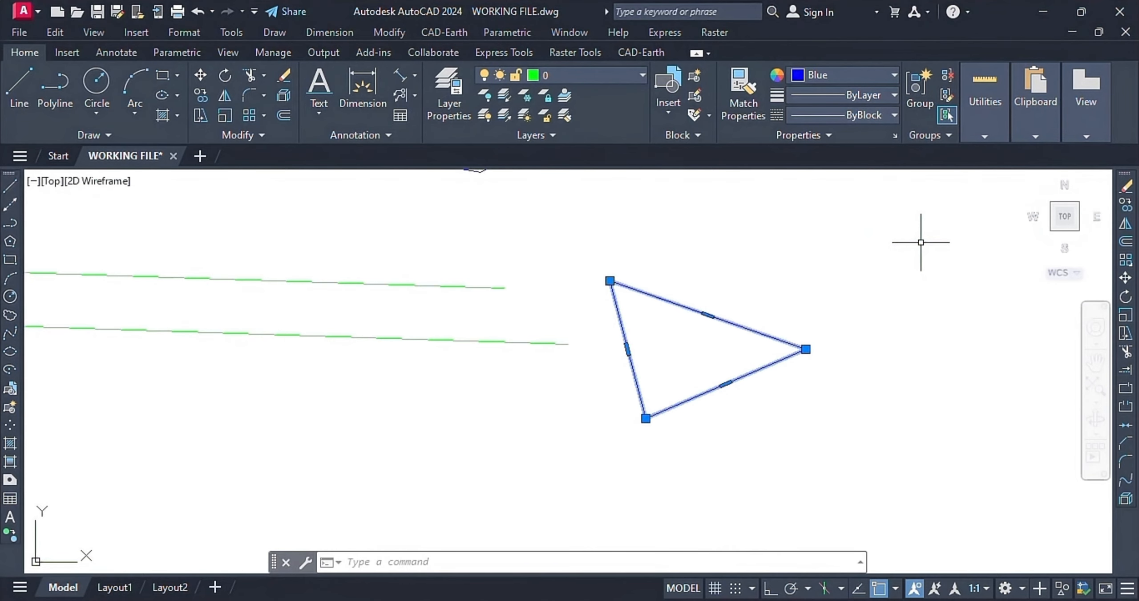
# Deselect the triangular polyline
pyautogui.click(905, 243)
pyautogui.click(885, 243)
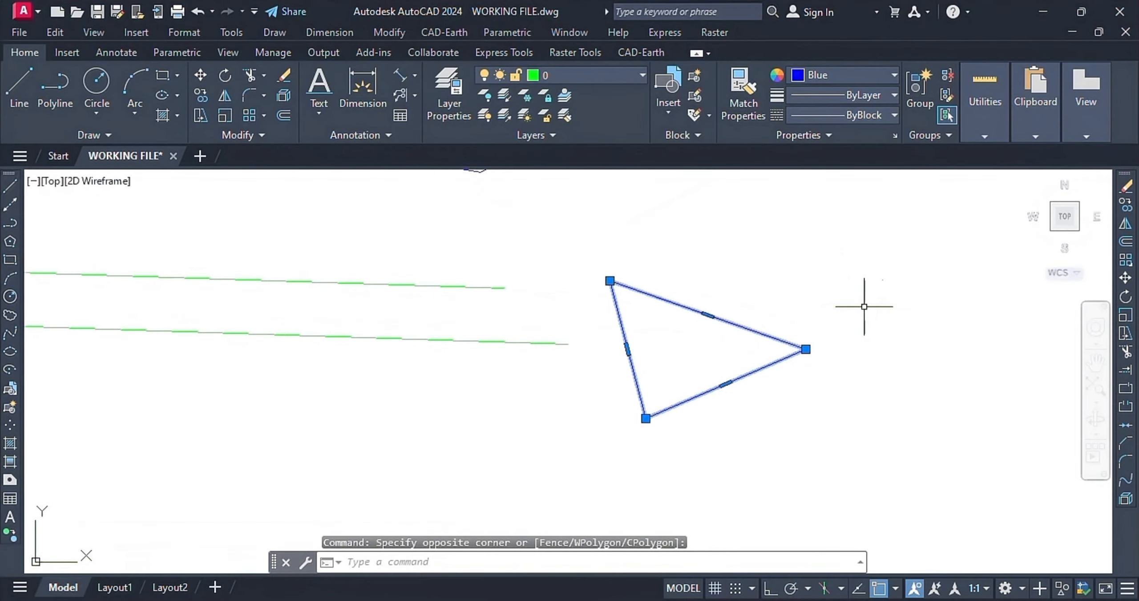
pyautogui.scroll(-4, 868, 307)
pyautogui.scroll(4, 820, 363)
pyautogui.rightClick(822, 364)
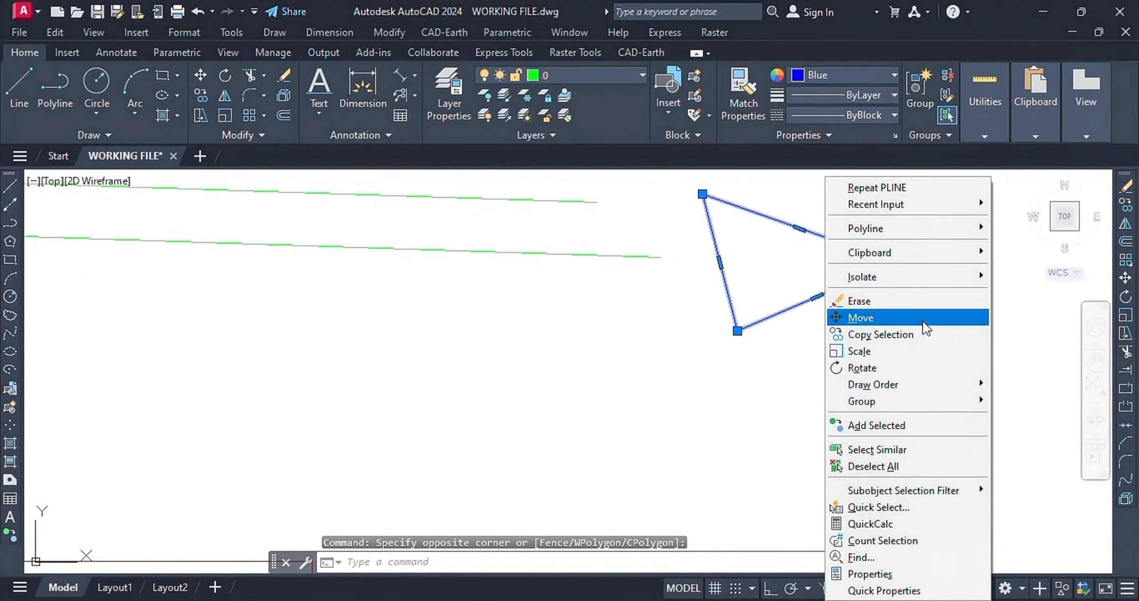
pyautogui.click(867, 464)
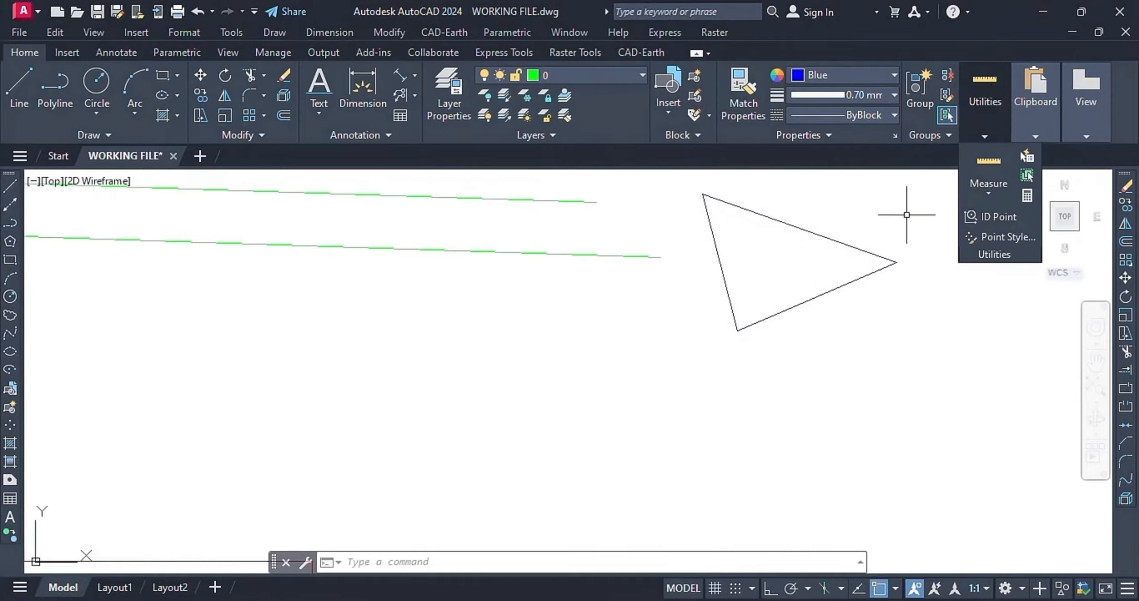
# Select the triangular polyline and inspect its side lengths and corner angles with the Quick measuring mode
pyautogui.scroll(4, 784, 239)
pyautogui.scroll(-4, 655, 317)
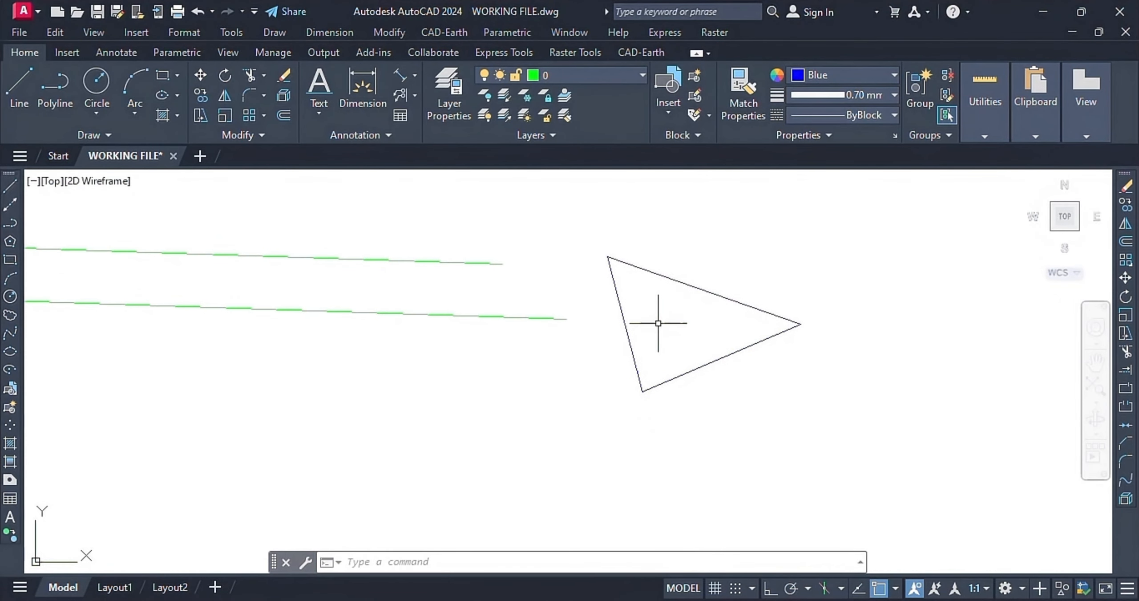
pyautogui.click(745, 221)
pyautogui.click(599, 448)
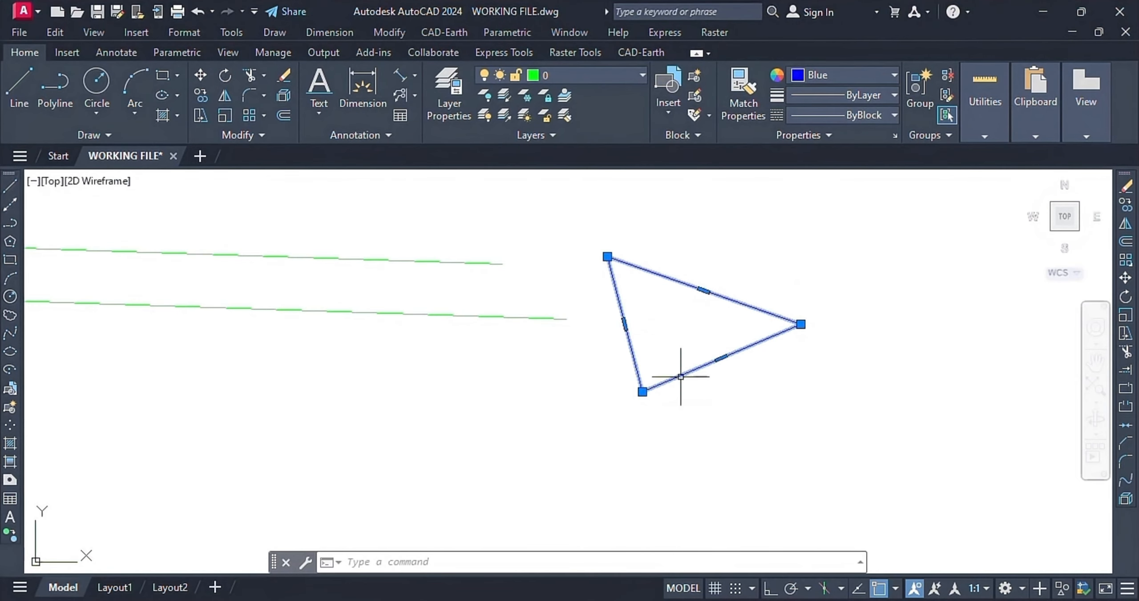
pyautogui.click(887, 342)
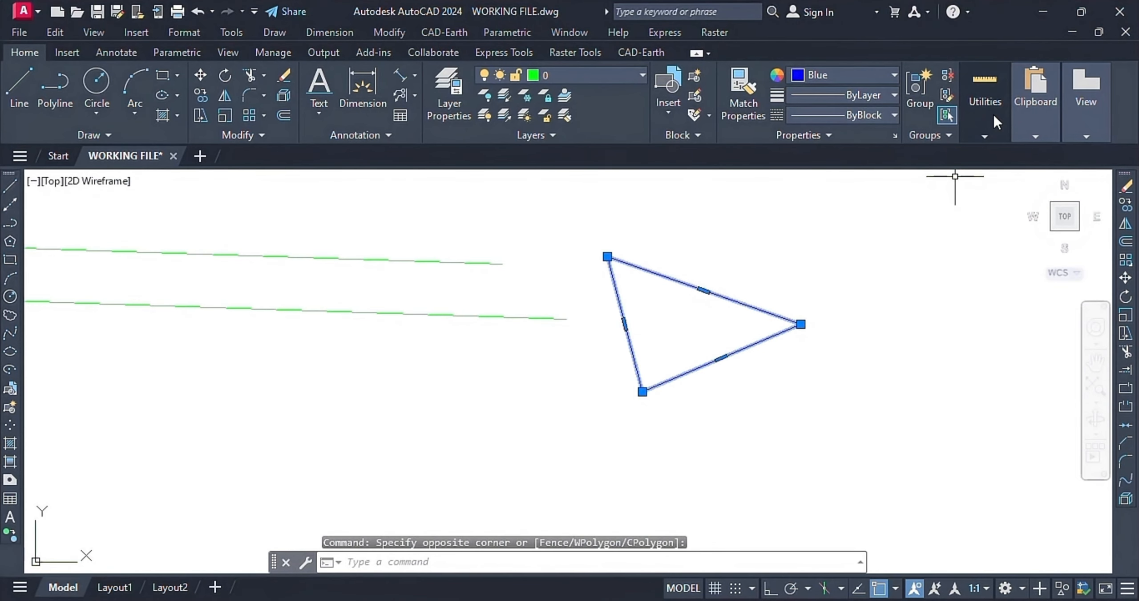
pyautogui.click(987, 89)
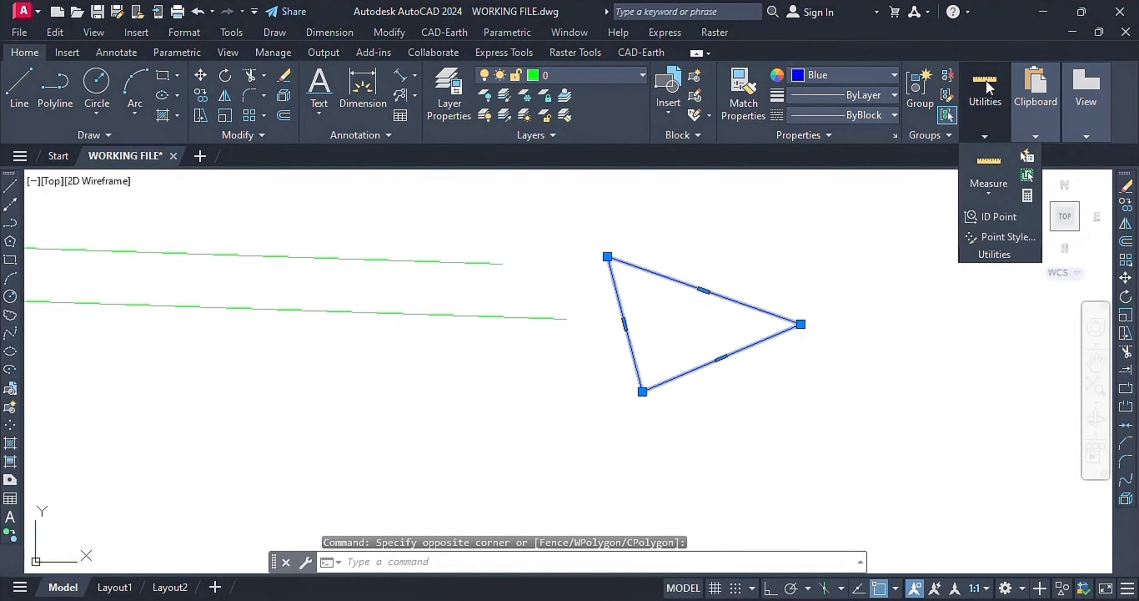
pyautogui.click(989, 168)
pyautogui.scroll(2, 655, 393)
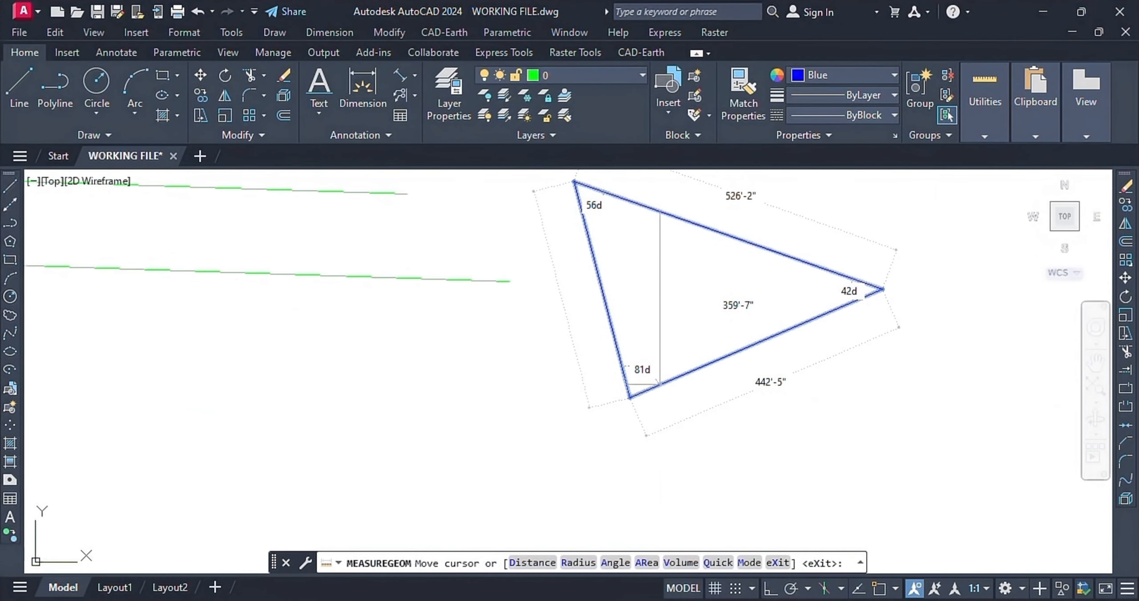
pyautogui.scroll(-2, 725, 431)
# Measure the enclosed area and perimeter of the triangle with Quick measuring, and end the measurement
pyautogui.click(986, 86)
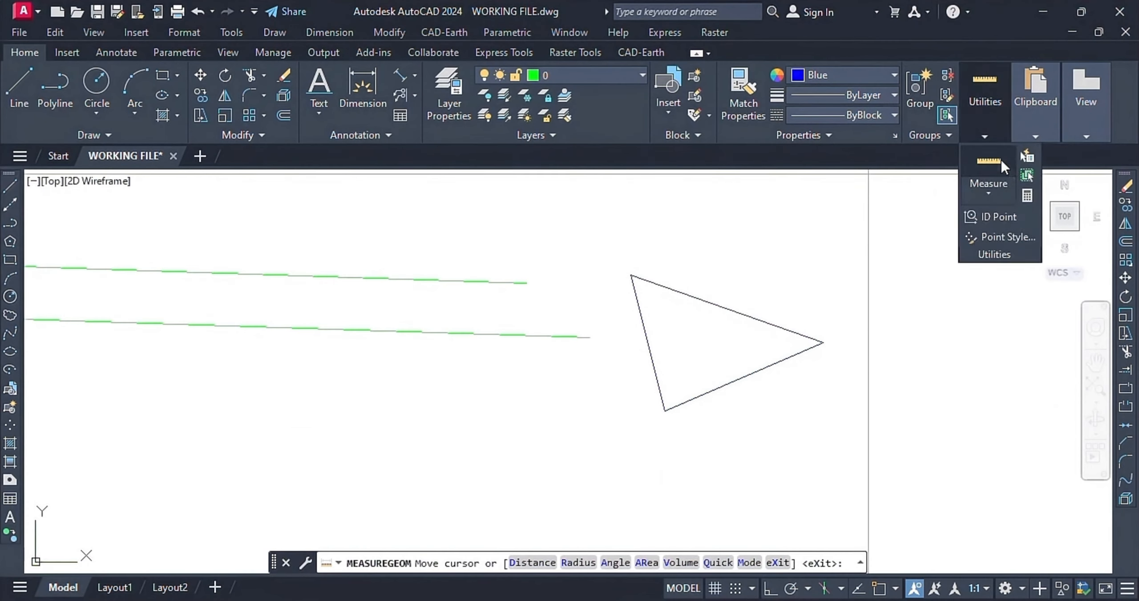
pyautogui.click(992, 165)
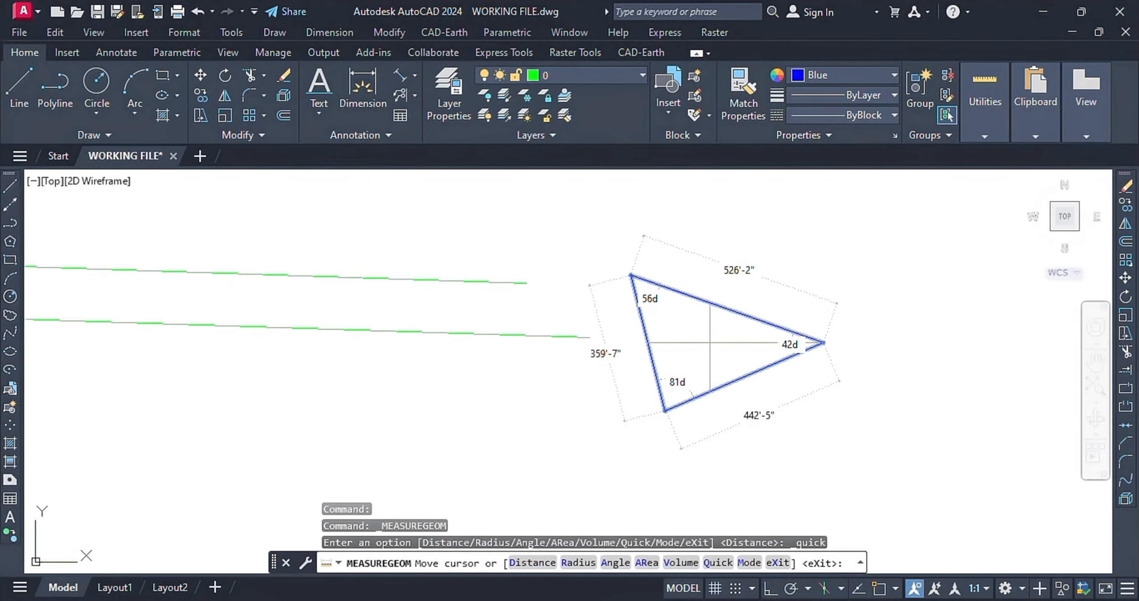
pyautogui.click(697, 350)
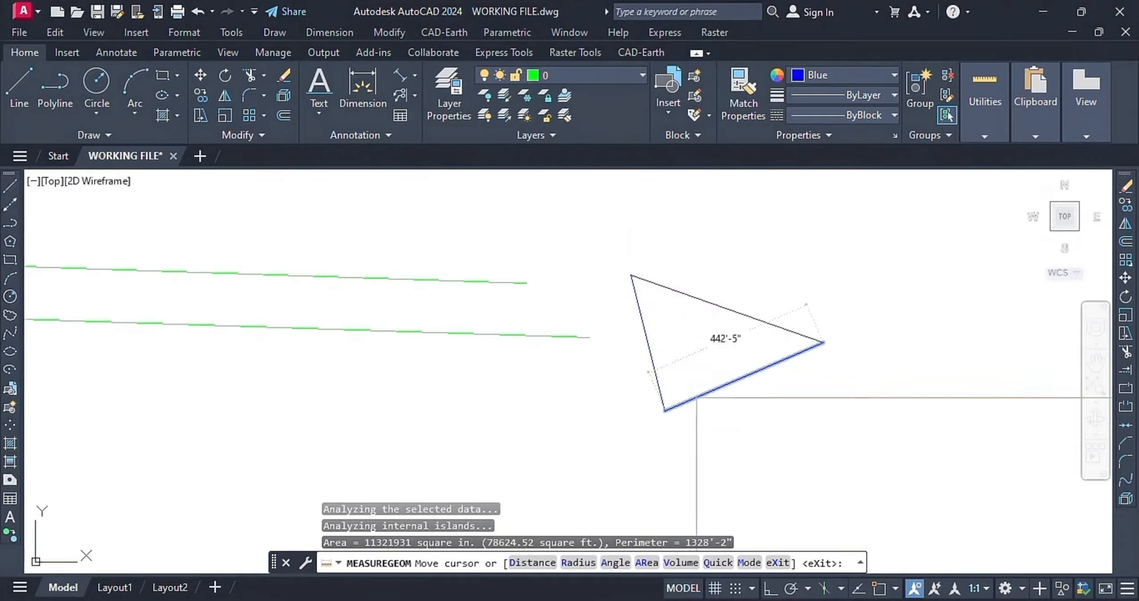
pyautogui.rightClick(695, 299)
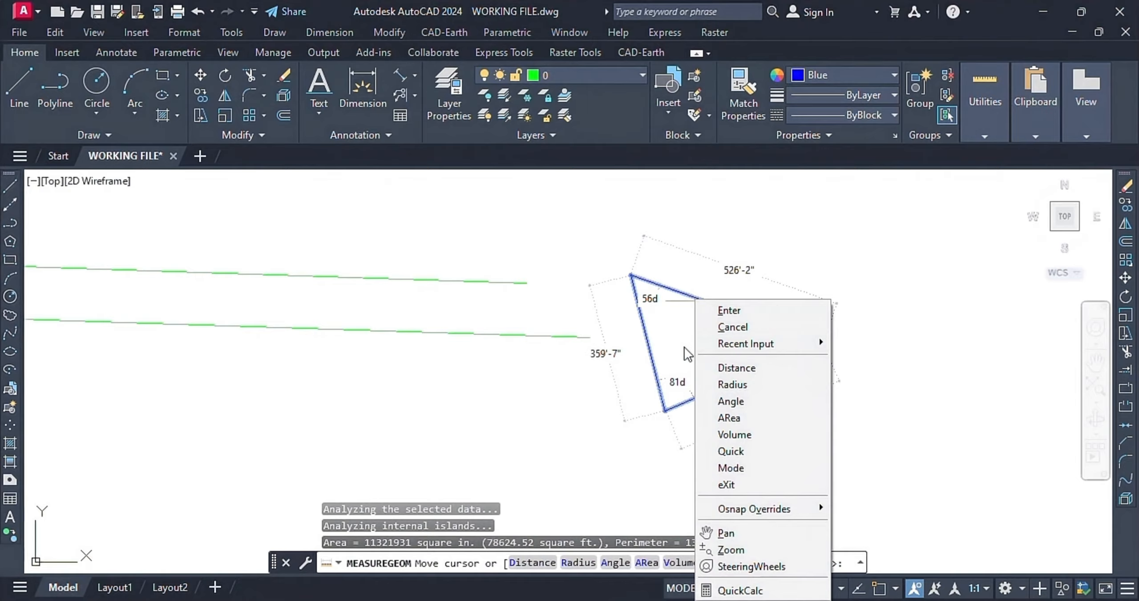
pyautogui.click(755, 325)
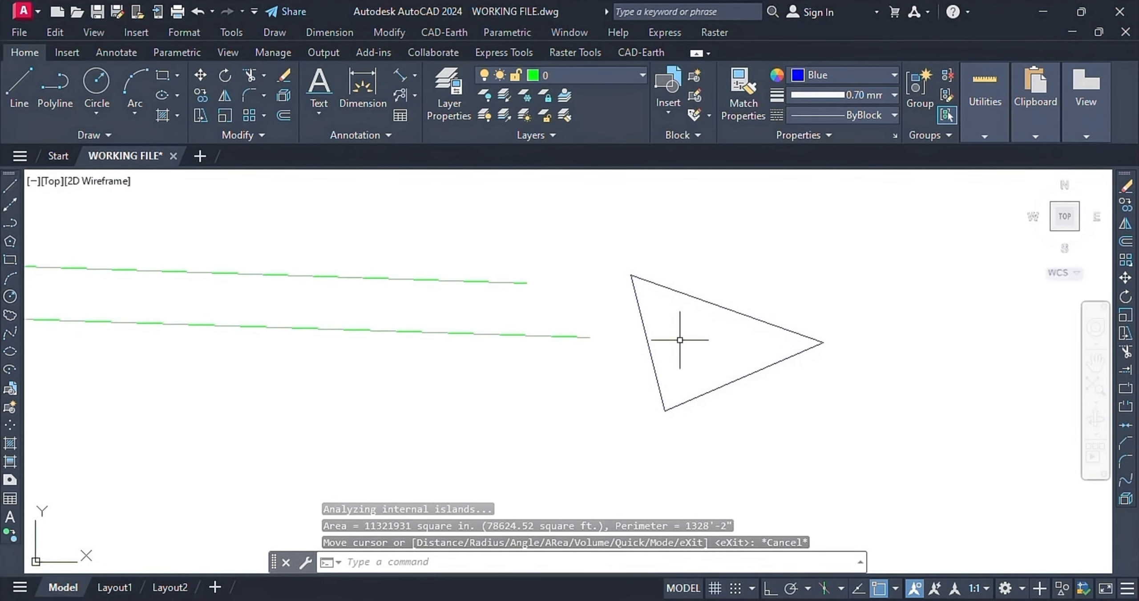
# Look over the survey sheets surrounding the triangle, ending at the report sheet directly below the two green lines
pyautogui.scroll(-2, 685, 363)
pyautogui.scroll(-2, 790, 391)
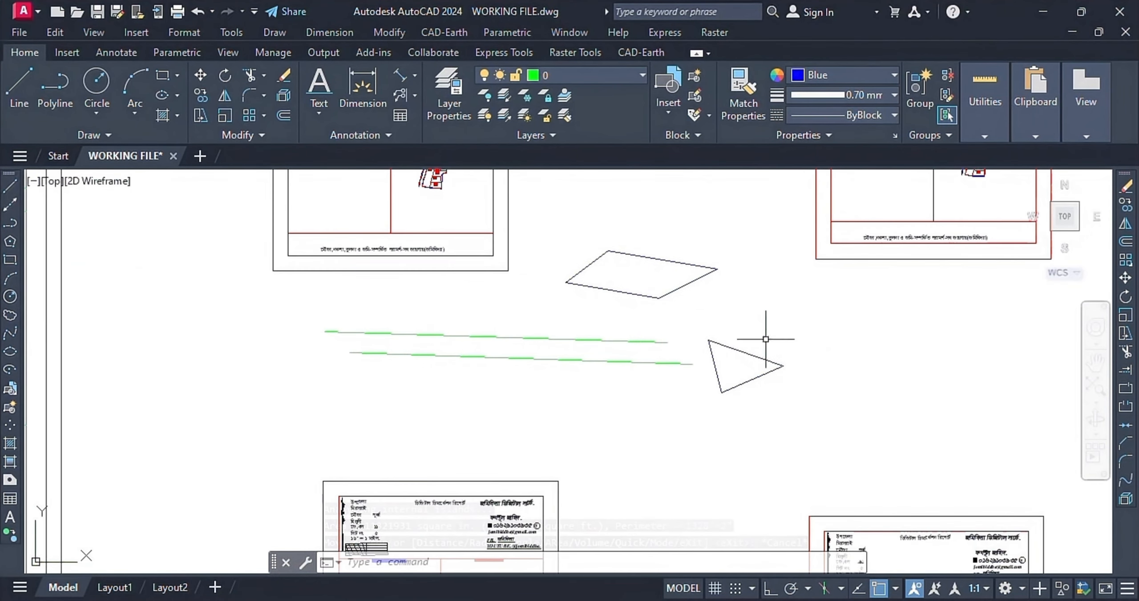
pyautogui.moveTo(976, 83)
pyautogui.scroll(-5, 832, 383)
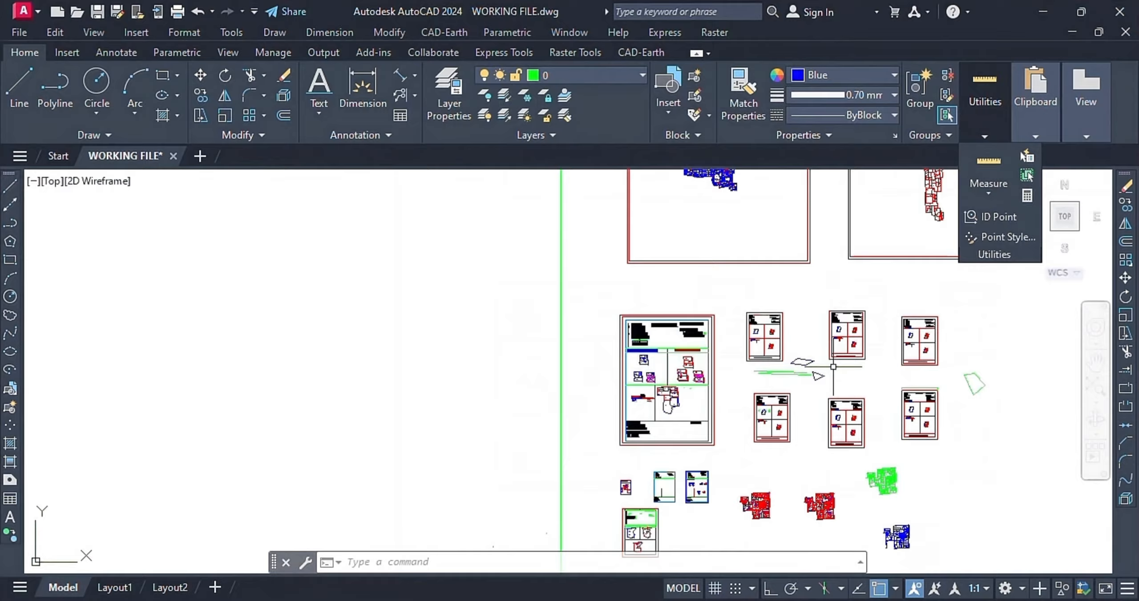
pyautogui.scroll(-4, 774, 486)
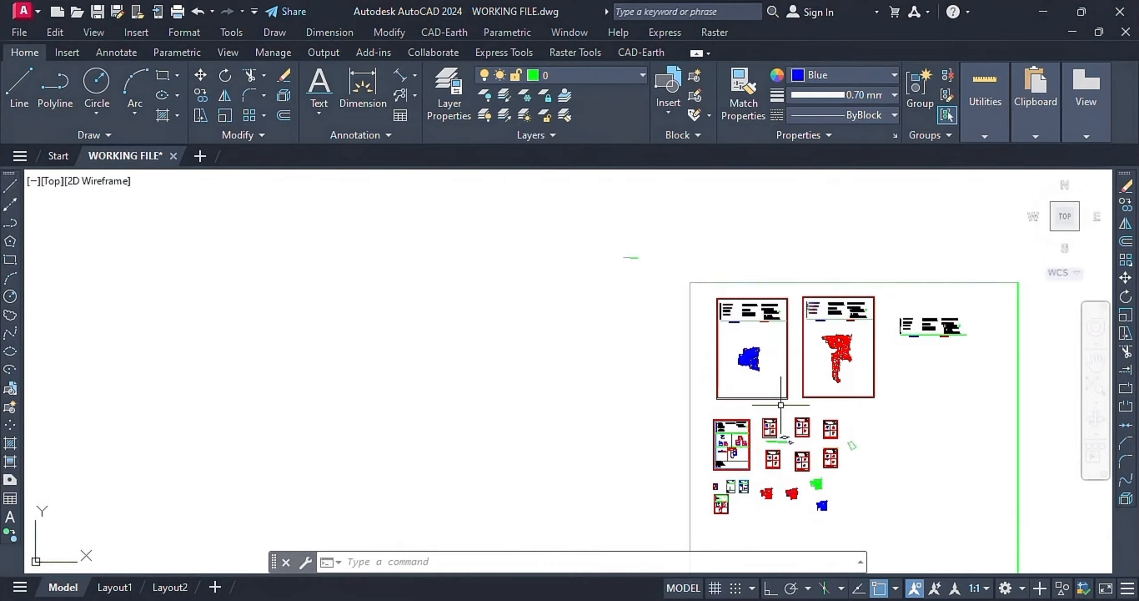
pyautogui.scroll(10, 734, 487)
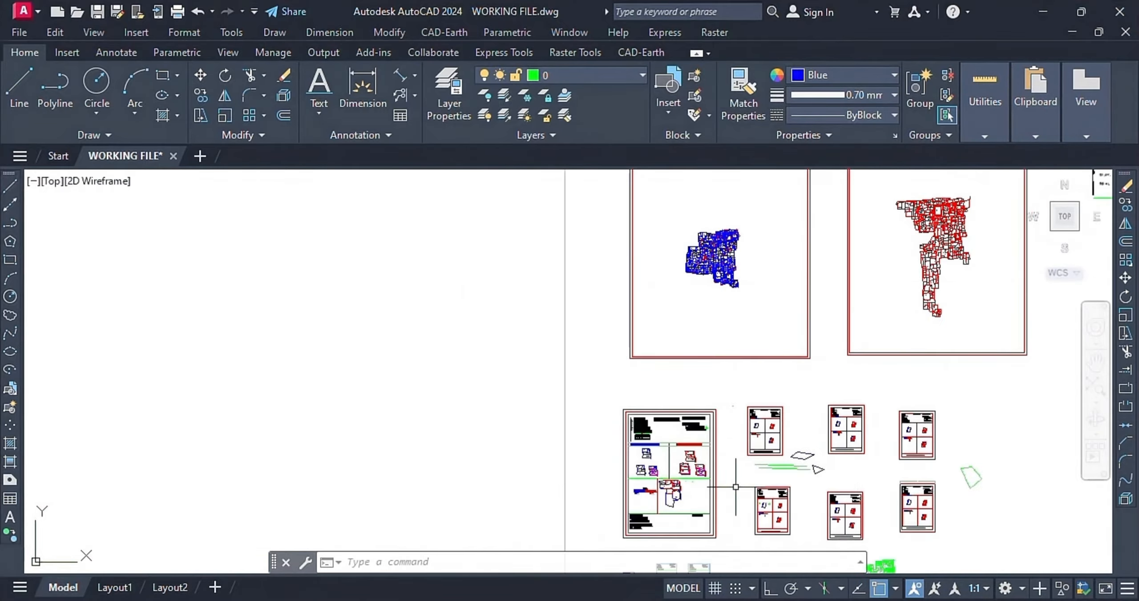
pyautogui.scroll(-5, 568, 429)
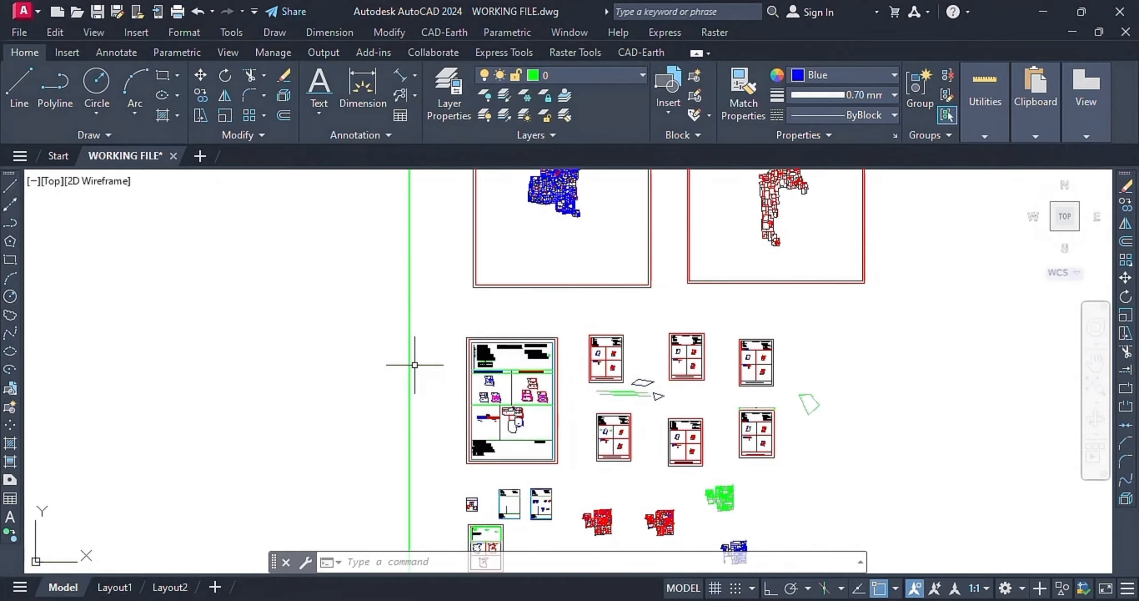
pyautogui.scroll(4, 654, 443)
pyautogui.scroll(-3, 672, 449)
pyautogui.scroll(7, 695, 458)
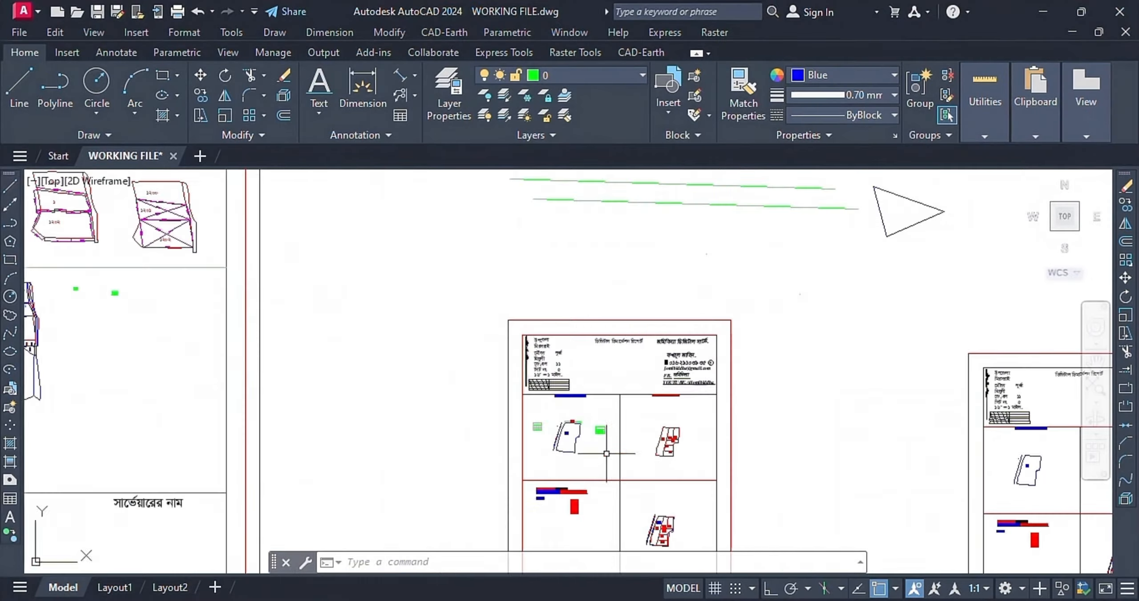
# Try to measure the enclosed area of the blue-outlined plot on the report sheet below the green lines with Quick measuring
pyautogui.click(984, 89)
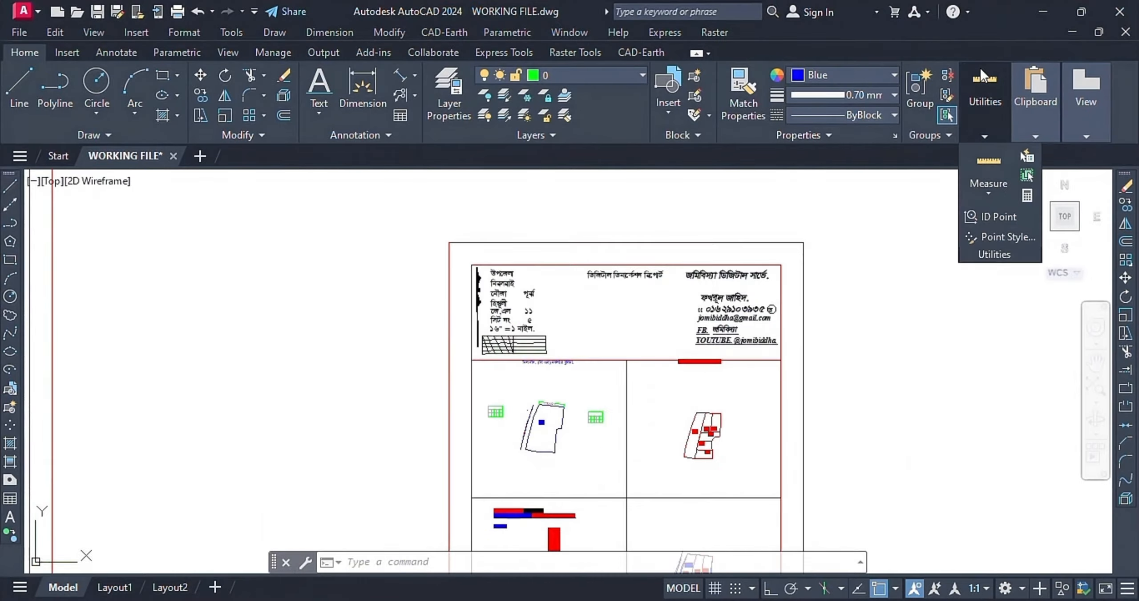
pyautogui.click(989, 167)
pyautogui.scroll(-4, 574, 458)
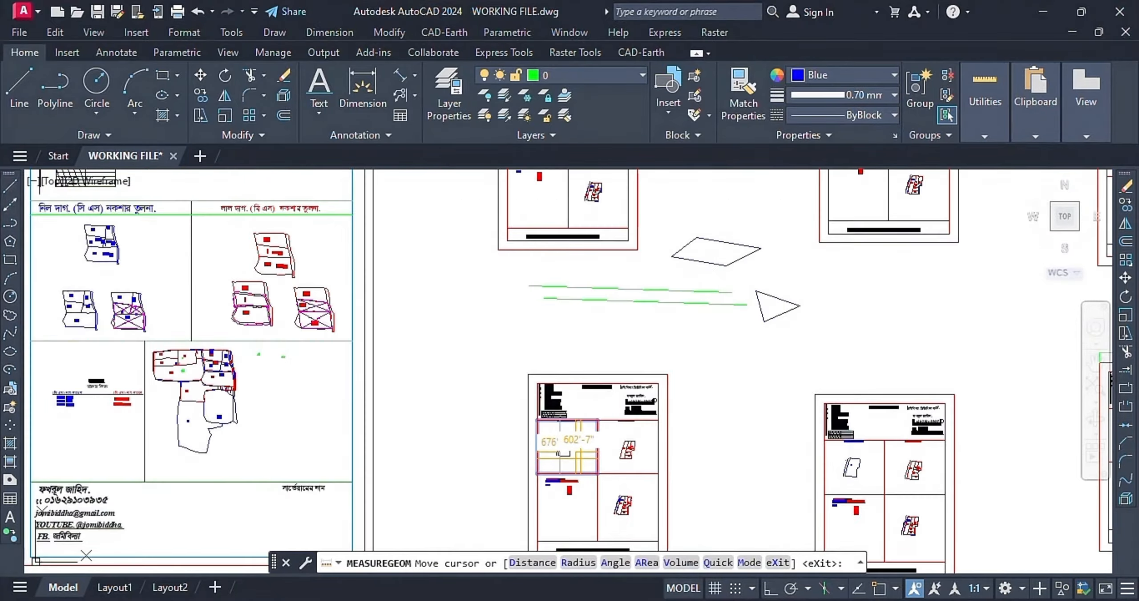
pyautogui.scroll(8, 573, 459)
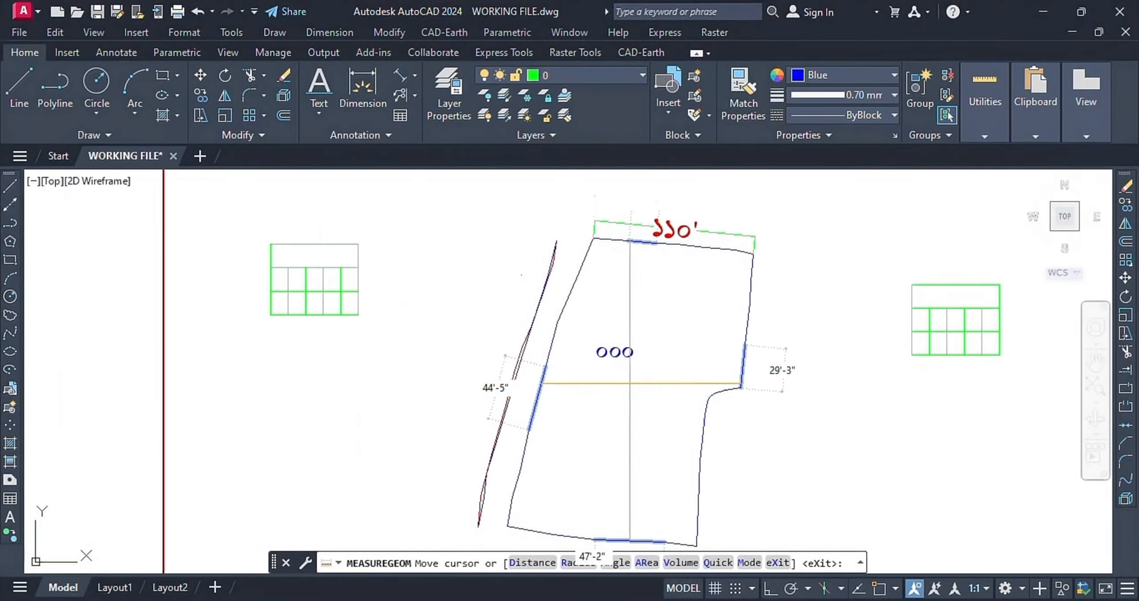
pyautogui.click(630, 382)
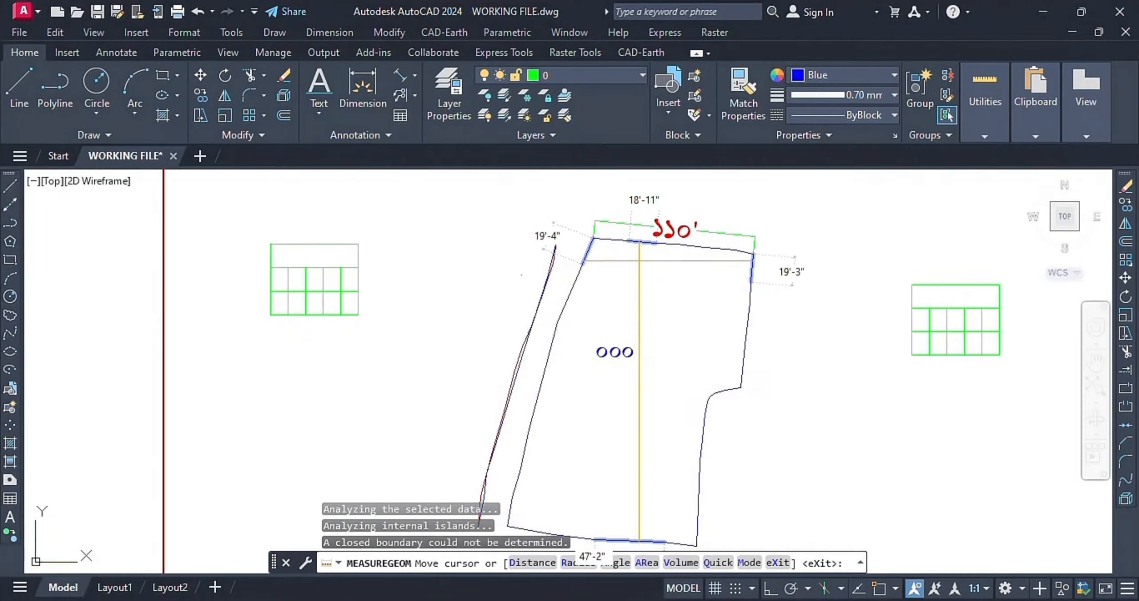
# Try to measure the enclosed areas of the subdivided red plots on the same report sheet
pyautogui.scroll(-6, 620, 285)
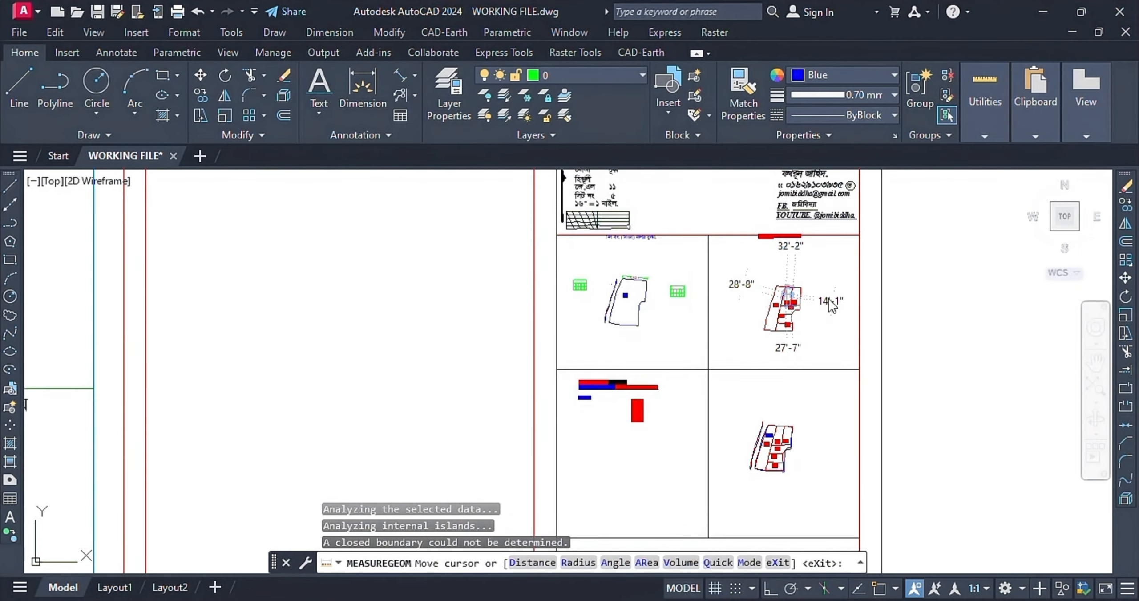
pyautogui.scroll(8, 741, 326)
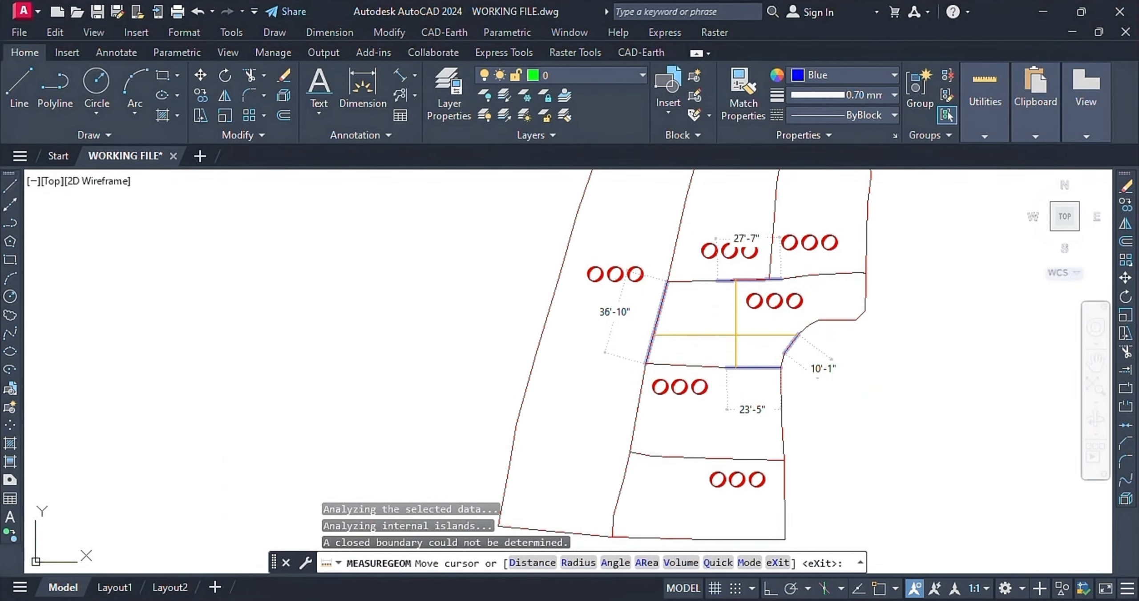
pyautogui.scroll(-3, 773, 334)
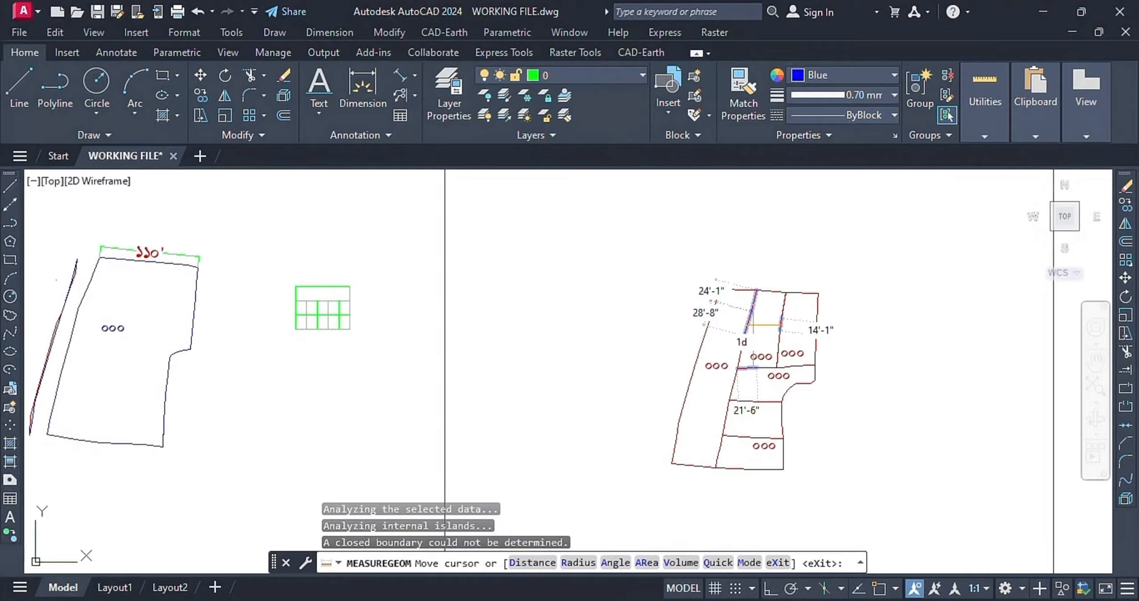
pyautogui.scroll(6, 758, 327)
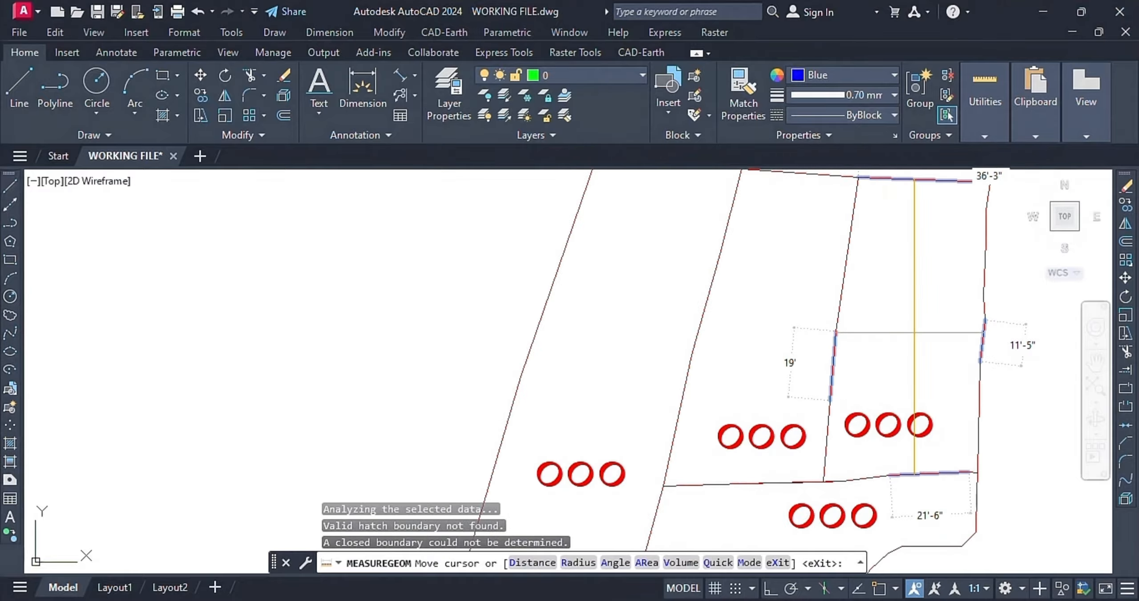
pyautogui.click(607, 360)
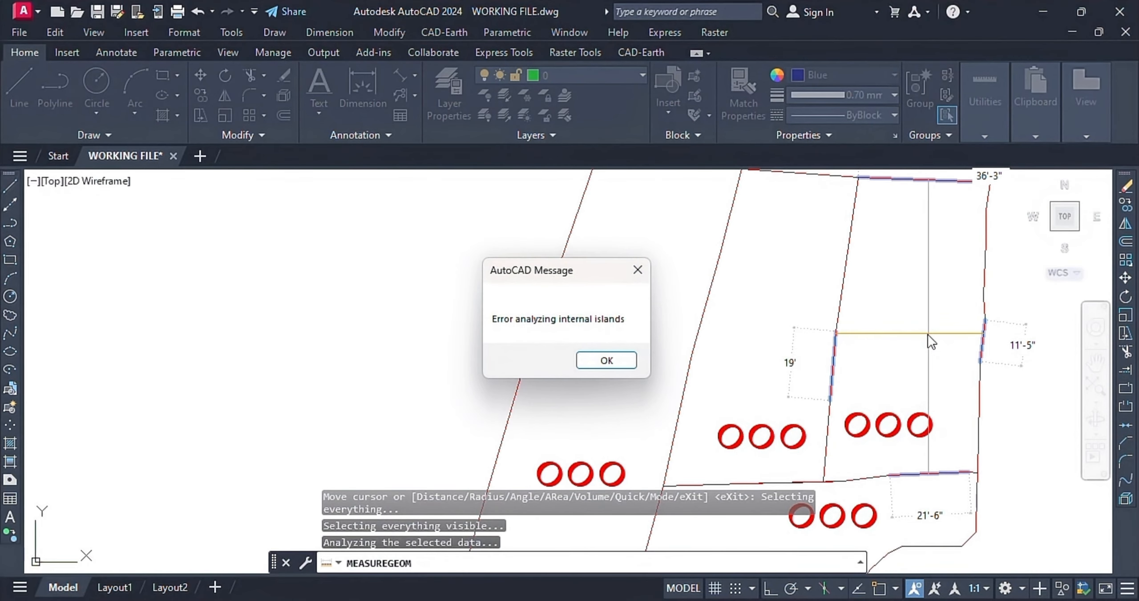
pyautogui.click(606, 360)
# Examine the quick measurements across the report sheets and the red and blue plot maps below them
pyautogui.scroll(-8, 640, 434)
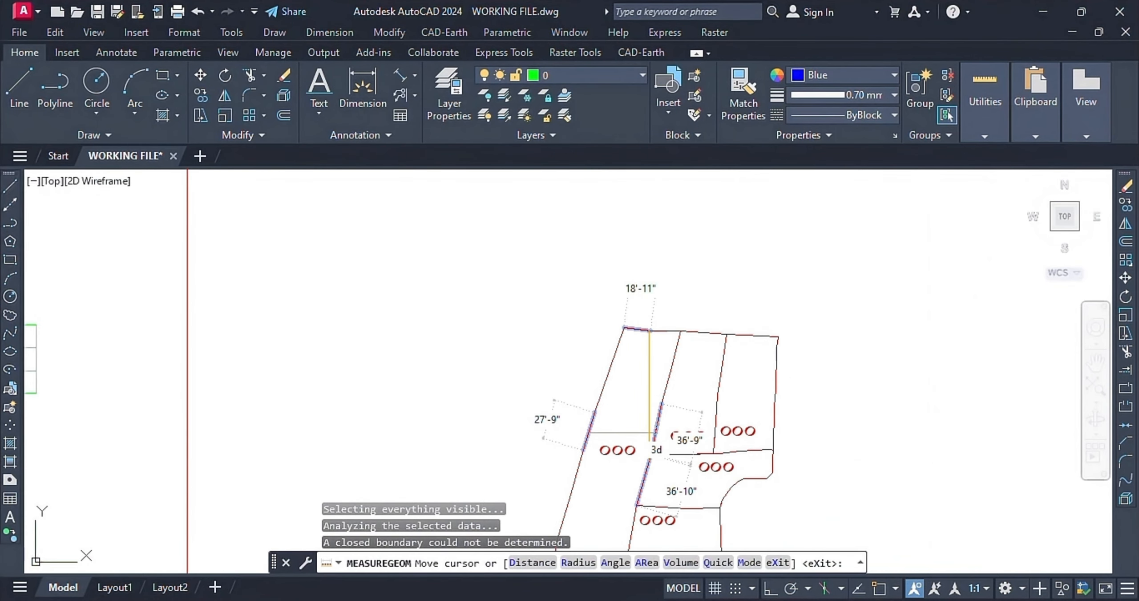
pyautogui.scroll(-6, 581, 363)
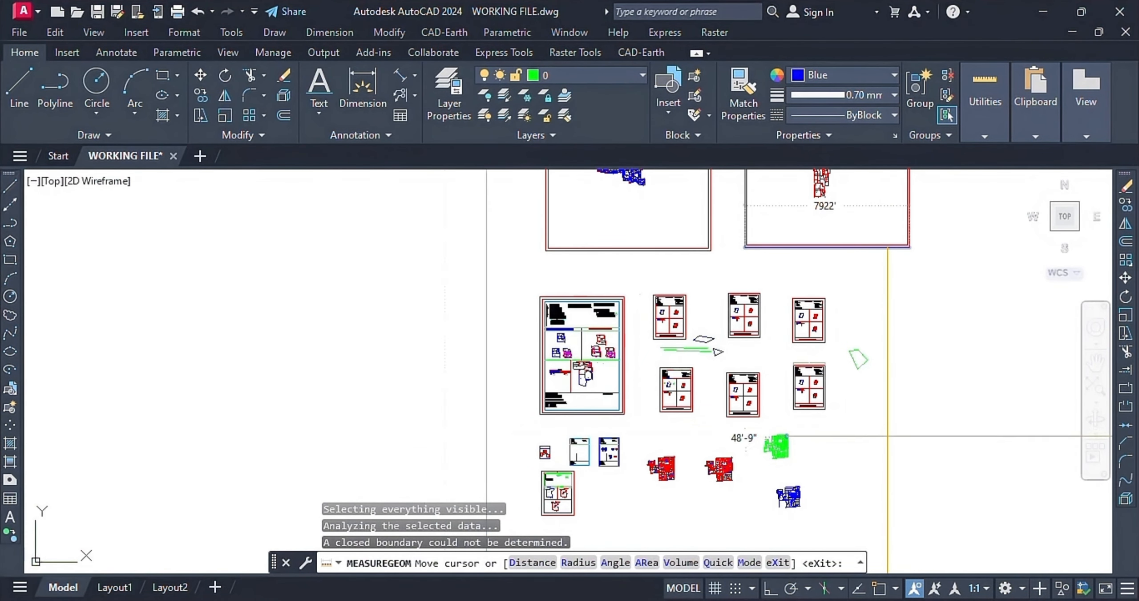
pyautogui.scroll(-5, 884, 461)
pyautogui.scroll(8, 667, 481)
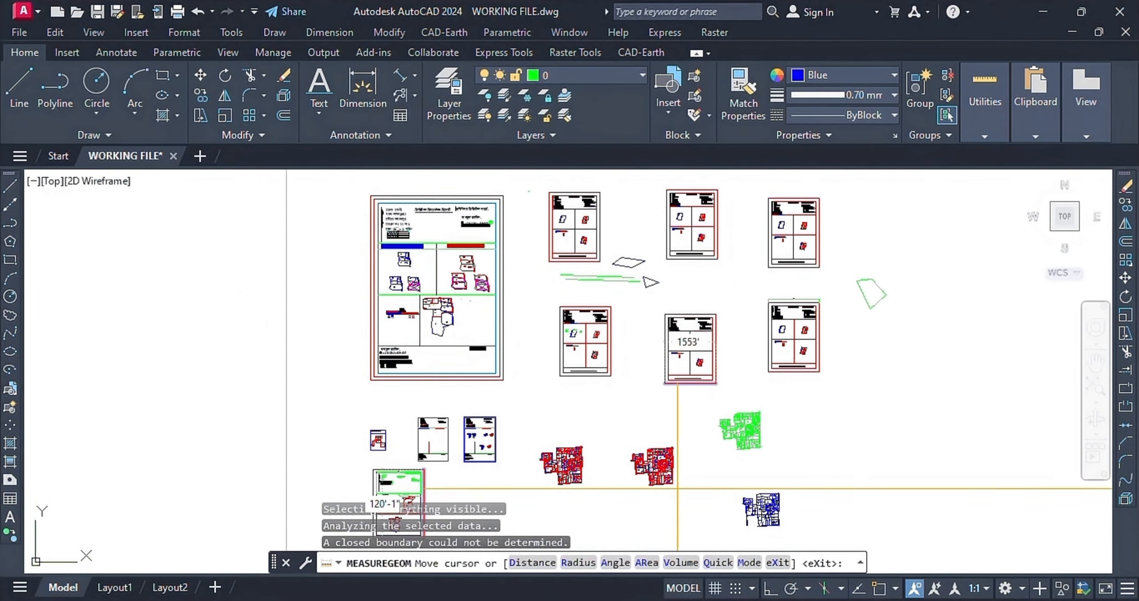
pyautogui.scroll(8, 667, 479)
pyautogui.scroll(-5, 755, 432)
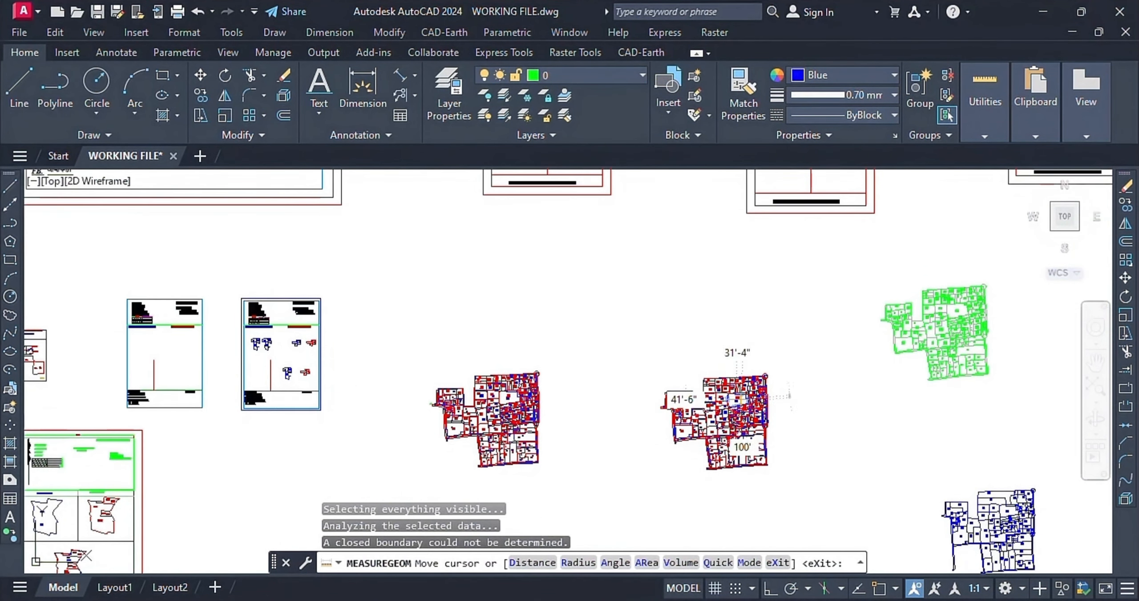
pyautogui.scroll(-5, 653, 400)
pyautogui.scroll(12, 757, 436)
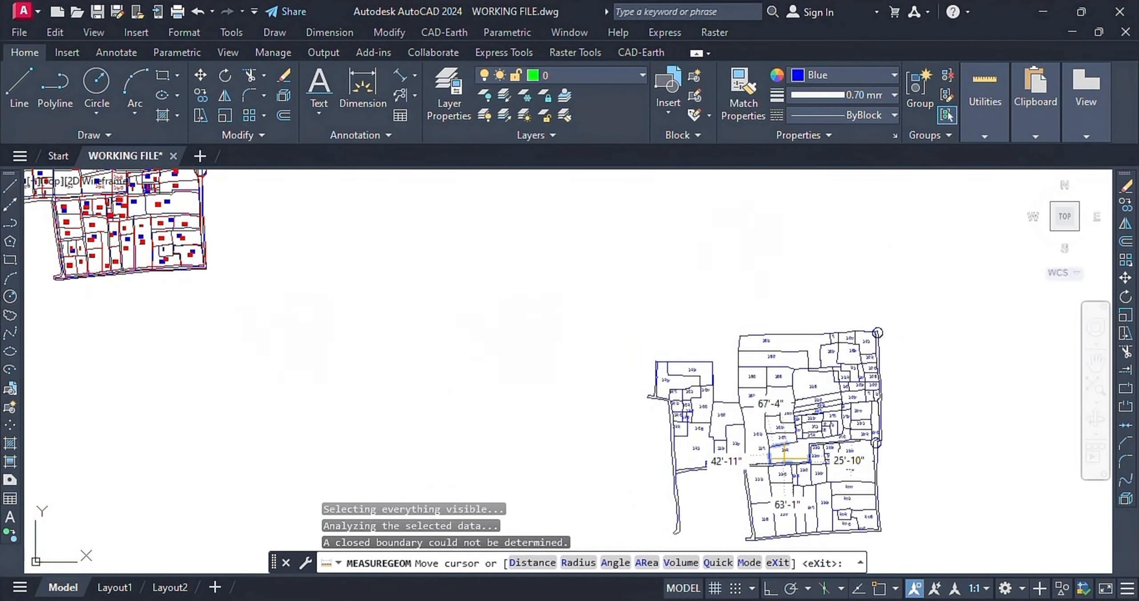
# Try to measure the enclosed area of plot ১৪১ in the blue plot map
pyautogui.scroll(3, 795, 443)
pyautogui.scroll(-4, 765, 445)
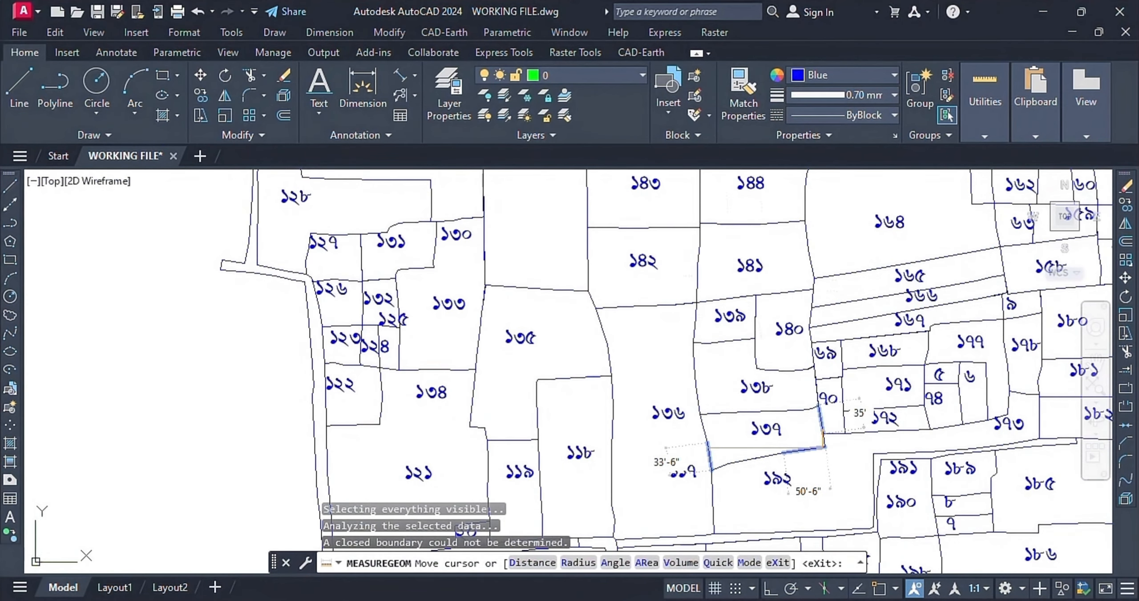
pyautogui.scroll(2, 731, 266)
pyautogui.click(726, 259)
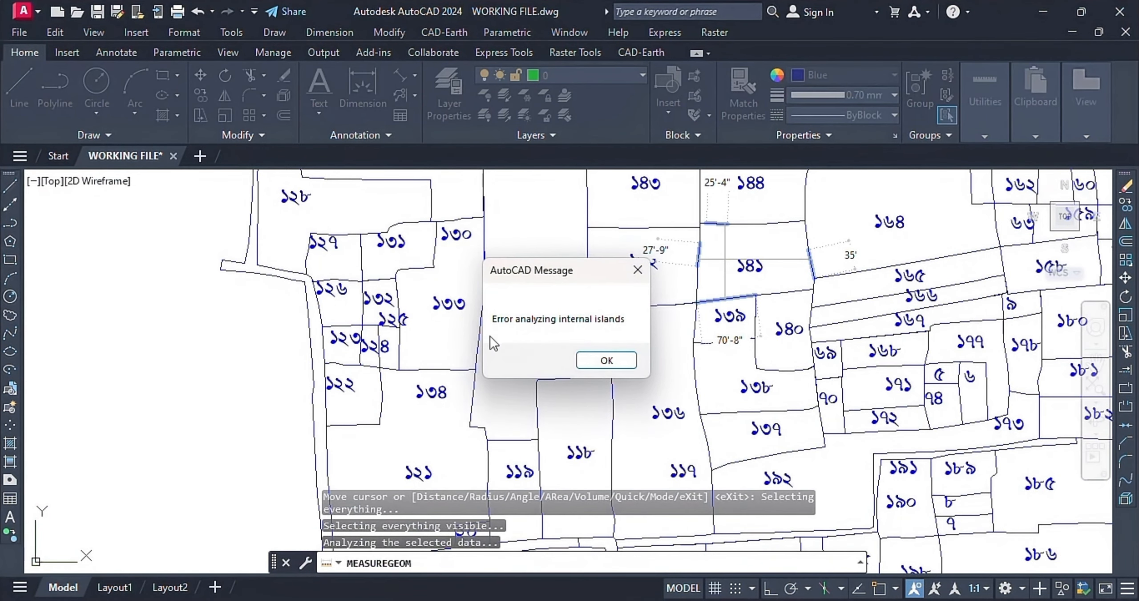
pyautogui.click(606, 360)
# Try to measure the enclosed area of plot ১১৮ in the blue plot map and end the measurement
pyautogui.scroll(-6, 610, 391)
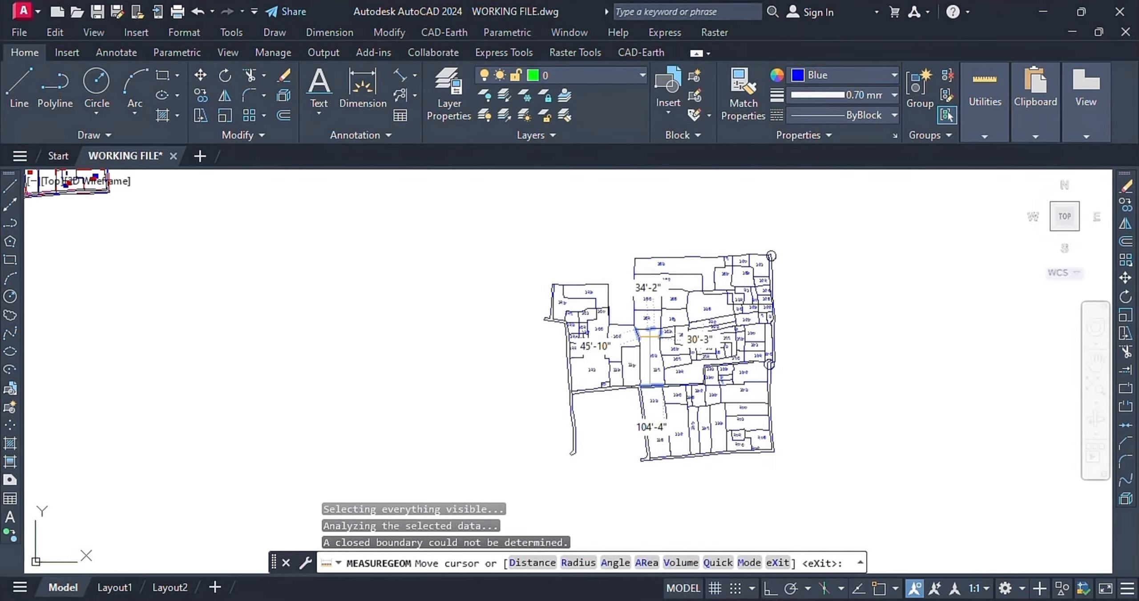
pyautogui.scroll(6, 614, 395)
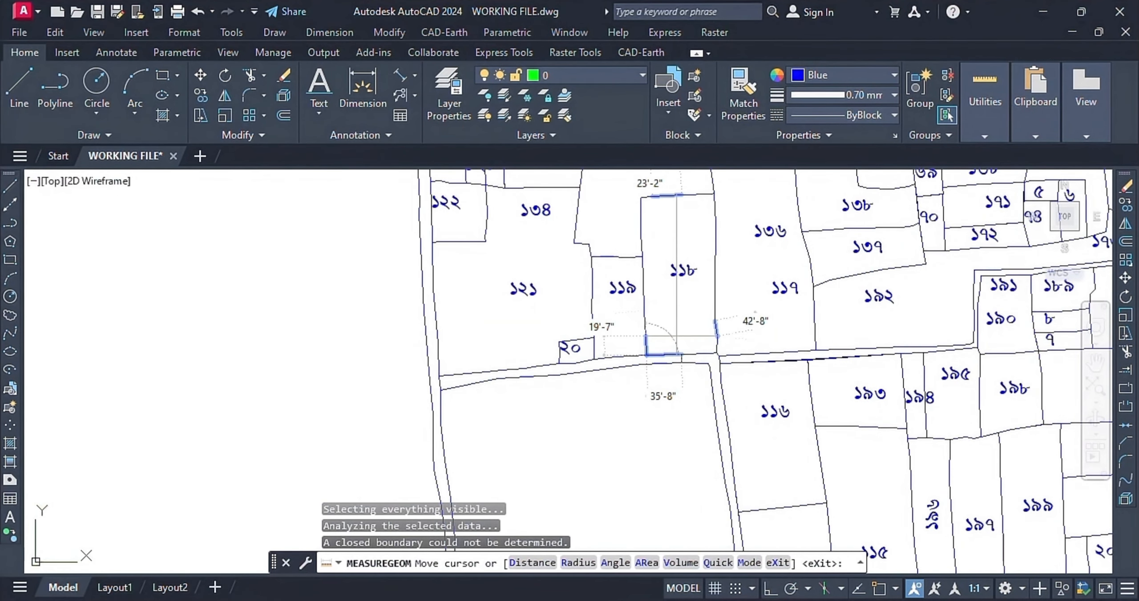
pyautogui.rightClick(677, 324)
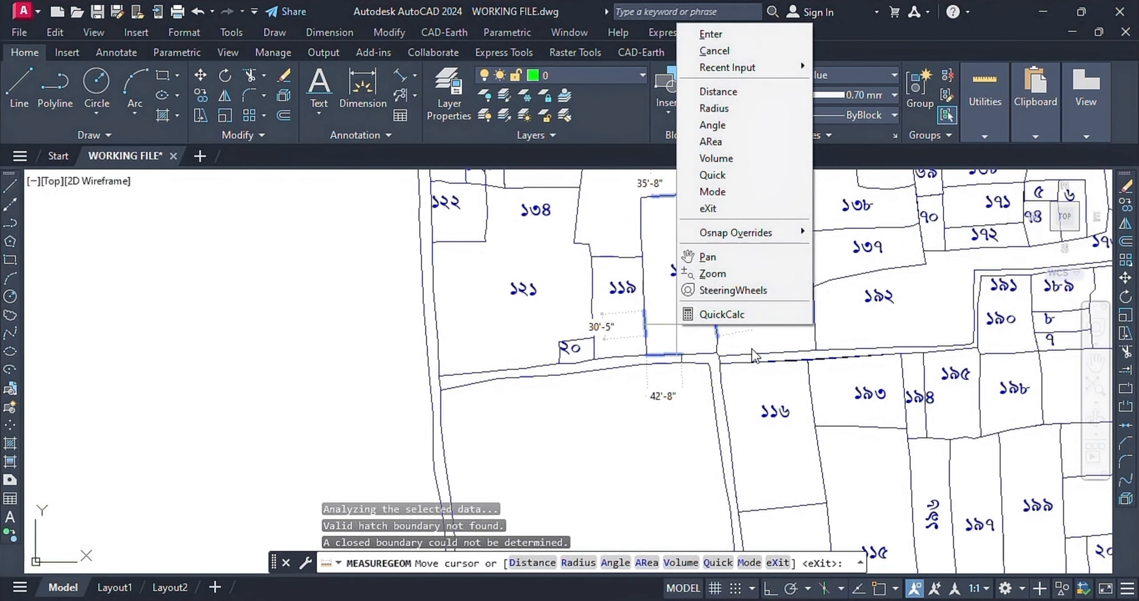
pyautogui.click(786, 50)
# Draw a closed four-sided polyline in the empty space between the report sheets and the red and blue plot maps
pyautogui.scroll(-10, 783, 388)
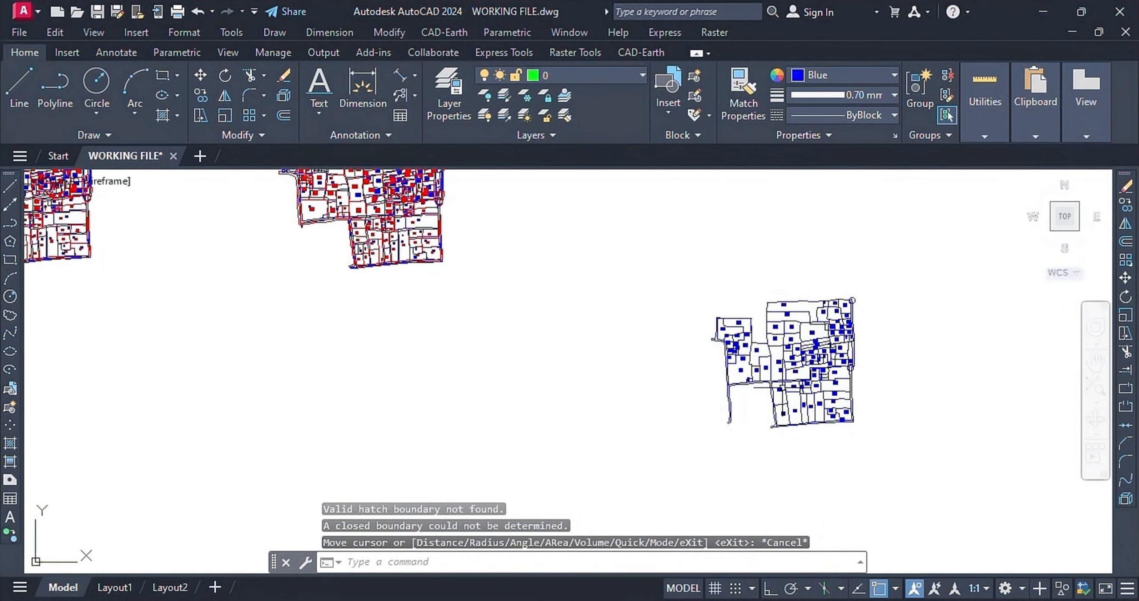
pyautogui.scroll(8, 652, 248)
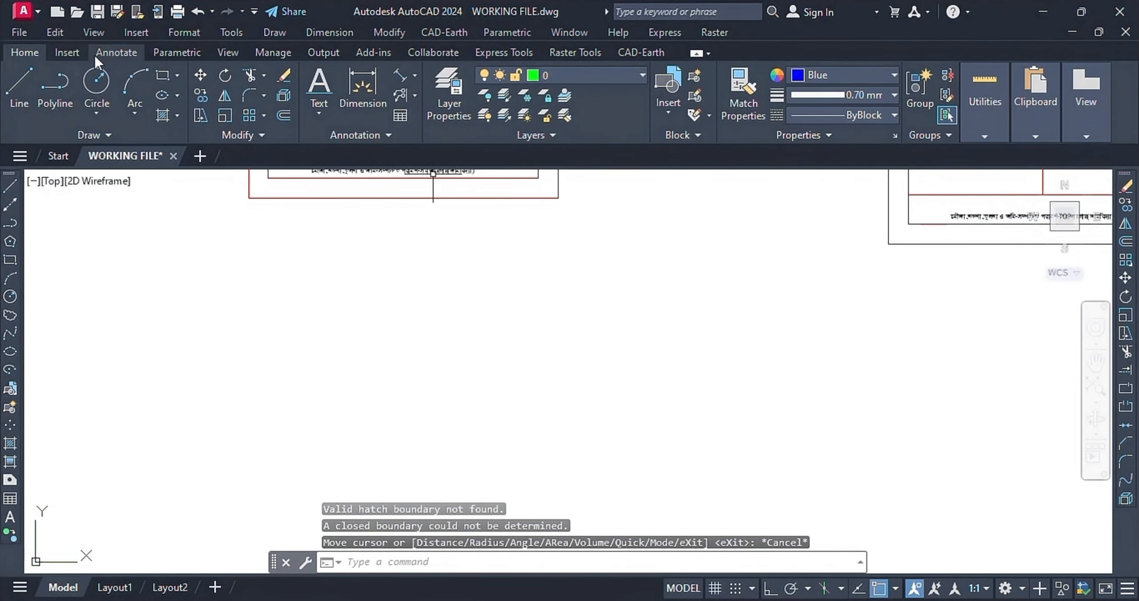
pyautogui.click(55, 83)
pyautogui.scroll(-4, 534, 318)
pyautogui.click(550, 350)
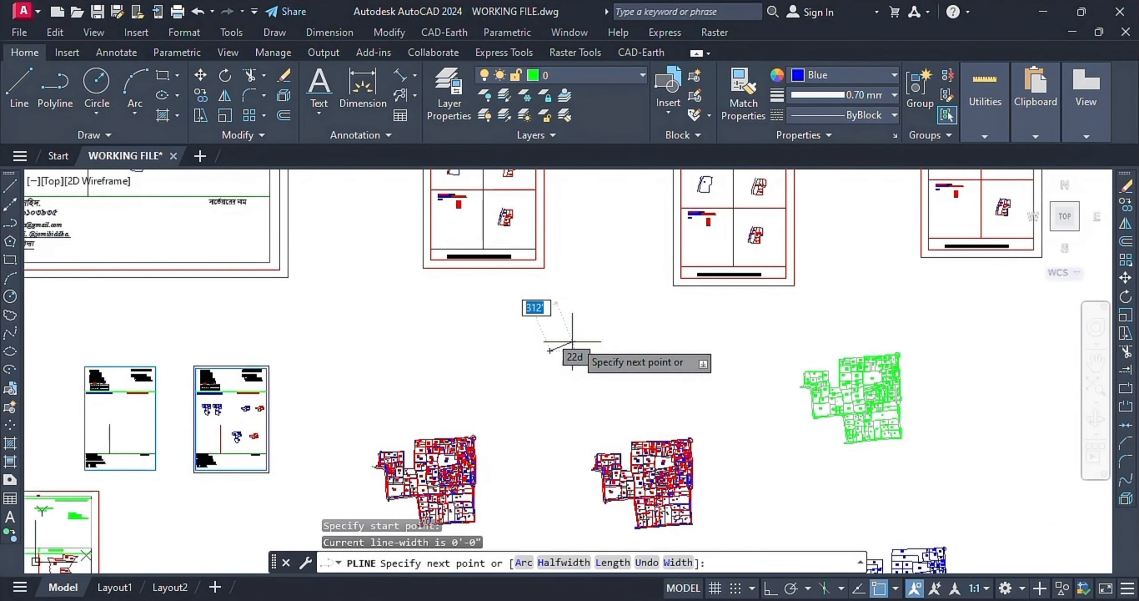
pyautogui.click(603, 351)
pyautogui.click(612, 387)
pyautogui.click(563, 400)
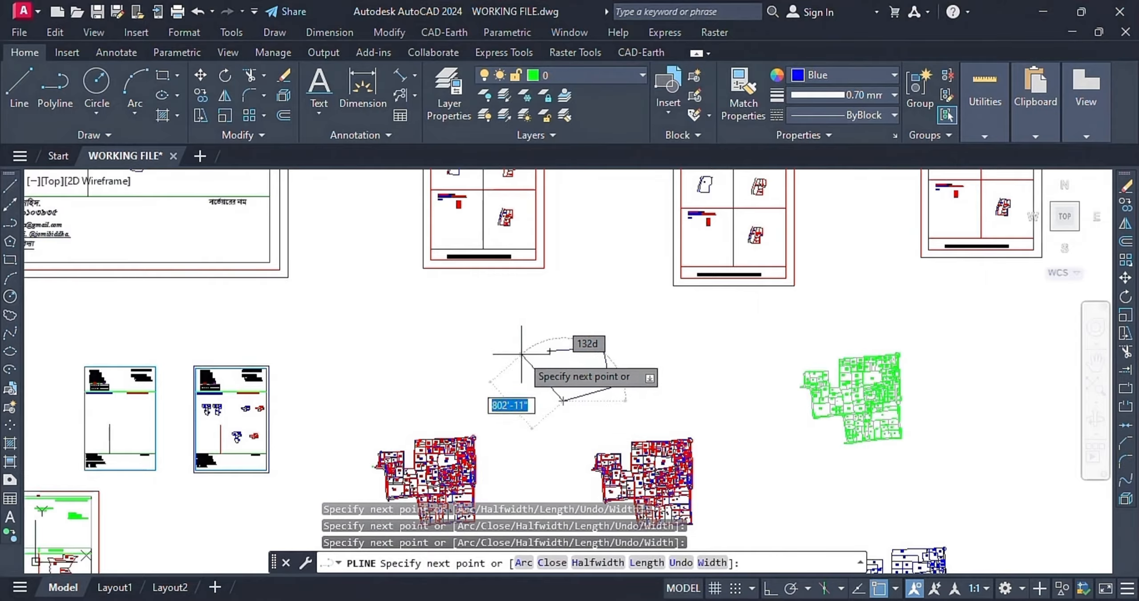
pyautogui.click(551, 350)
pyautogui.rightClick(651, 337)
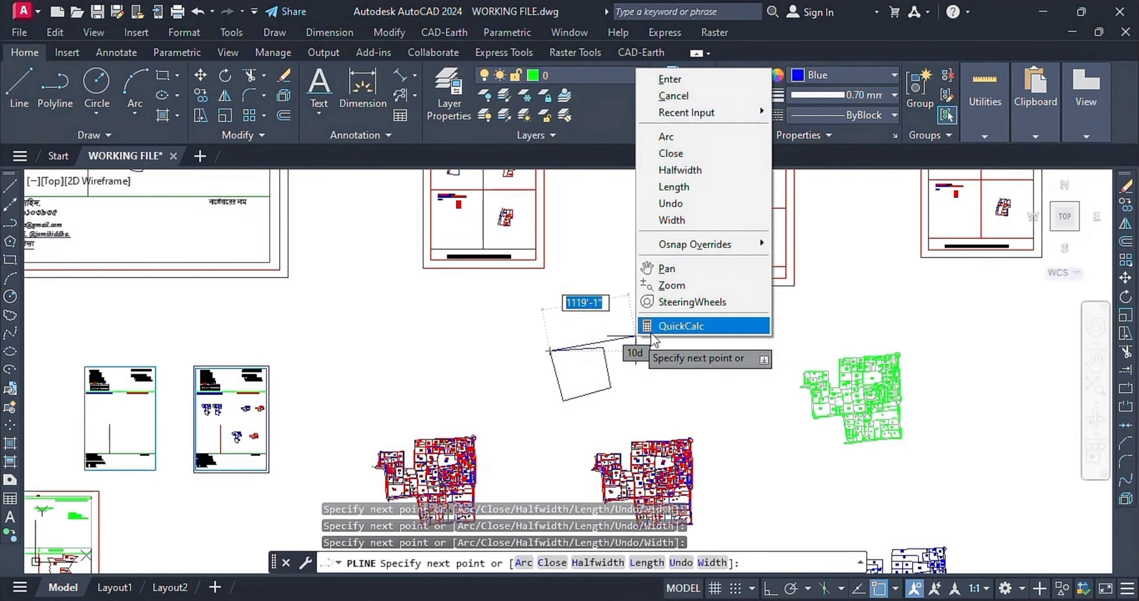
pyautogui.click(708, 75)
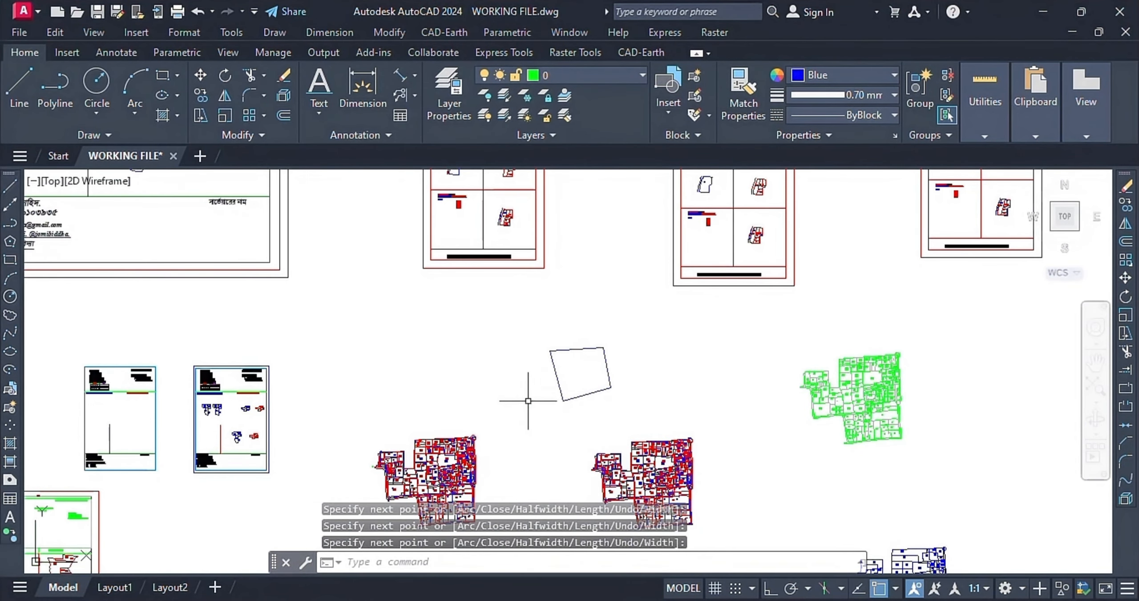
# Measure the enclosed area of plot ২৮৯ on the large combined red and blue plot map with Quick measuring
pyautogui.scroll(2, 523, 410)
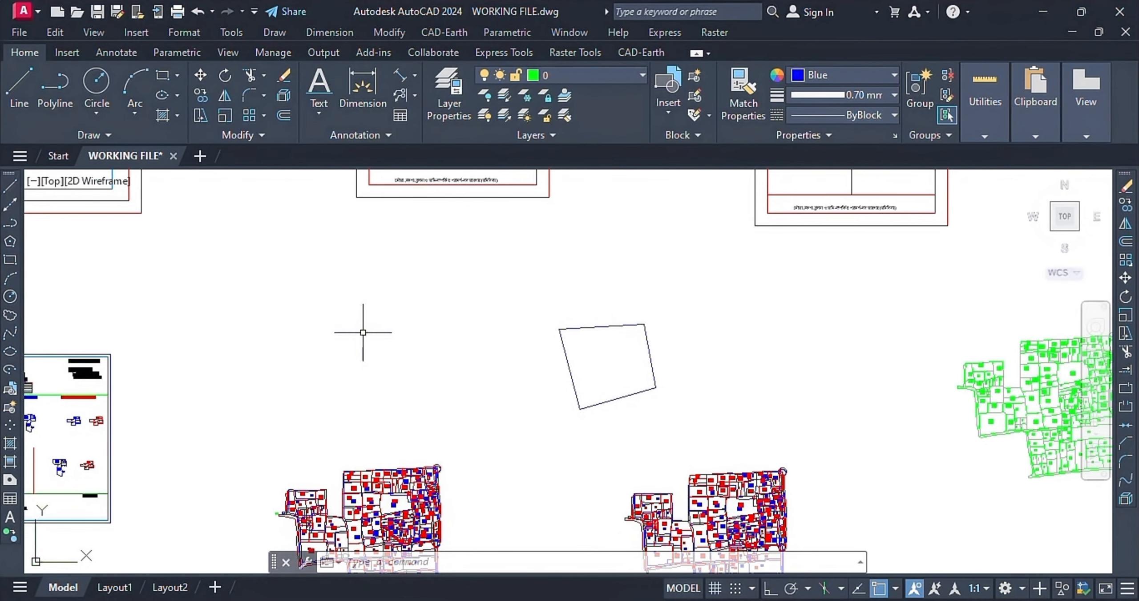
pyautogui.scroll(-6, 637, 379)
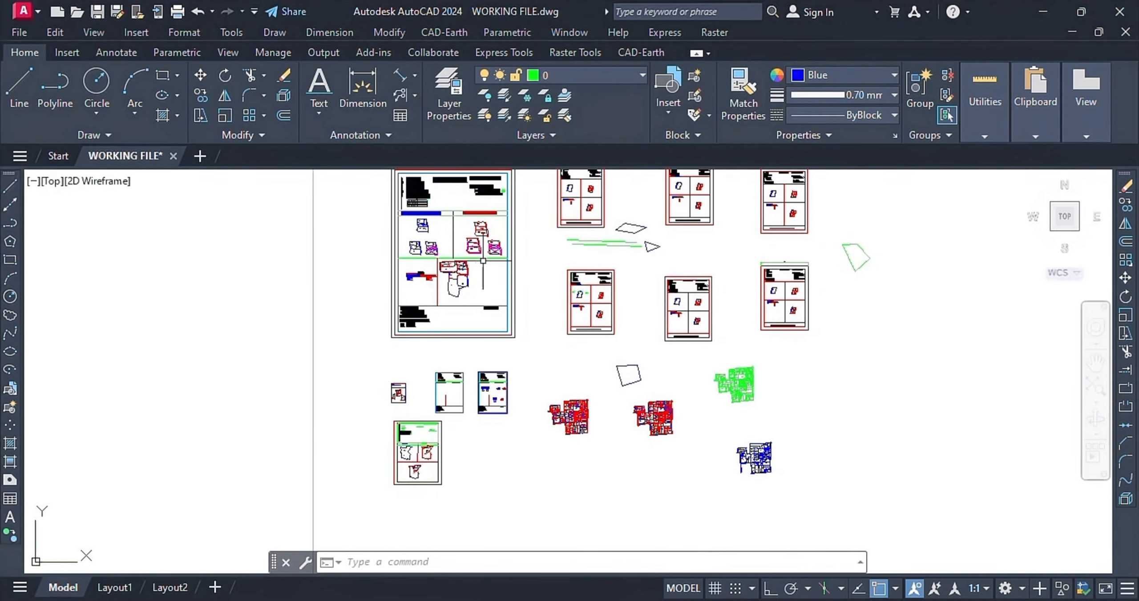
pyautogui.scroll(-4, 483, 261)
pyautogui.scroll(10, 482, 372)
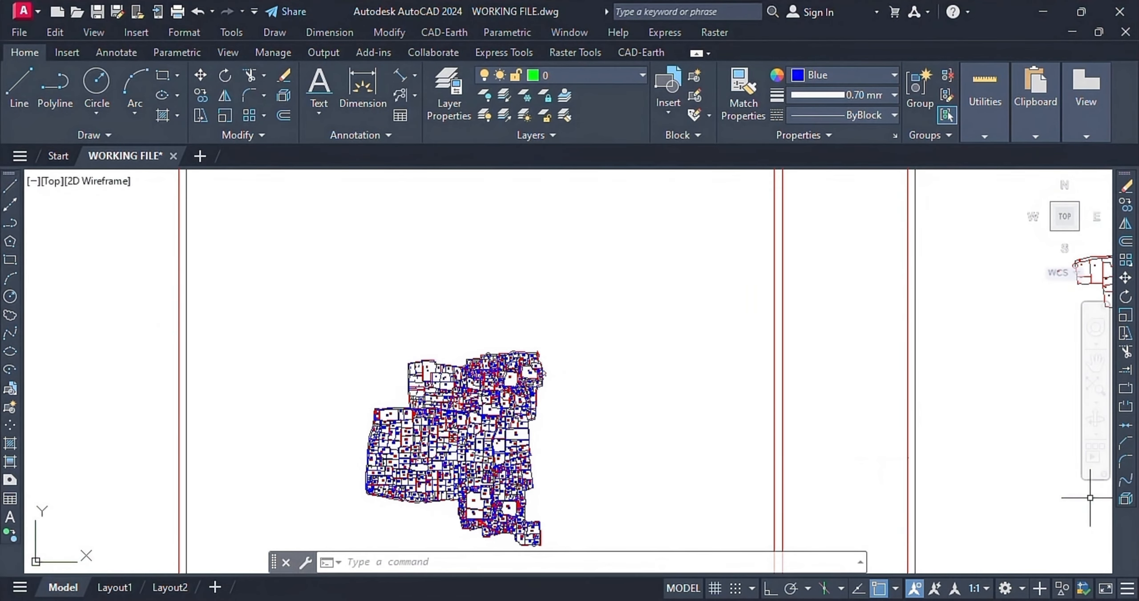
pyautogui.scroll(3, 592, 450)
pyautogui.scroll(-2, 612, 416)
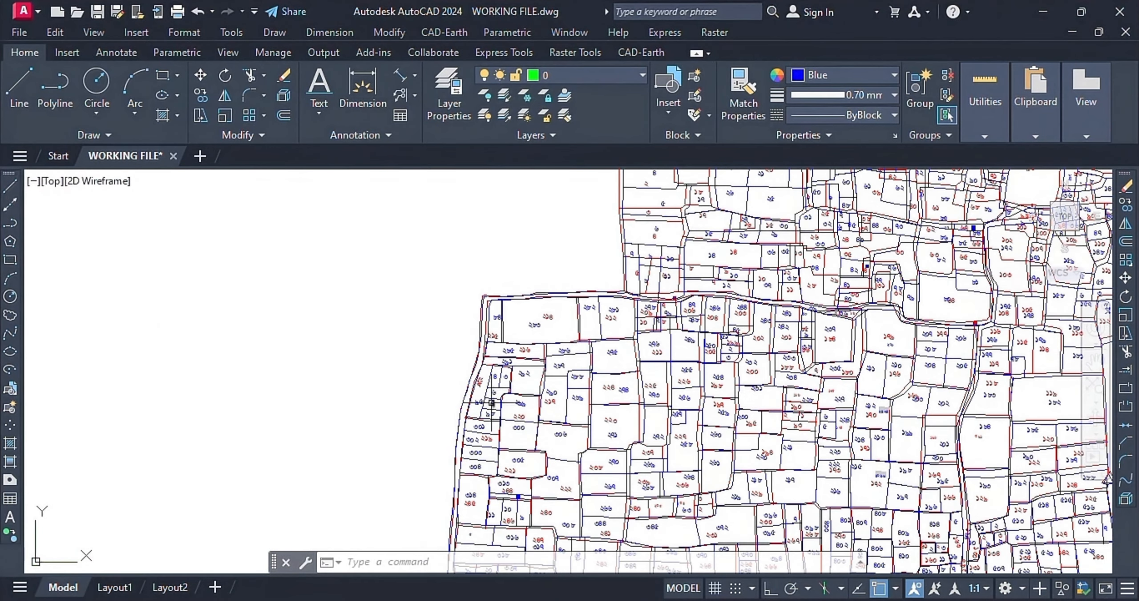
pyautogui.click(984, 89)
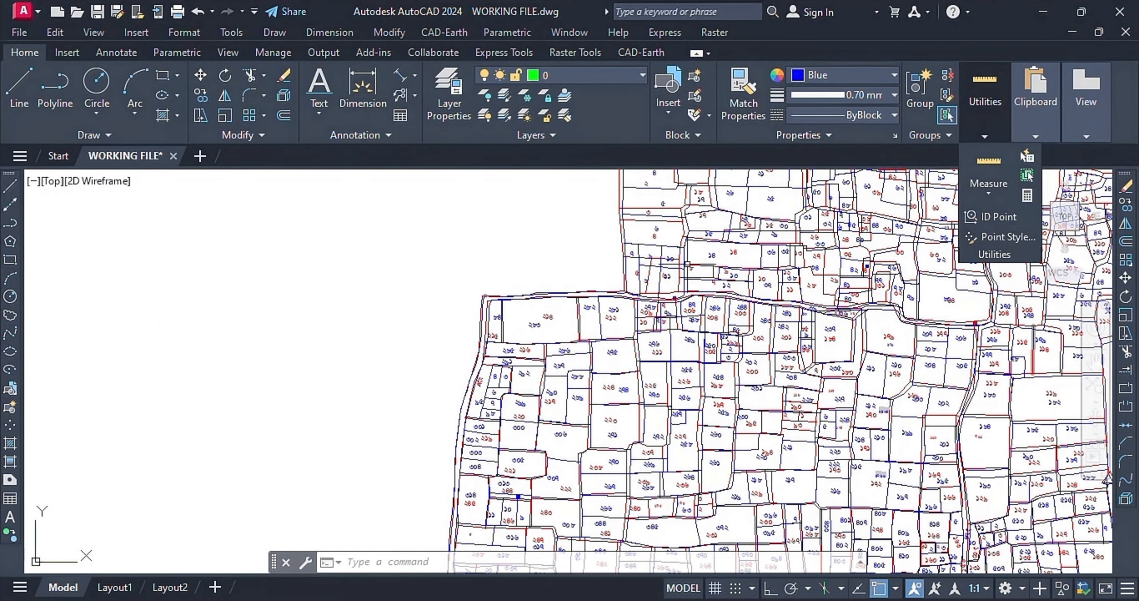
pyautogui.scroll(5, 584, 410)
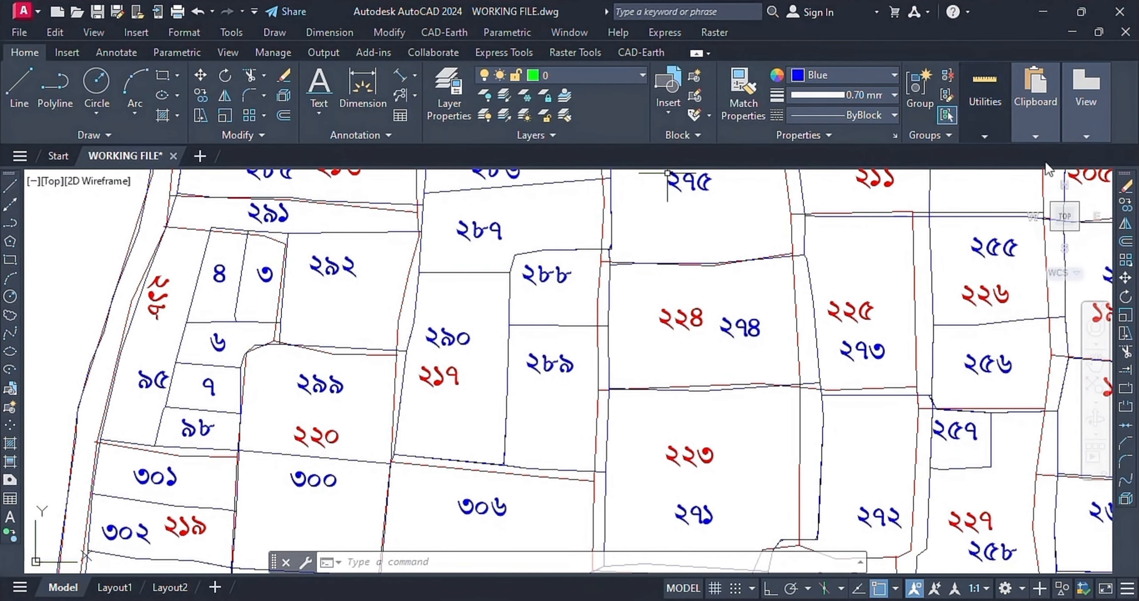
pyautogui.click(974, 89)
pyautogui.click(983, 166)
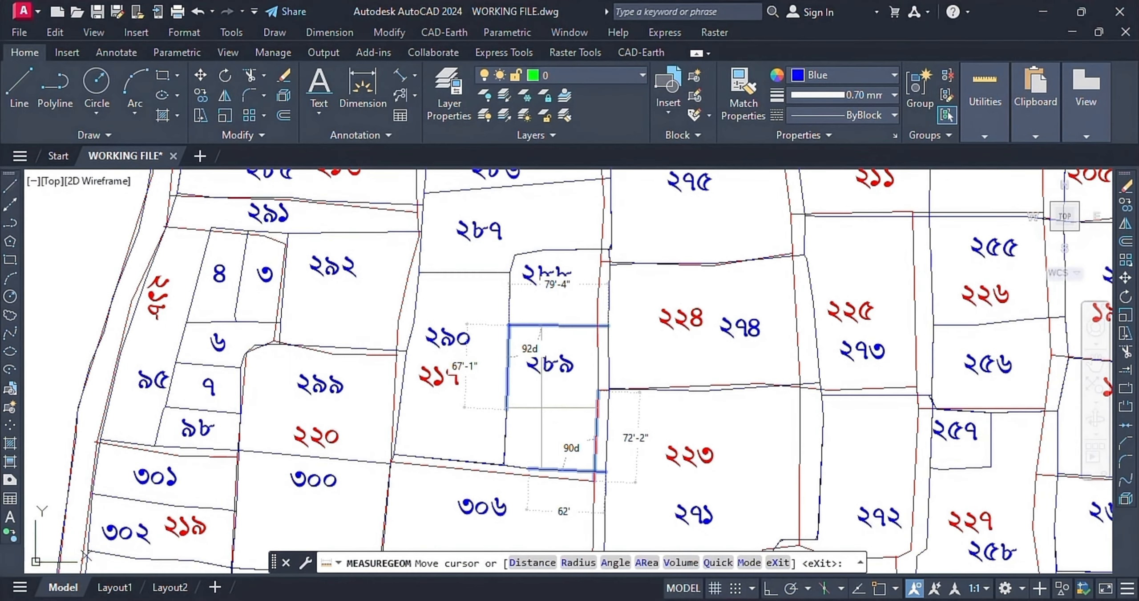
pyautogui.click(542, 408)
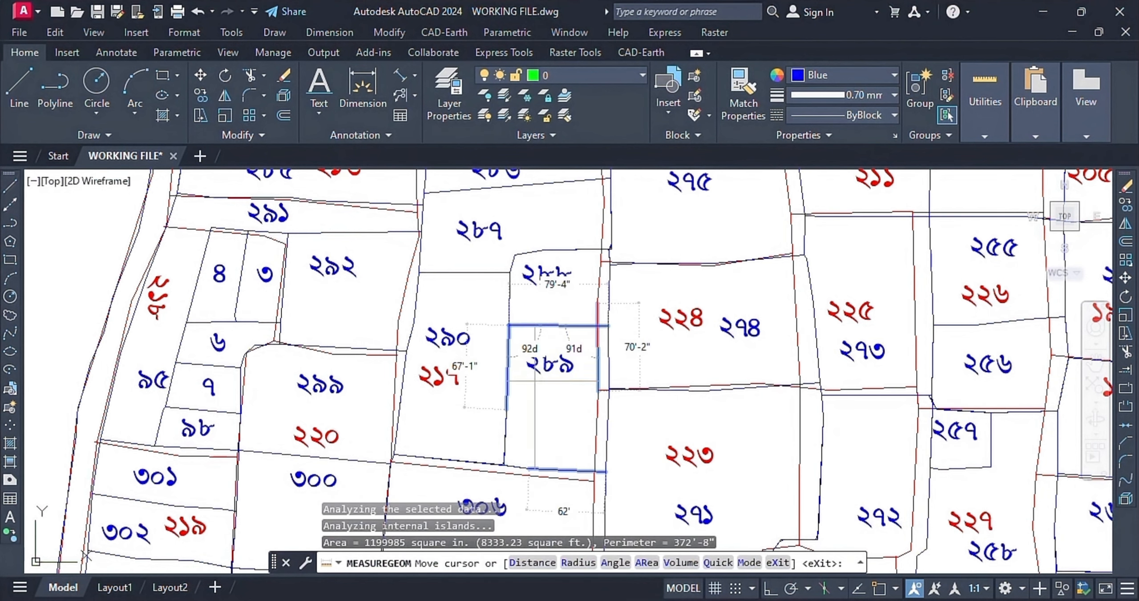
pyautogui.click(540, 383)
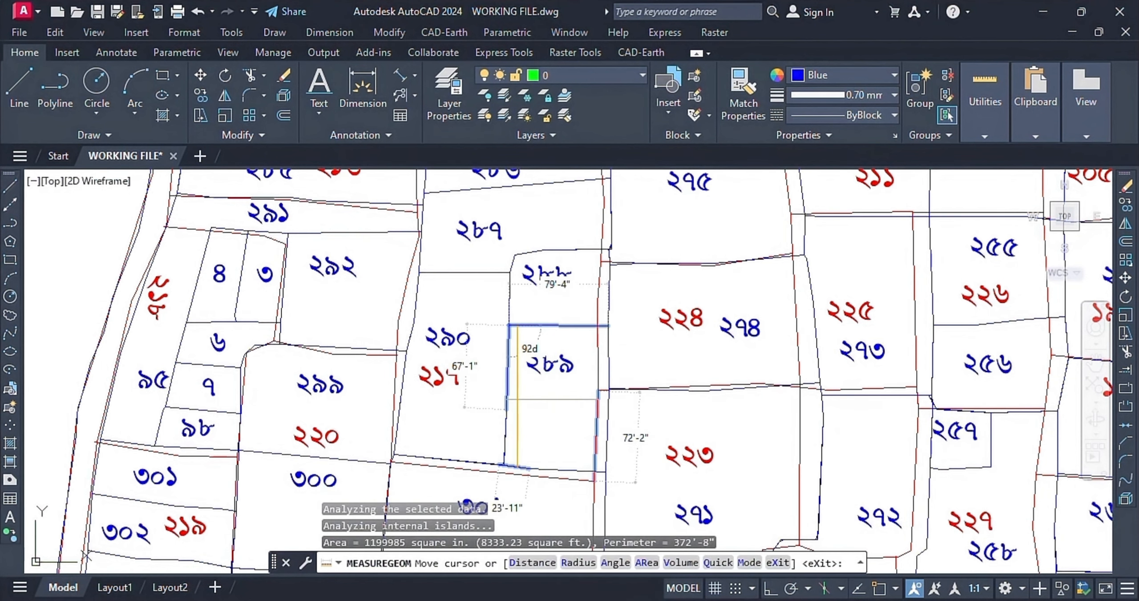
pyautogui.click(530, 406)
pyautogui.click(533, 412)
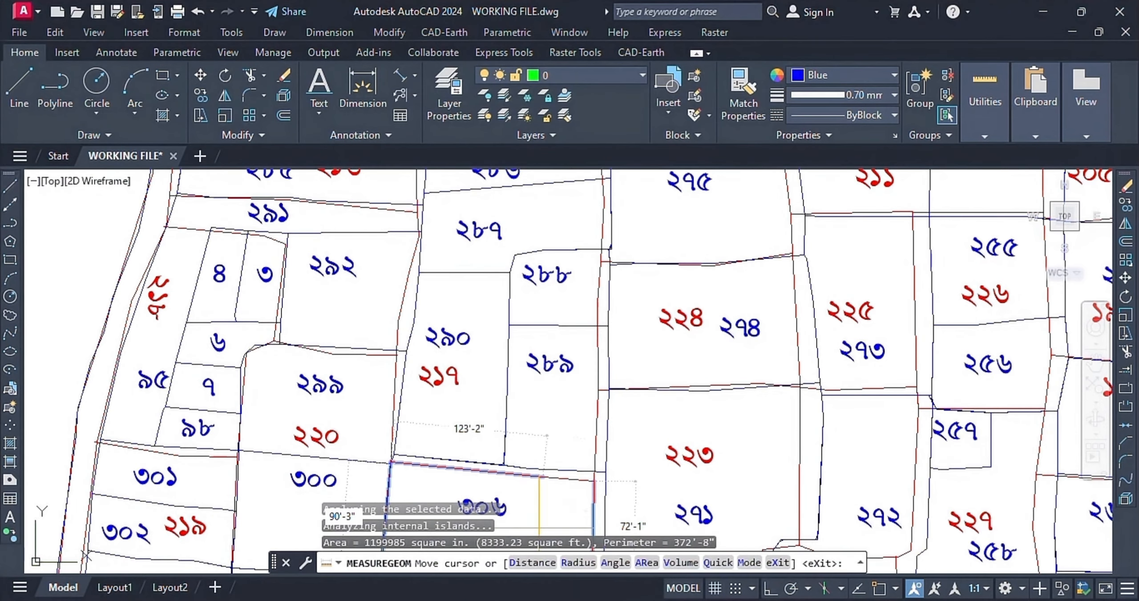
# Examine the quick measurements around other plots of the combined map and the neighbouring map sheets, and end the measurement
pyautogui.scroll(-10, 552, 383)
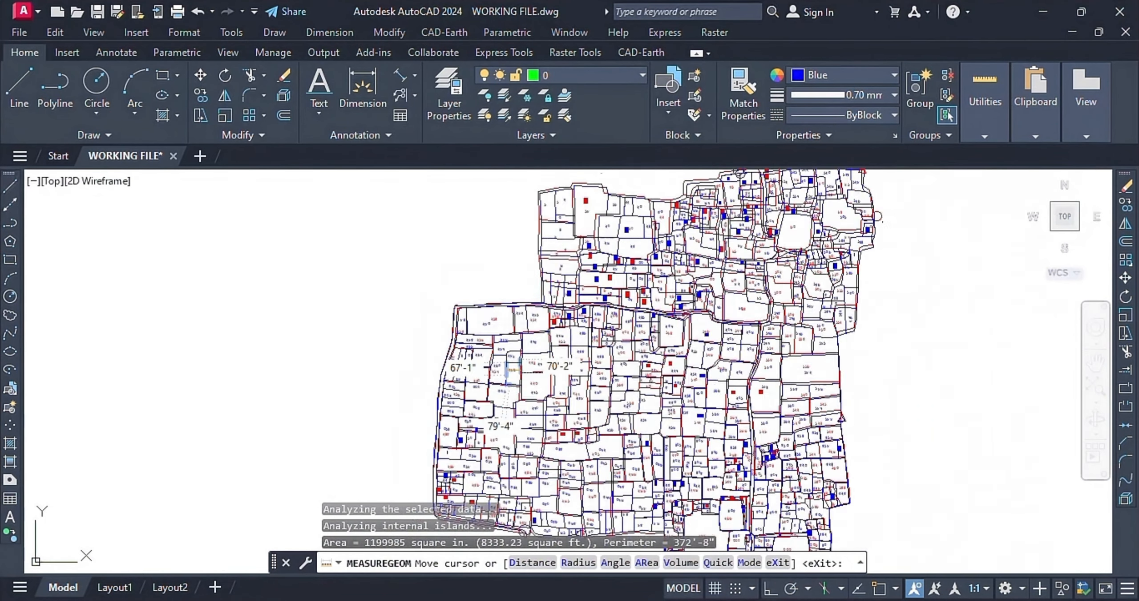
pyautogui.scroll(-3, 460, 396)
pyautogui.scroll(3, 723, 329)
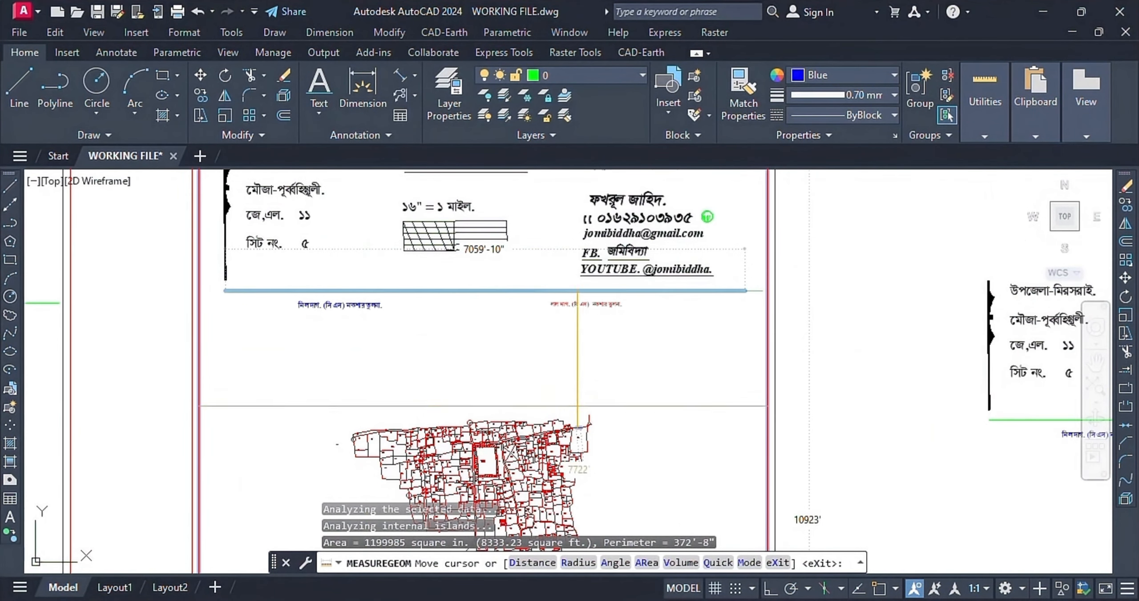
pyautogui.scroll(-3, 784, 297)
pyautogui.scroll(10, 534, 378)
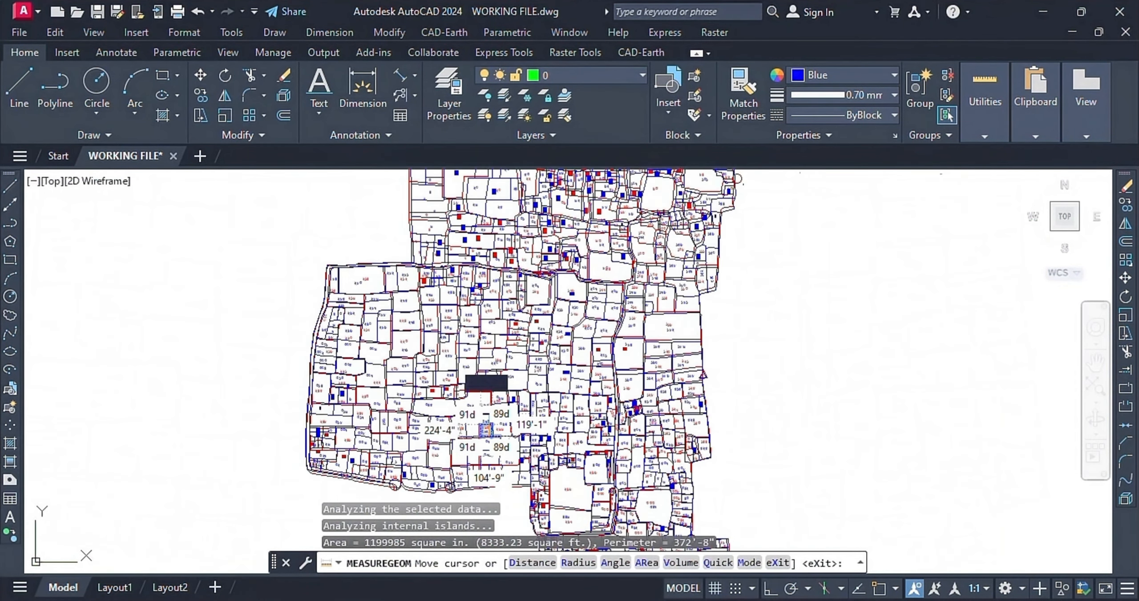
pyautogui.scroll(5, 521, 344)
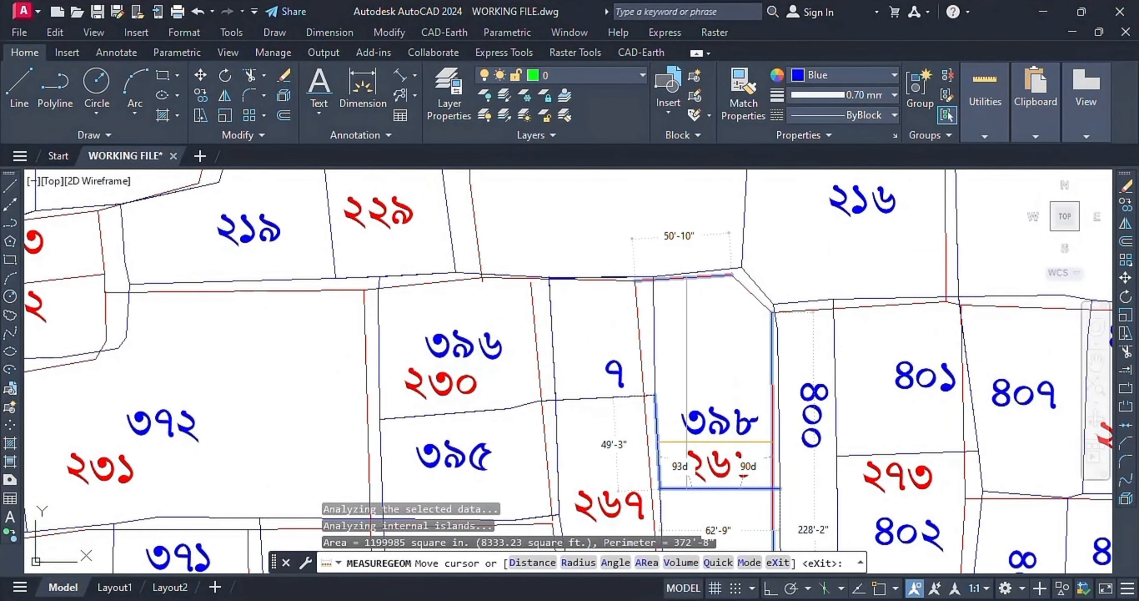
pyautogui.rightClick(689, 443)
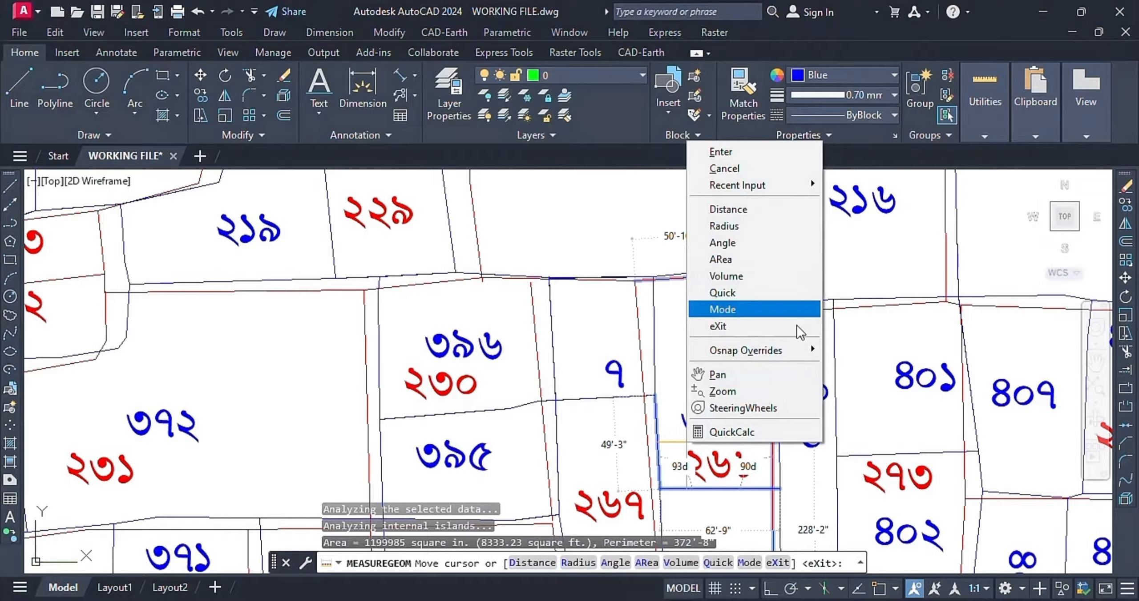
pyautogui.click(759, 169)
# List the object data of the blue boundary polyline around plot ৩৪৪, including its area and perimeter
pyautogui.scroll(-2, 736, 343)
pyautogui.scroll(-2, 814, 457)
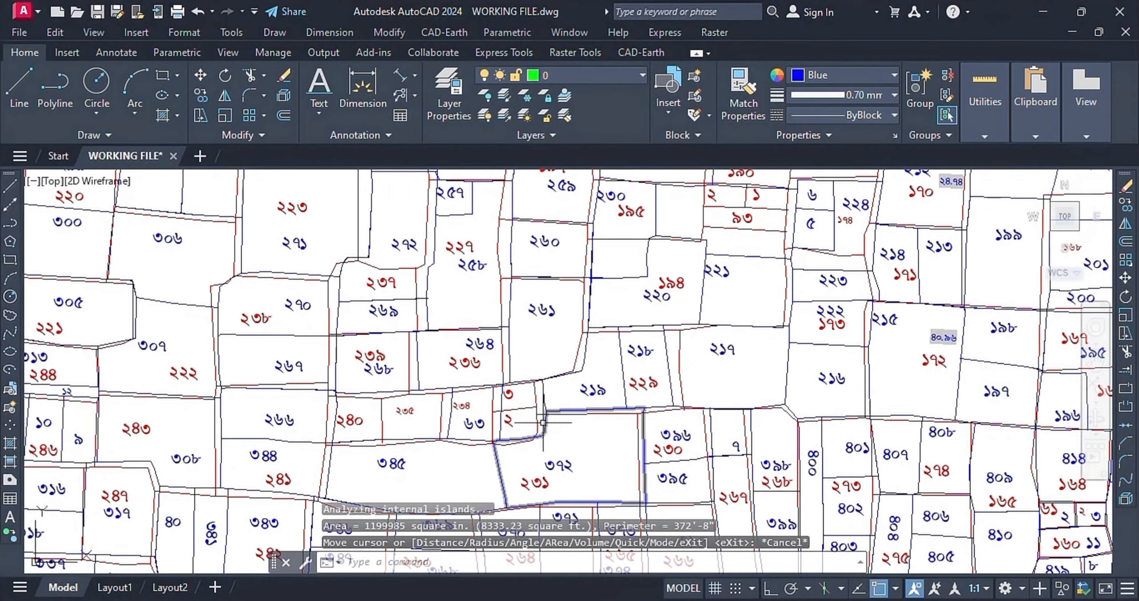
pyautogui.scroll(-5, 654, 410)
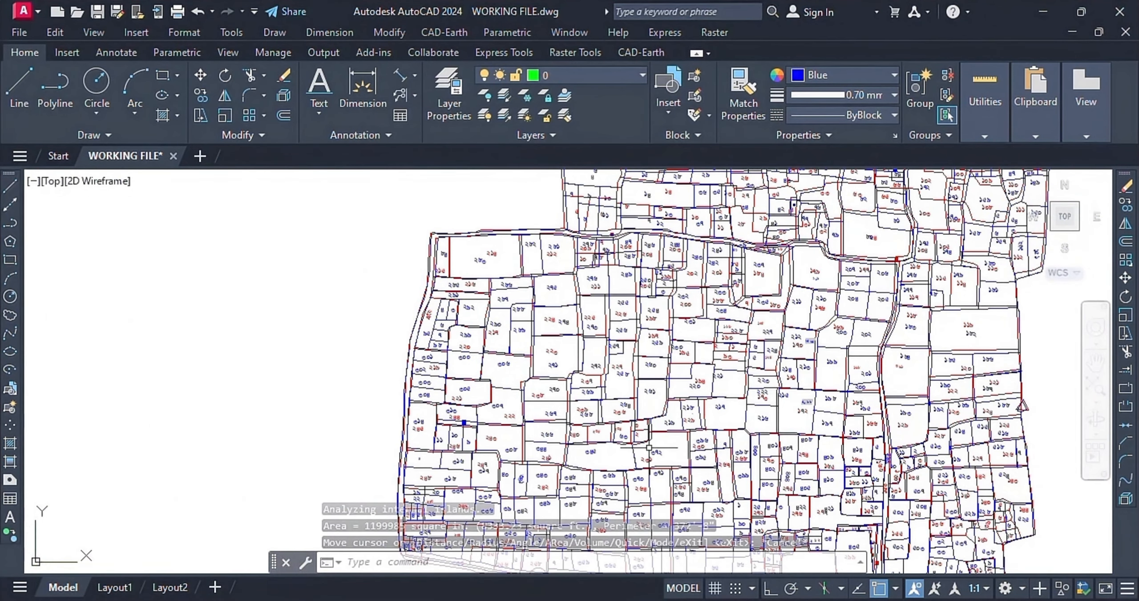
pyautogui.scroll(10, 356, 392)
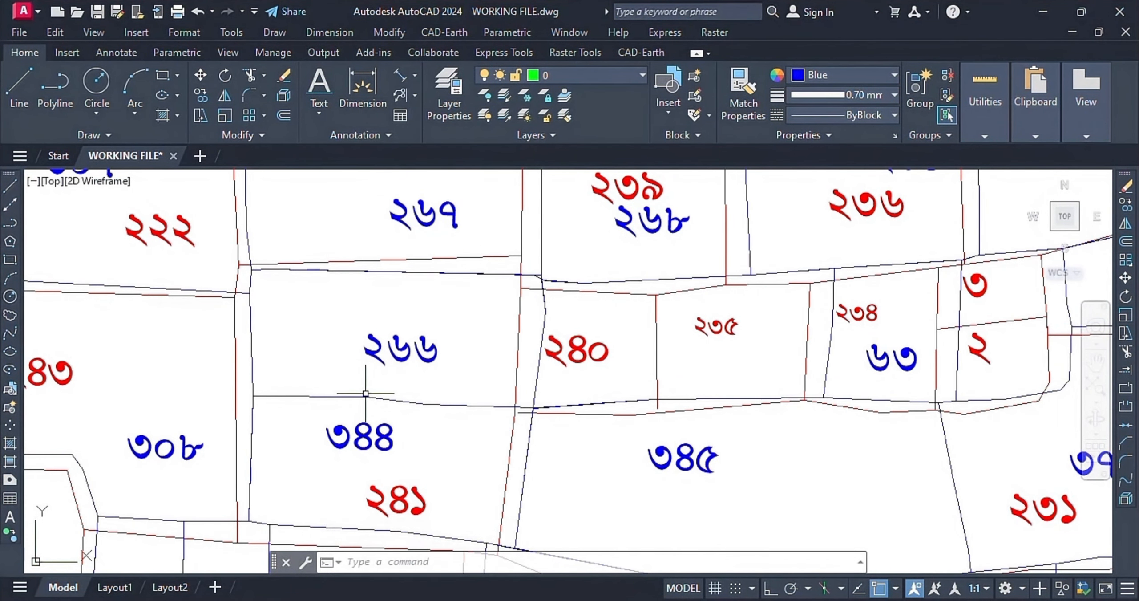
pyautogui.click(366, 396)
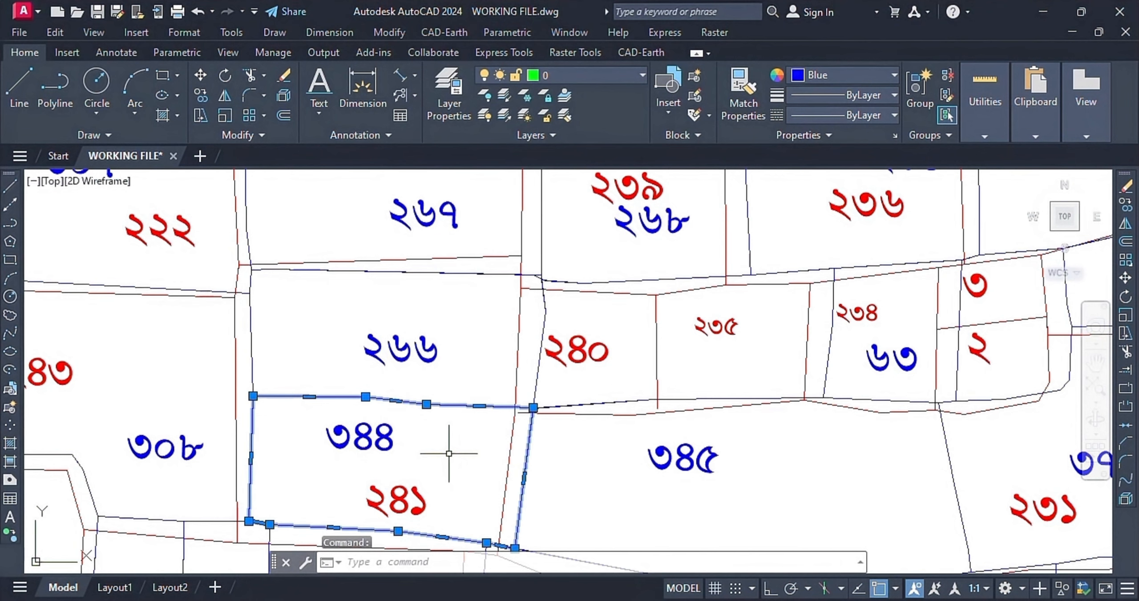
pyautogui.write('LI')
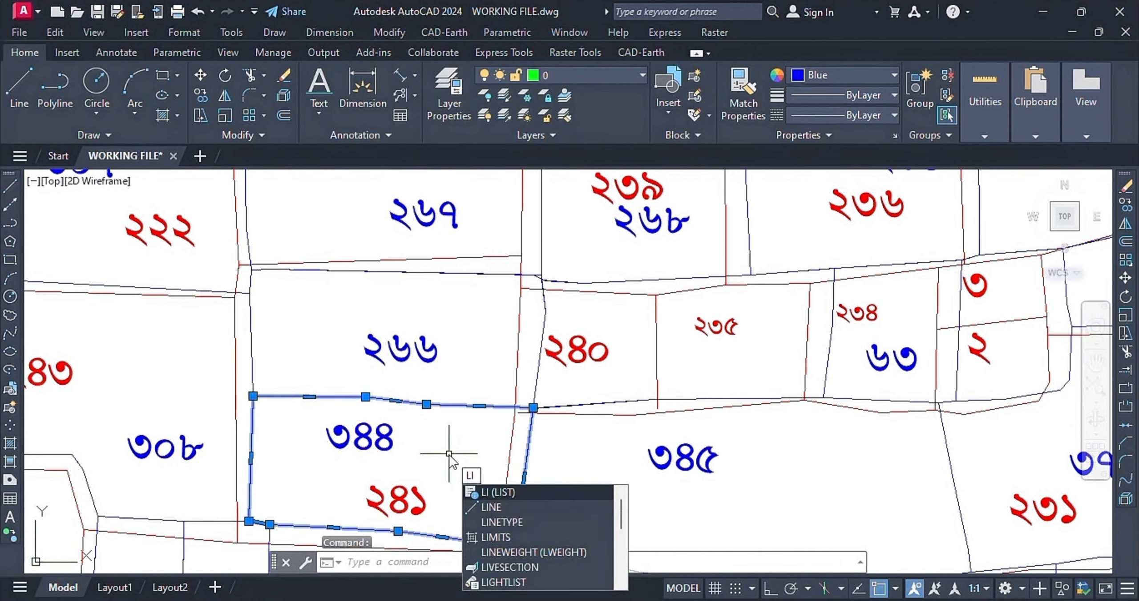
pyautogui.press('Return')
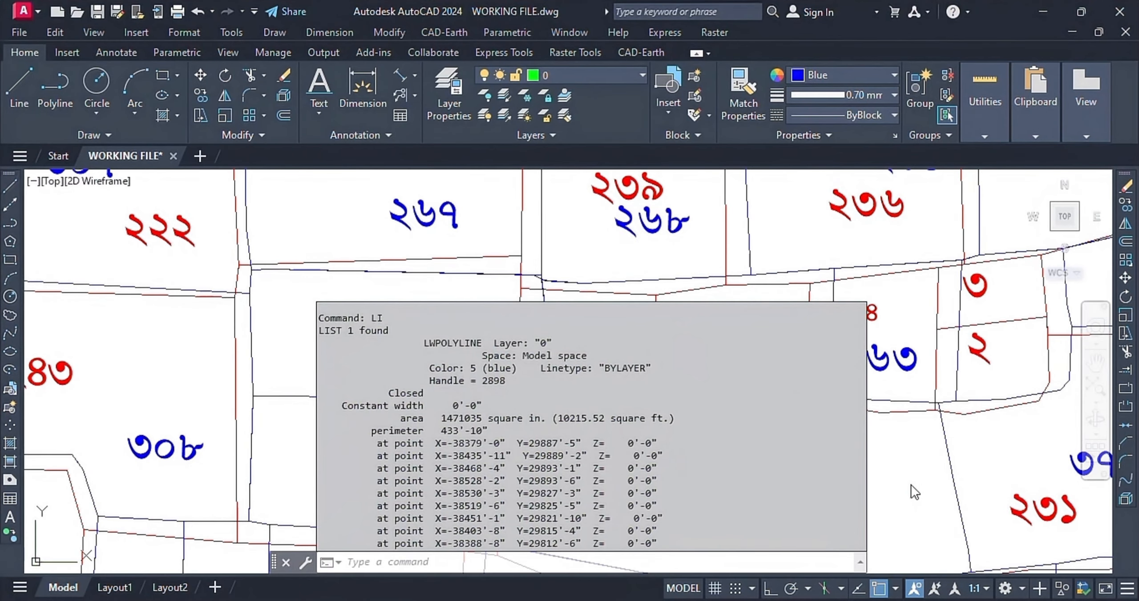
pyautogui.press('F2')
# Measure the distance between the end corners of the boundary shared by blue plots ২০ and ২৬ on the combined map
pyautogui.scroll(-5, 647, 441)
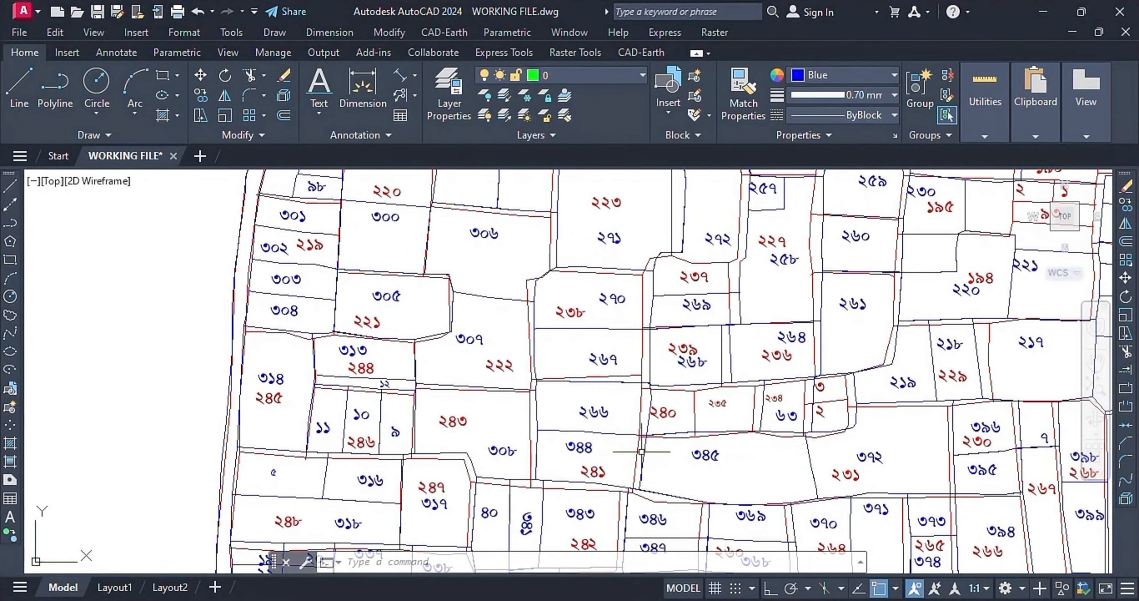
pyautogui.scroll(3, 630, 469)
pyautogui.scroll(-8, 695, 438)
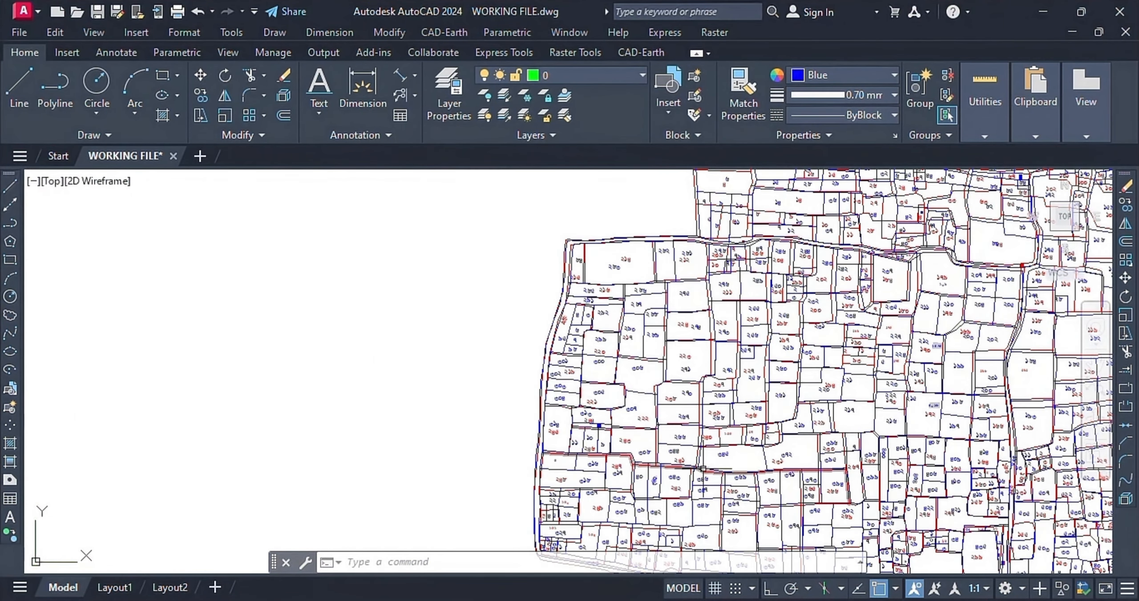
pyautogui.scroll(-5, 456, 439)
pyautogui.scroll(-8, 623, 414)
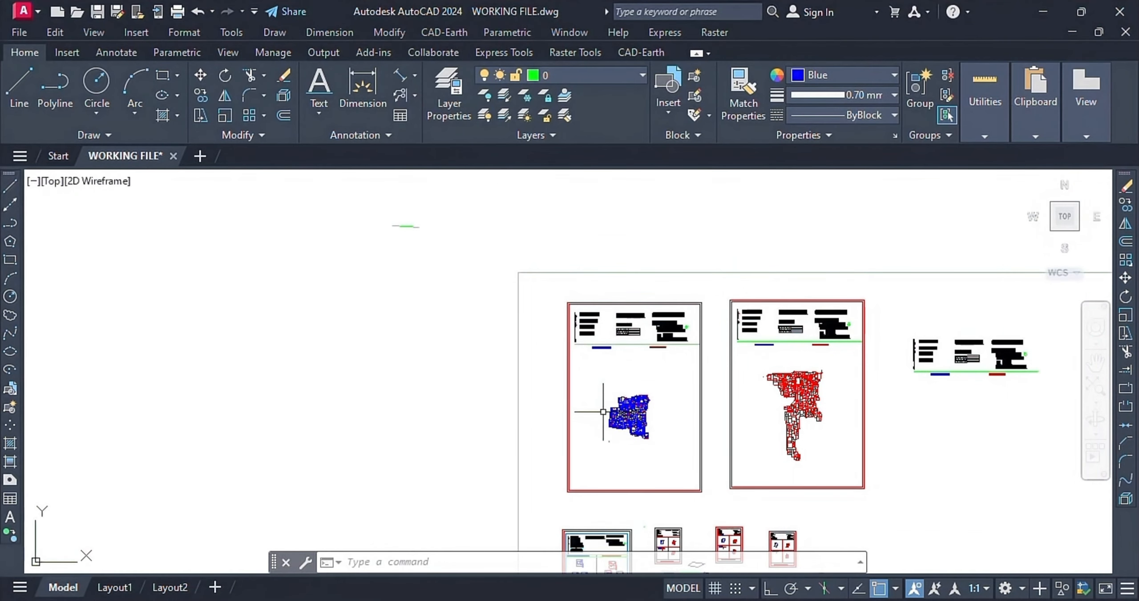
pyautogui.click(969, 135)
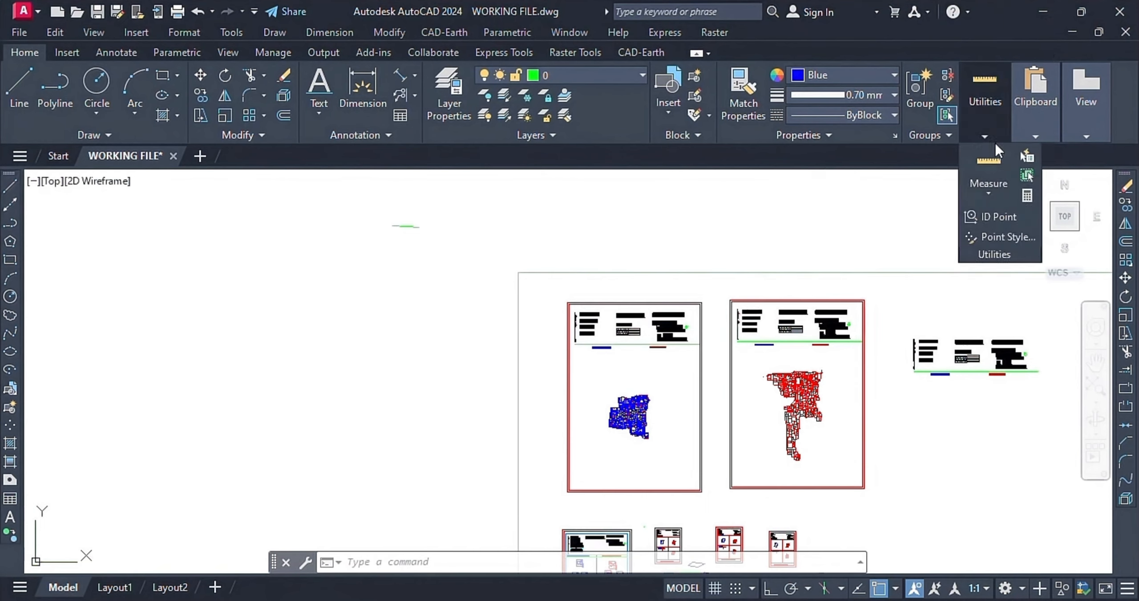
pyautogui.click(989, 195)
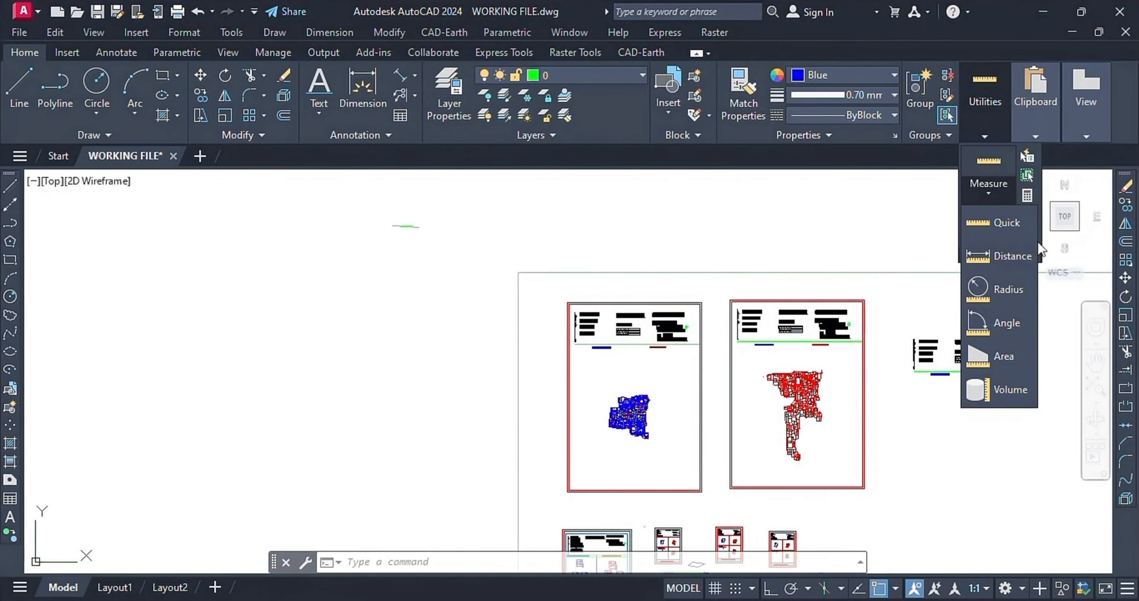
pyautogui.click(1005, 255)
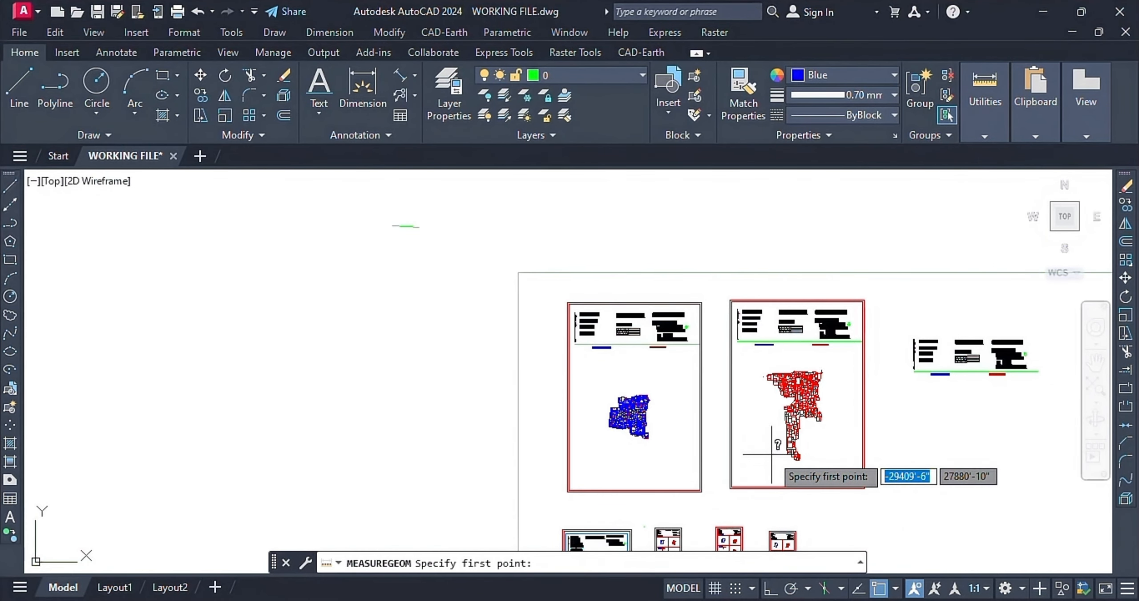
pyautogui.scroll(2, 772, 454)
pyautogui.scroll(-3, 757, 471)
pyautogui.scroll(6, 672, 420)
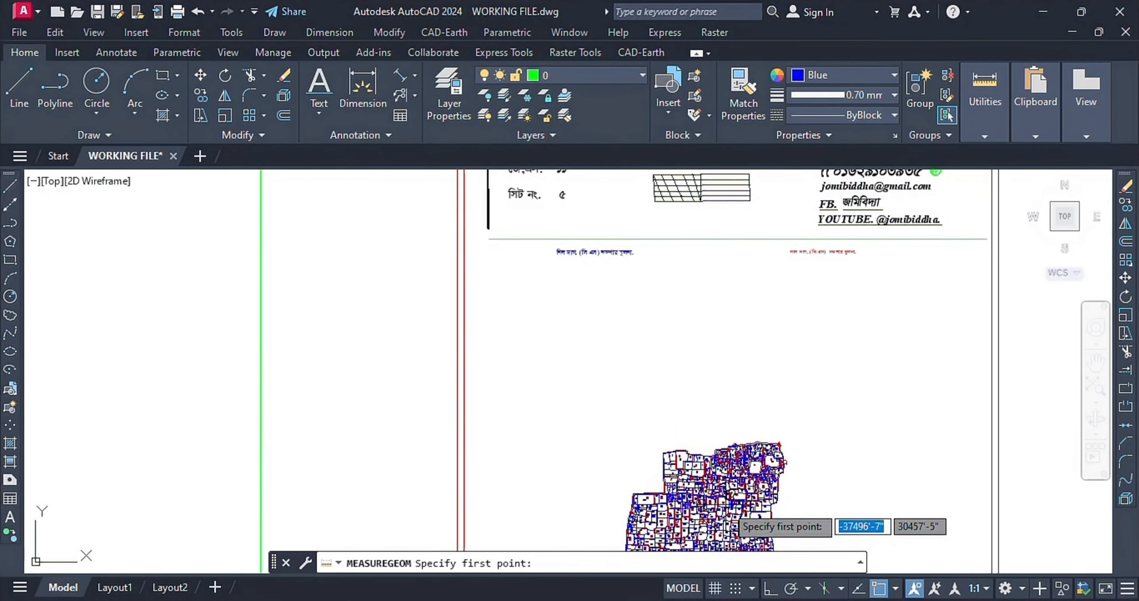
pyautogui.scroll(4, 726, 508)
pyautogui.scroll(-4, 694, 427)
pyautogui.scroll(5, 658, 376)
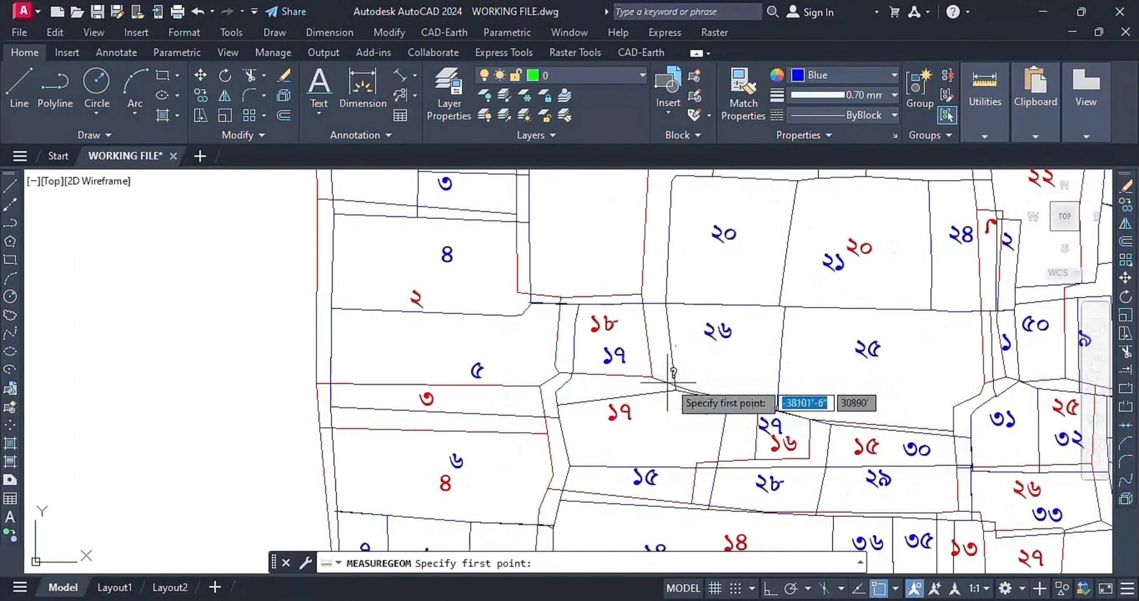
pyautogui.click(666, 303)
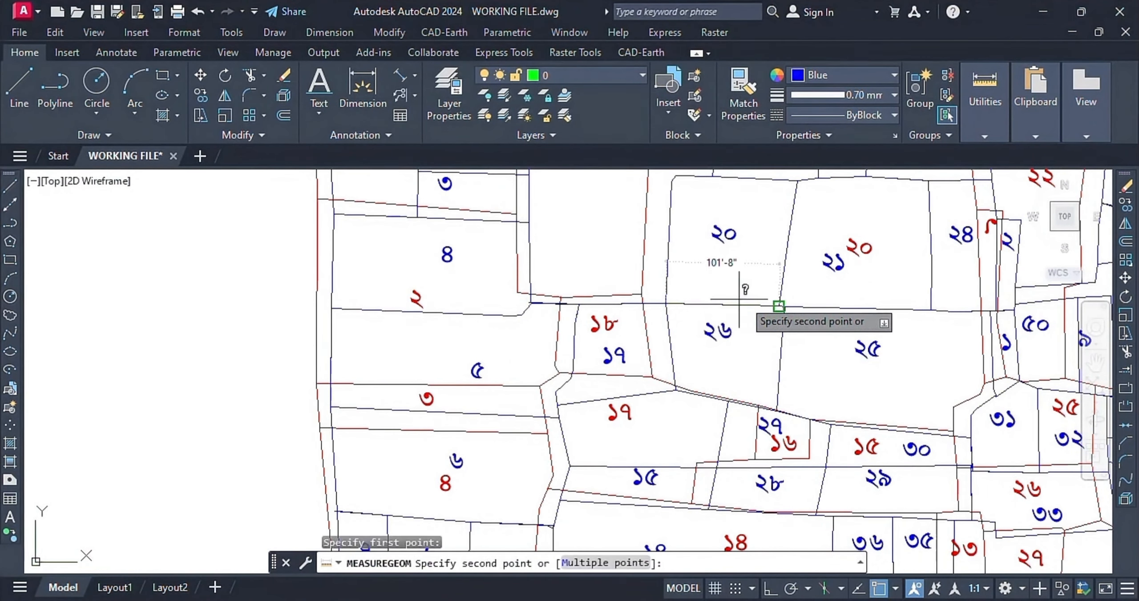
pyautogui.click(779, 307)
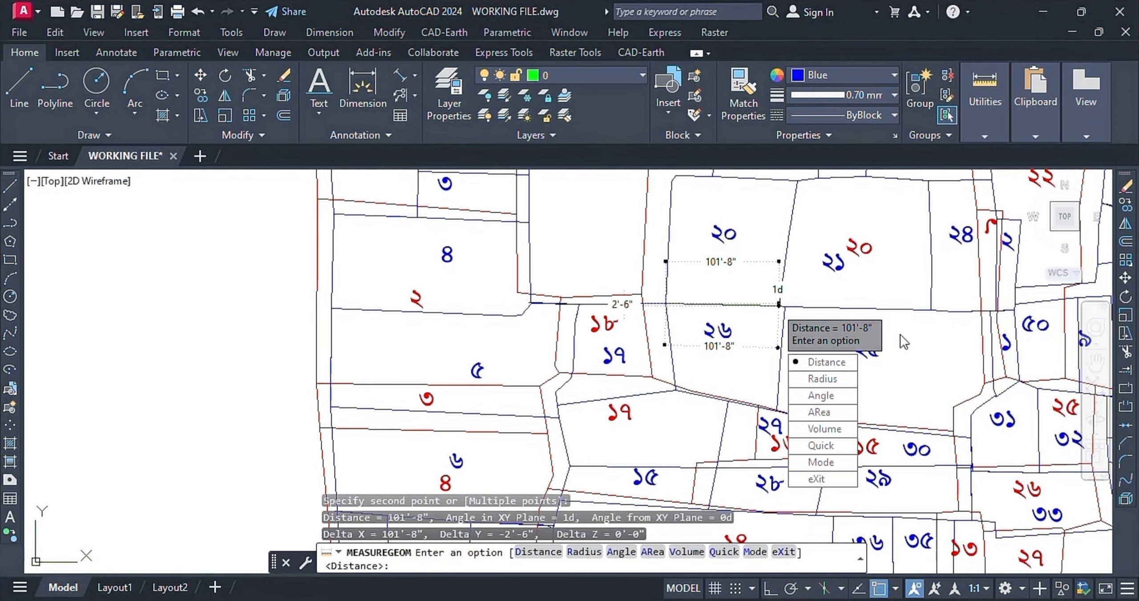
# Measure the angle between the line dividing plots ২৬ and ২৫ and the line dividing plots ২১ and ২৫
pyautogui.click(823, 395)
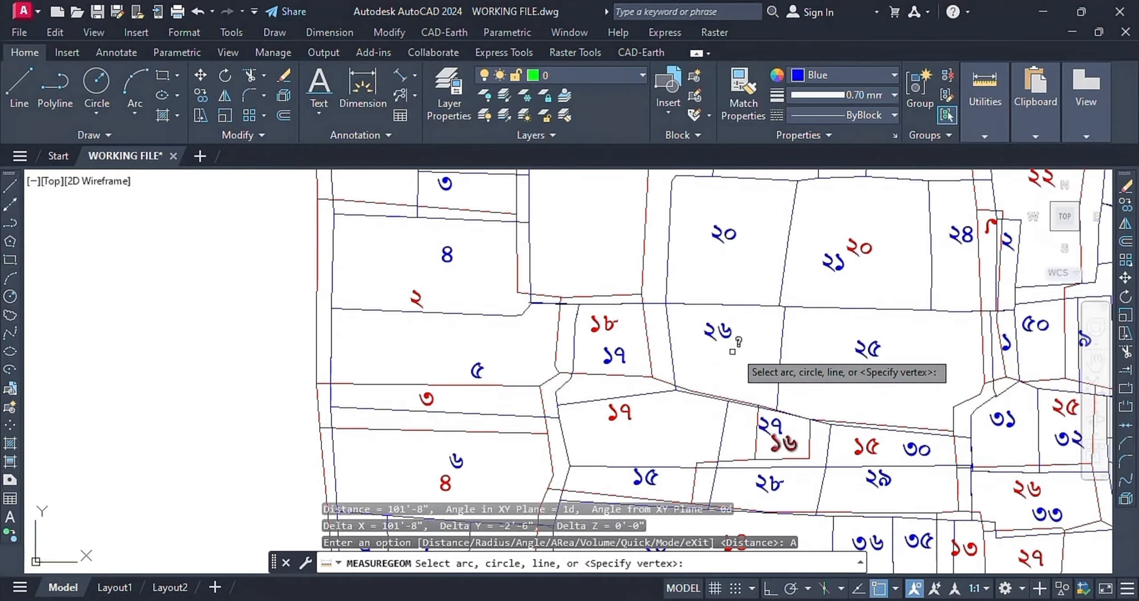
pyautogui.click(787, 341)
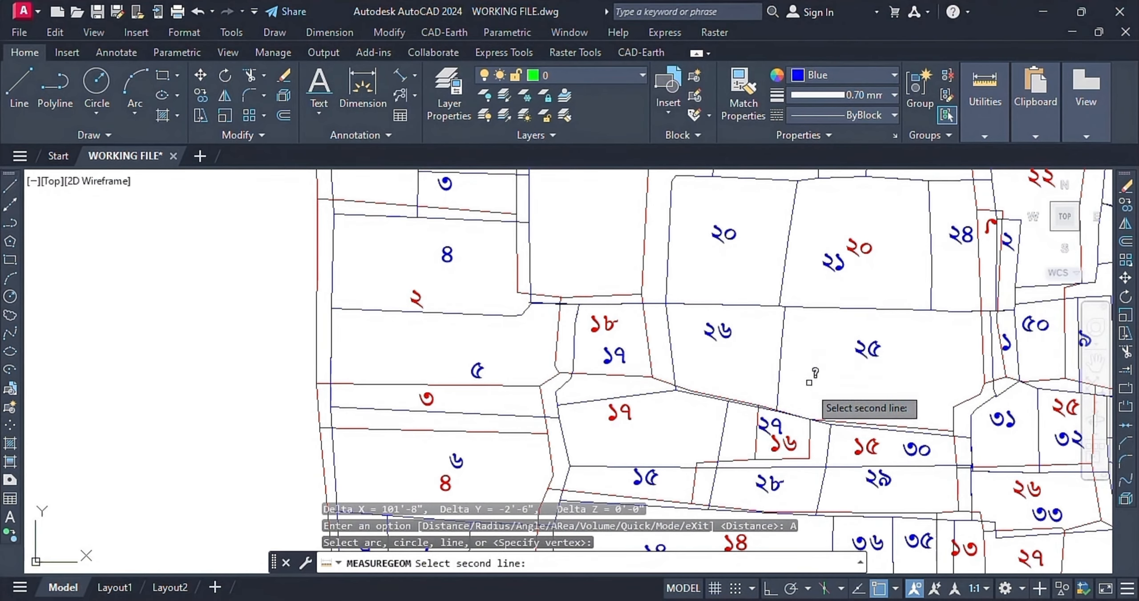
pyautogui.click(824, 308)
pyautogui.click(826, 308)
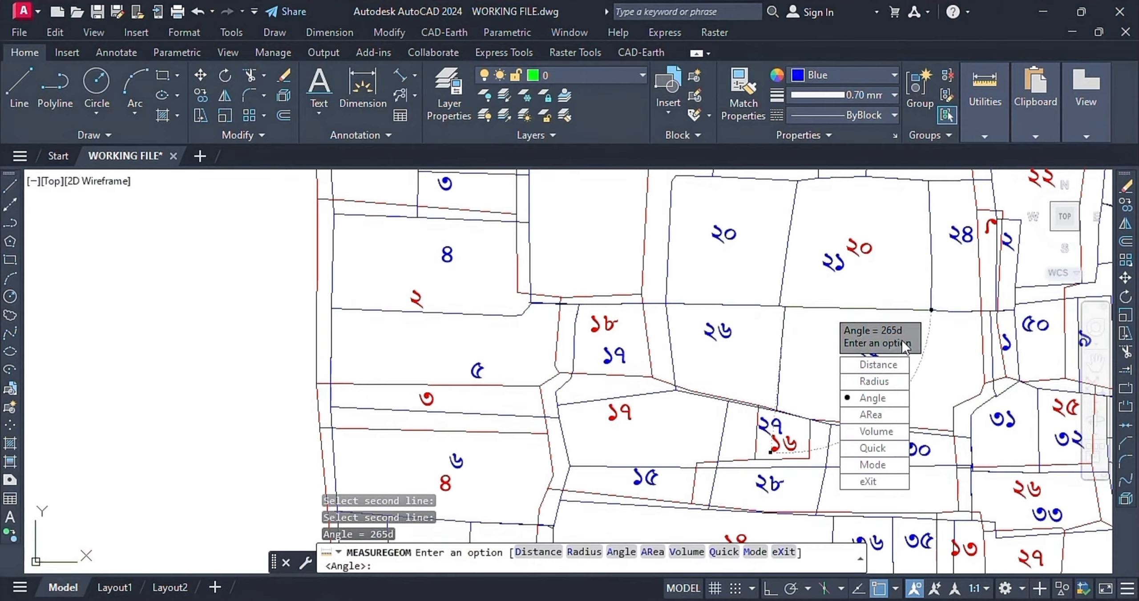
# Measure the area and perimeter of blue plot ২৬ by picking points around its boundary
pyautogui.click(858, 414)
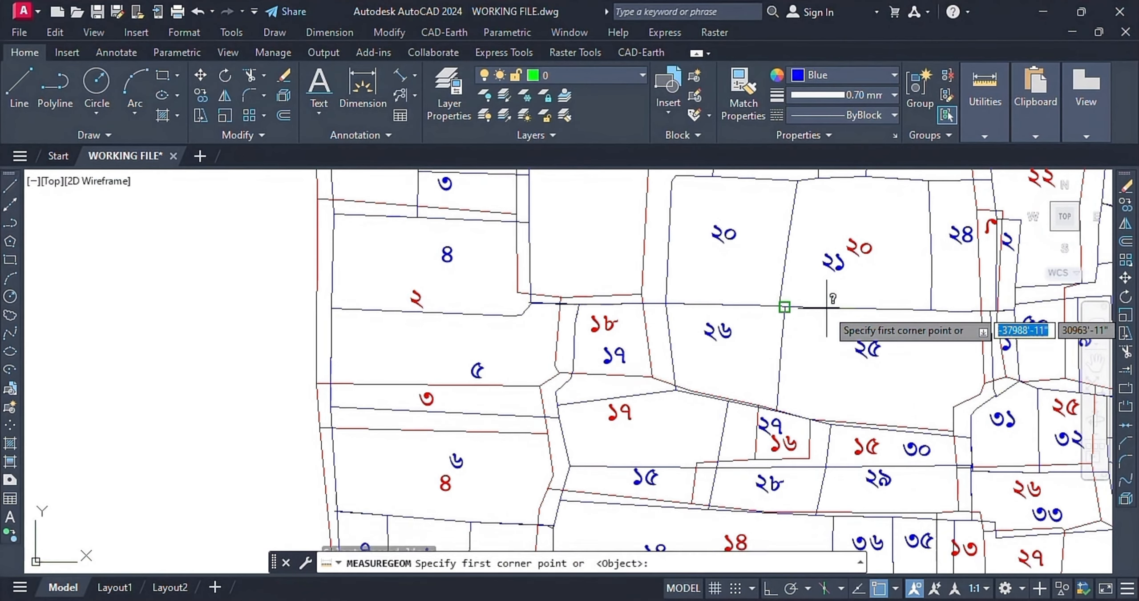
pyautogui.click(784, 306)
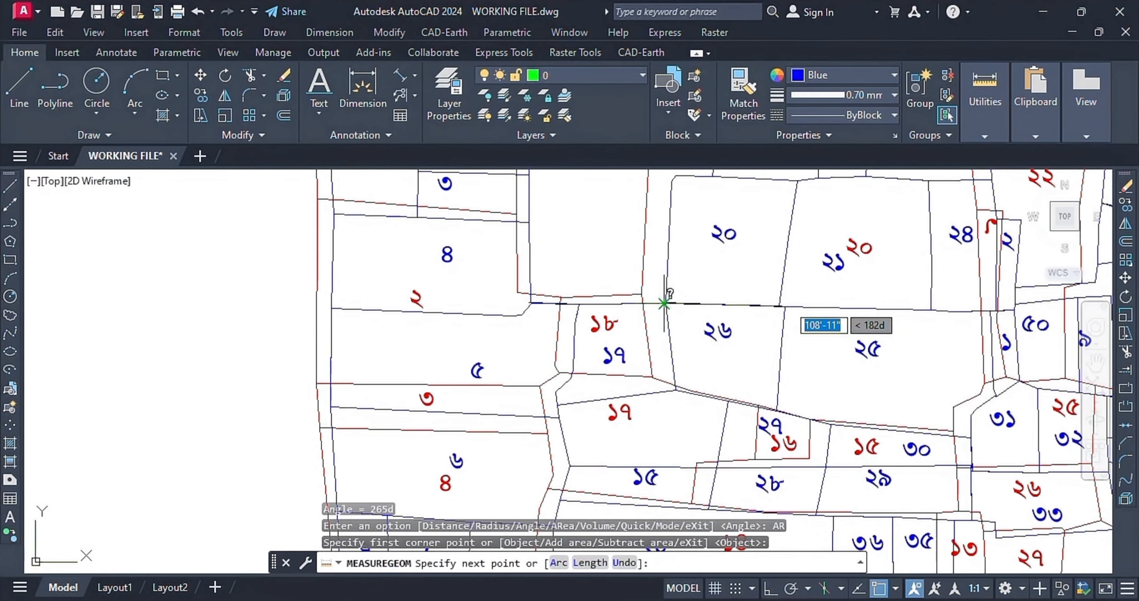
pyautogui.click(664, 303)
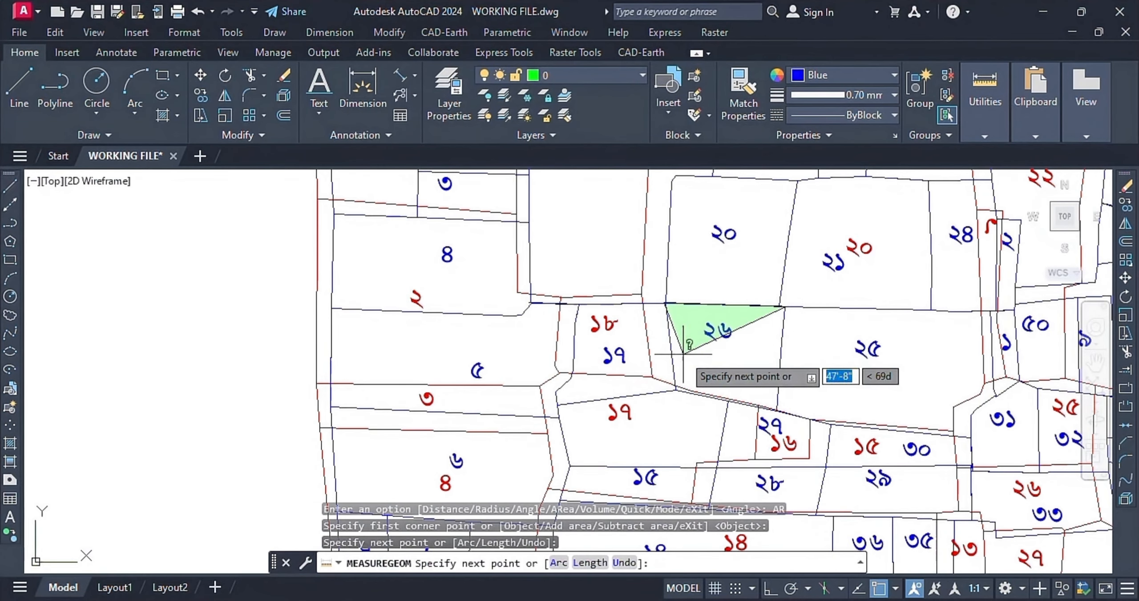
pyautogui.scroll(2, 676, 390)
pyautogui.click(669, 385)
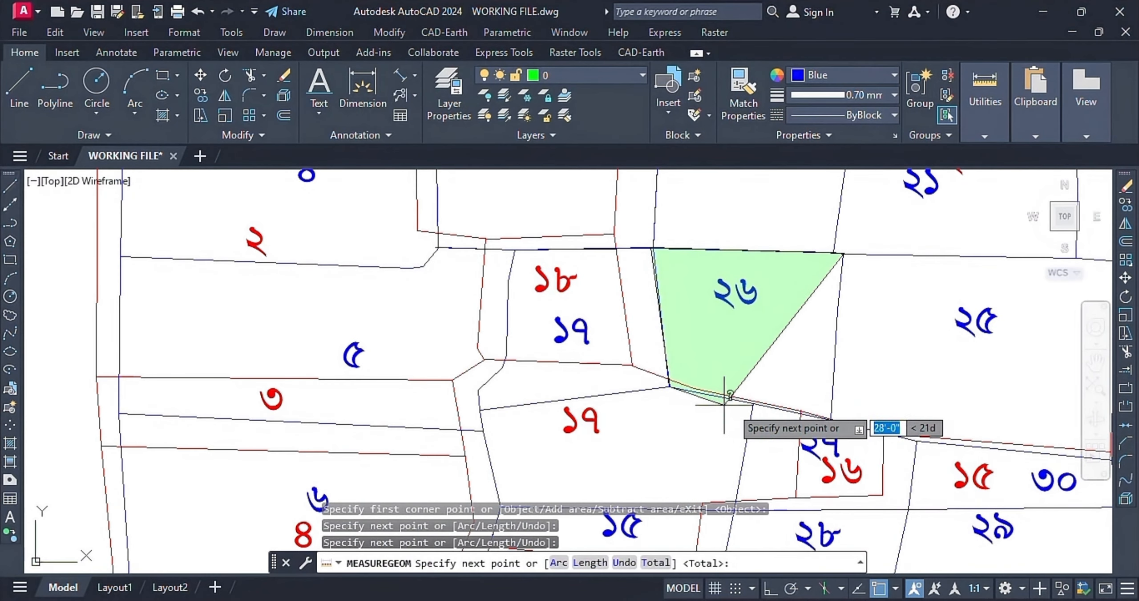
pyautogui.click(830, 418)
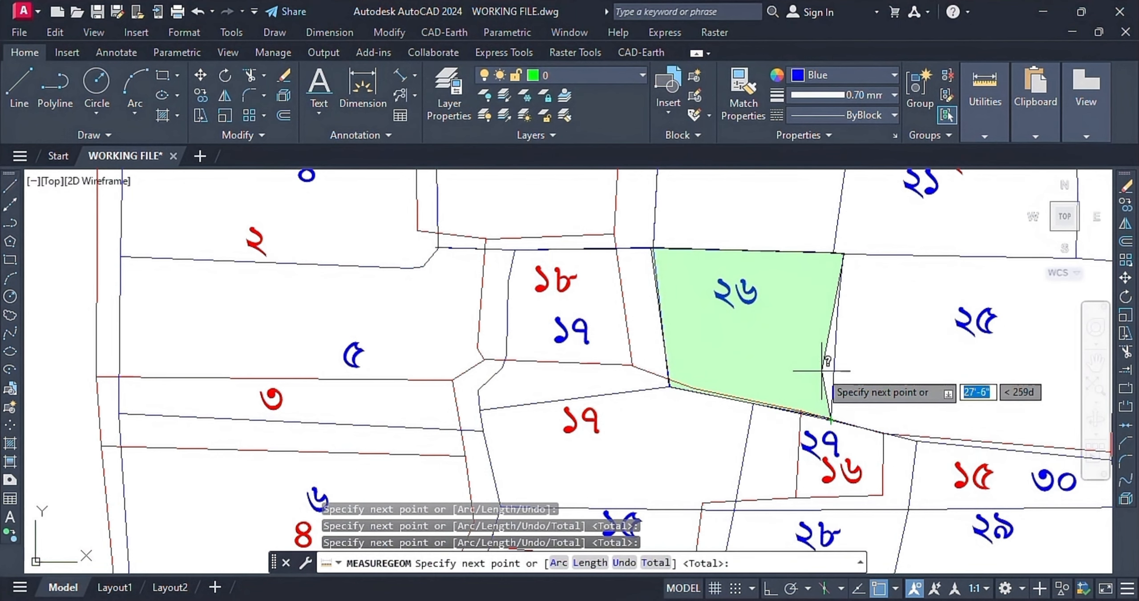
pyautogui.click(835, 350)
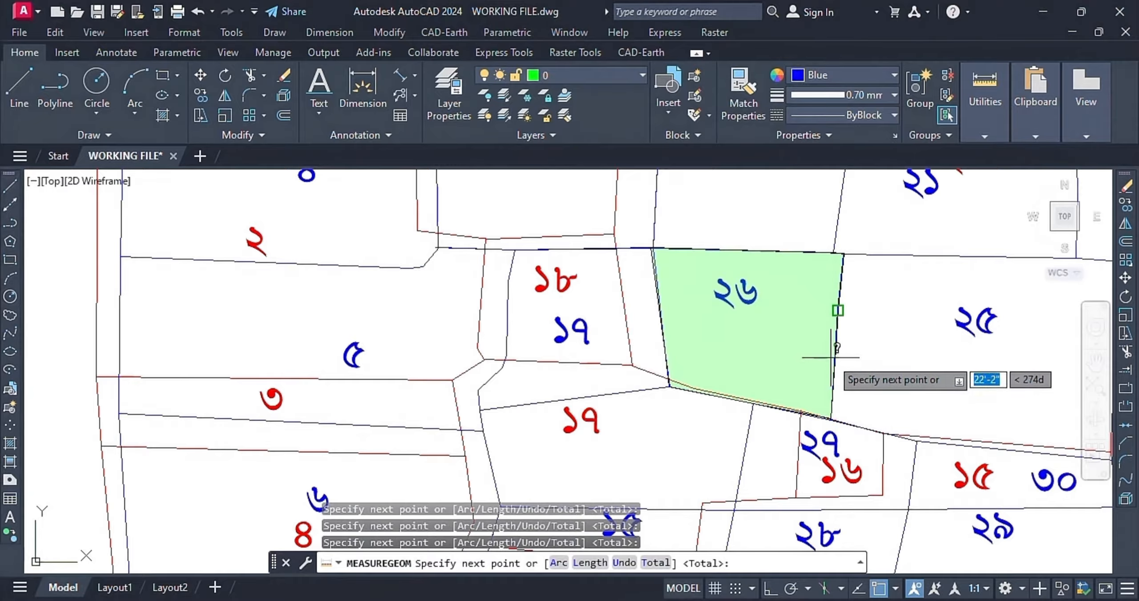
pyautogui.click(838, 310)
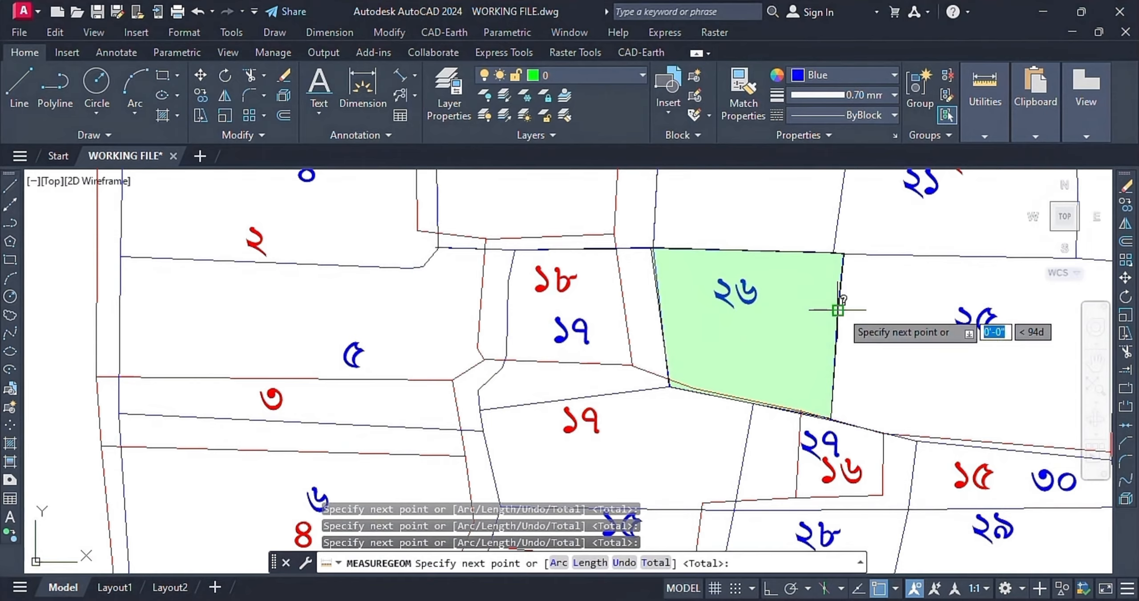
pyautogui.press('Return')
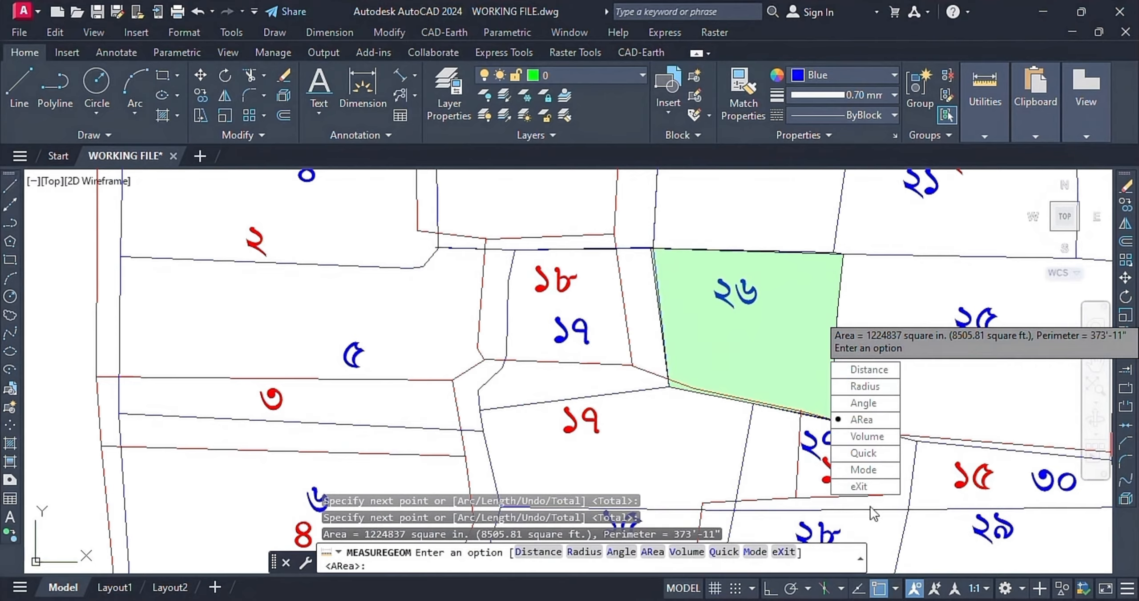
pyautogui.rightClick(784, 376)
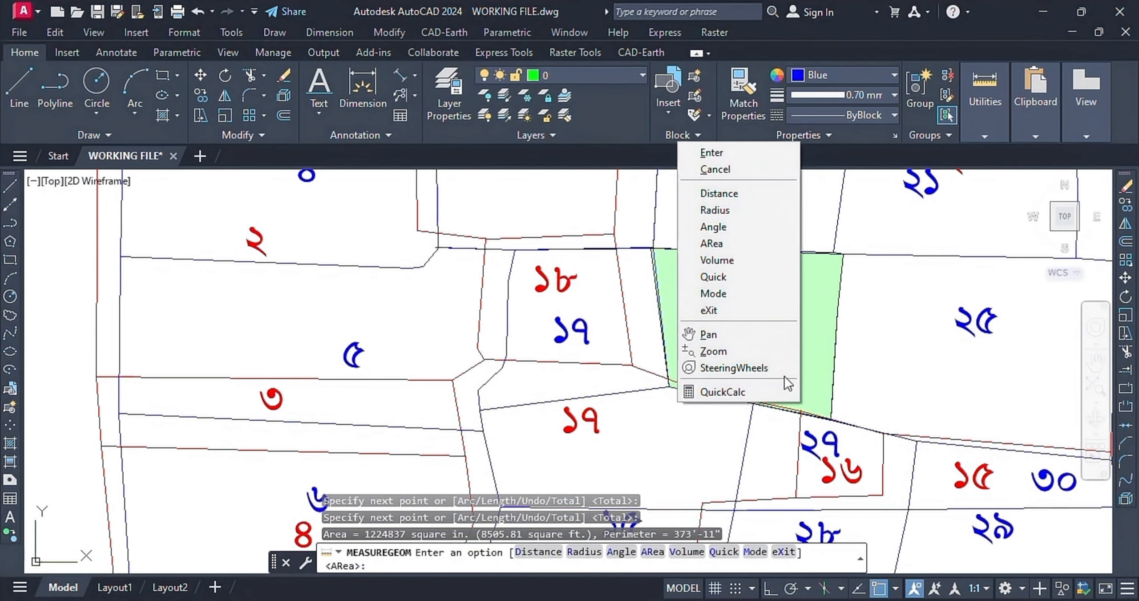
pyautogui.click(739, 152)
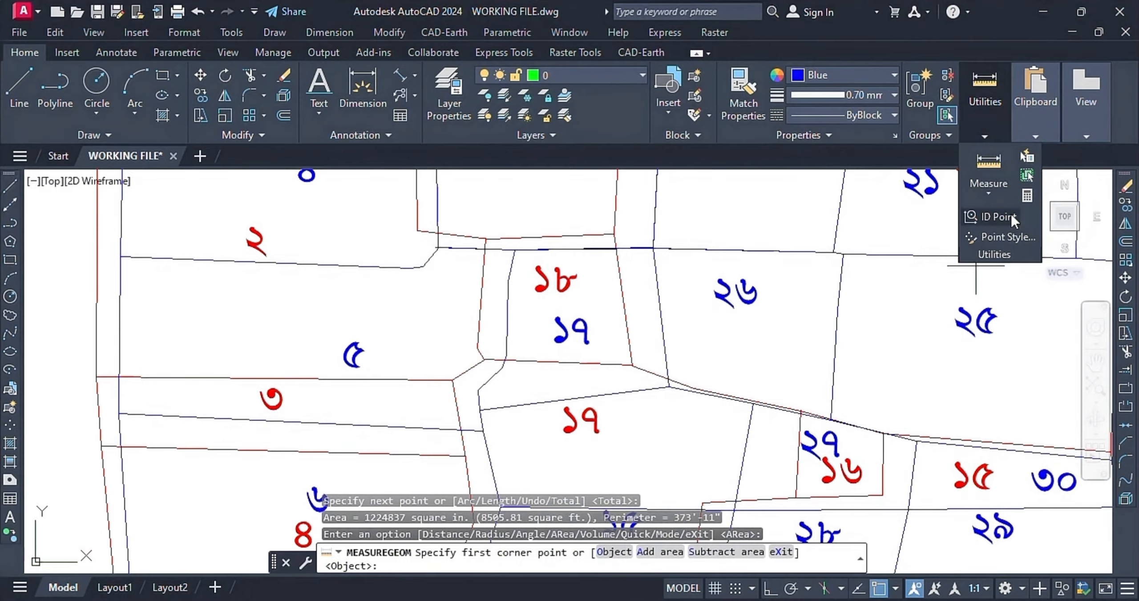
pyautogui.moveTo(983, 119)
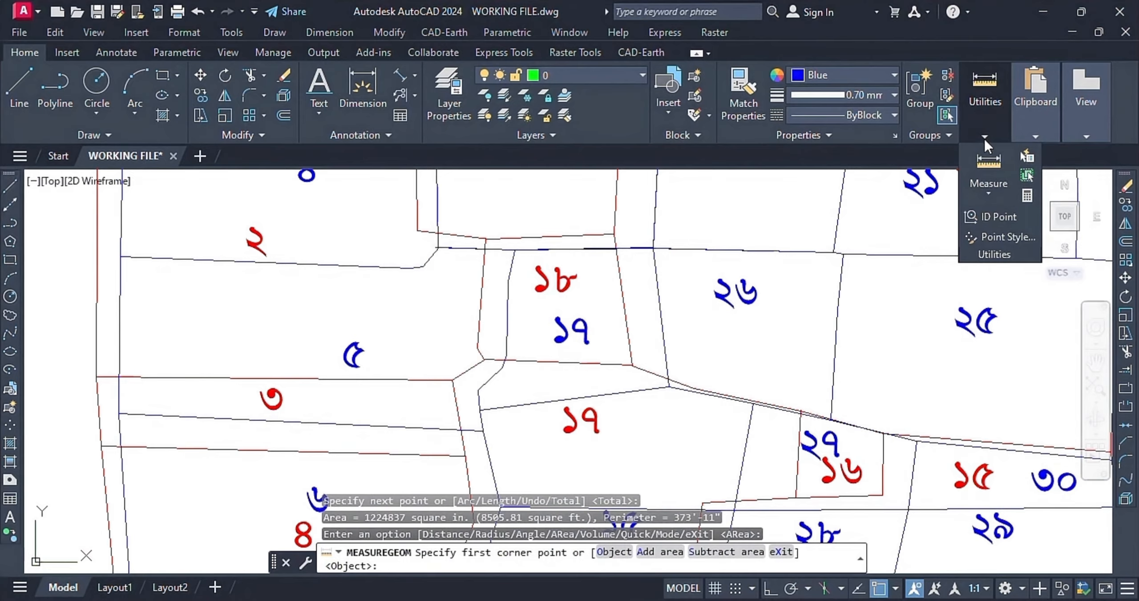
pyautogui.click(988, 193)
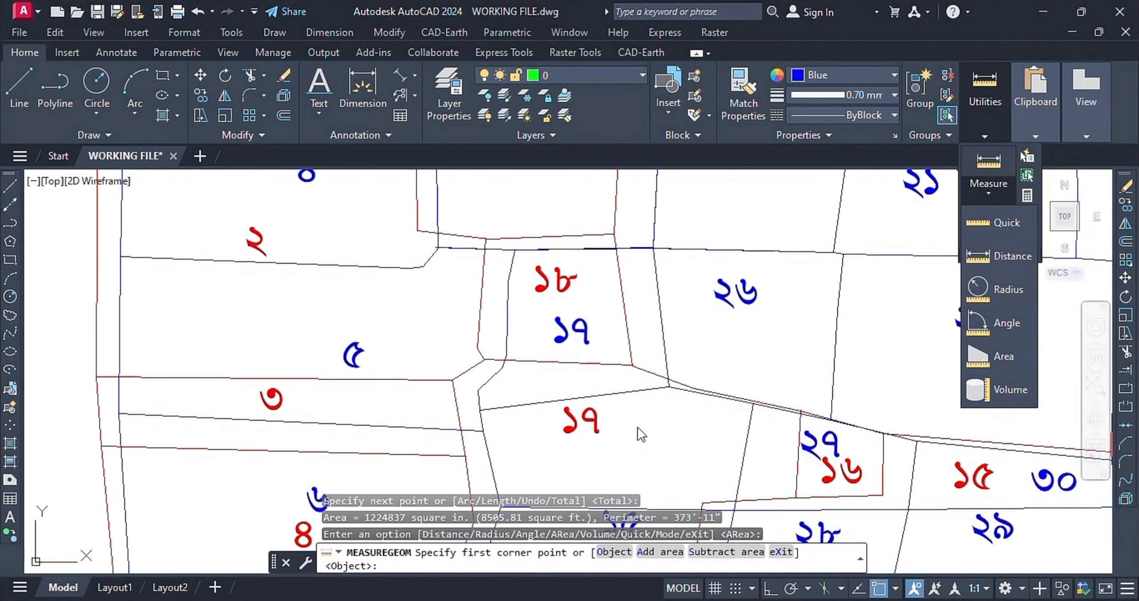
pyautogui.scroll(-2, 669, 427)
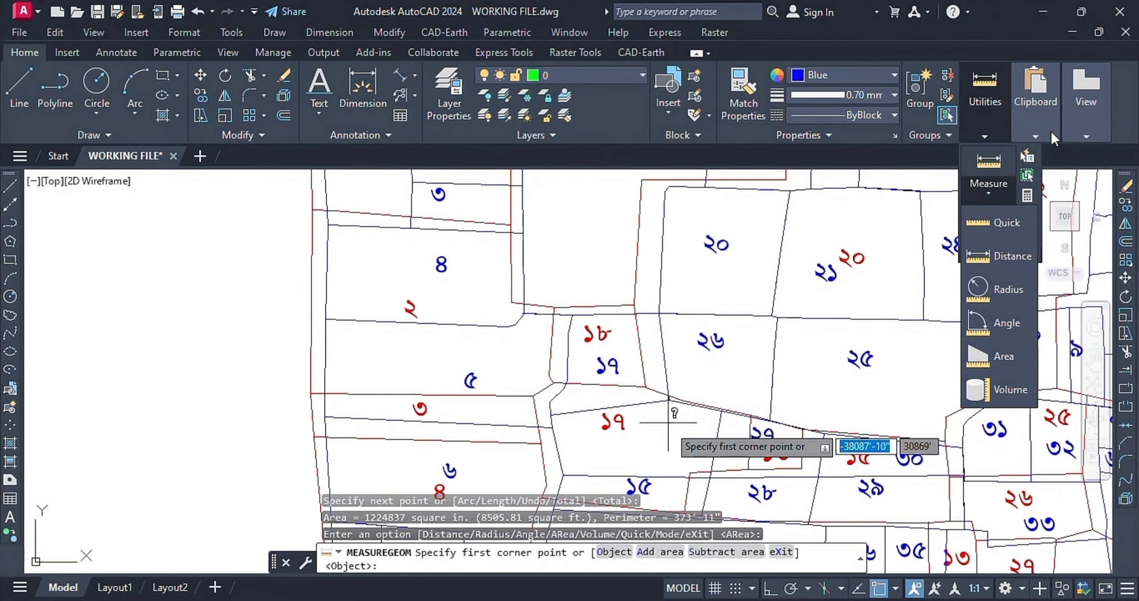
pyautogui.click(1038, 133)
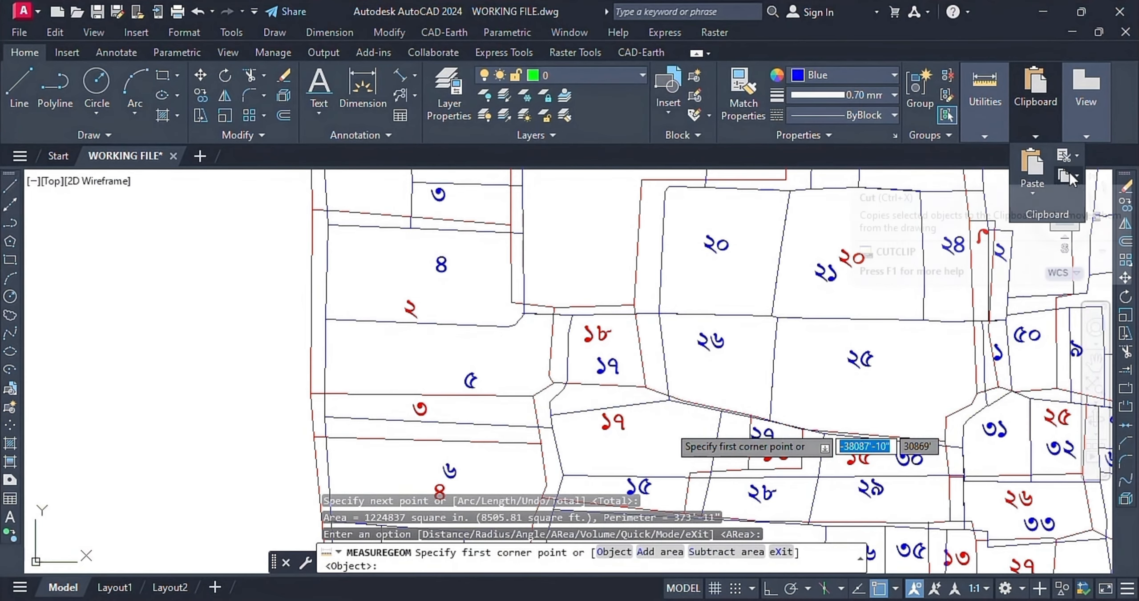
pyautogui.click(1092, 130)
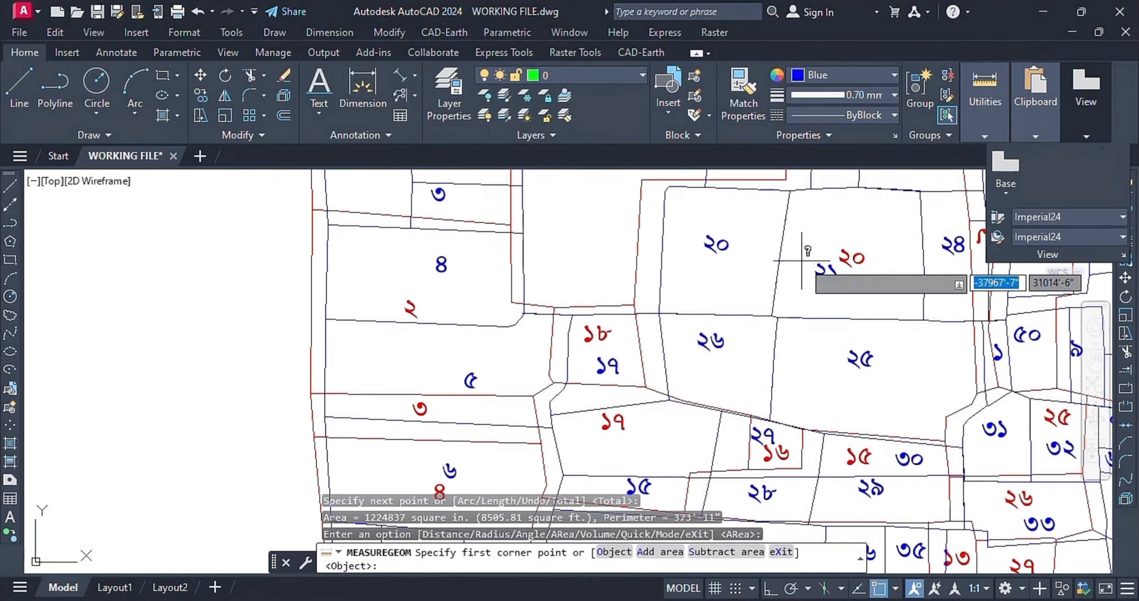
pyautogui.click(804, 260)
pyautogui.rightClick(848, 220)
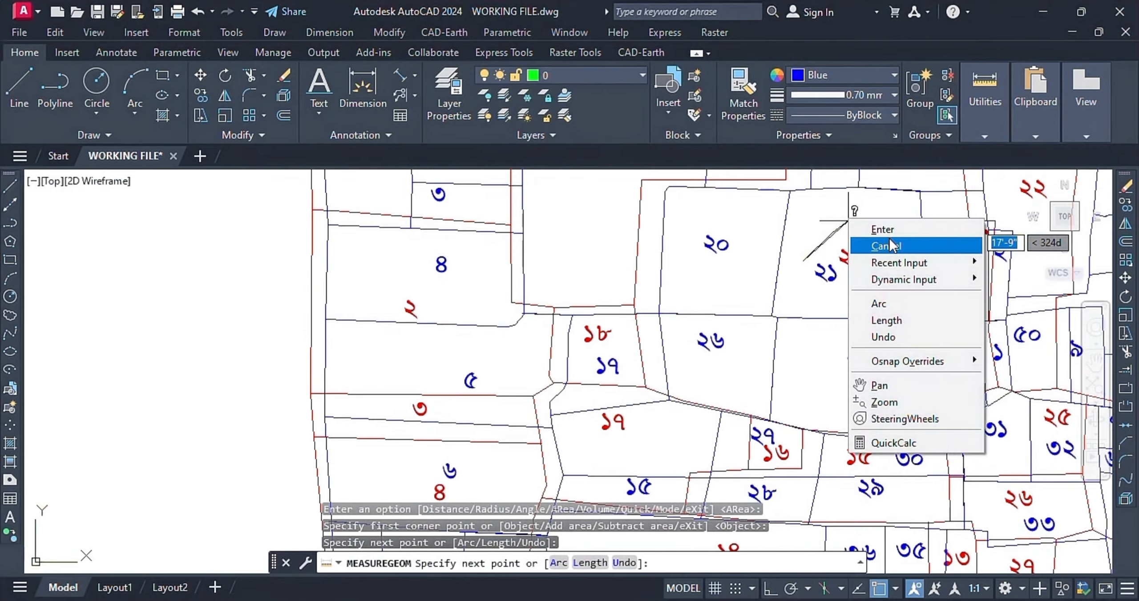
pyautogui.click(890, 241)
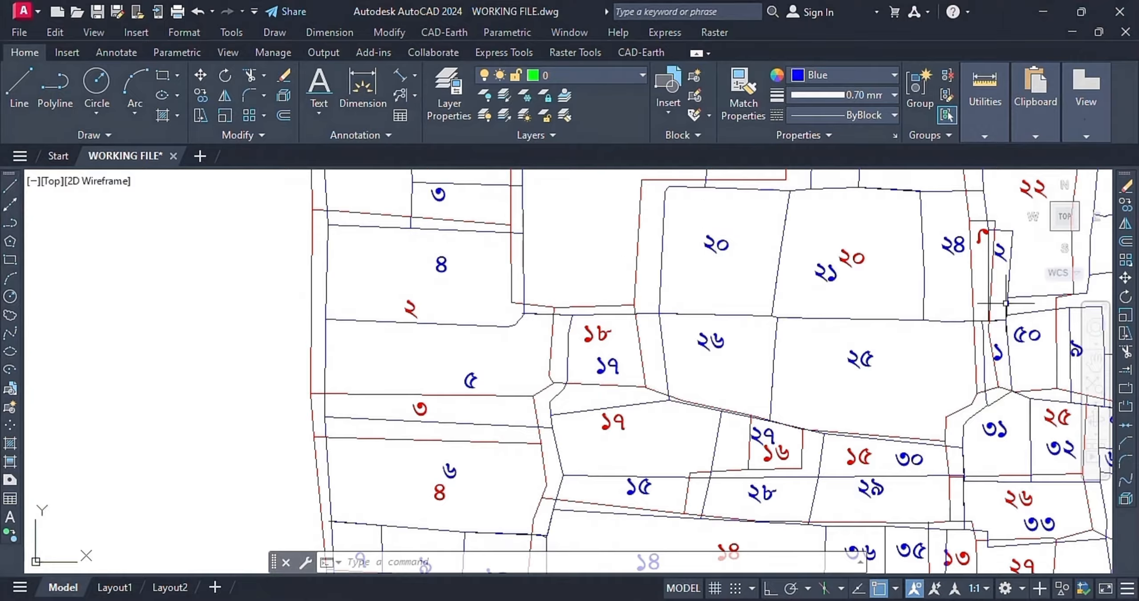
# Quit the program and save the changes to WORKING FILE.dwg
pyautogui.click(1120, 11)
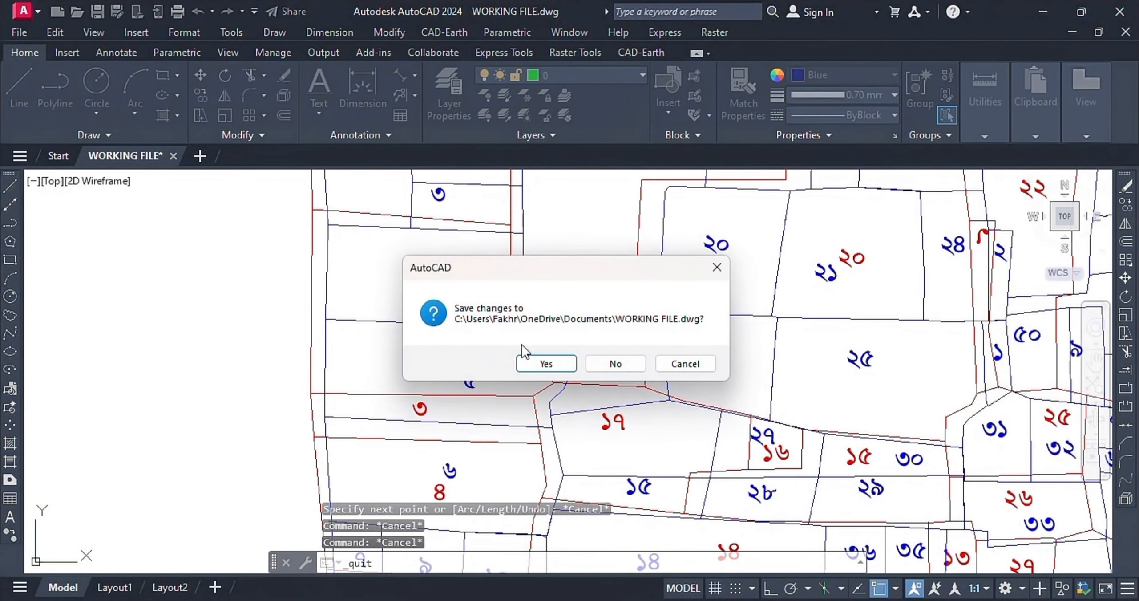
pyautogui.click(545, 362)
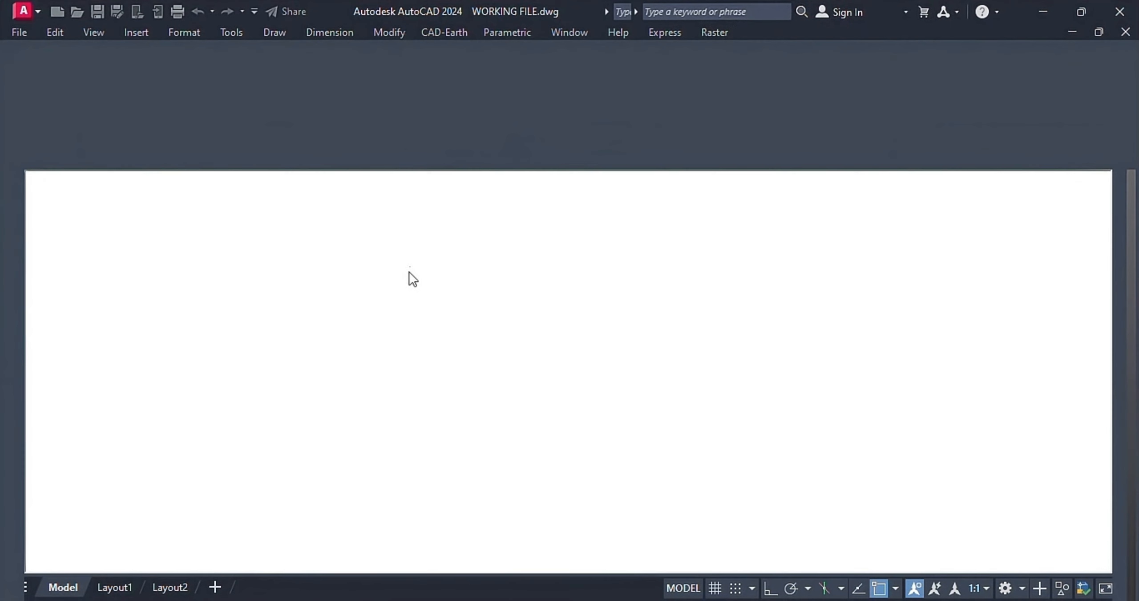